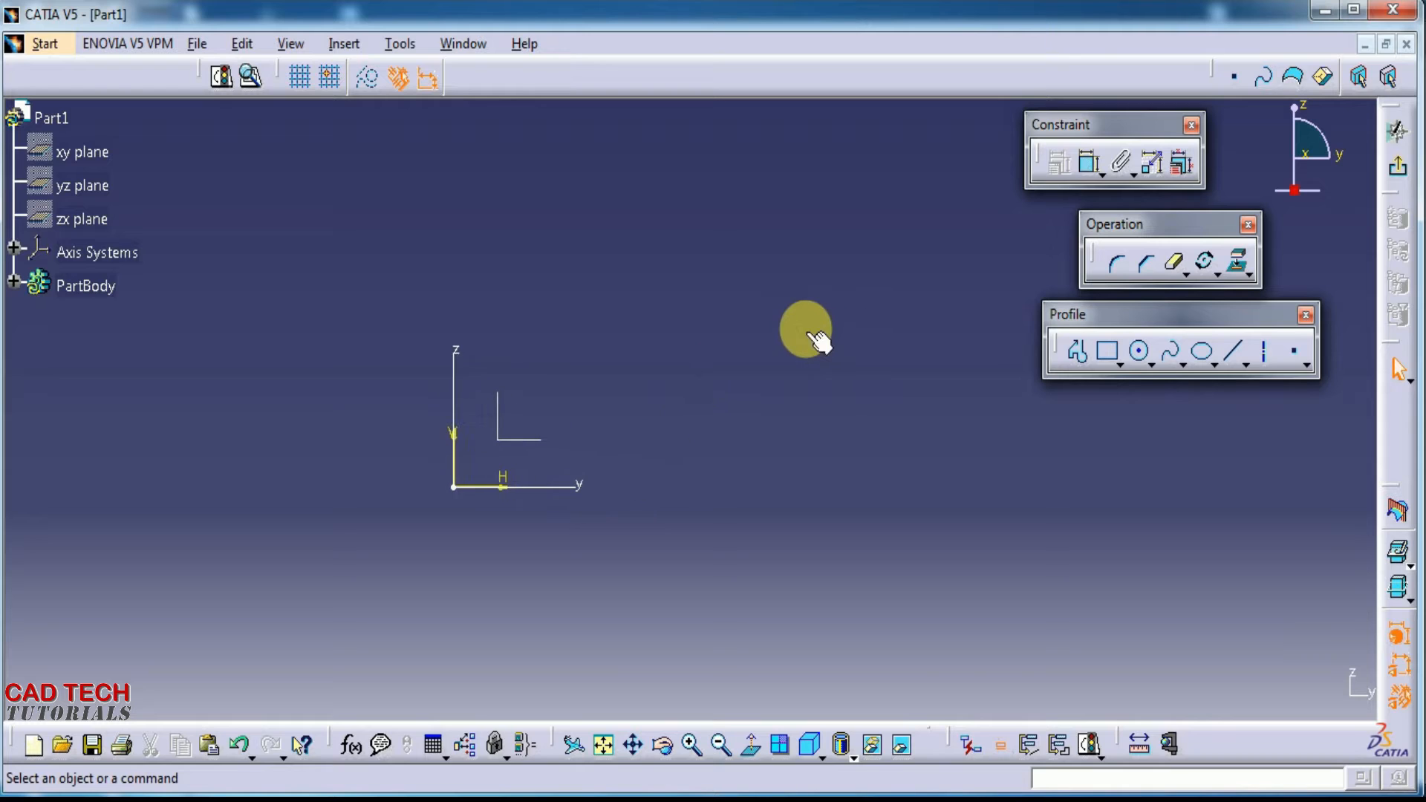
Draw a line about 155 mm long from the sketch origin at an angle of 30 degrees
click(1233, 356)
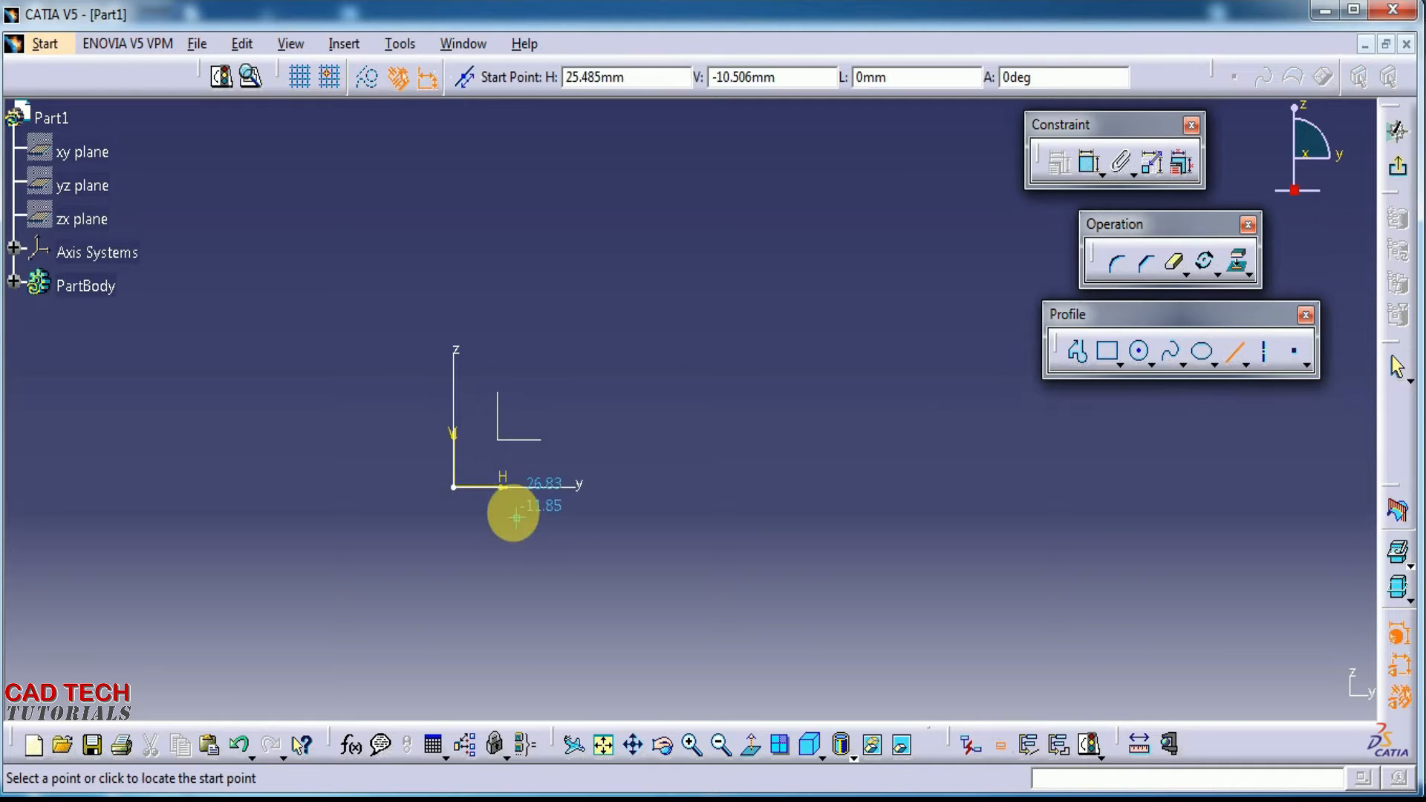
click(455, 488)
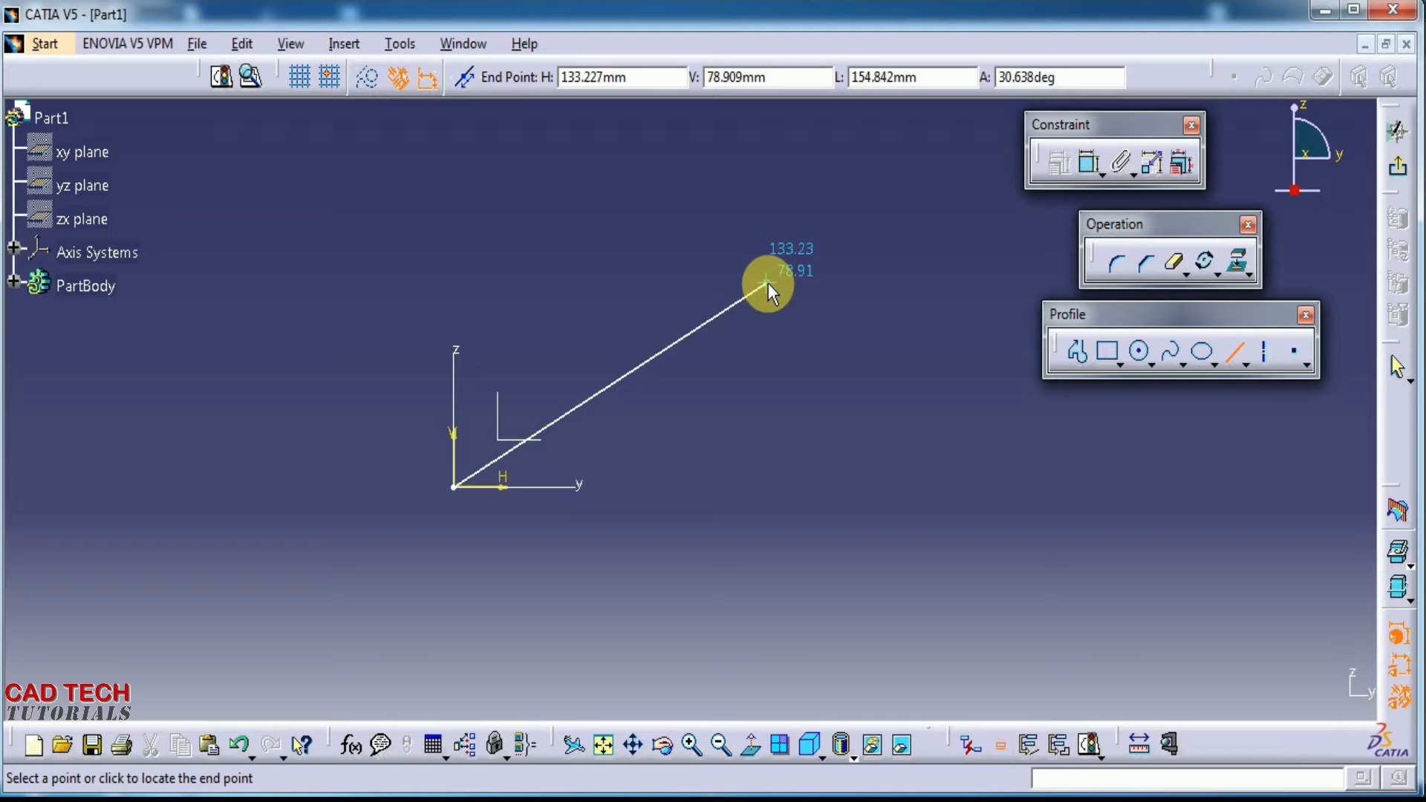
key(Tab)
key(Tab)
key(Tab)
key(Tab)
text(30)
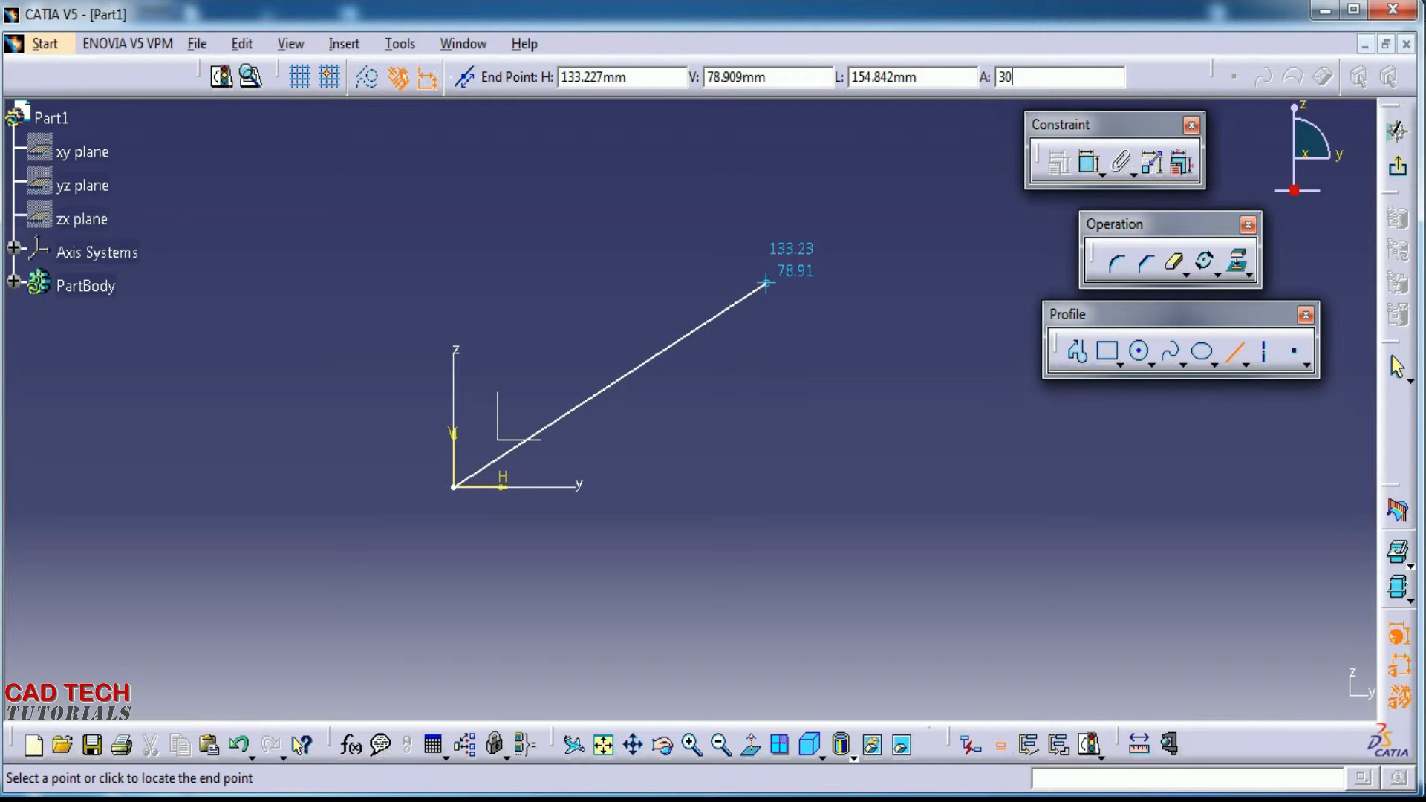
click(768, 285)
click(769, 286)
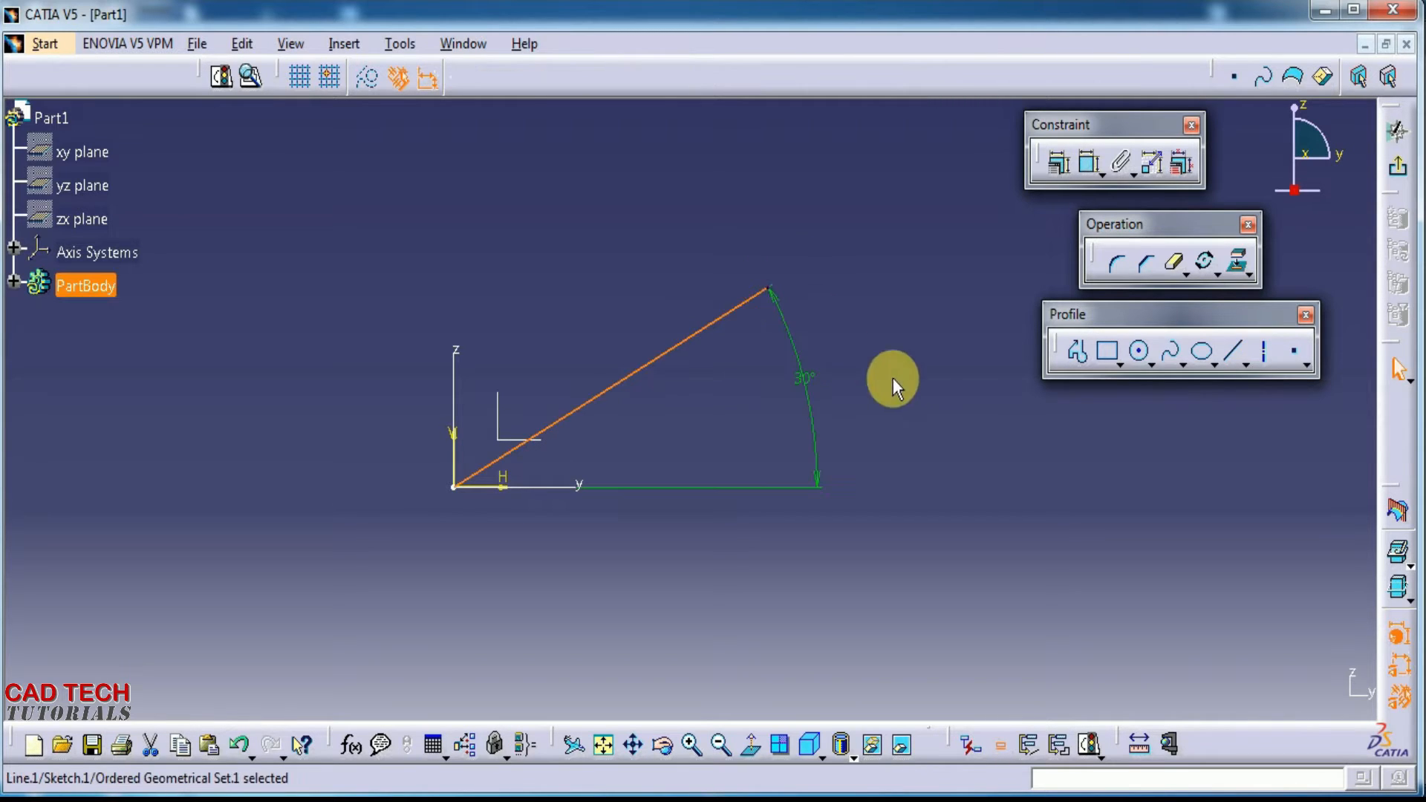
Draw a second line from the sketch origin at an angle of 330 degrees
click(1229, 352)
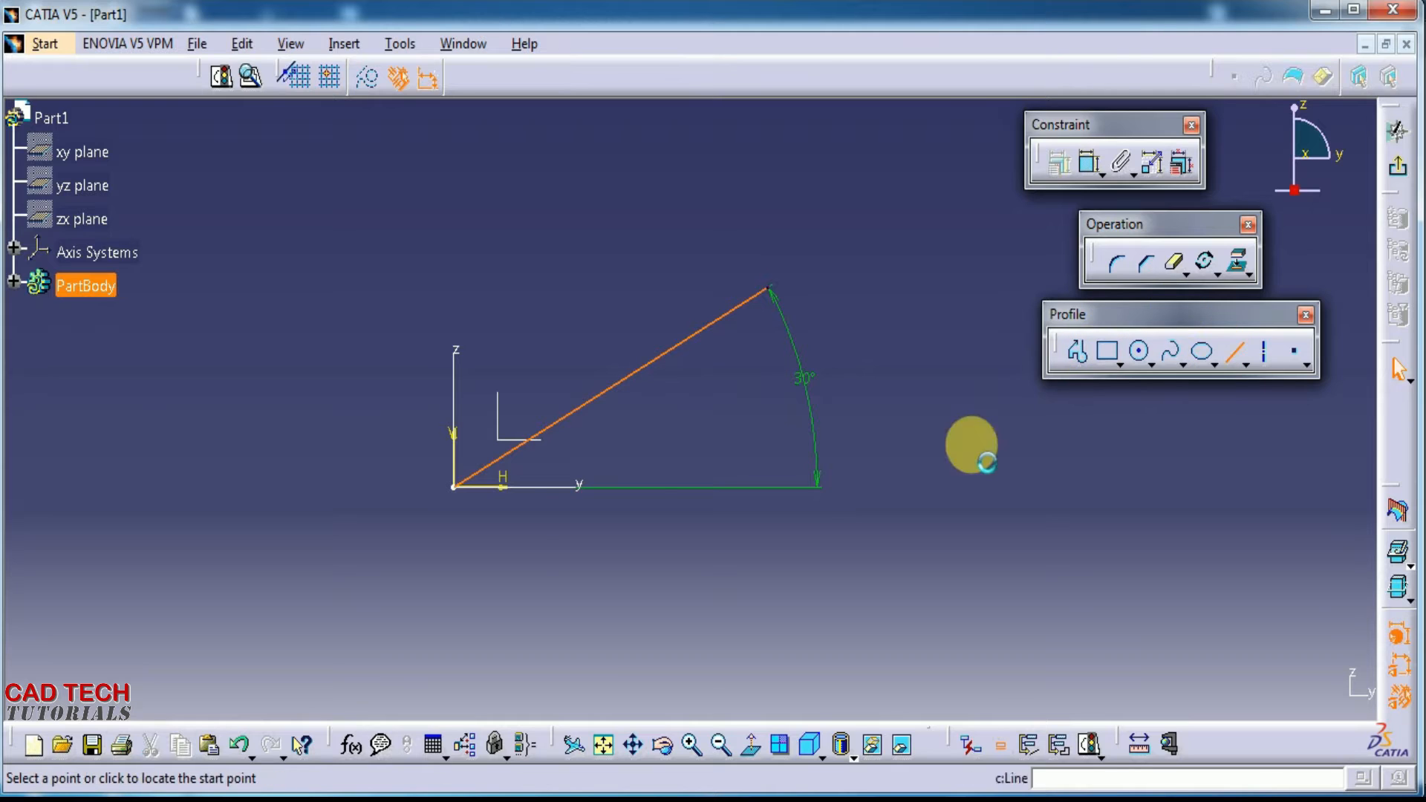
click(455, 488)
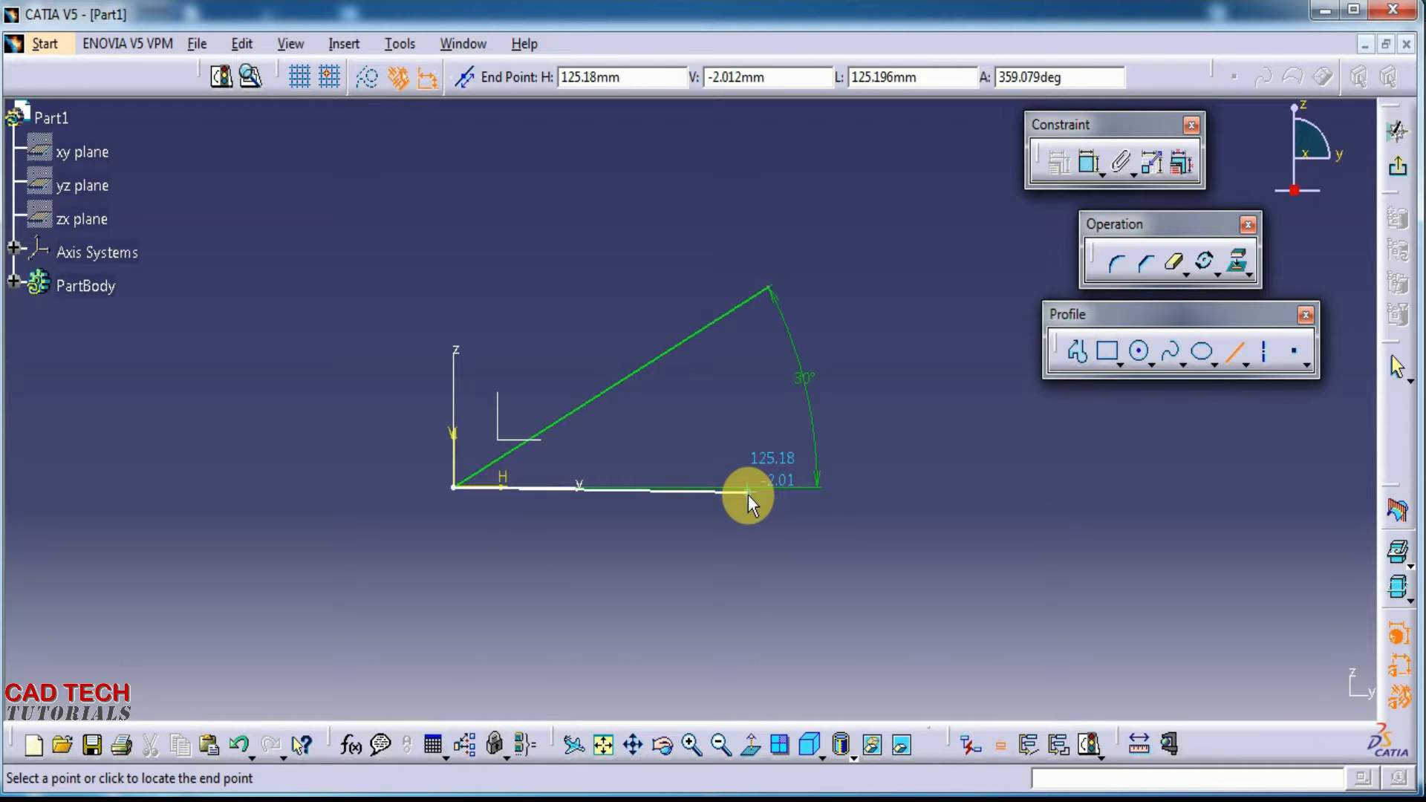
key(Tab)
key(Tab)
key(Tab)
text(330)
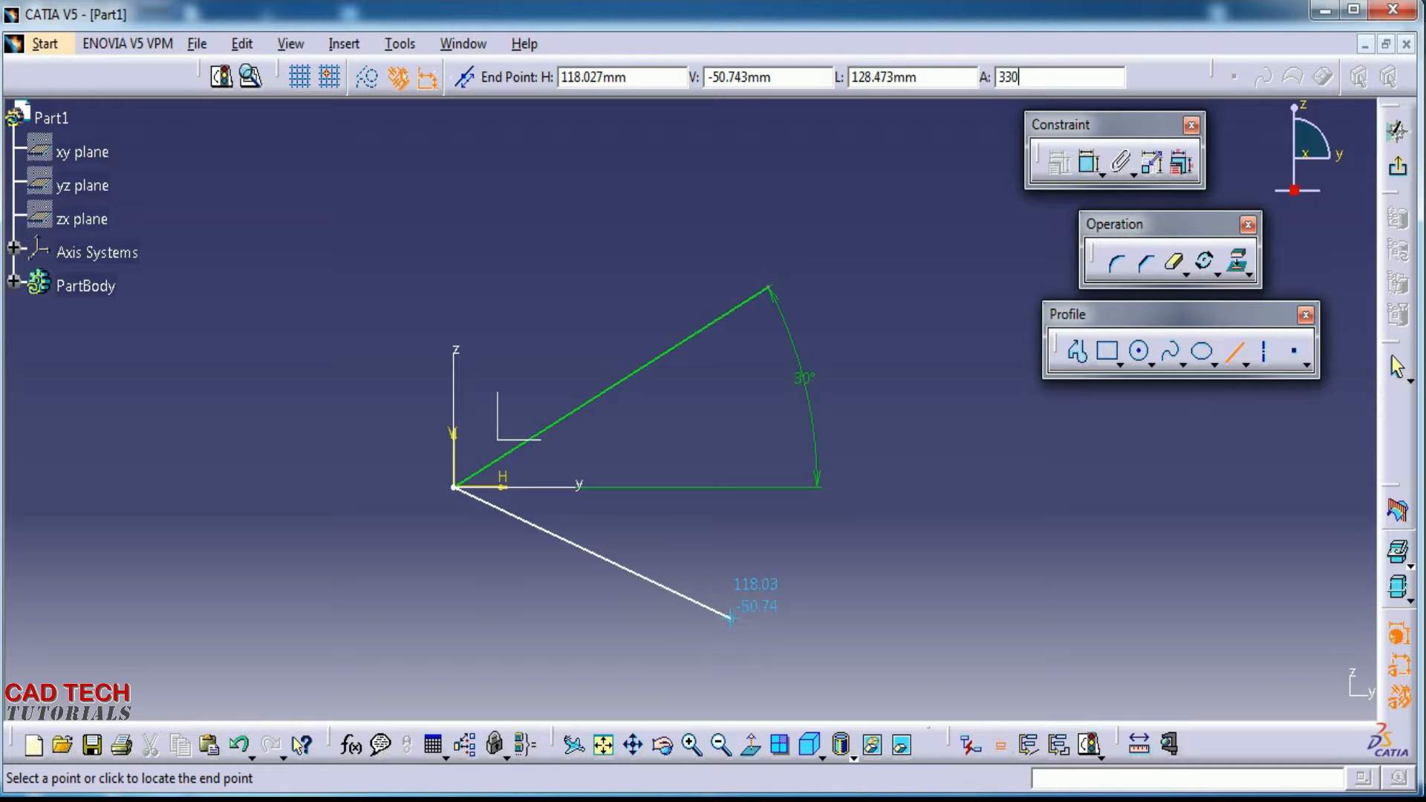
key(Tab)
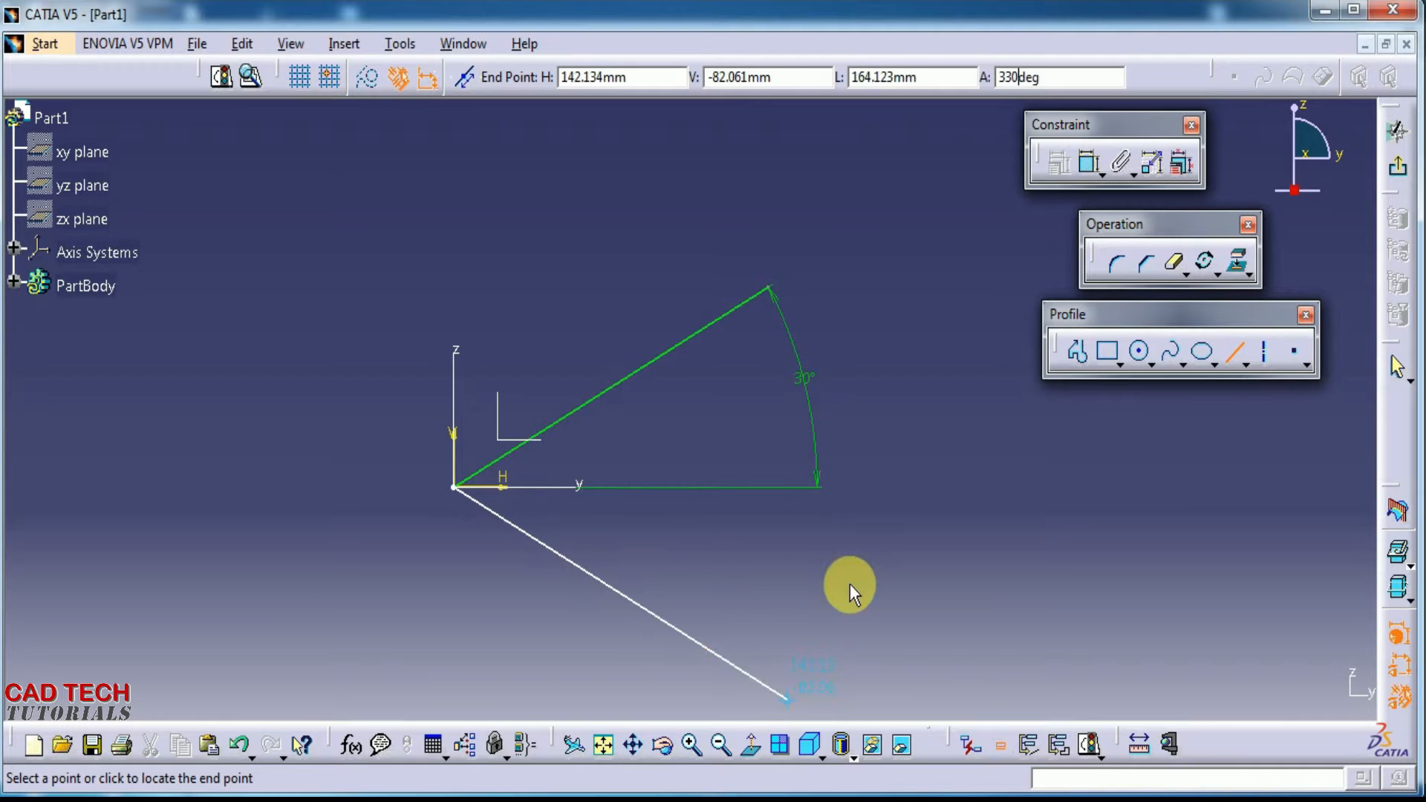
click(764, 577)
middle_drag(865, 574, 920, 471)
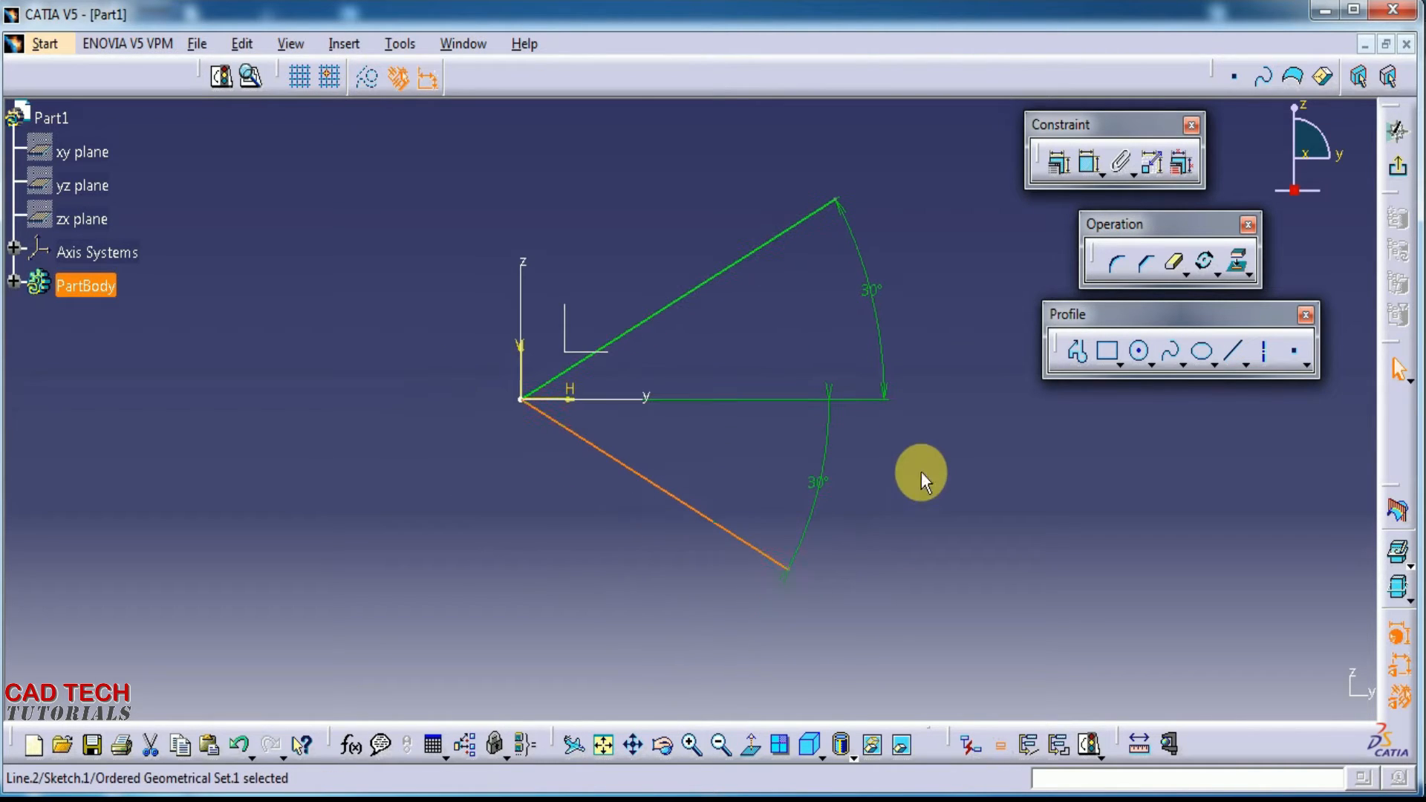
click(921, 471)
Consult the reference drawing and begin a centre-point arc at the sketch origin with a radius of 3 mm
mouse_move(478, 462)
middle_down()
mouse_move(455, 334)
mouse_move(439, 323)
middle_up()
middle_drag(473, 465, 487, 508)
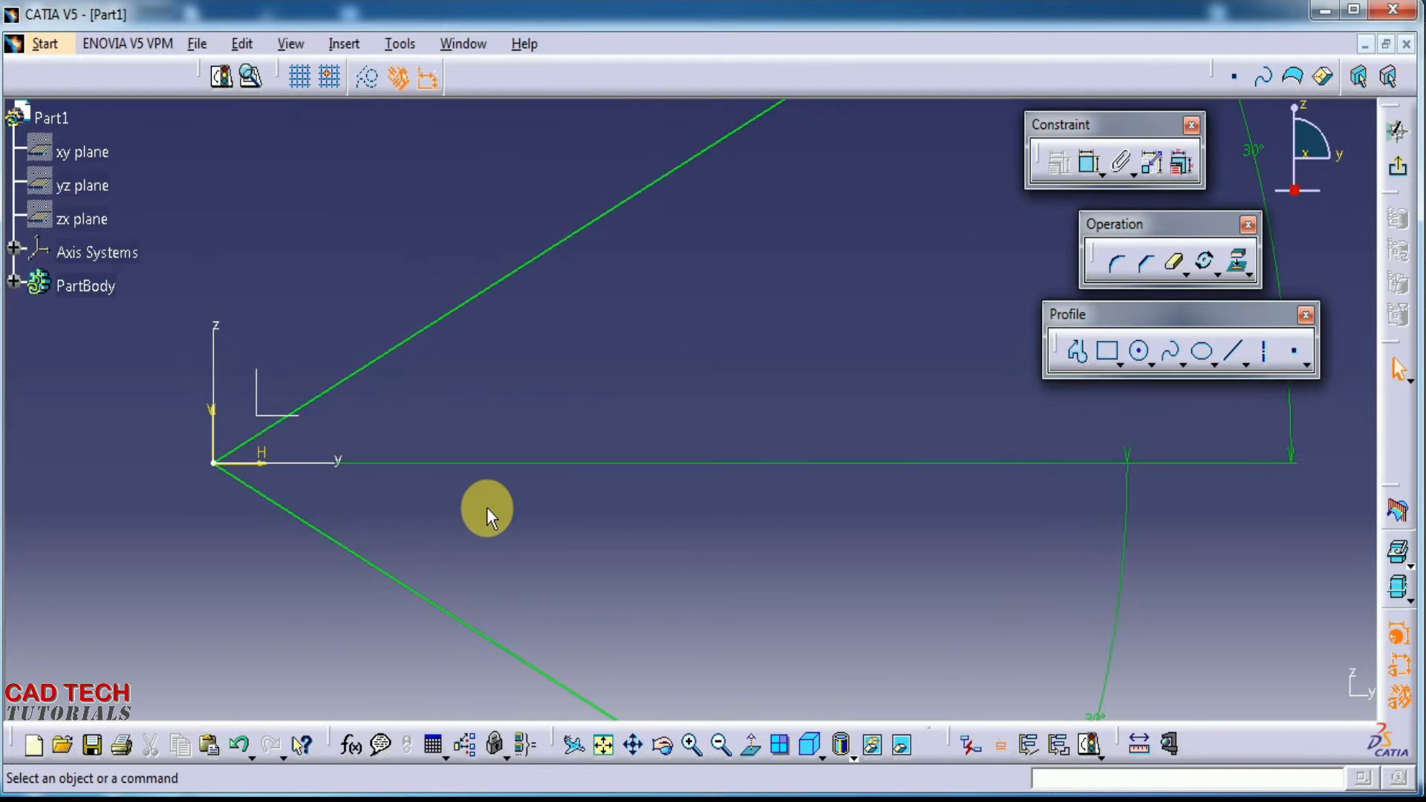
key(alt+Tab)
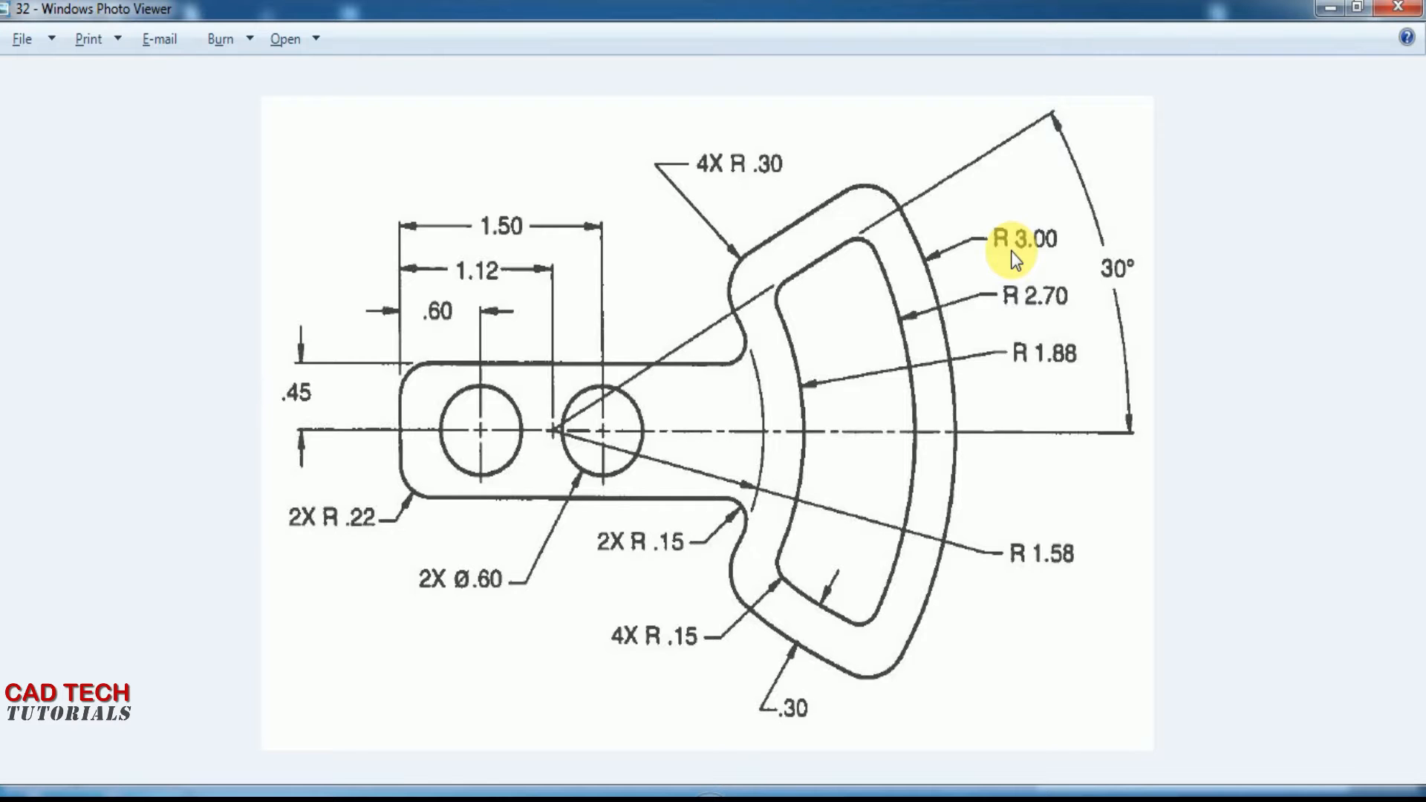
key(alt+Tab)
key(alt+Tab)
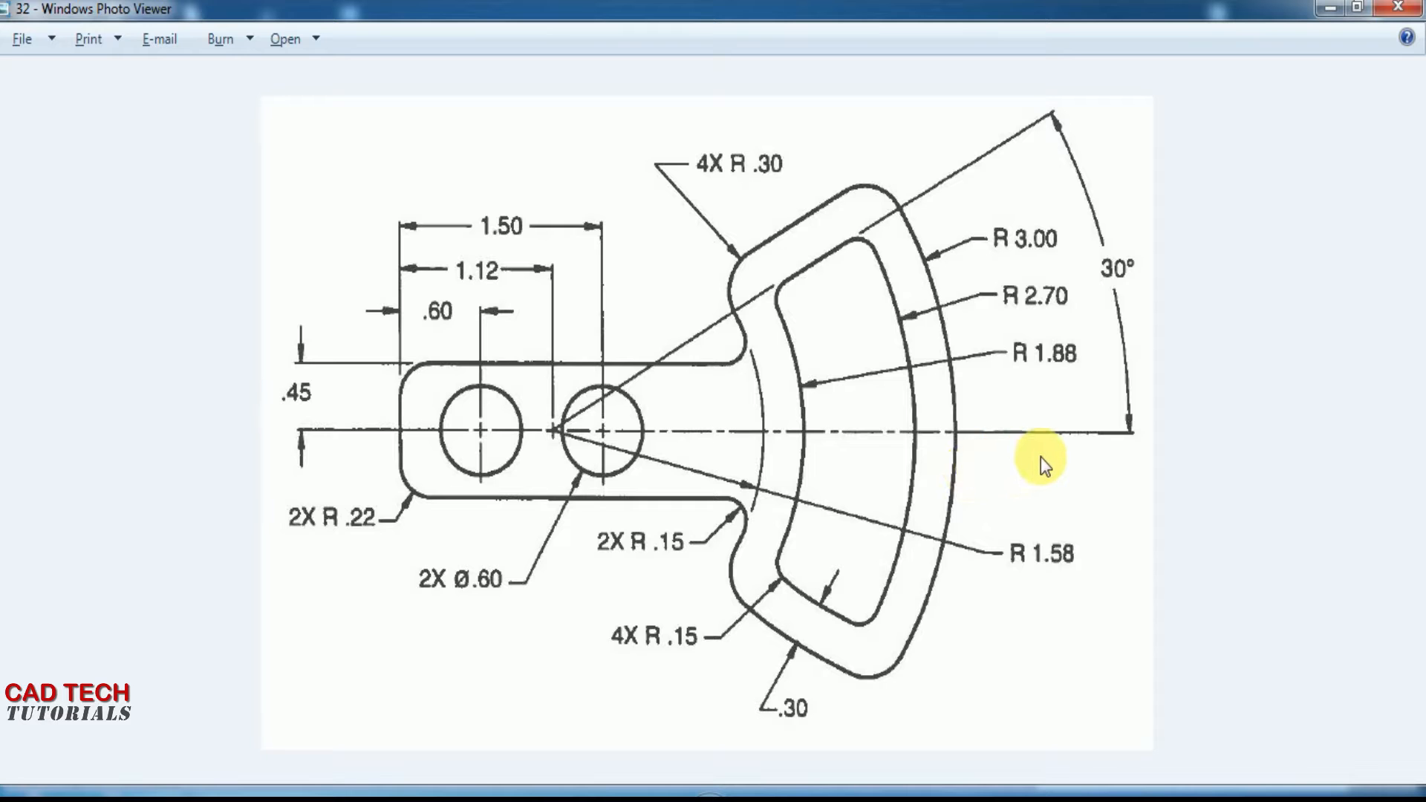
key(alt+Tab)
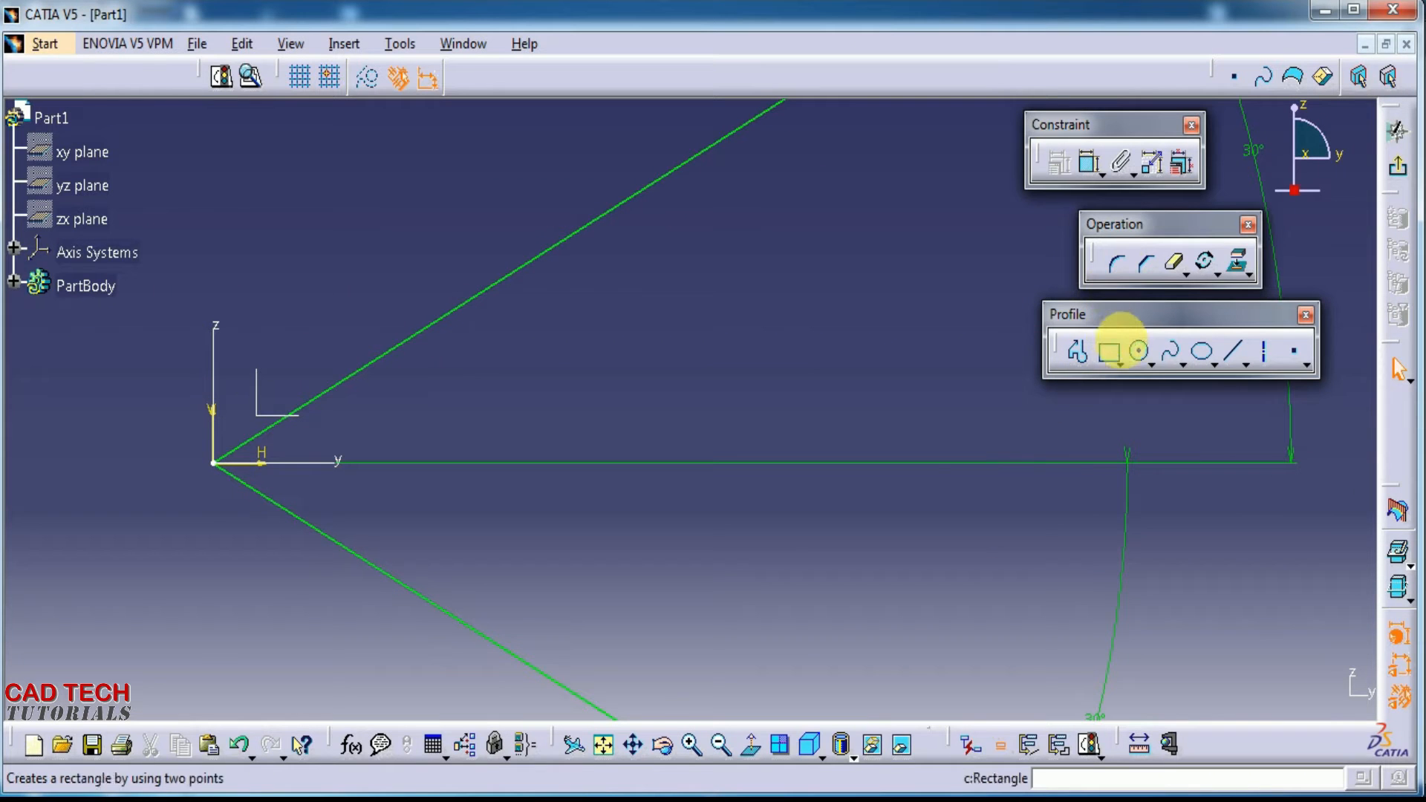
click(1151, 366)
click(1349, 384)
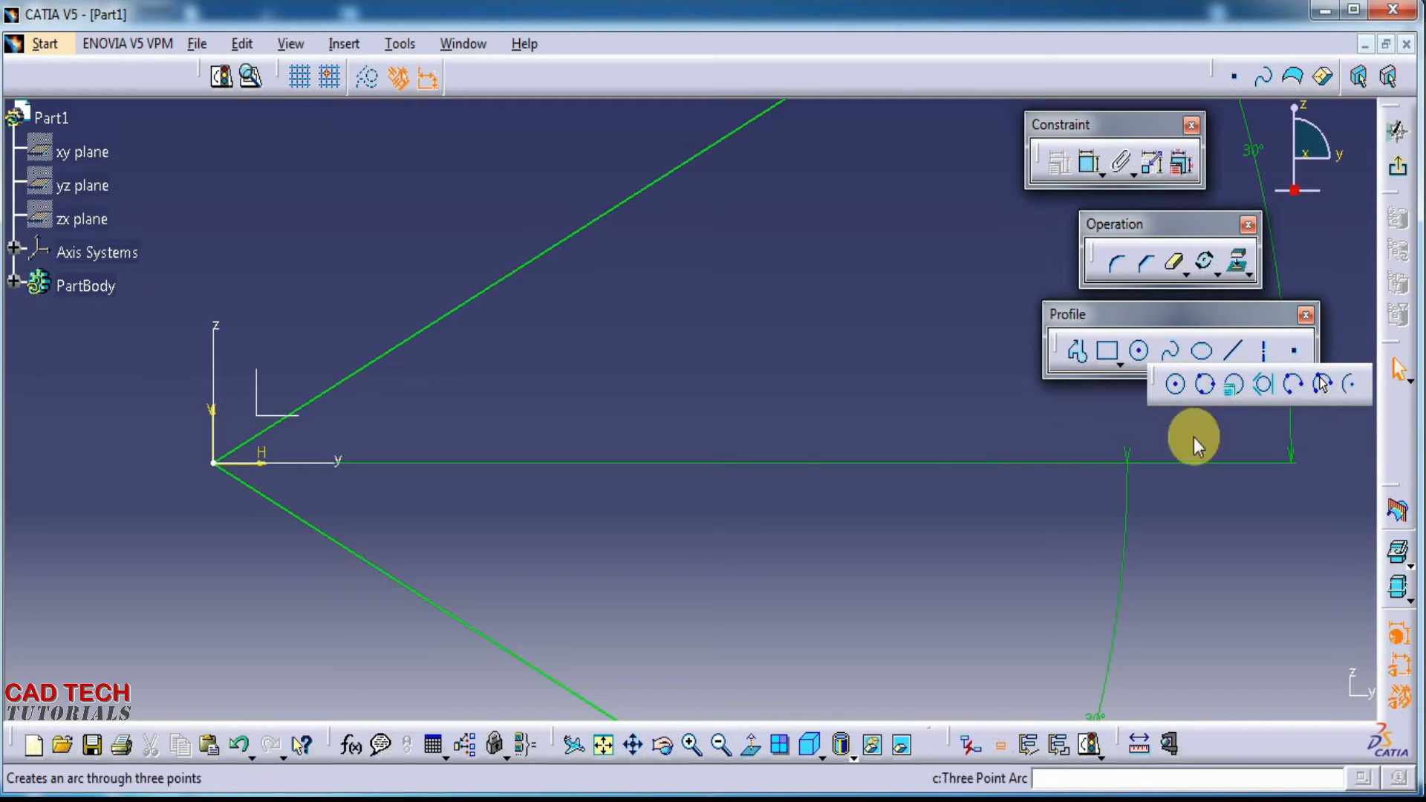
click(215, 464)
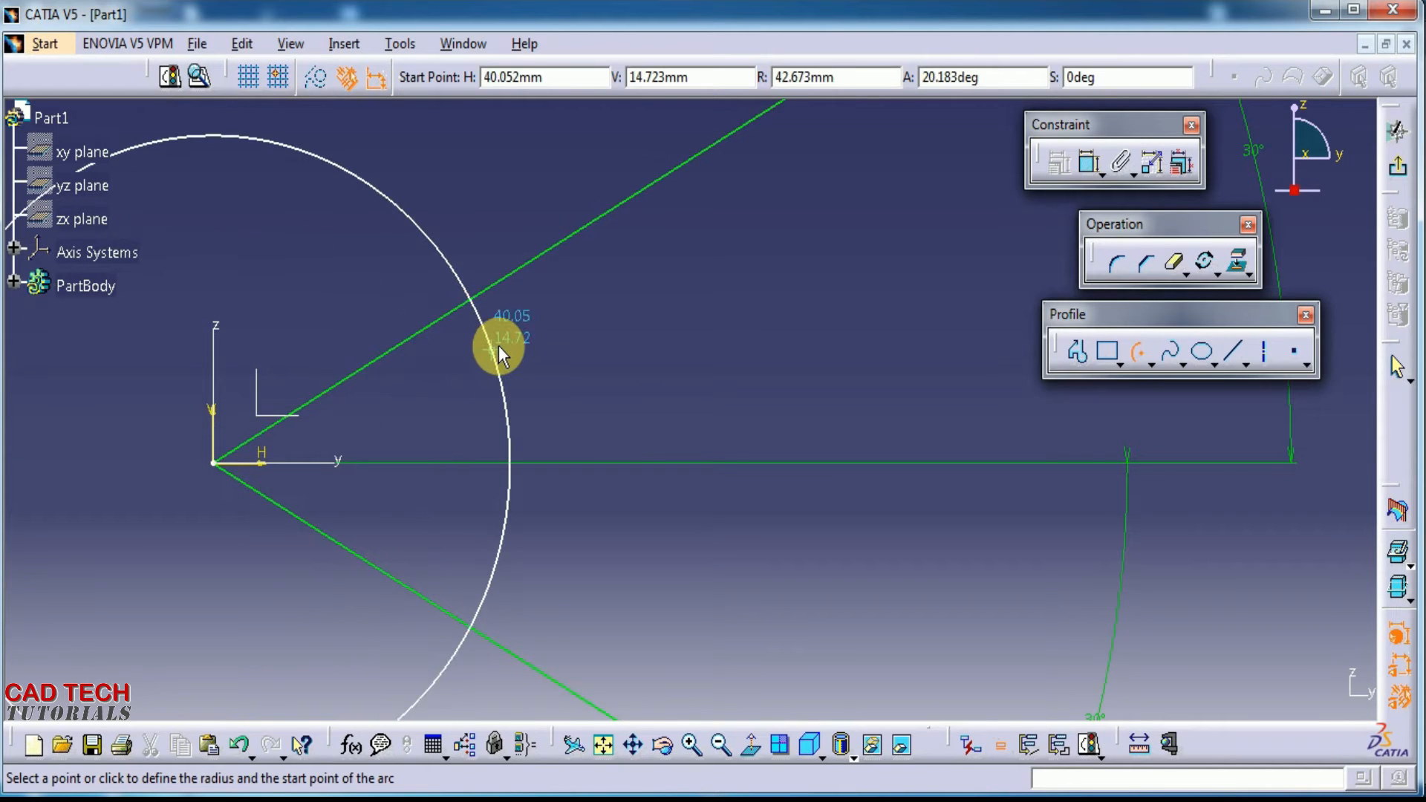
key(Tab)
key(Tab)
key(Tab)
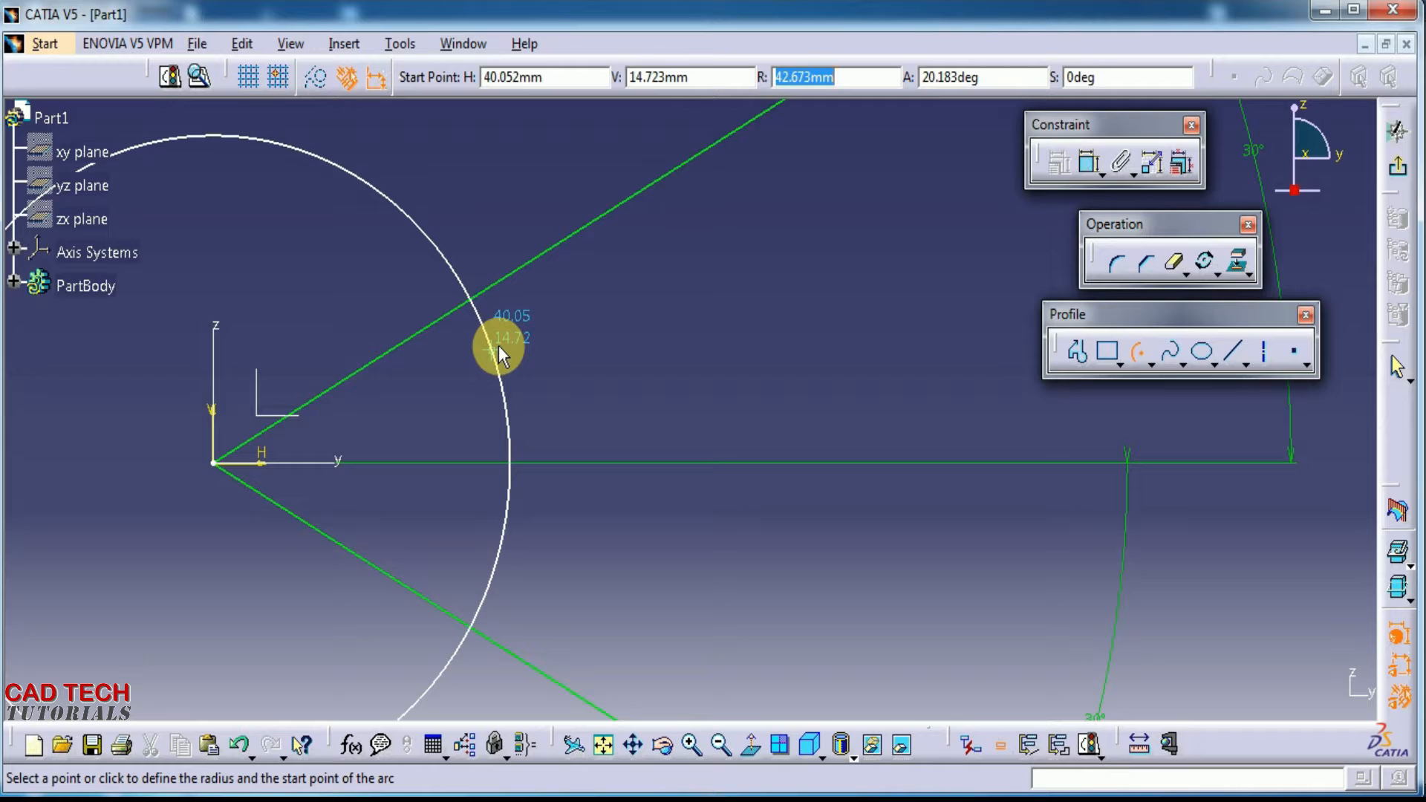
text(3)
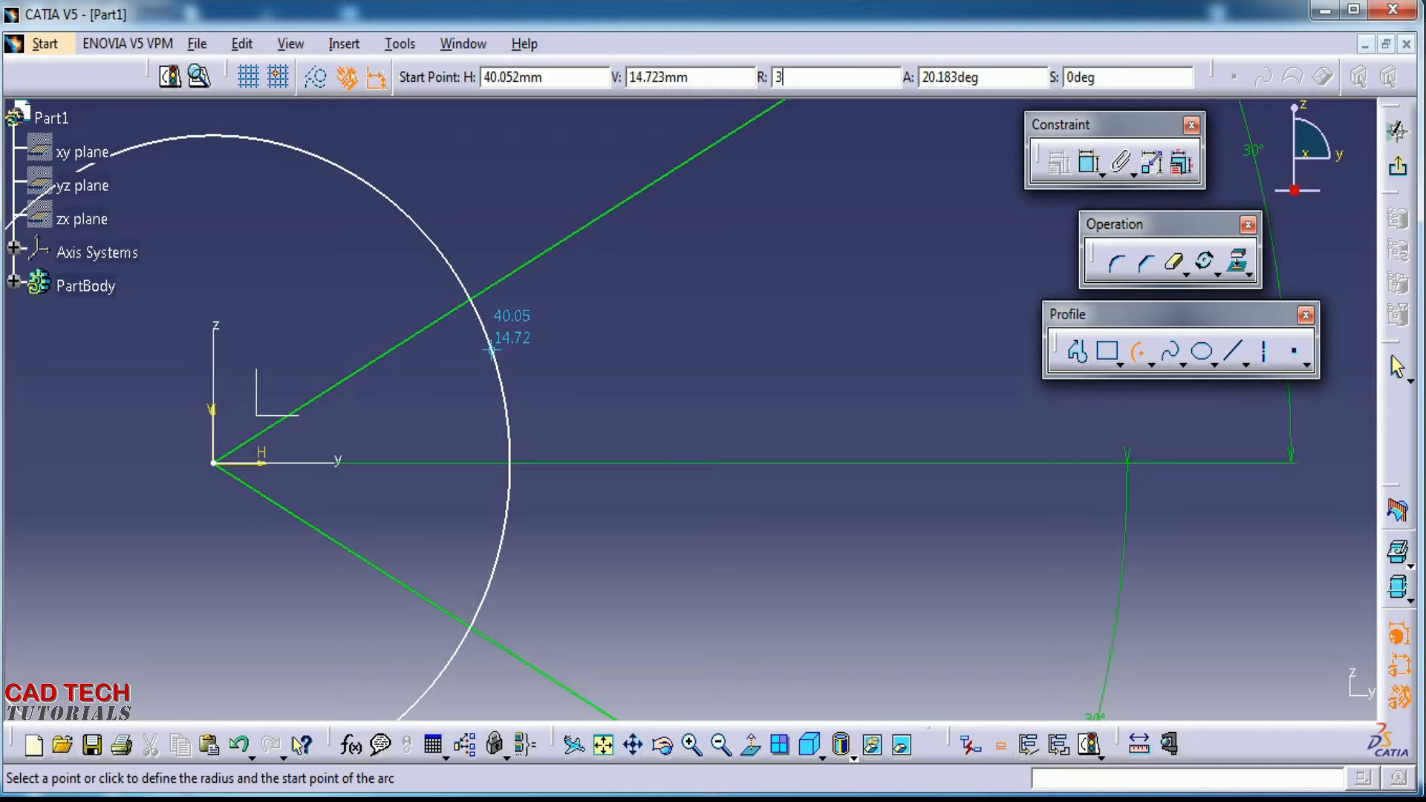
key(Return)
Complete the arc by placing its start on the upper angled line and its end on the lower one
ctrl+middle_drag(247, 531, 202, 447)
mouse_move(345, 434)
middle_down()
mouse_move(799, 361)
mouse_move(862, 368)
middle_up()
ctrl+middle_drag(630, 501, 608, 320)
middle_drag(578, 401, 825, 395)
mouse_move(771, 442)
ctrl+middle_down()
mouse_move(775, 391)
mouse_move(756, 348)
ctrl+middle_up()
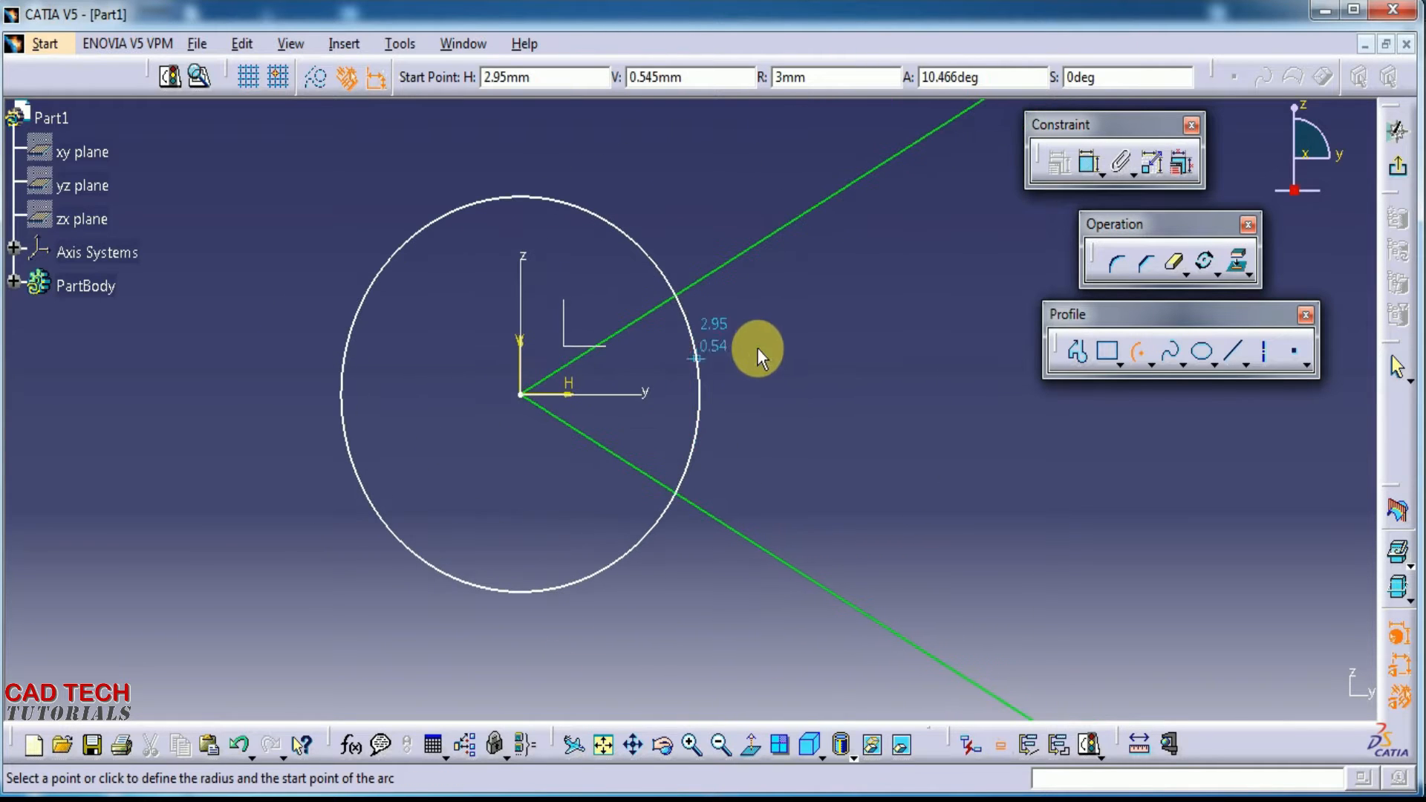
click(677, 300)
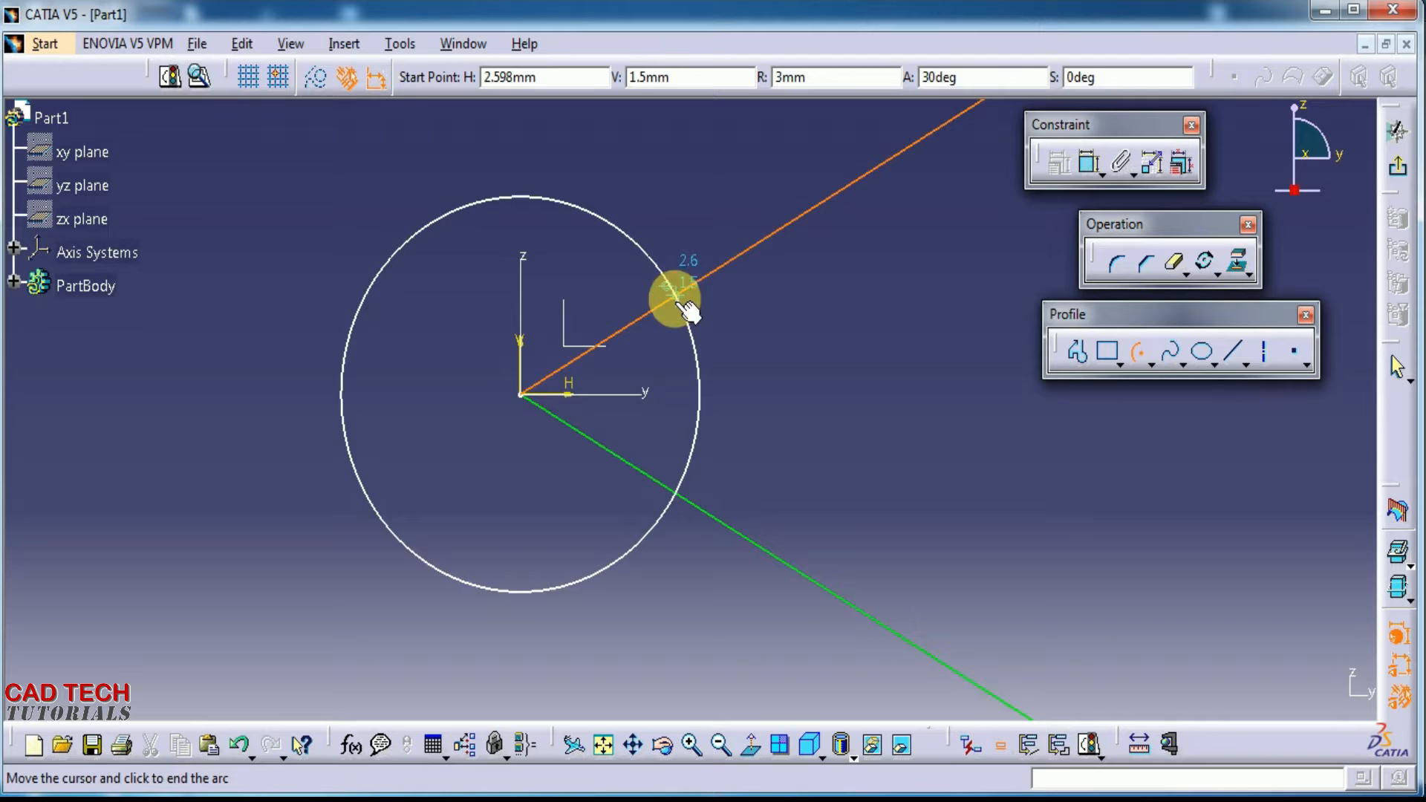
click(678, 494)
click(747, 475)
mouse_move(697, 551)
ctrl+middle_down()
mouse_move(716, 464)
mouse_move(816, 487)
ctrl+middle_up()
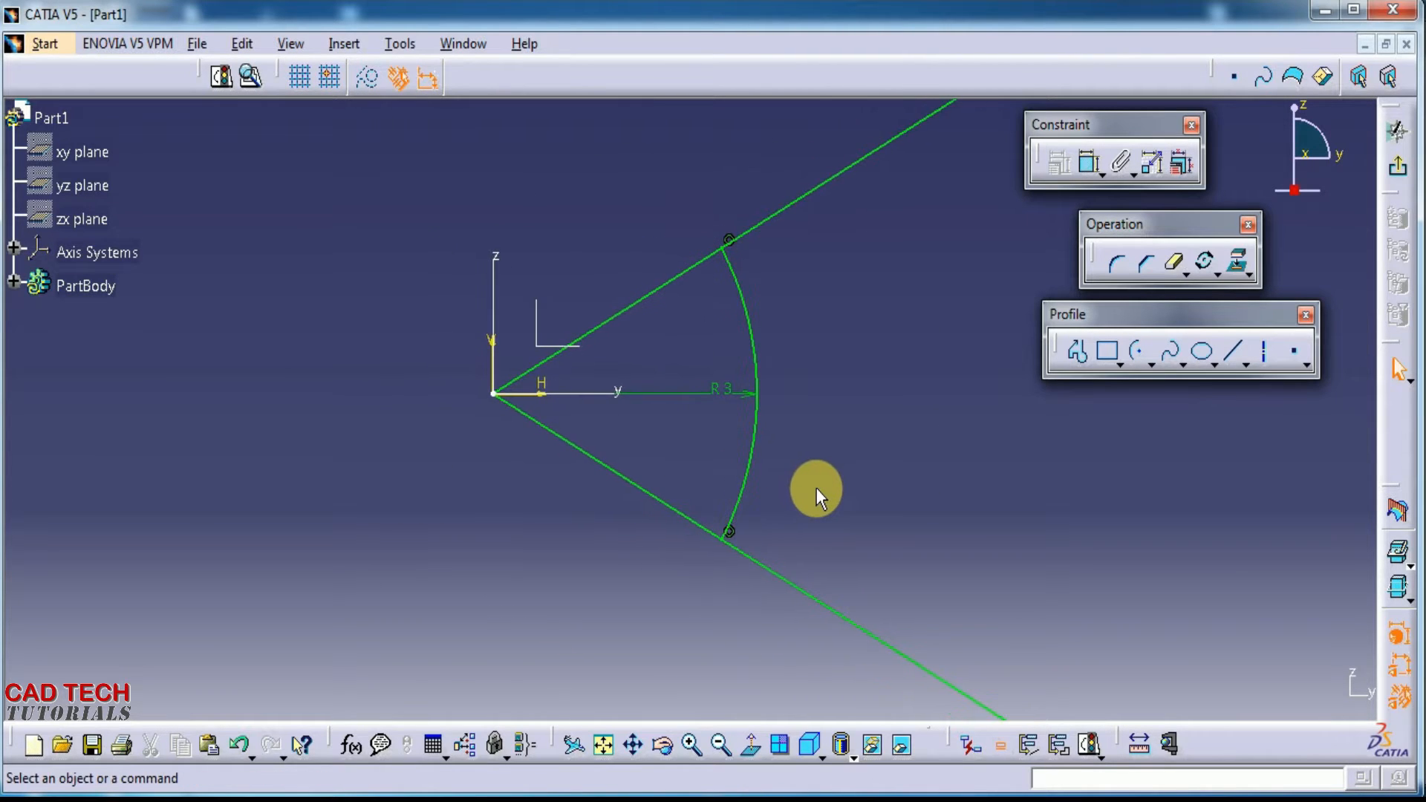
Check the reference drawing and set the arc's radius constraint to 2.7 mm
key(alt+Tab)
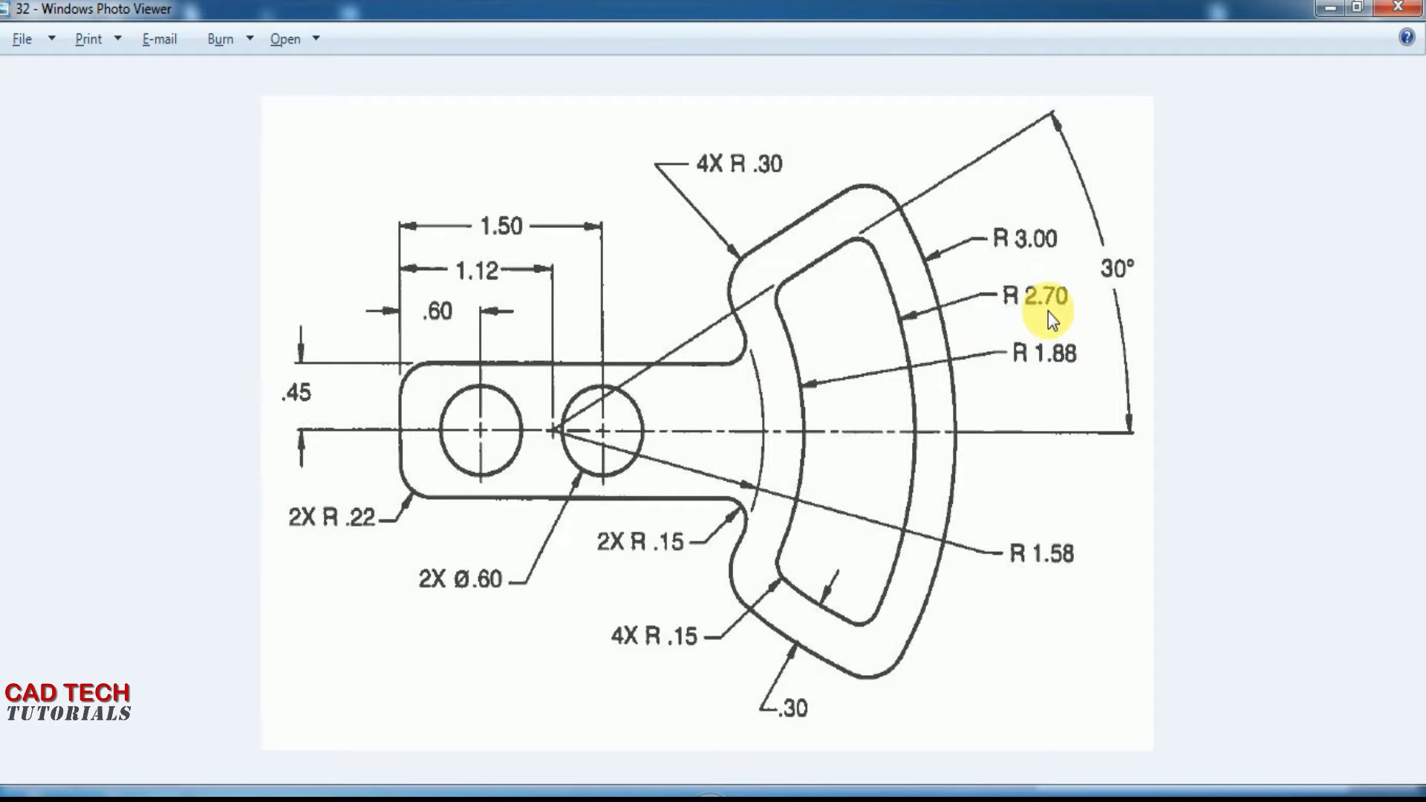
key(alt+Tab)
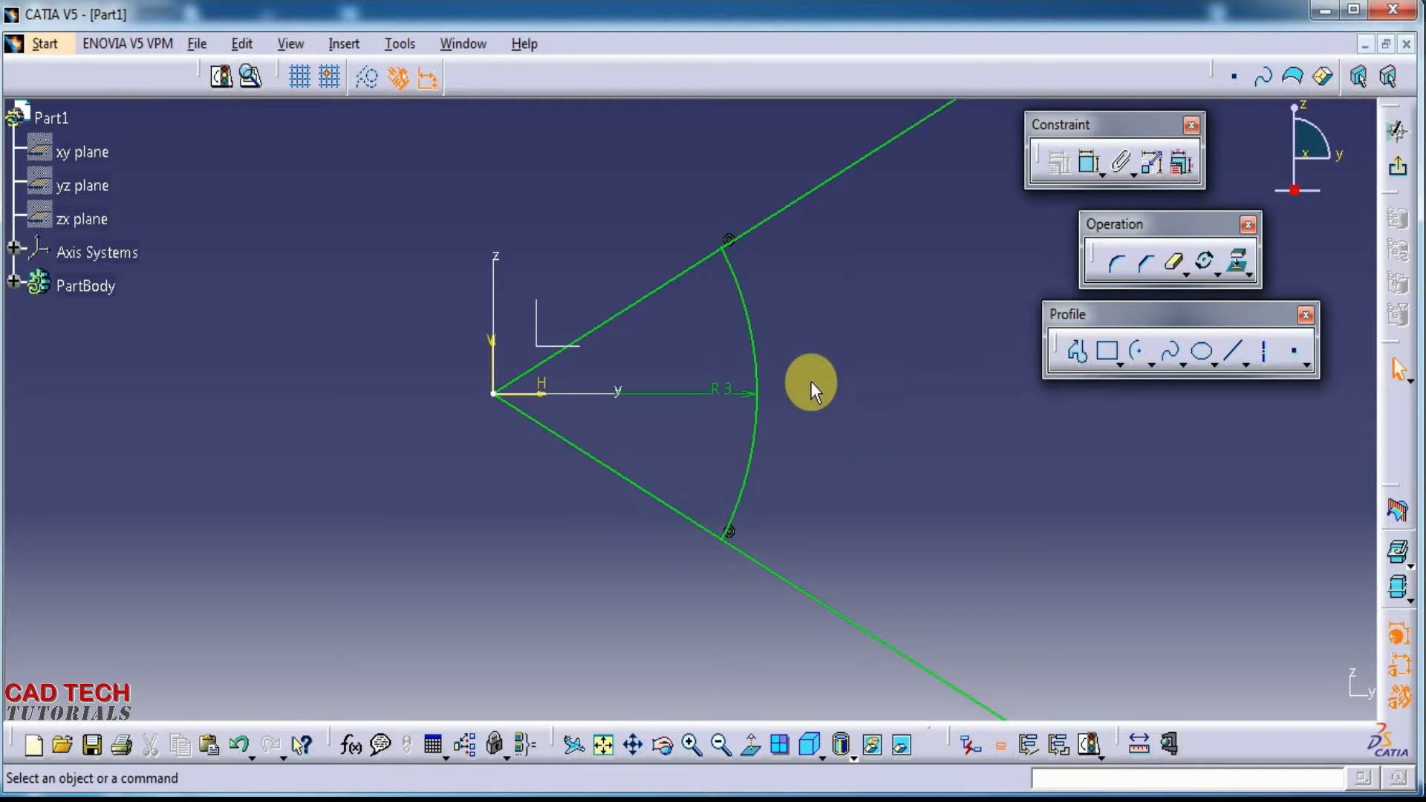
double_click(726, 391)
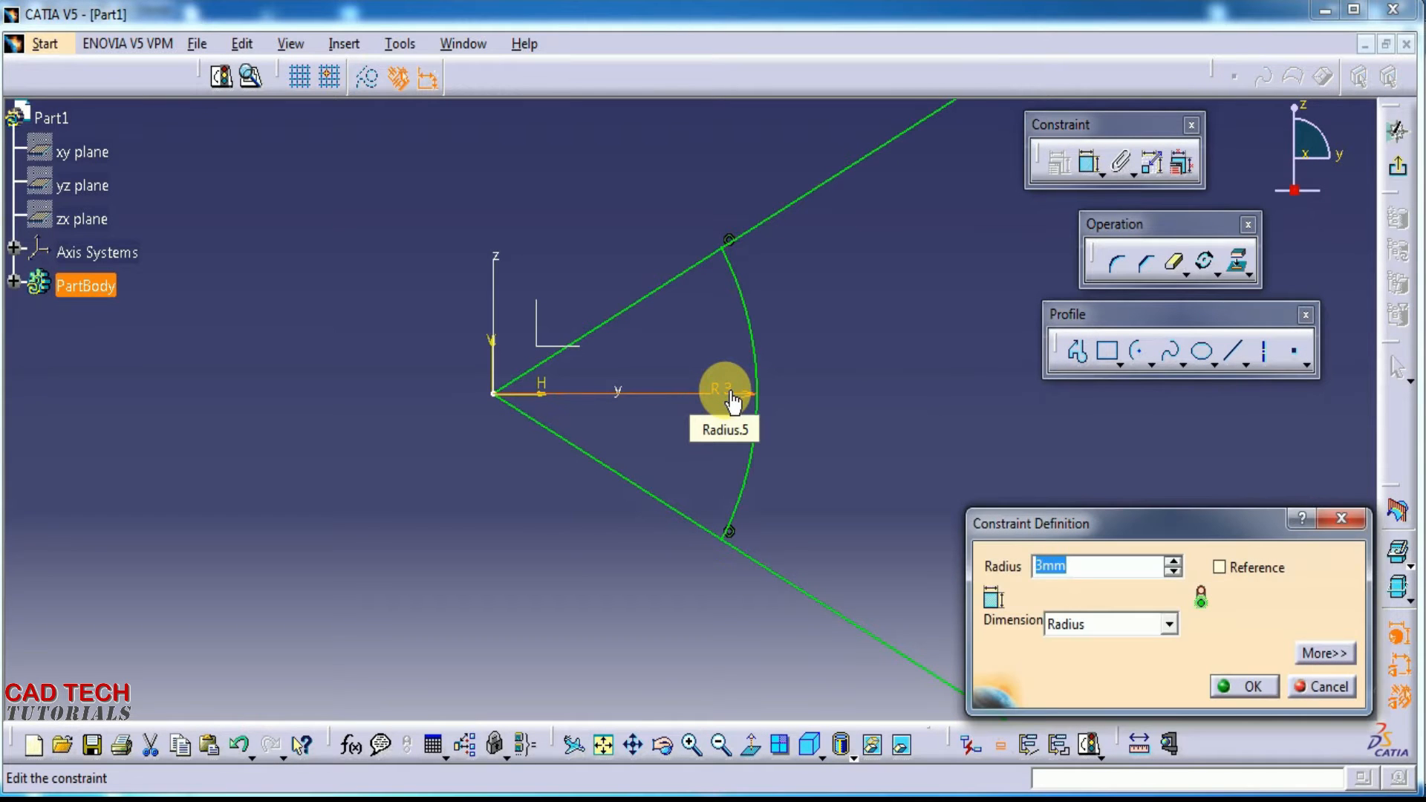
text(2.)
text(7mm)
click(728, 393)
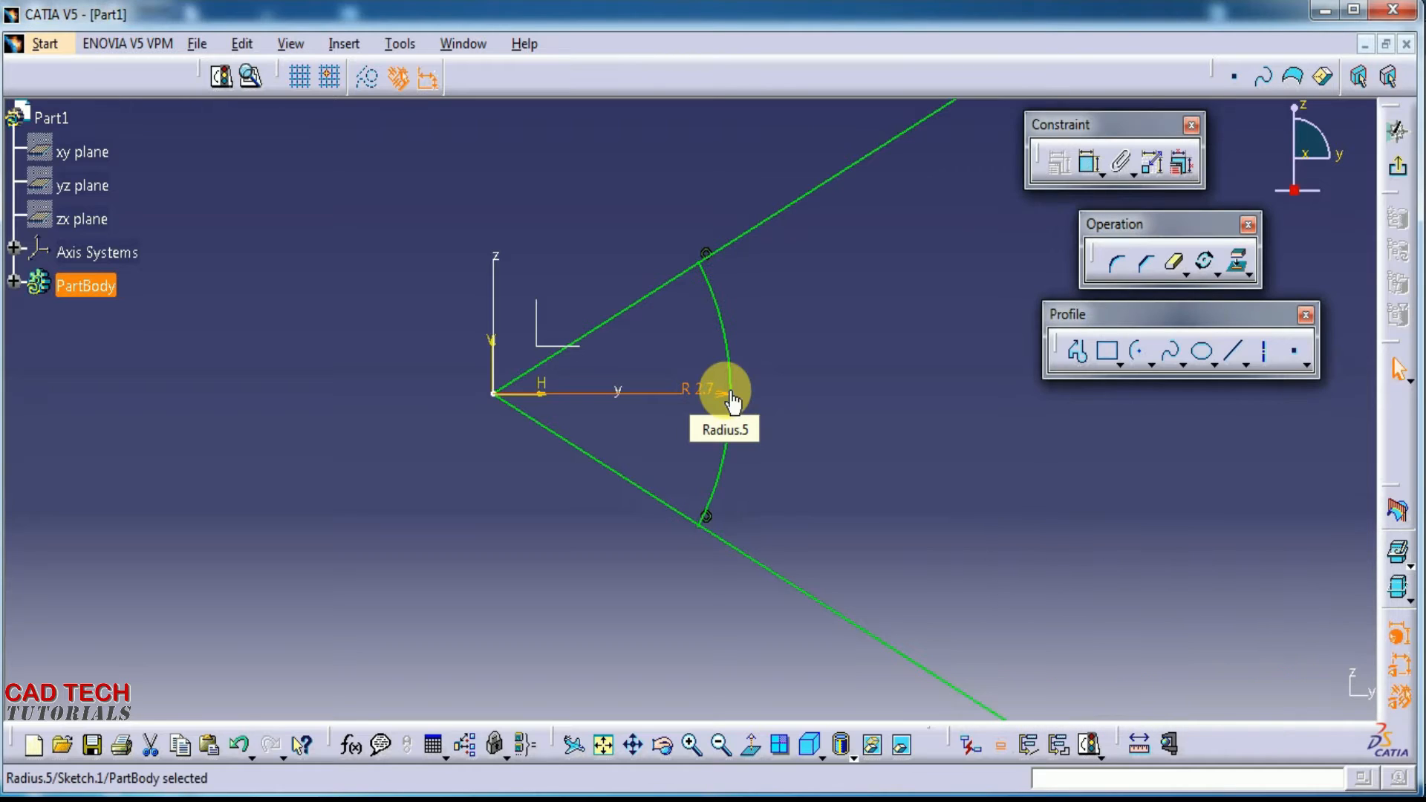
click(824, 390)
Draw an inner arc of radius 1.88 mm centred on the origin, from the upper angled line to the lower one
key(alt+Tab)
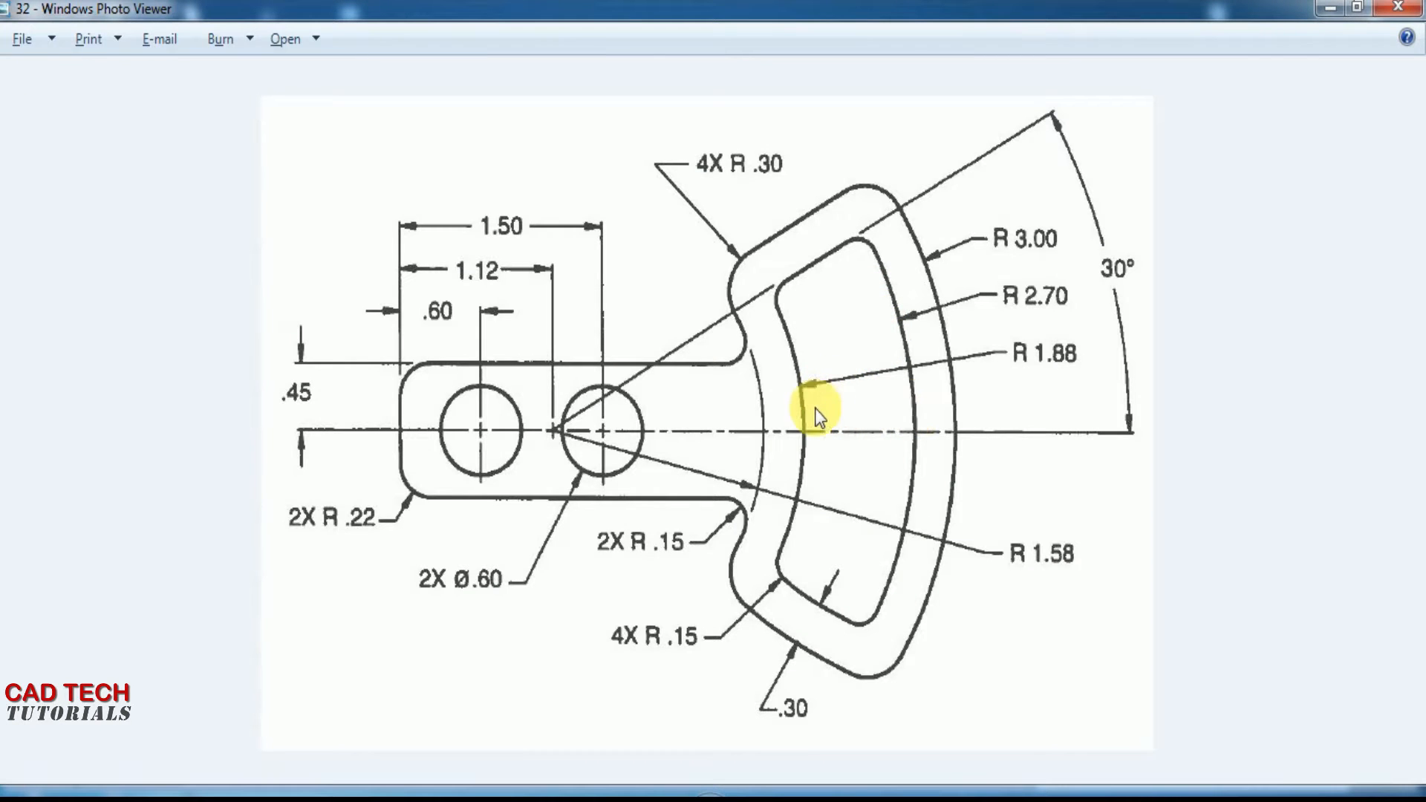
key(alt+Tab)
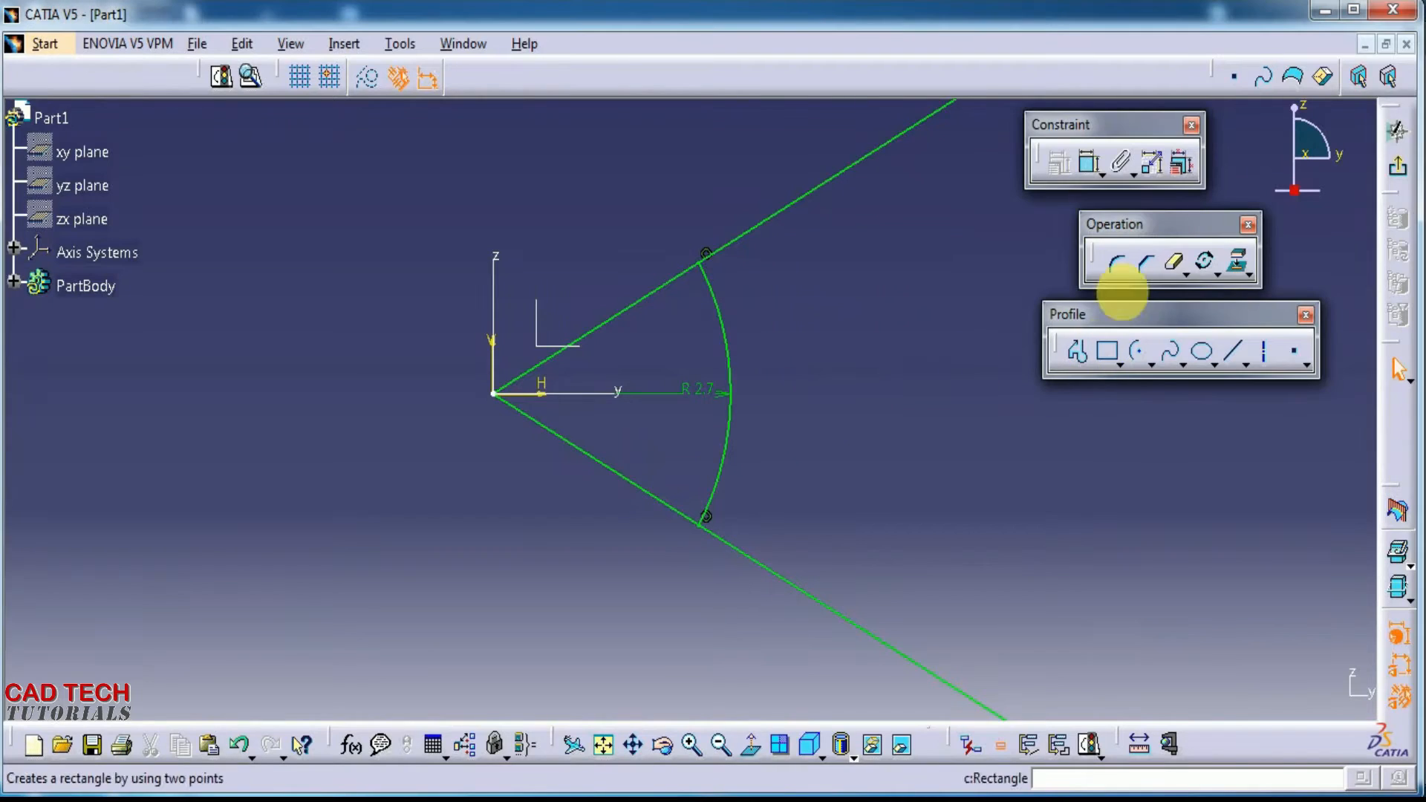
click(1133, 355)
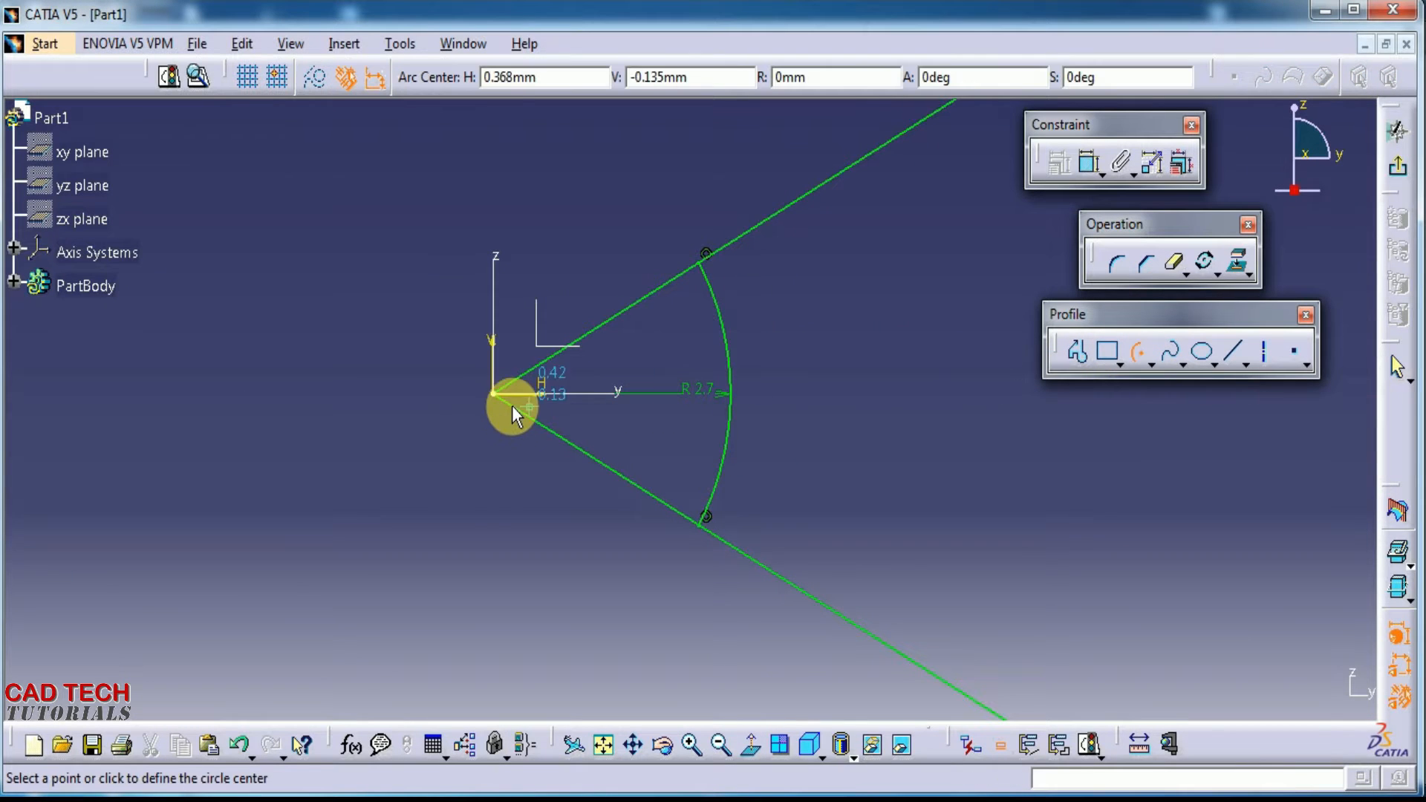
click(493, 393)
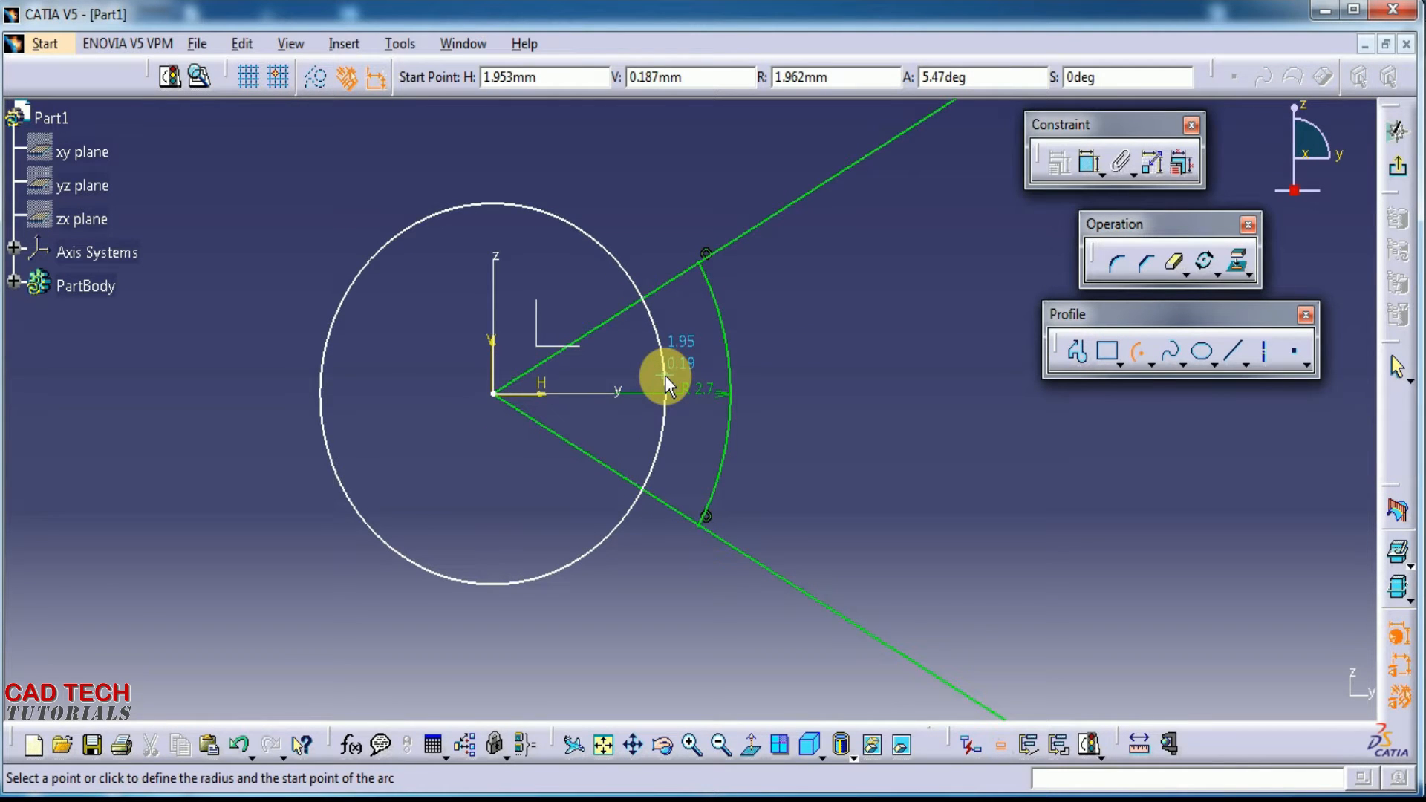
key(Tab)
key(Tab)
key(Tab)
text(1.88)
click(643, 306)
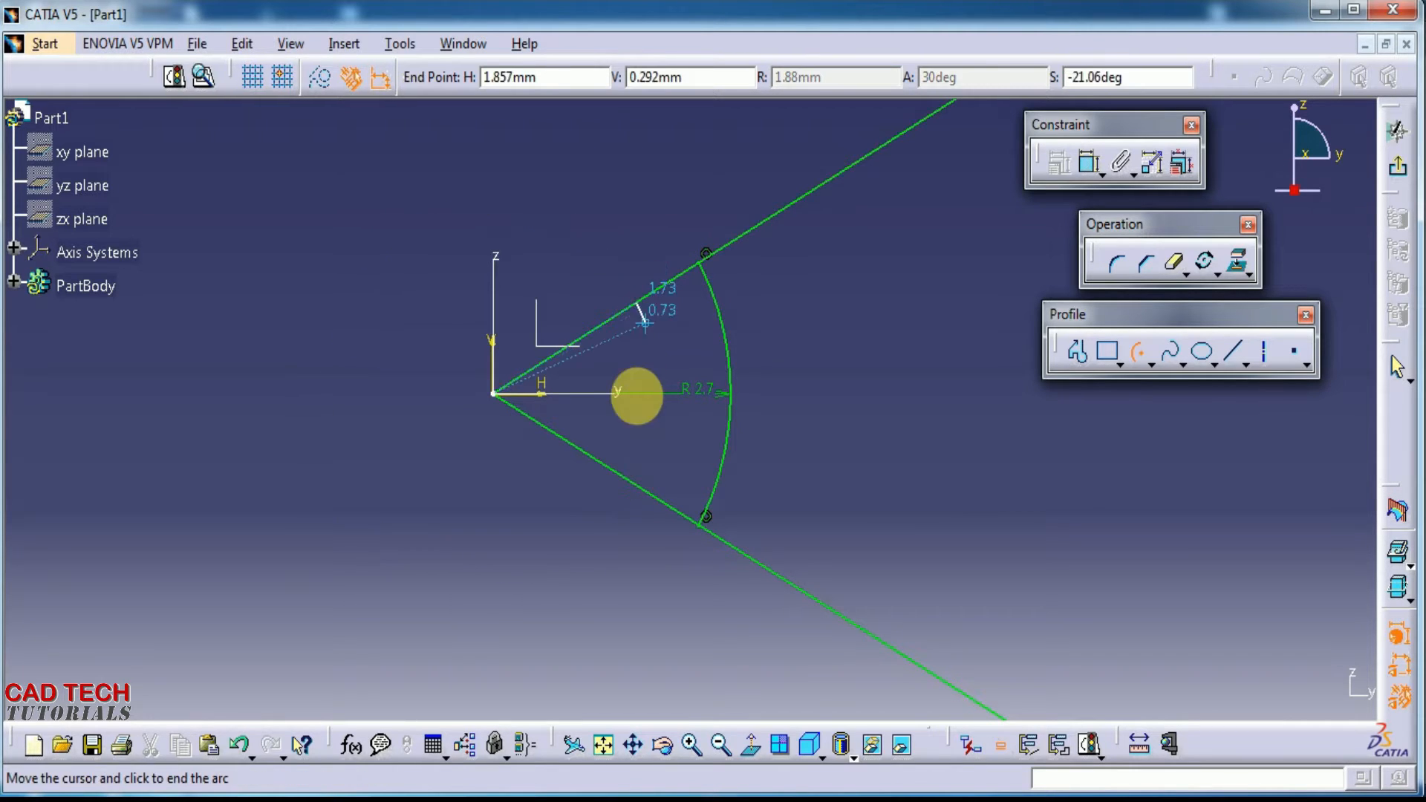
click(638, 484)
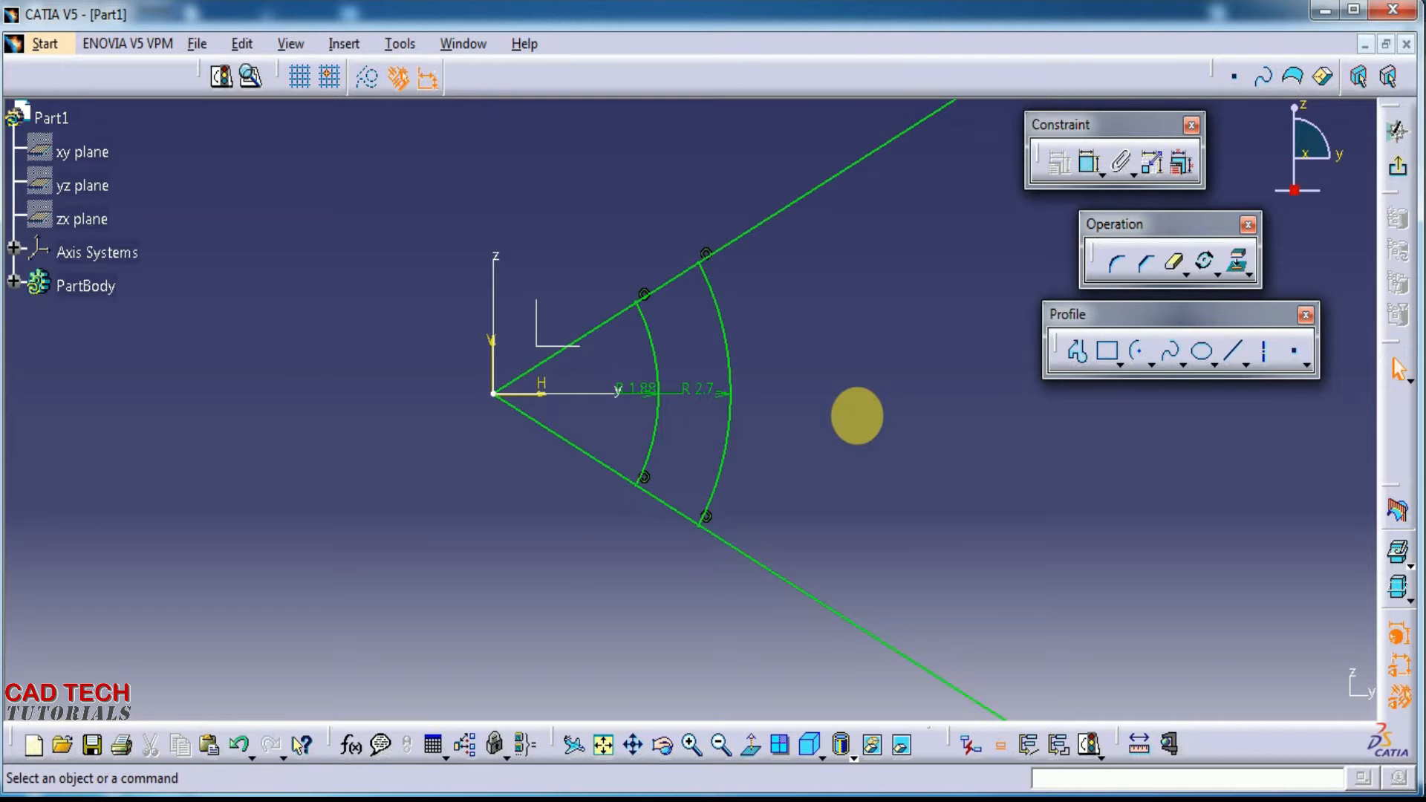
Quick Trim the upper angled line, keeping only the segment between the two arcs
key(alt+Tab)
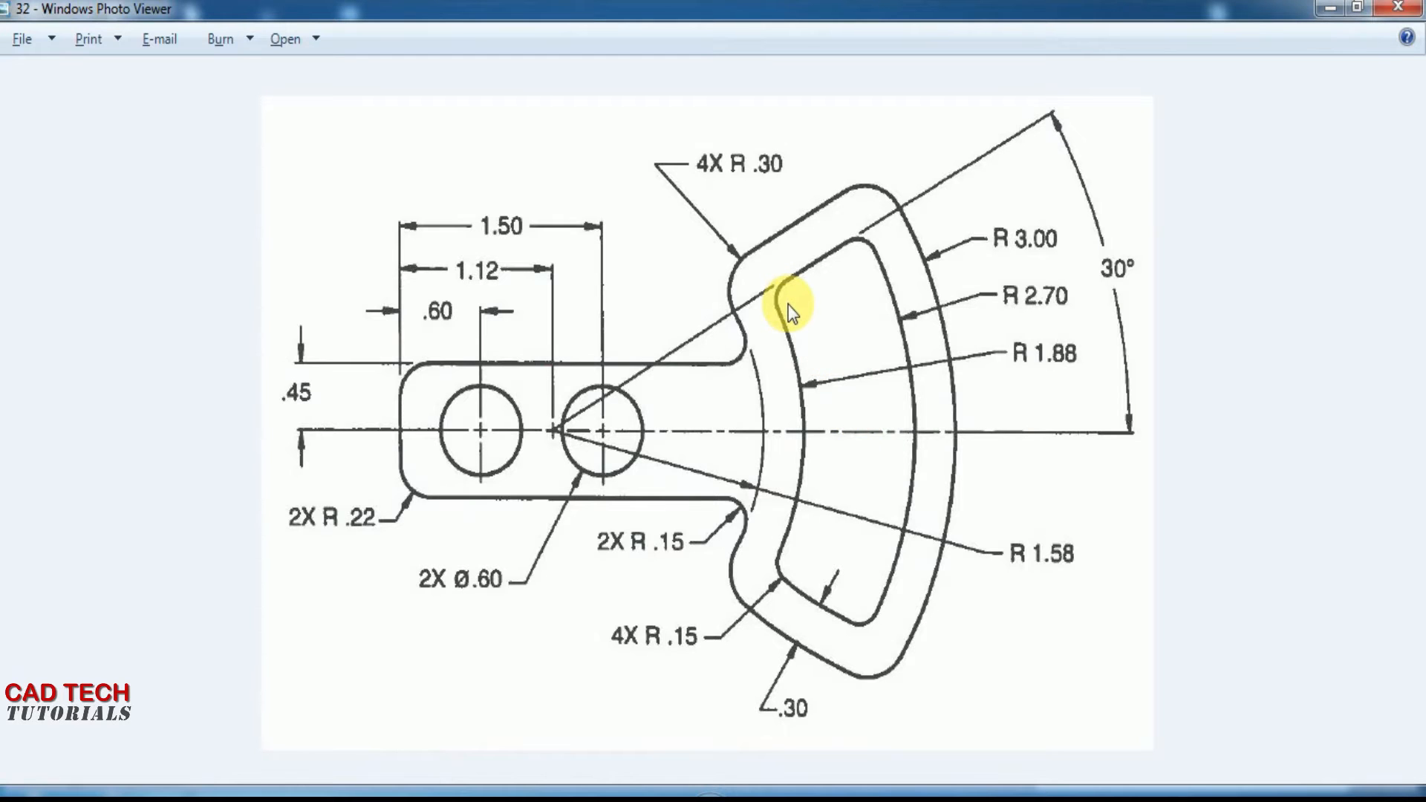
key(alt+Tab)
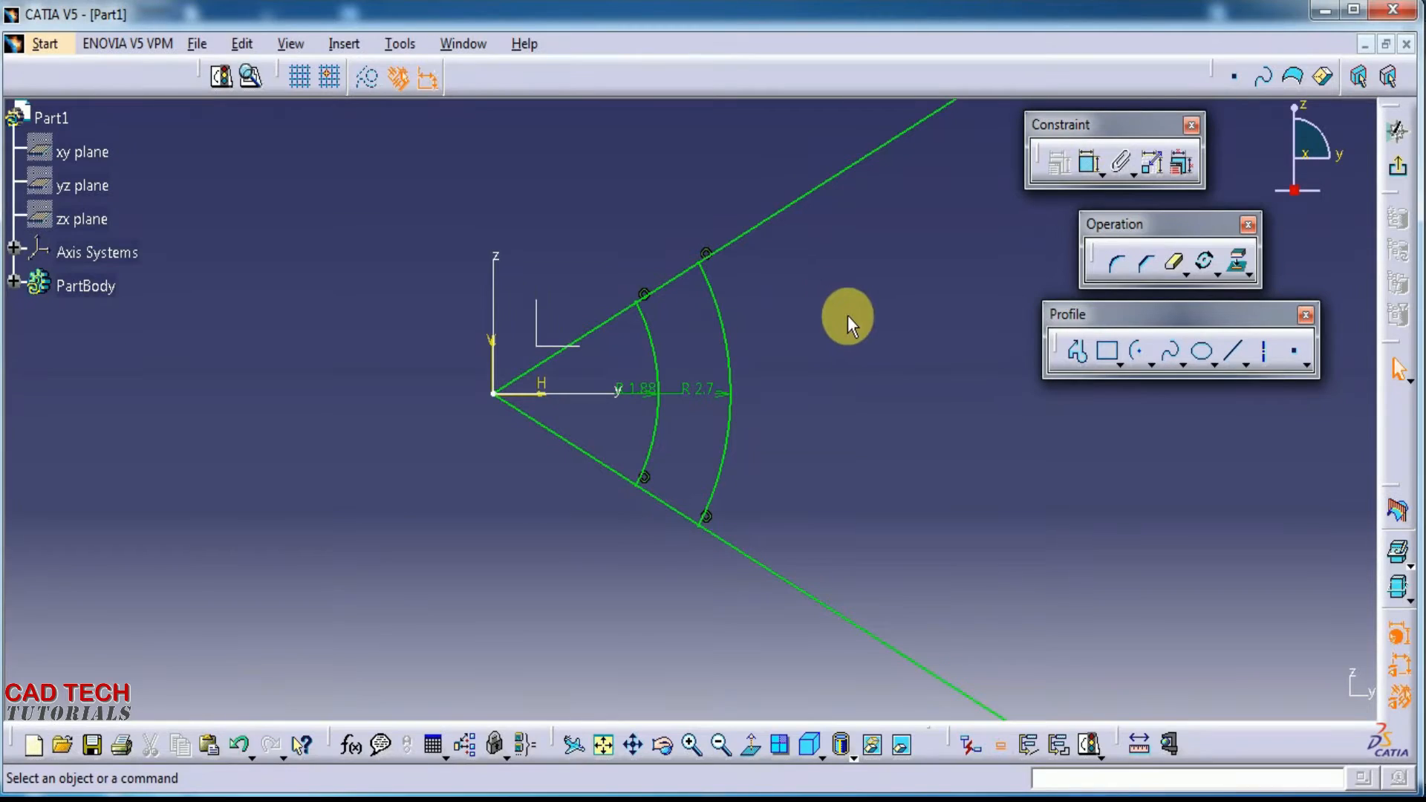
click(1175, 261)
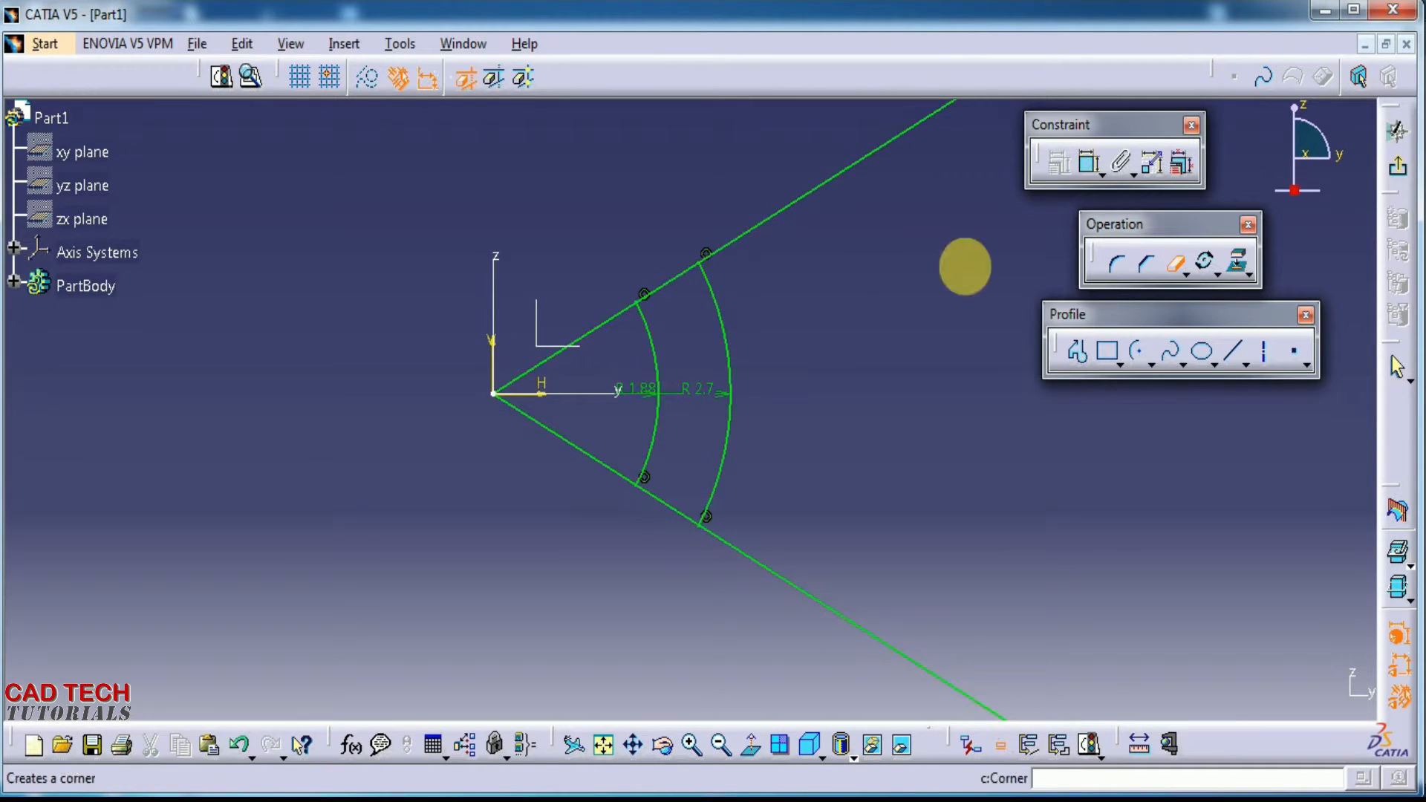
click(493, 87)
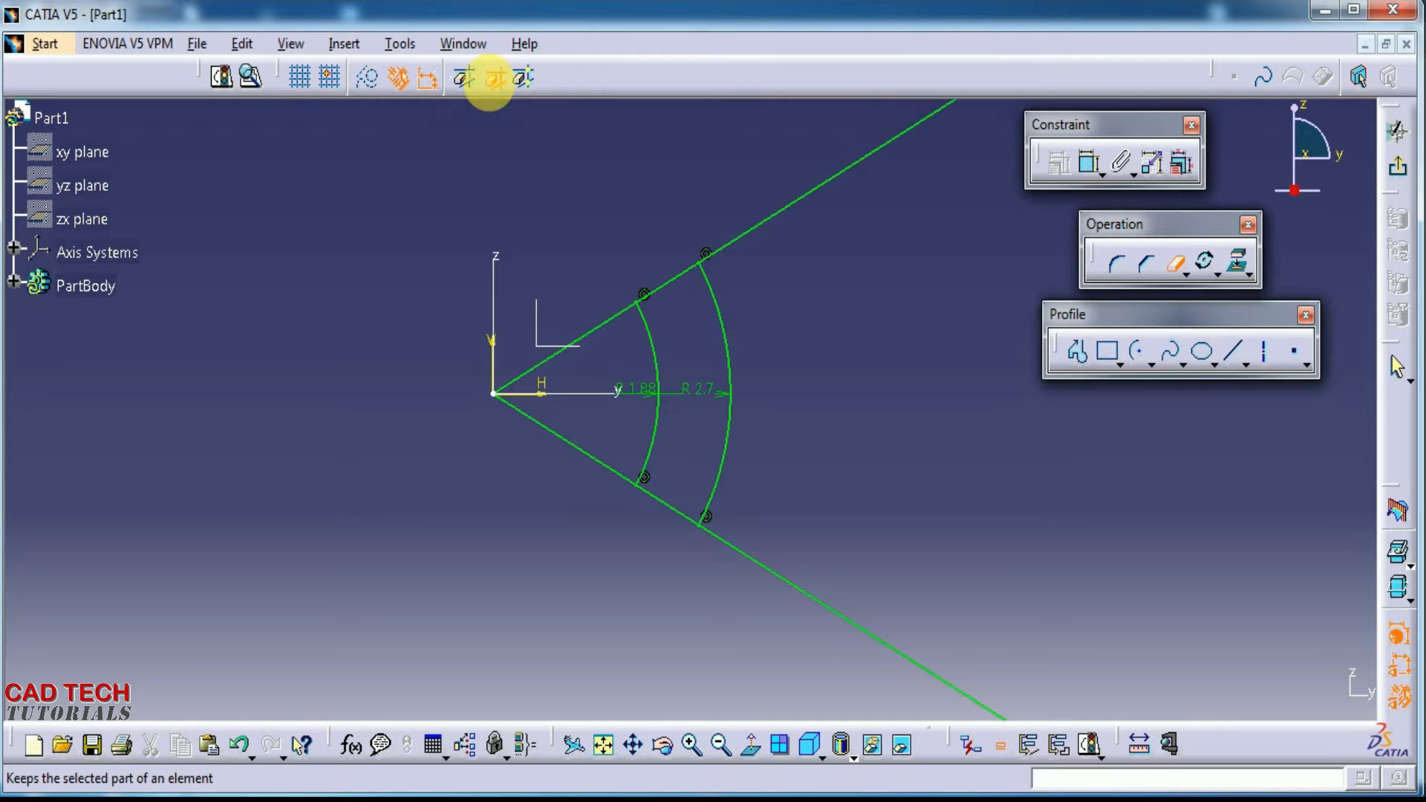
click(673, 281)
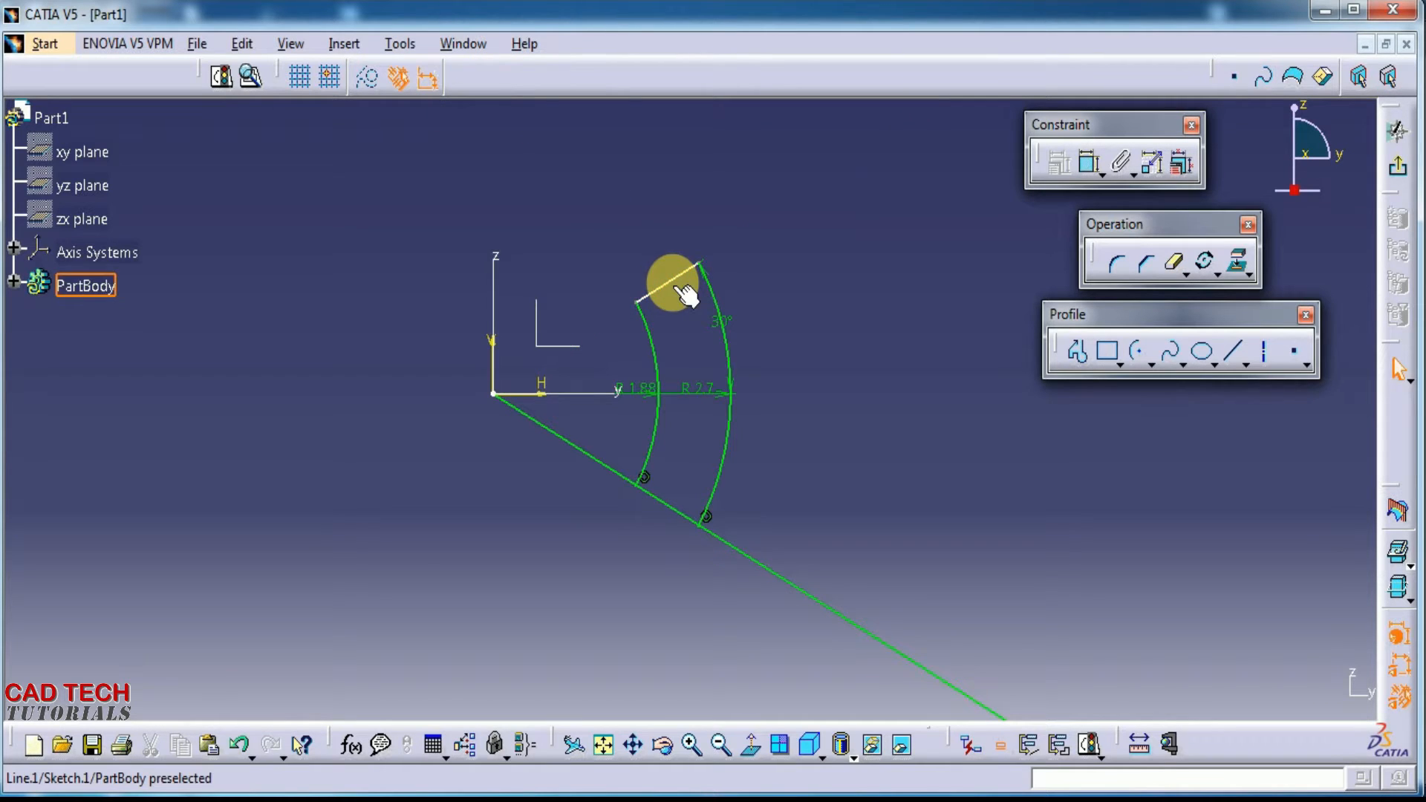
Quick Trim the lower angled line, keeping only the segment between the two arcs, and check the profile against the reference drawing
click(1174, 264)
click(673, 496)
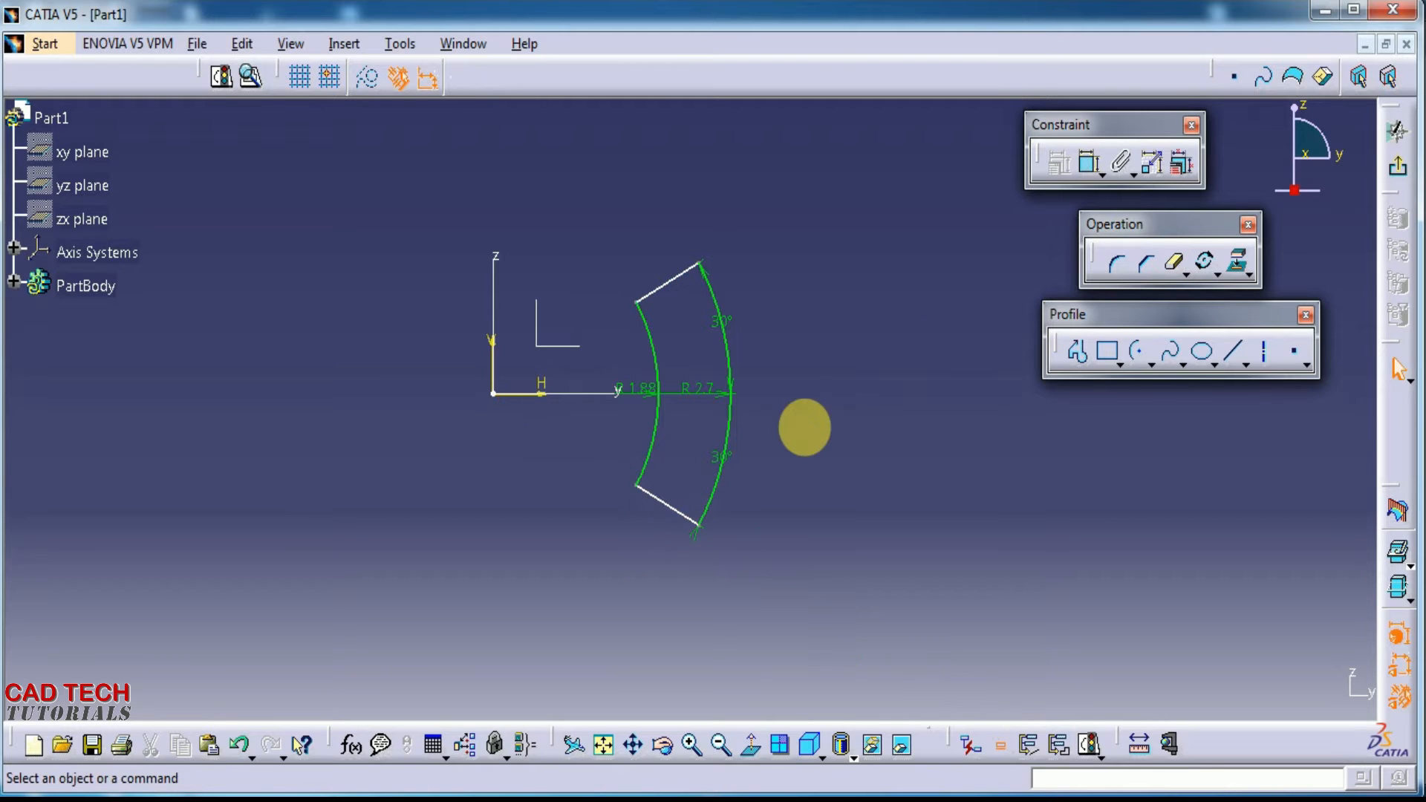
key(alt+Tab)
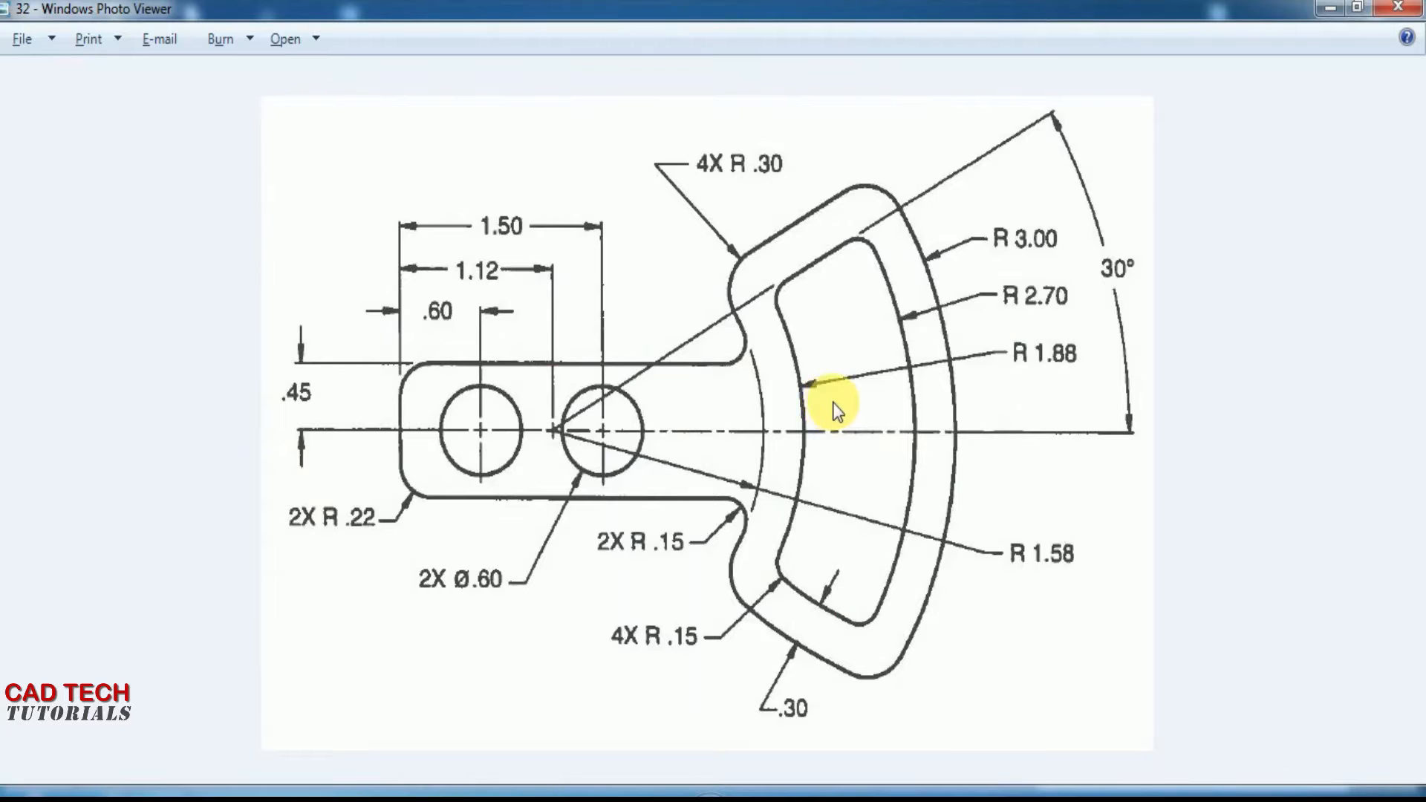
key(alt+Tab)
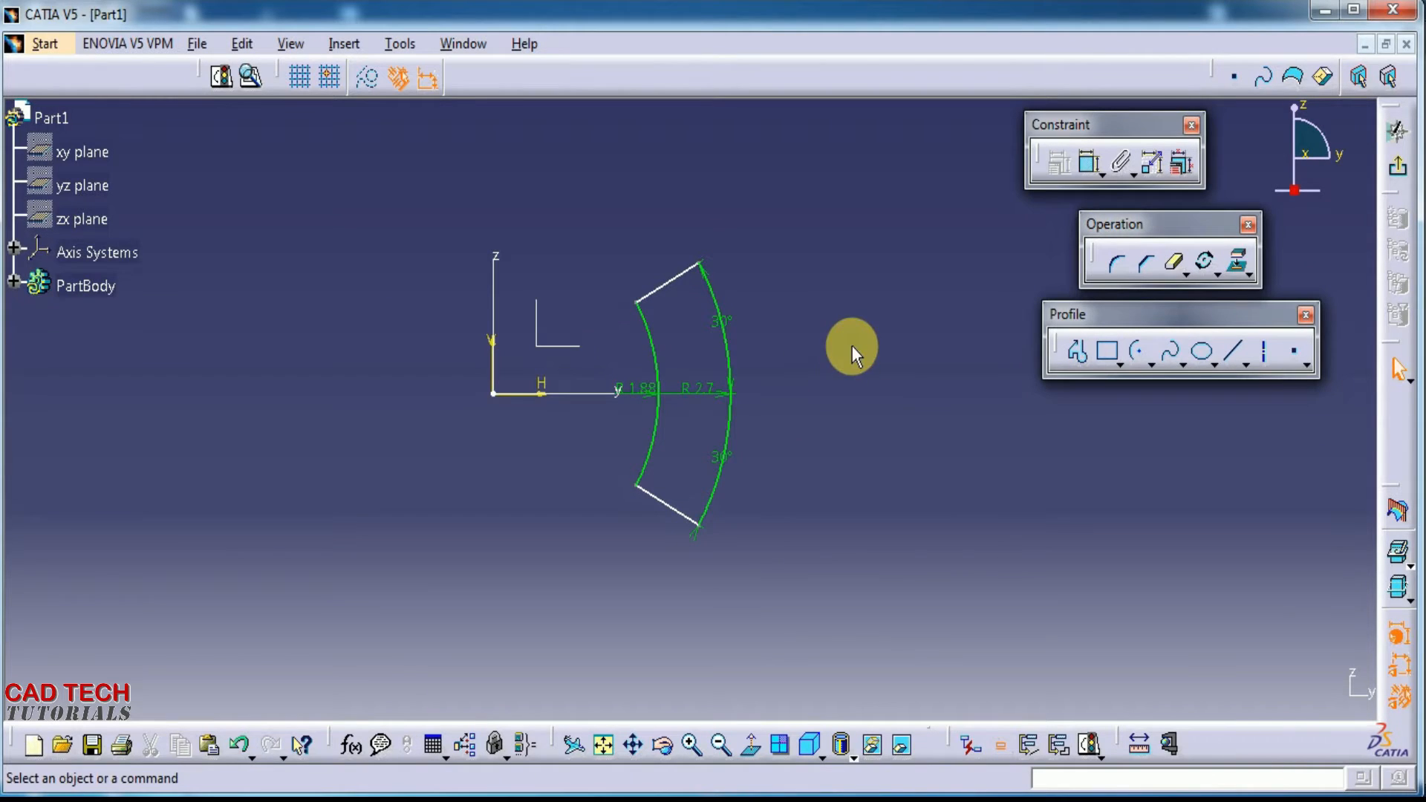
click(740, 327)
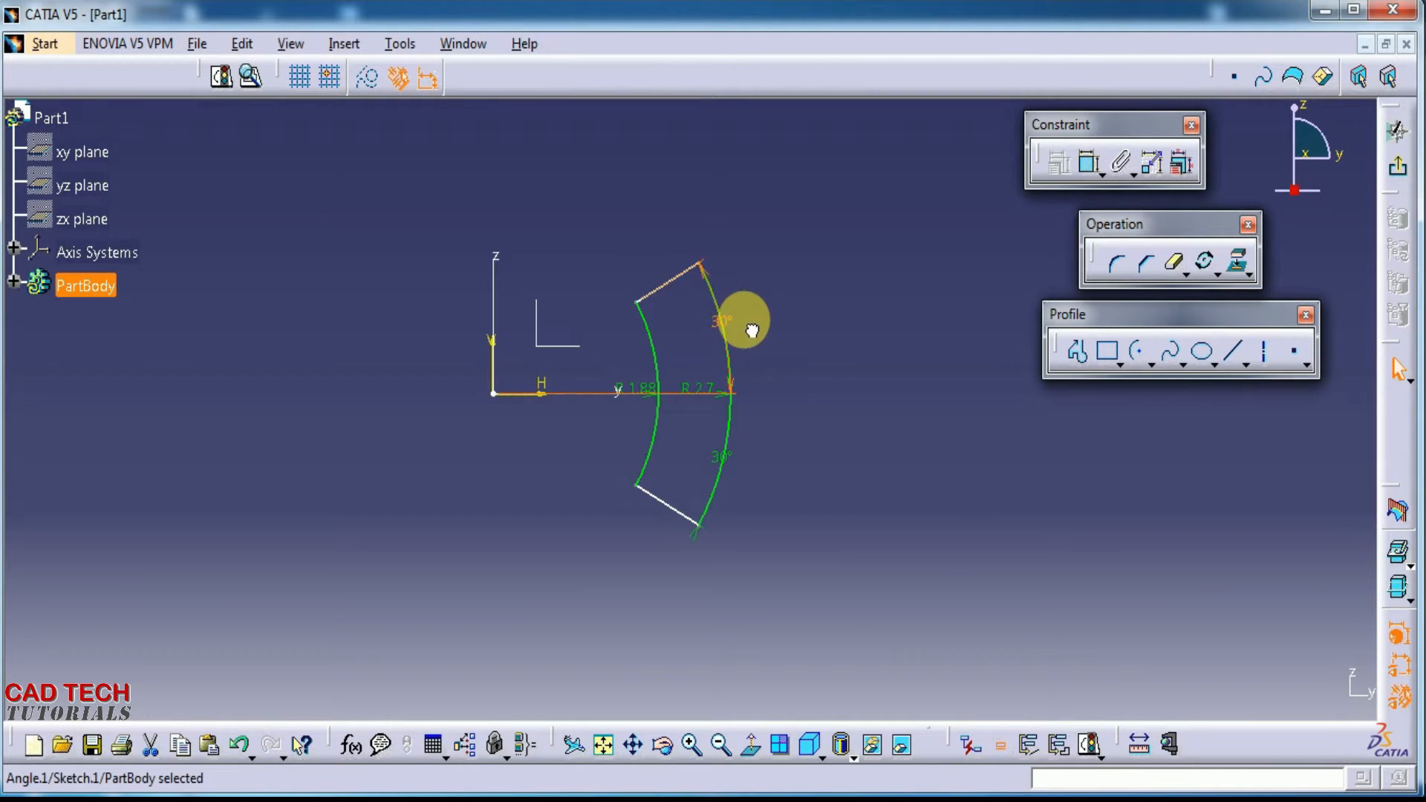
click(804, 312)
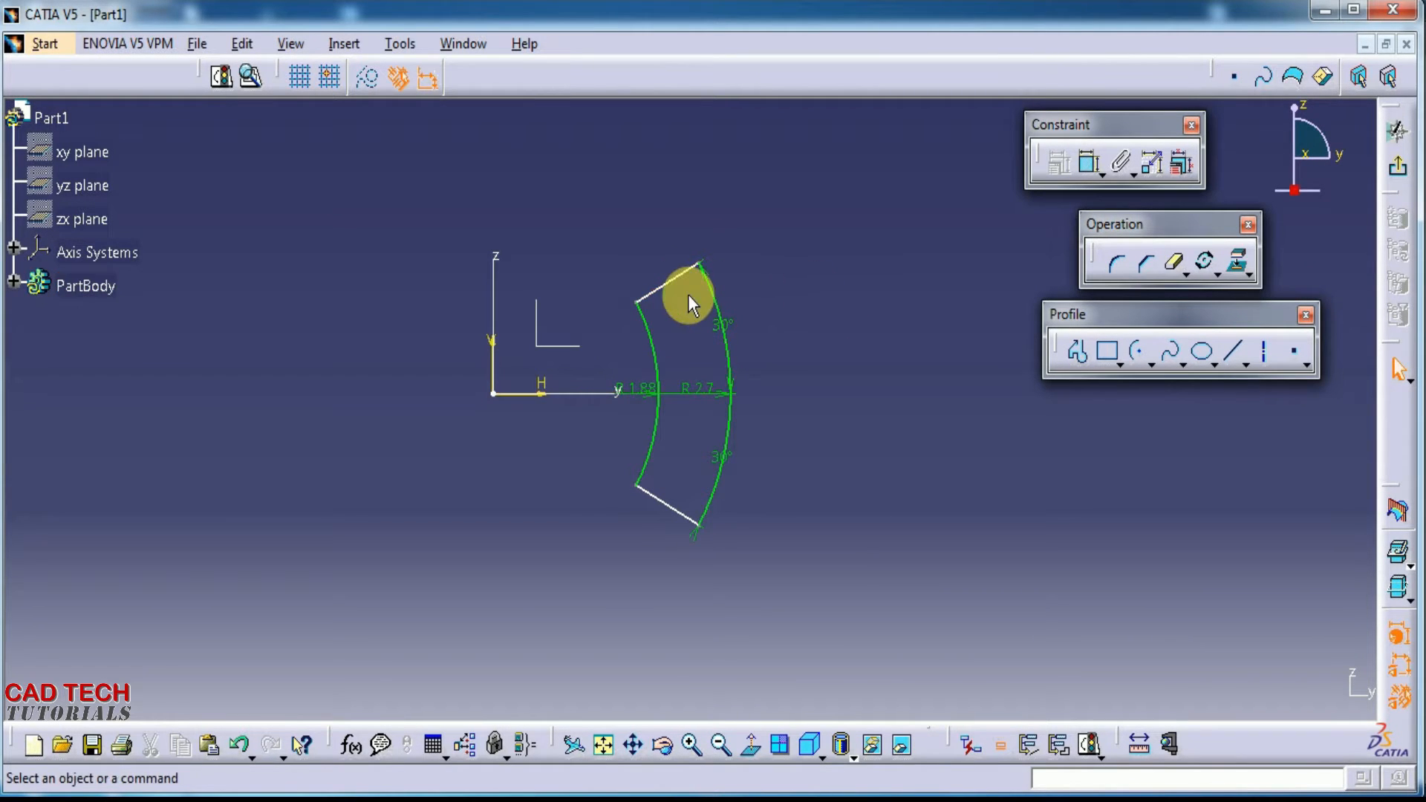
mouse_move(690, 290)
mouse_down()
mouse_move(675, 249)
mouse_move(707, 287)
mouse_up()
click(810, 304)
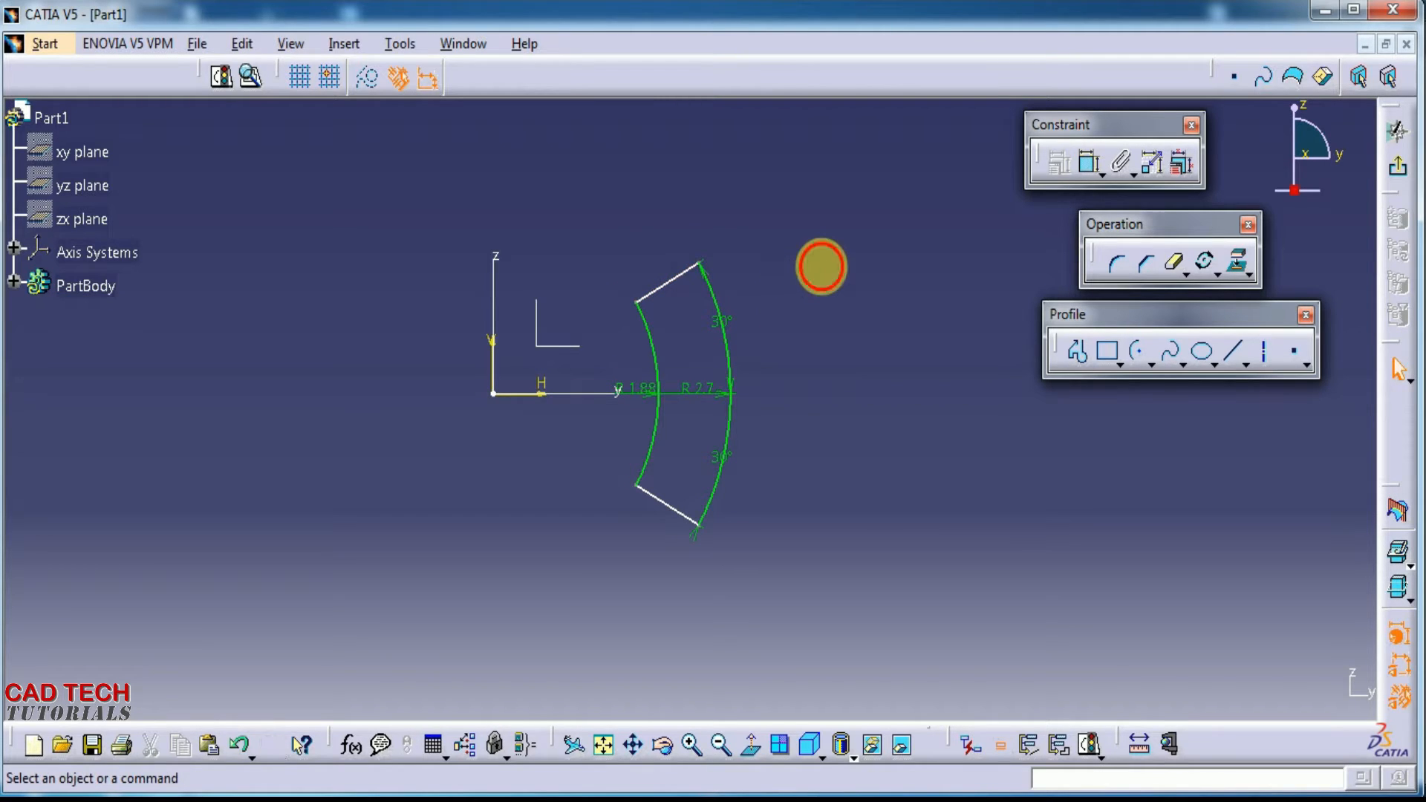
Look up the cutout's corner radius in the reference drawing and start a trimmed Corner between the inner arc and lower angled line
key(alt+Tab)
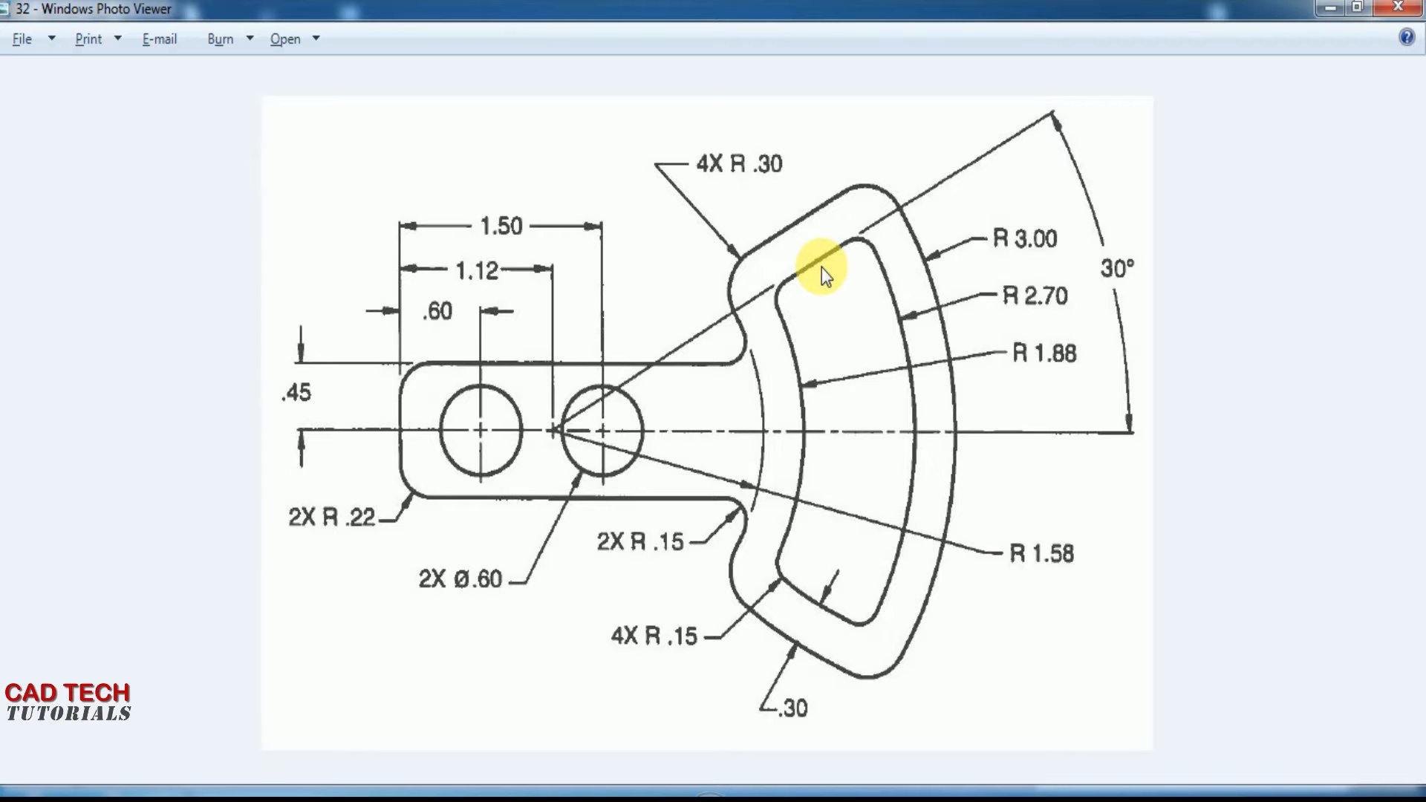
key(alt+Tab)
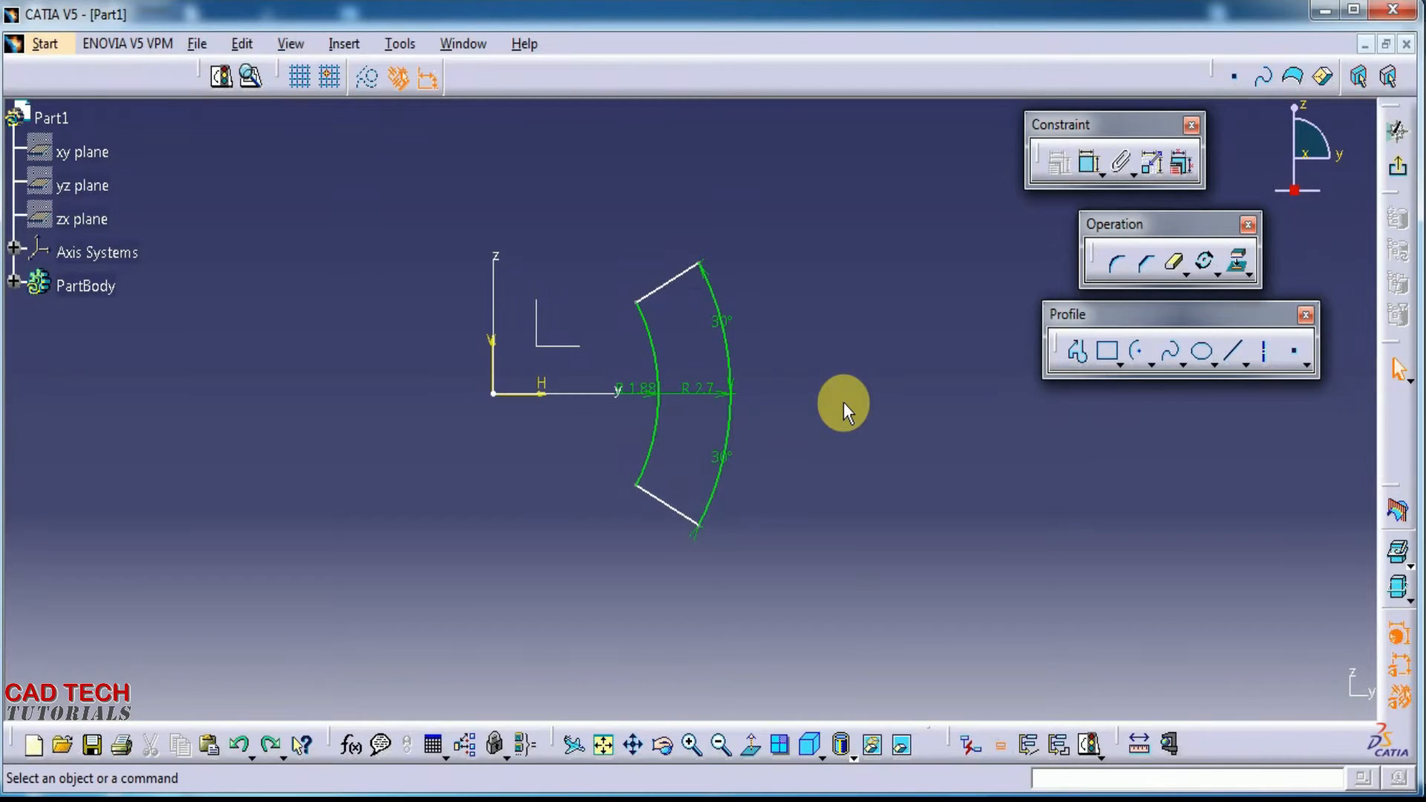
key(alt+Tab)
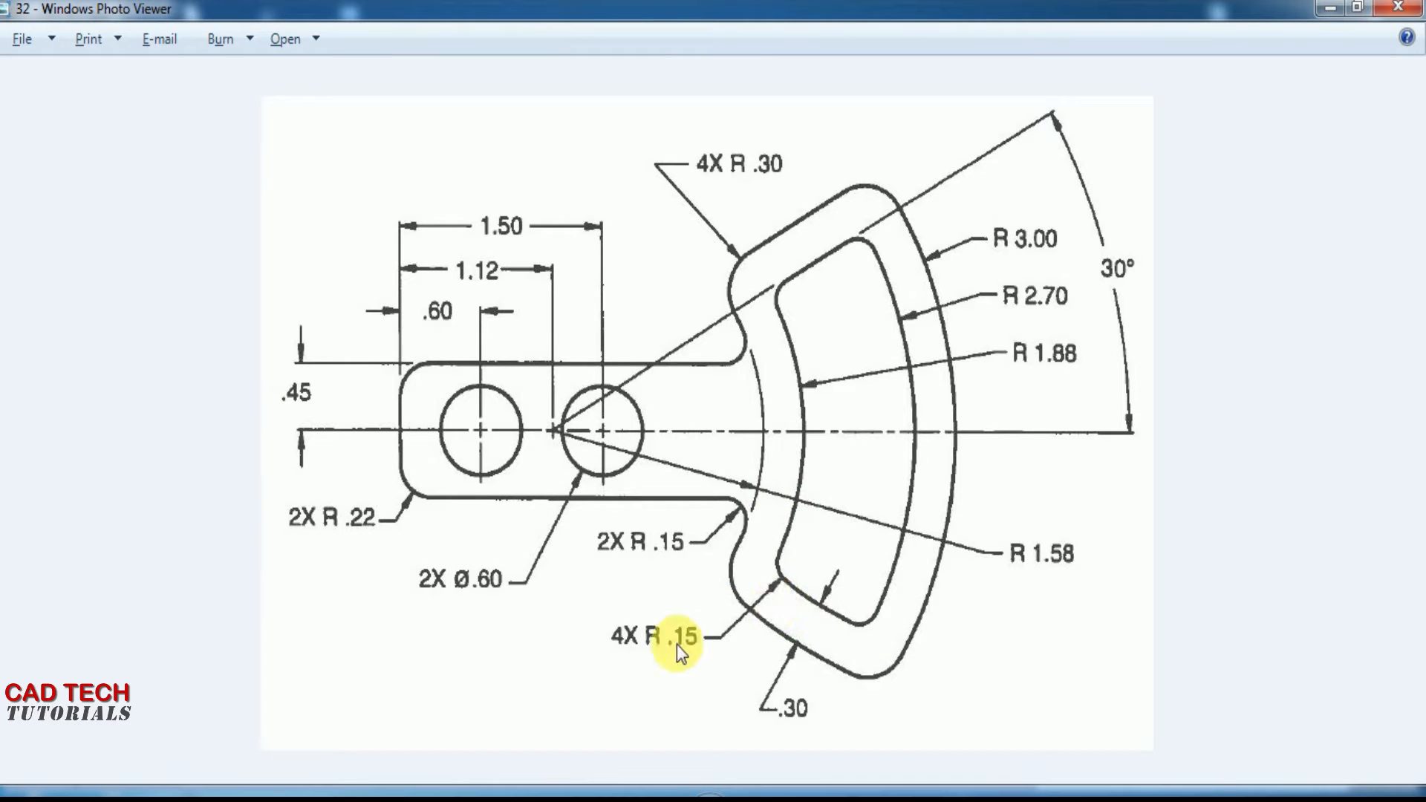
key(alt+Tab)
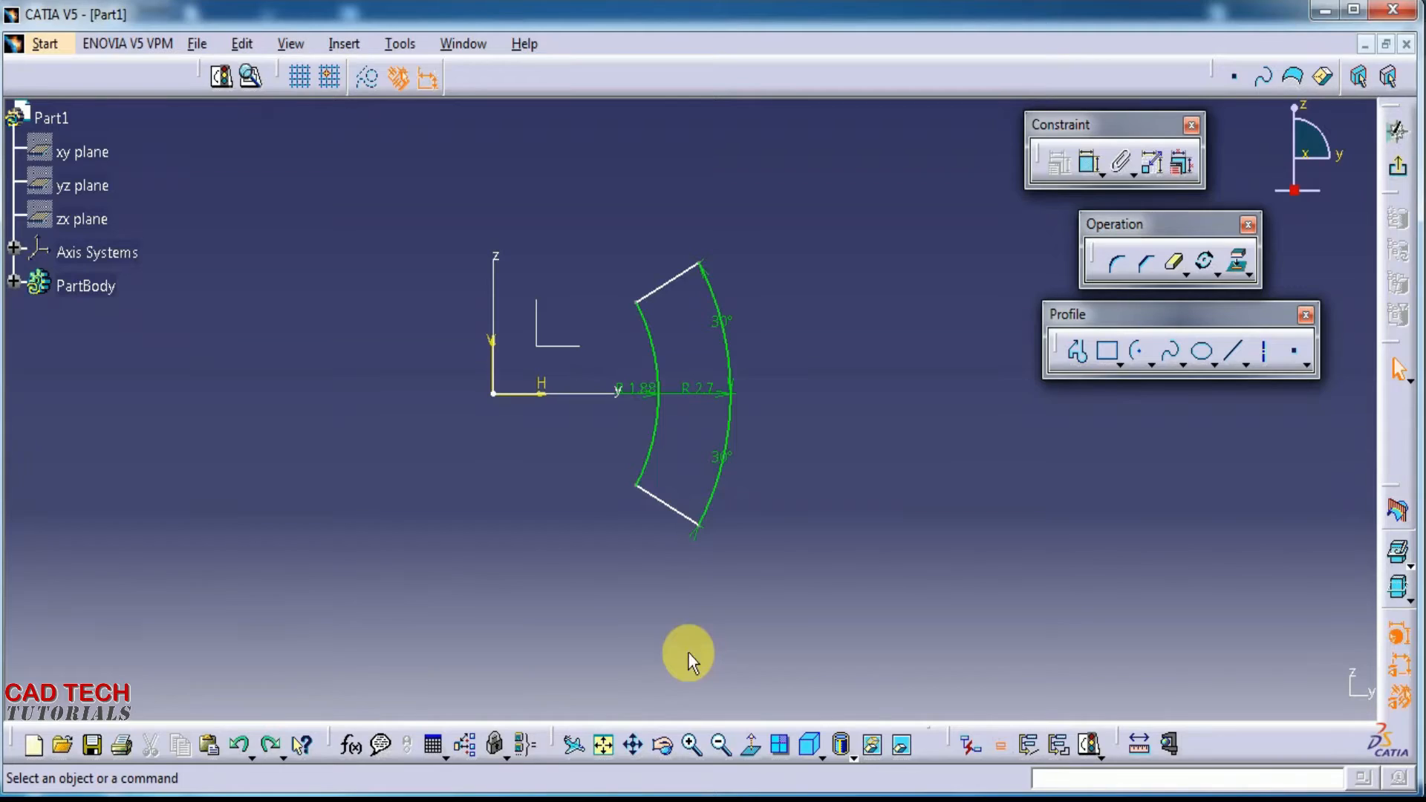
click(1114, 266)
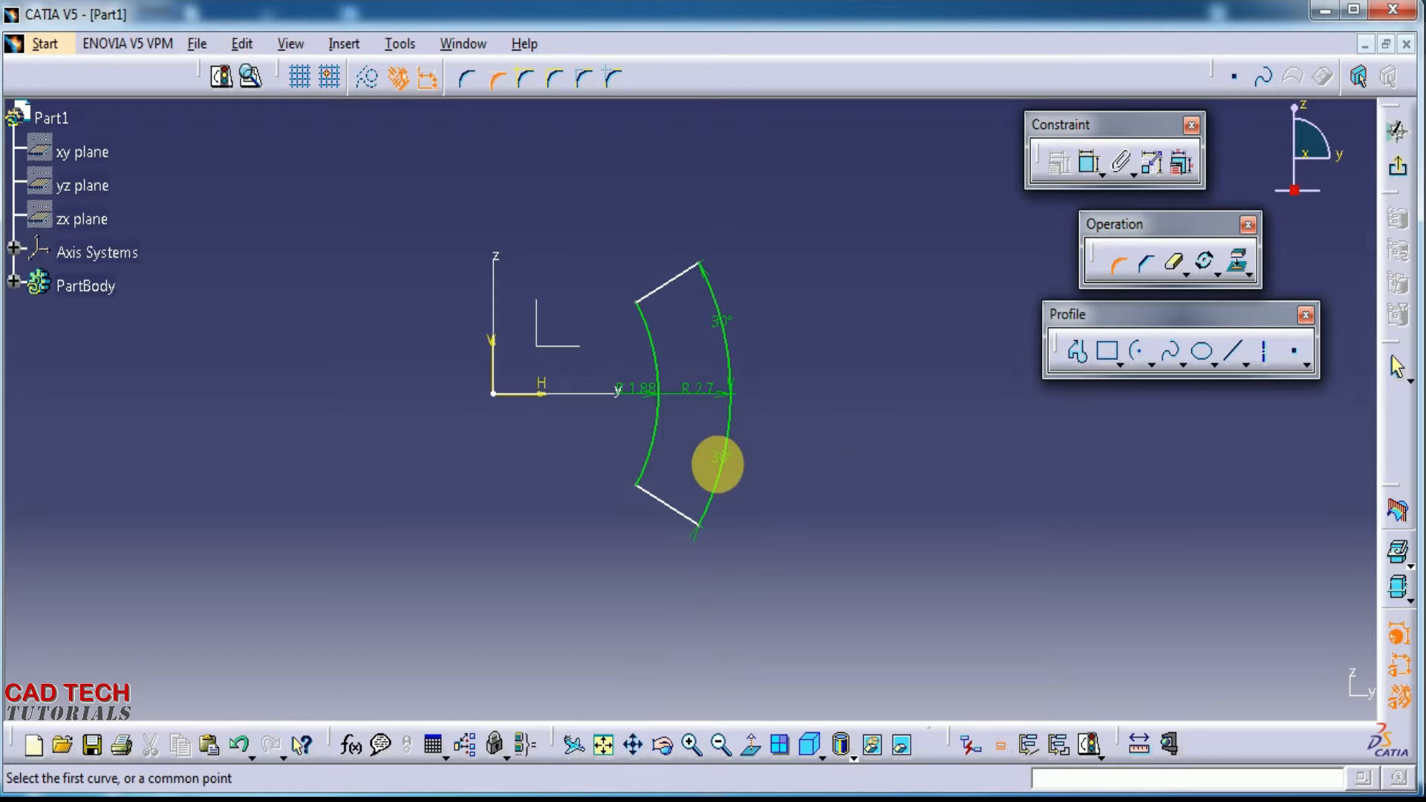
click(653, 460)
click(654, 499)
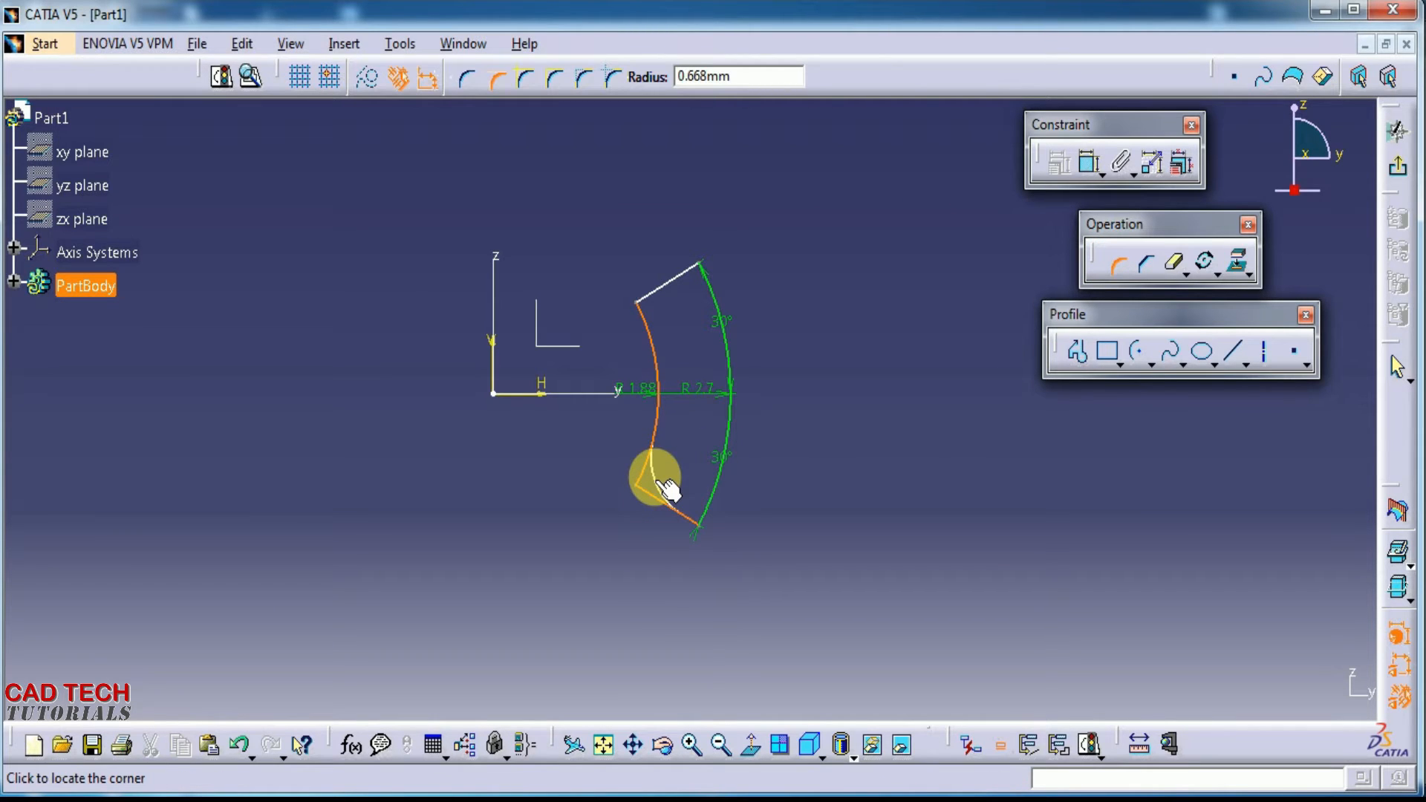
click(467, 77)
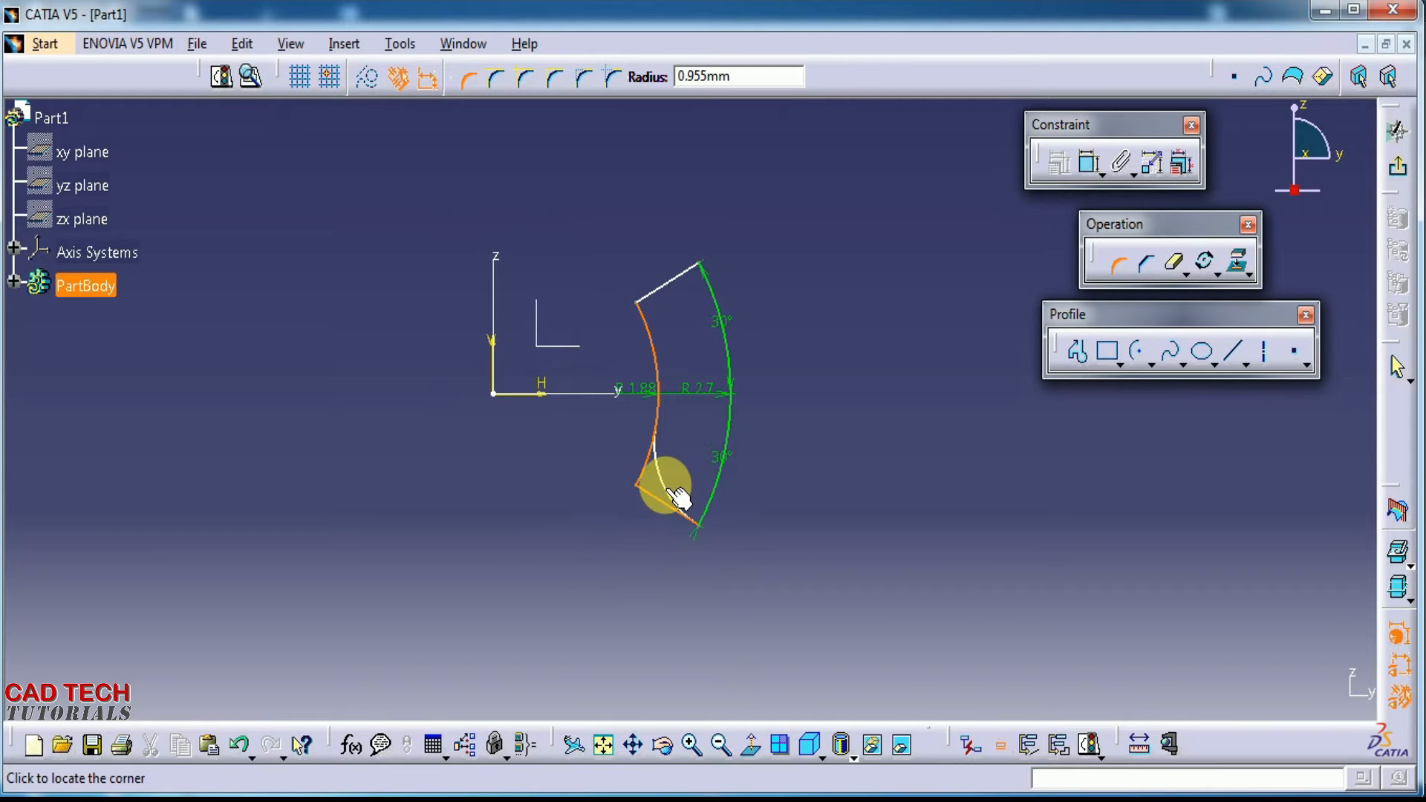
key(Tab)
text(.)
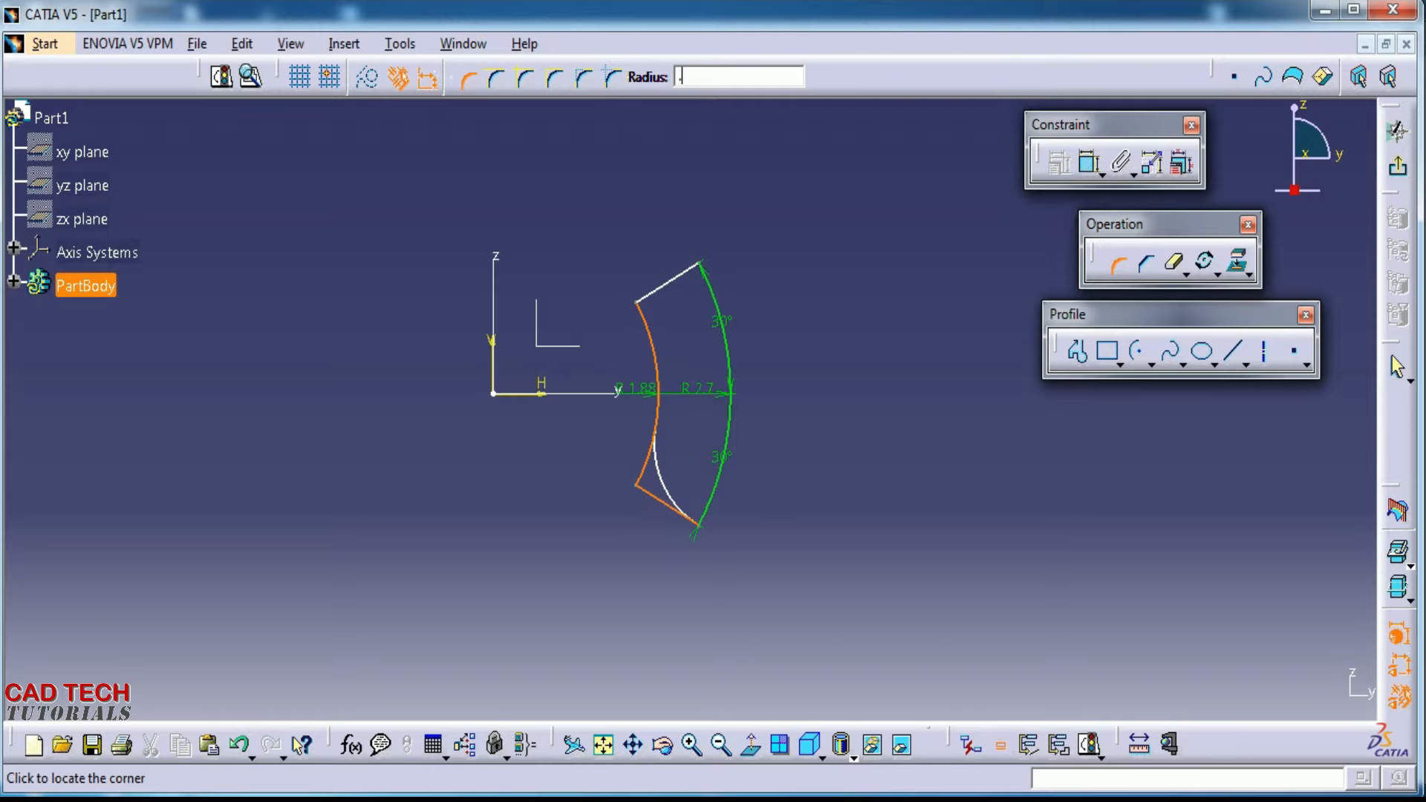
key(alt+Tab)
click(665, 486)
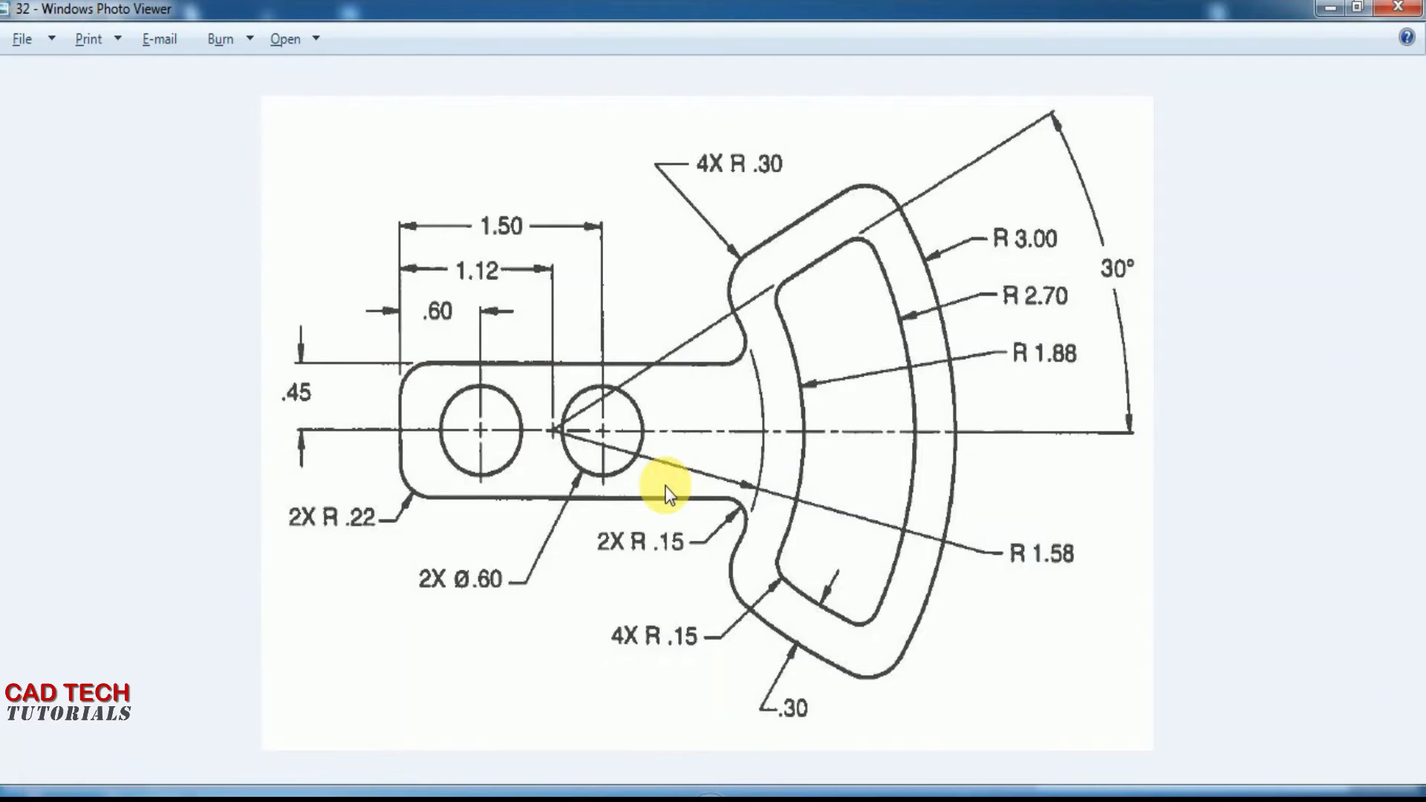
key(alt+Tab)
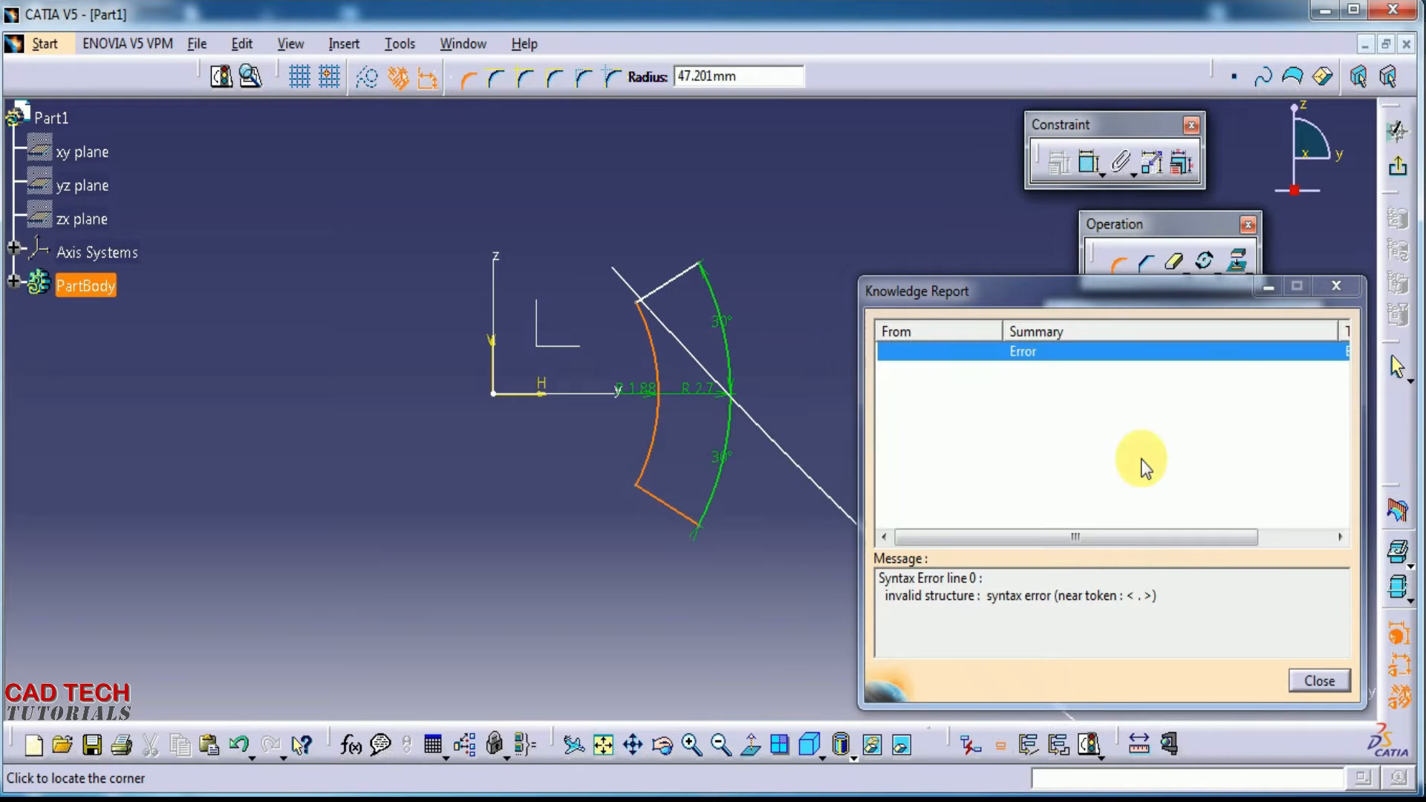
click(1319, 681)
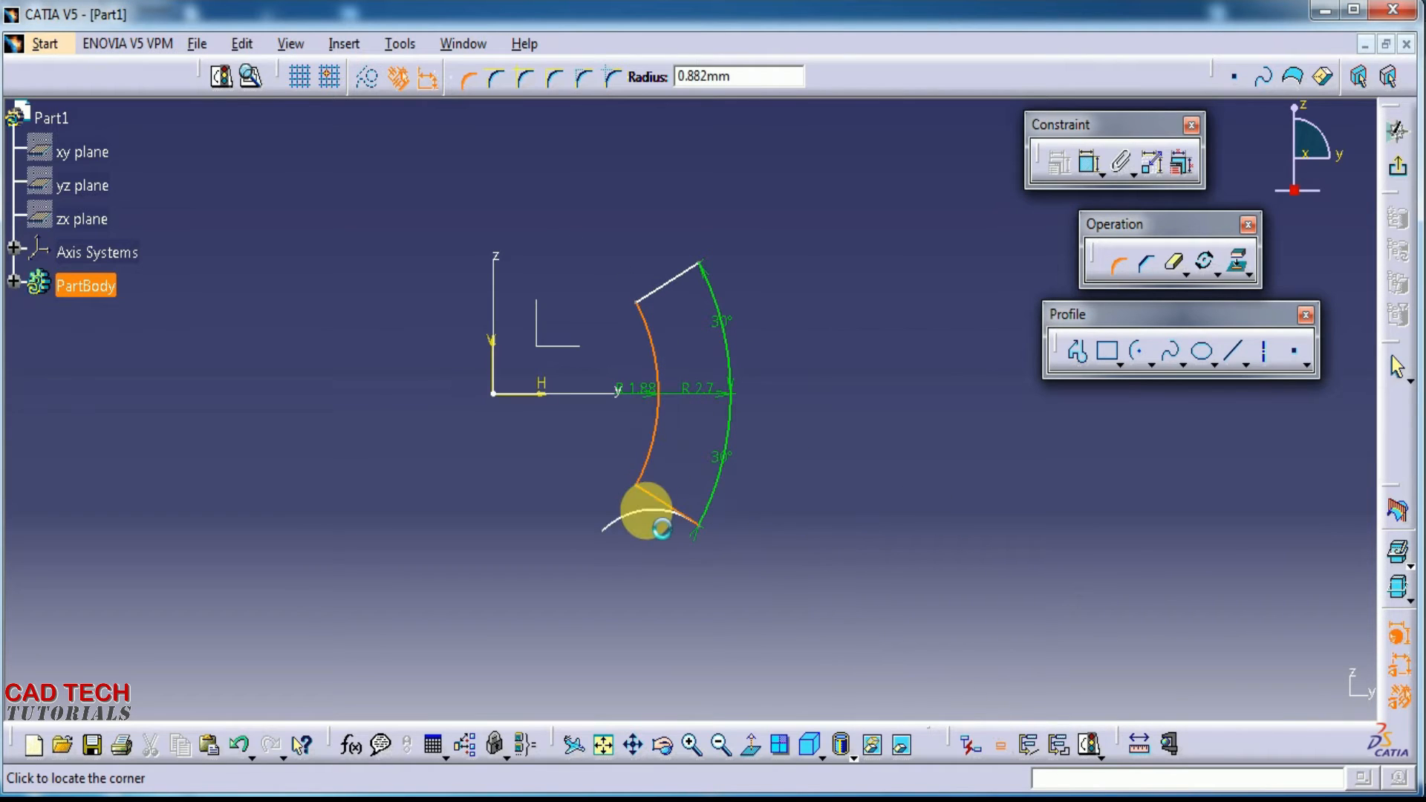
Set the radius of the corner between the inner arc and lower angled line to 0.15 mm
key(Tab)
text(.)
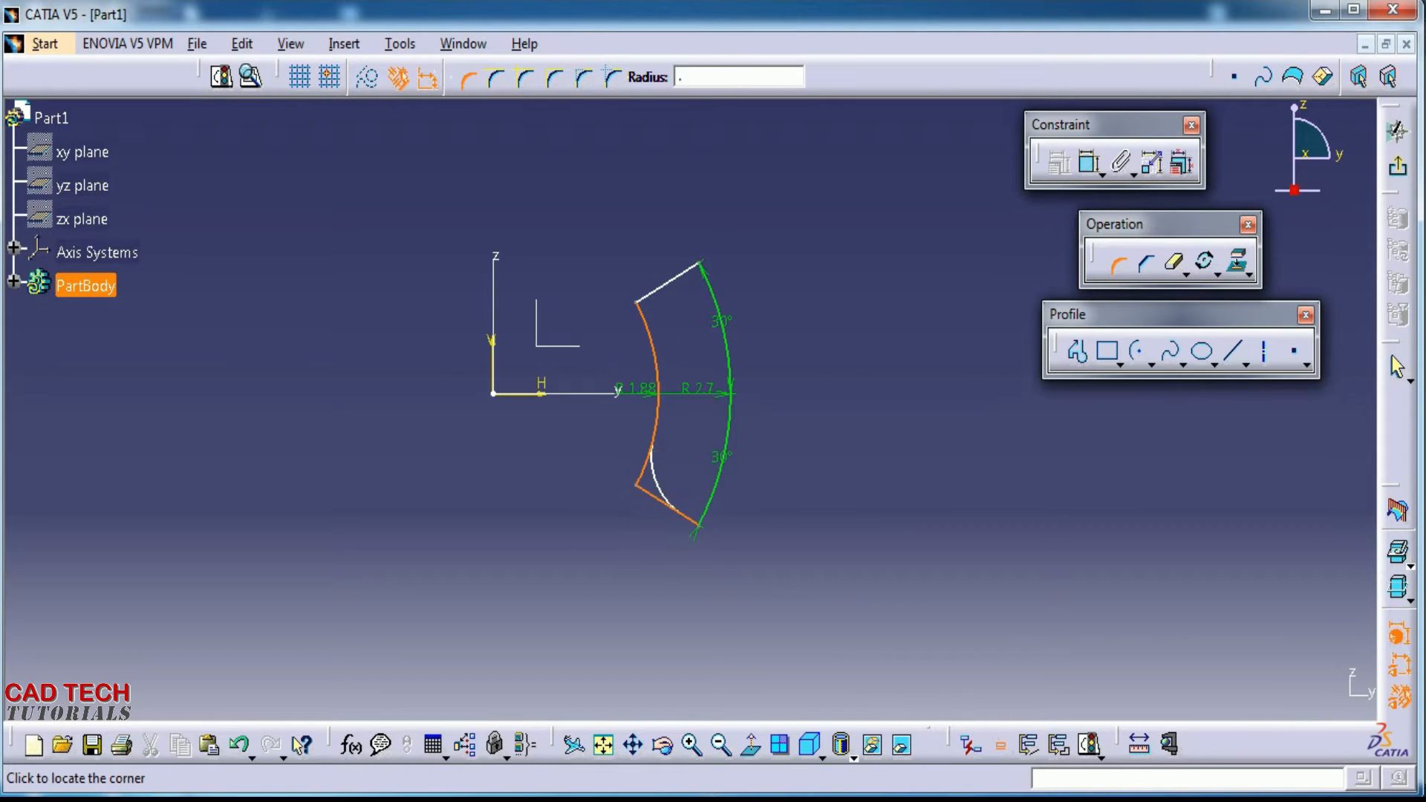
key(Return)
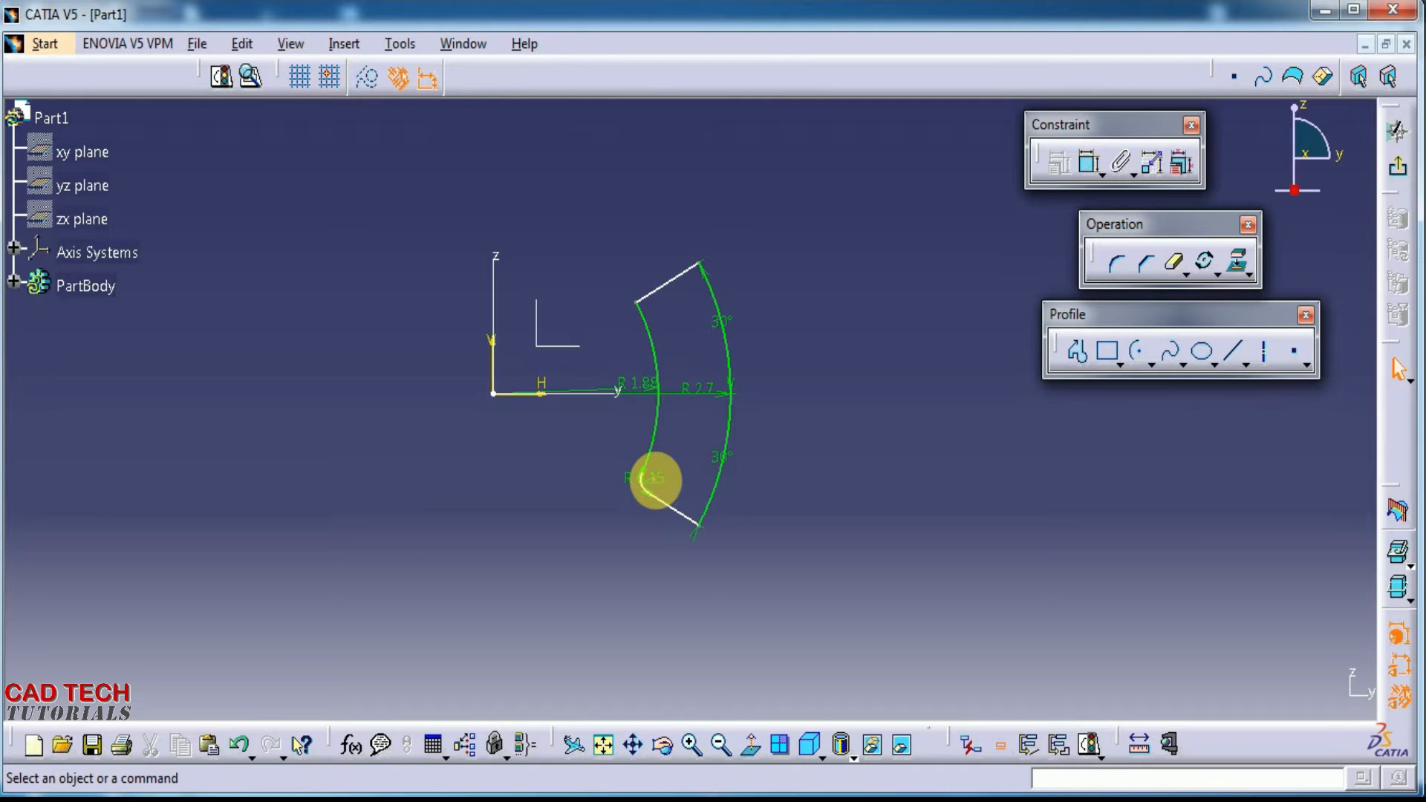
Round the corner between the upper angled line and the inner arc with a 0.15 mm radius
click(1116, 263)
click(657, 293)
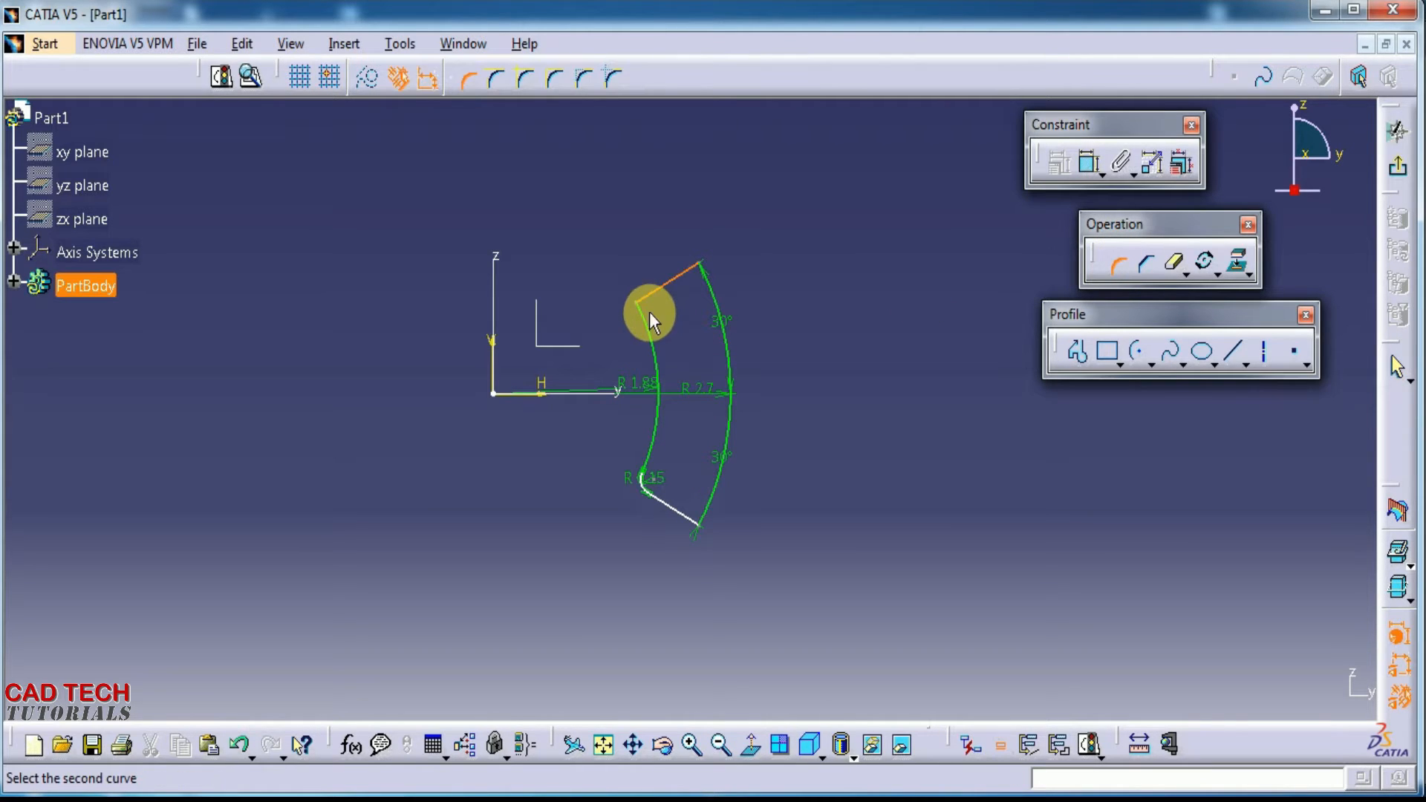
click(654, 315)
key(Tab)
text(.)
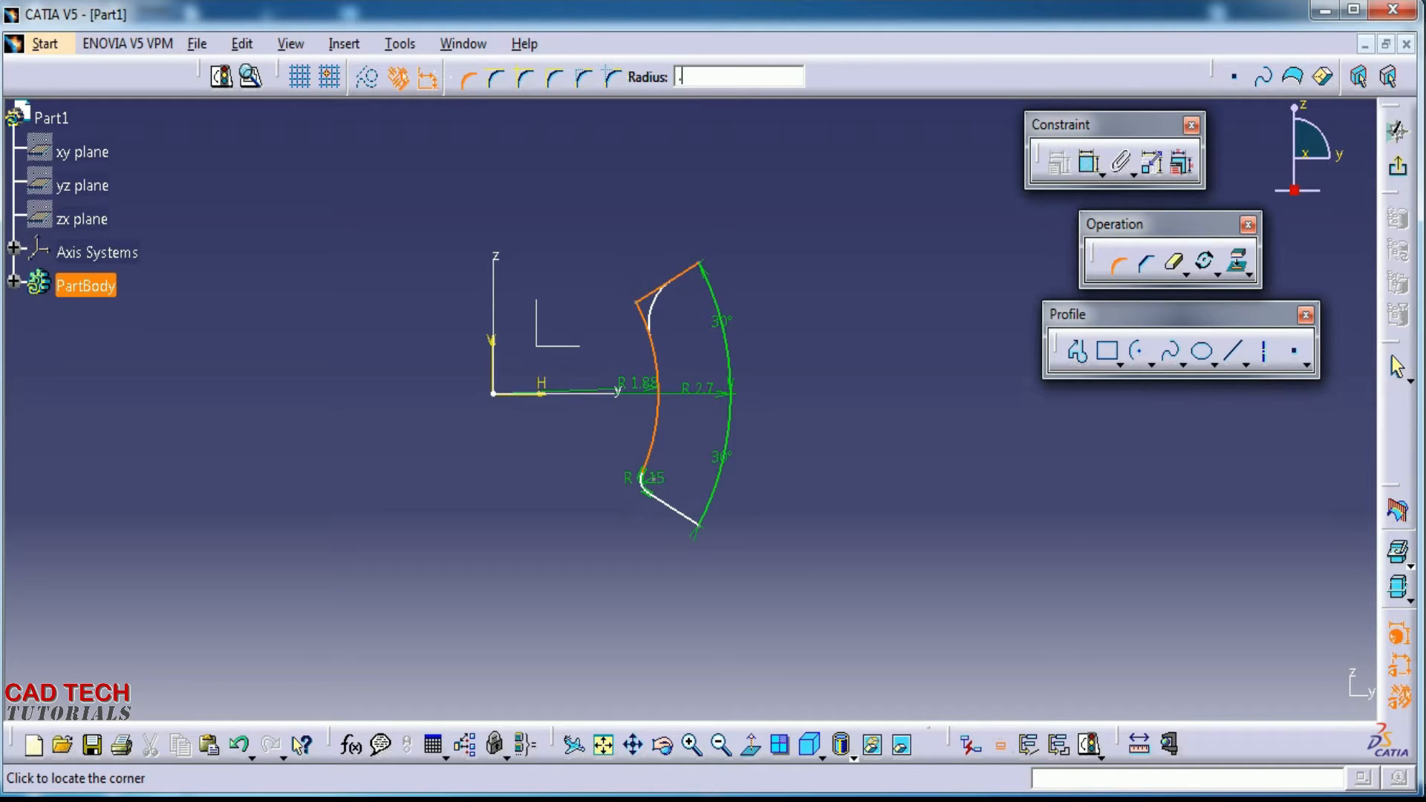
text(15)
key(Return)
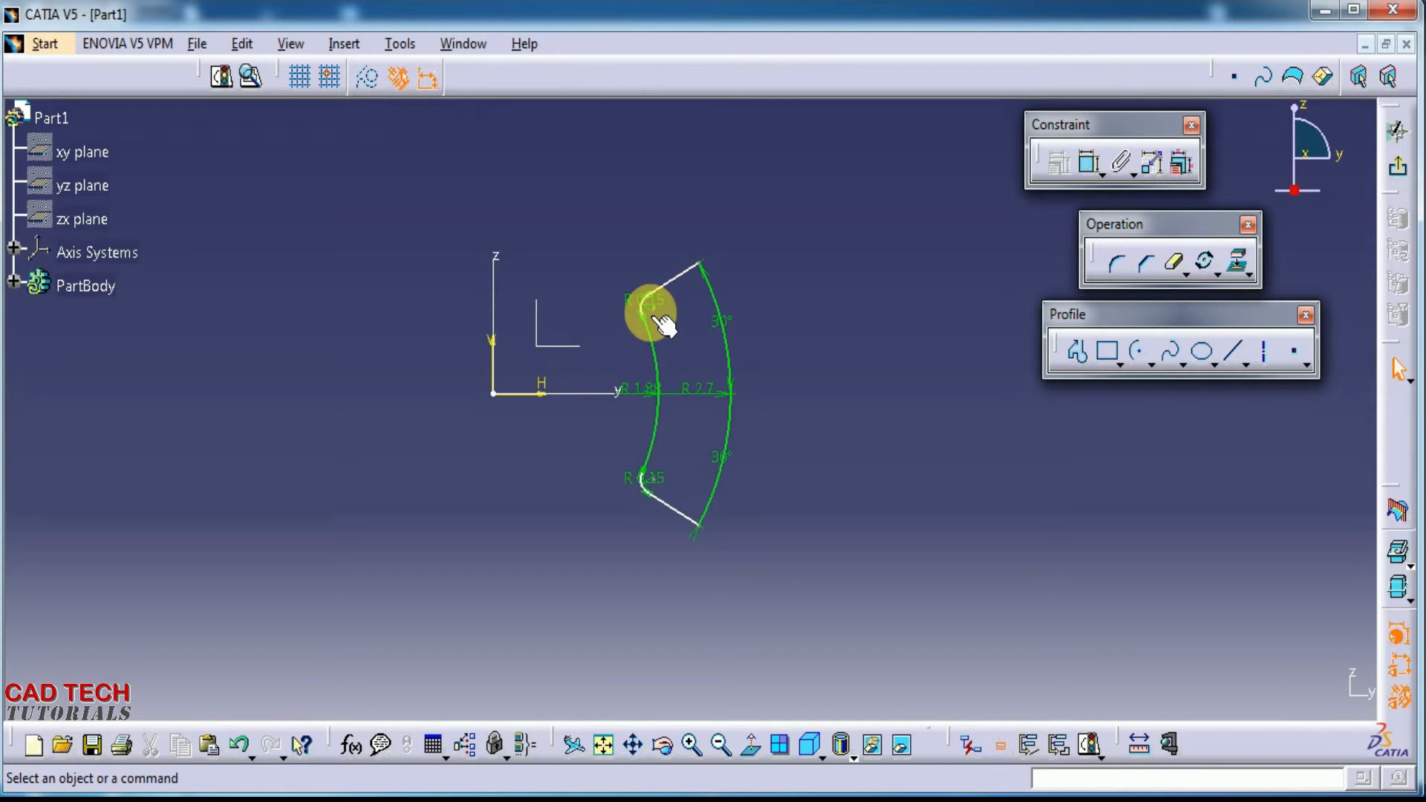
Round the corner between the upper angled line and the outer arc with a 0.15 mm radius
click(676, 279)
click(1117, 261)
click(710, 300)
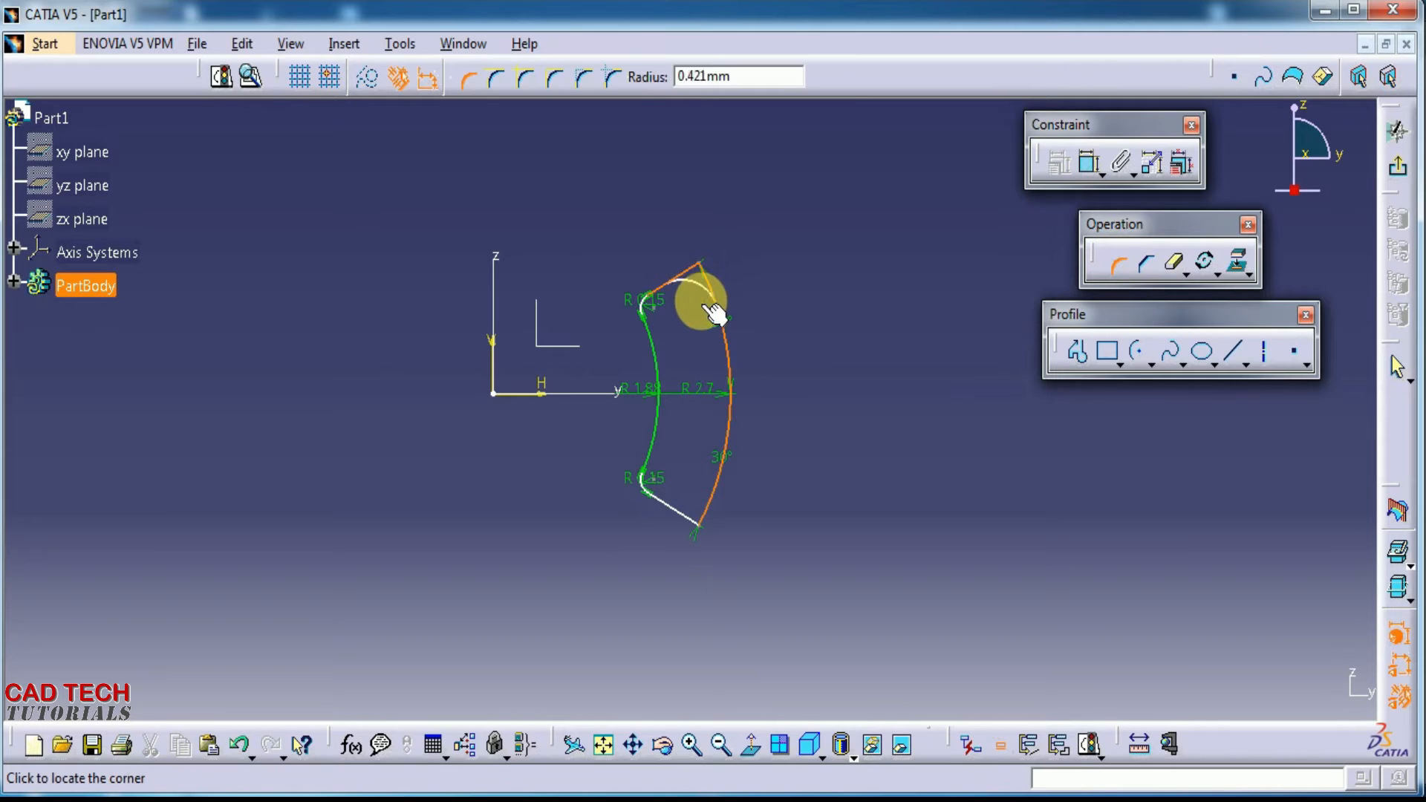
key(Tab)
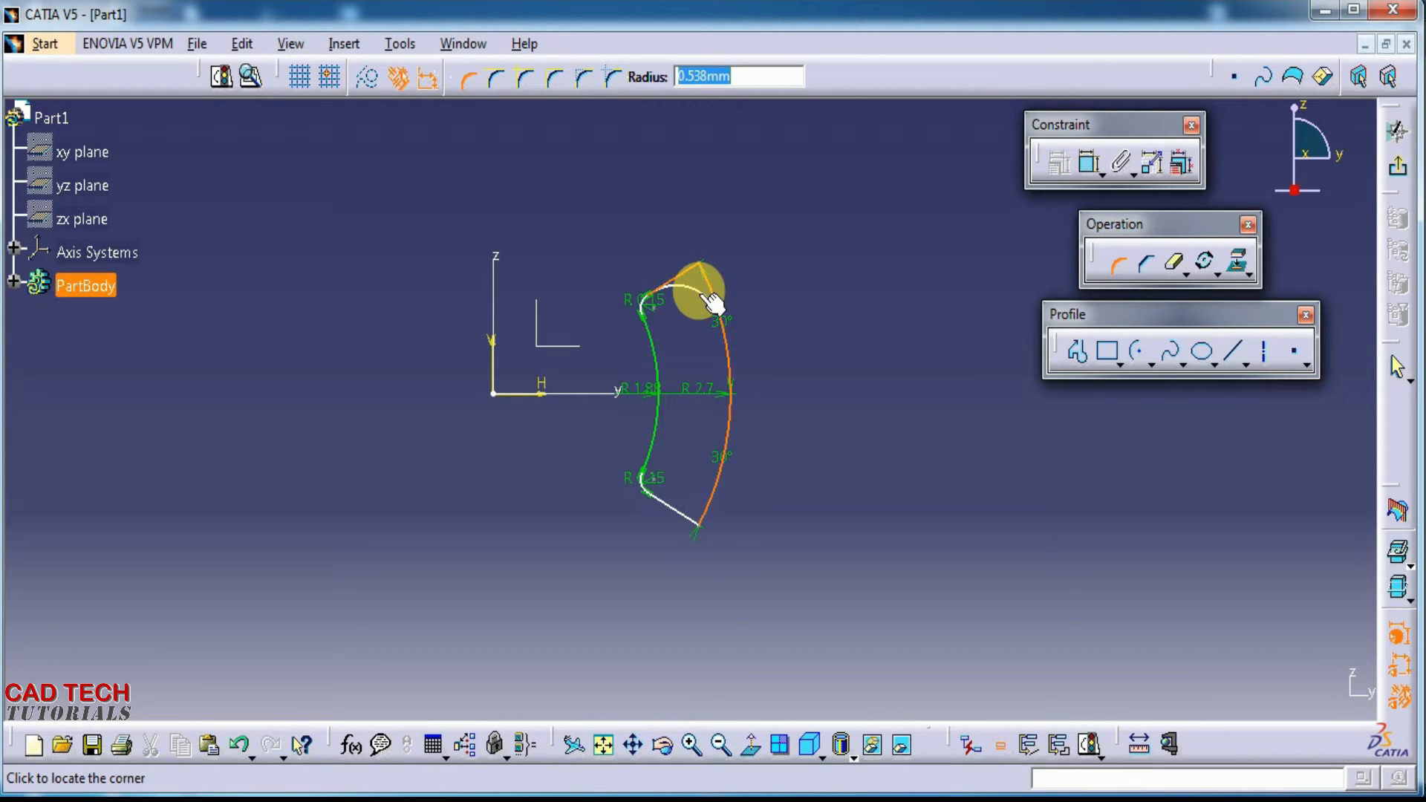
text(.)
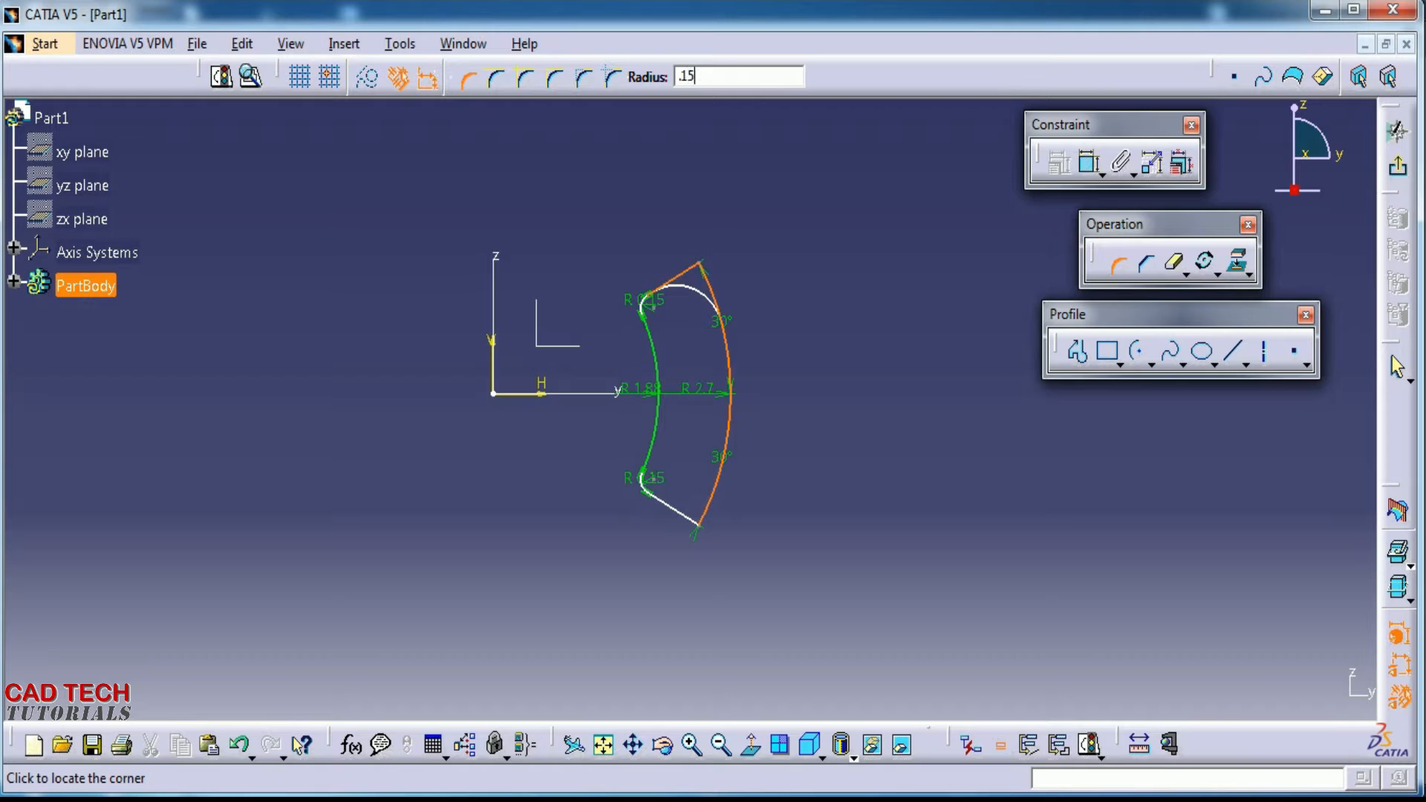
text(15)
click(700, 287)
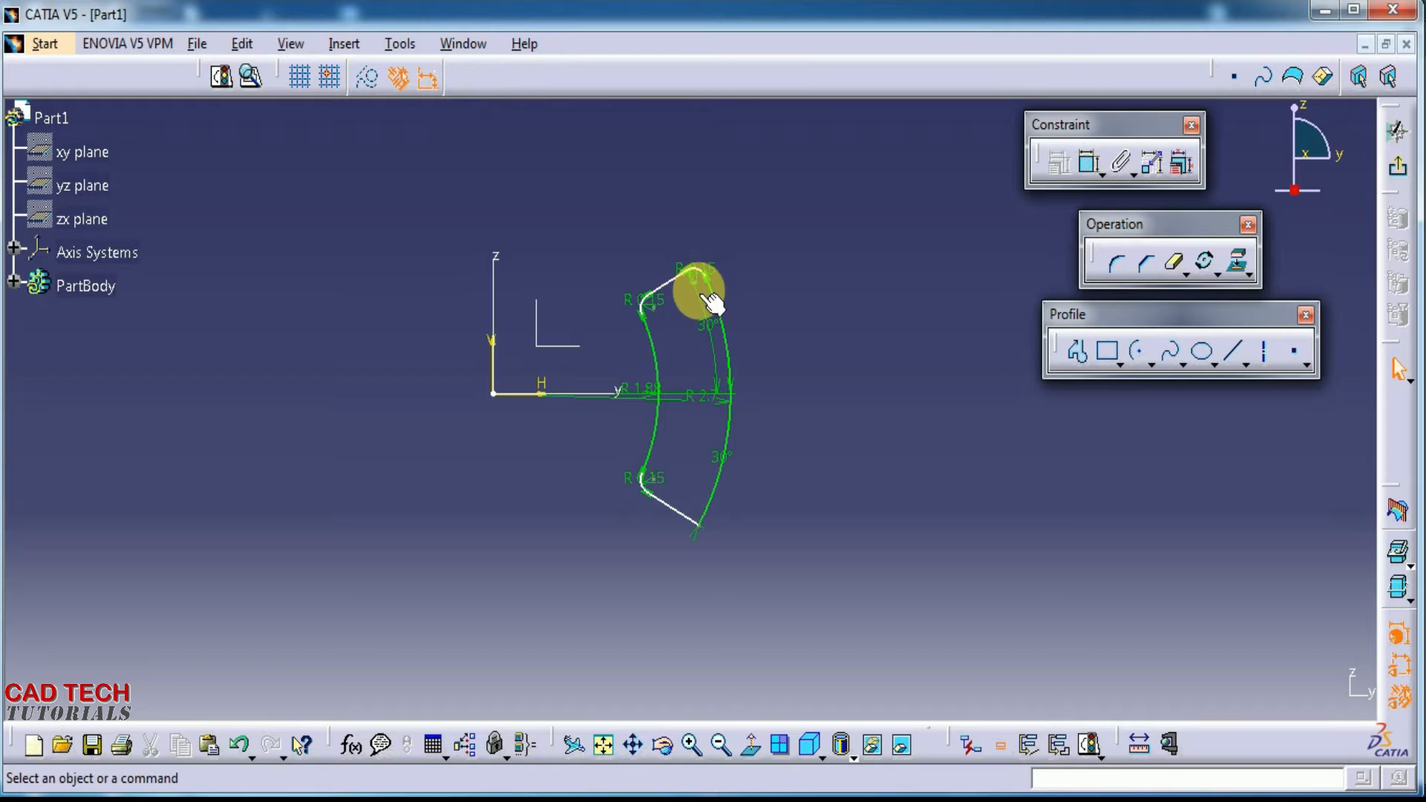
Round the corner between the lower angled line and the outer arc with a 0.15 mm radius
click(1117, 266)
click(671, 508)
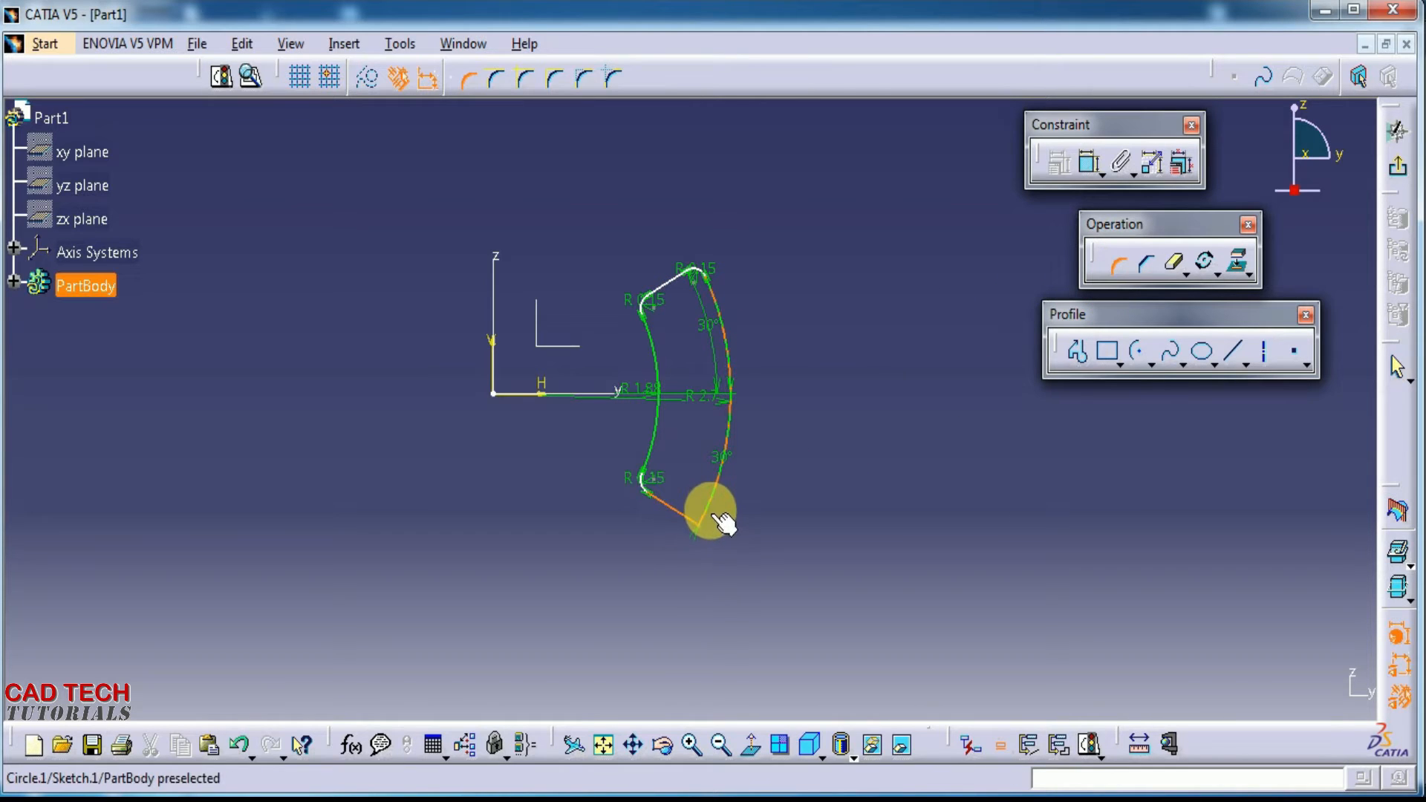
click(718, 518)
key(Tab)
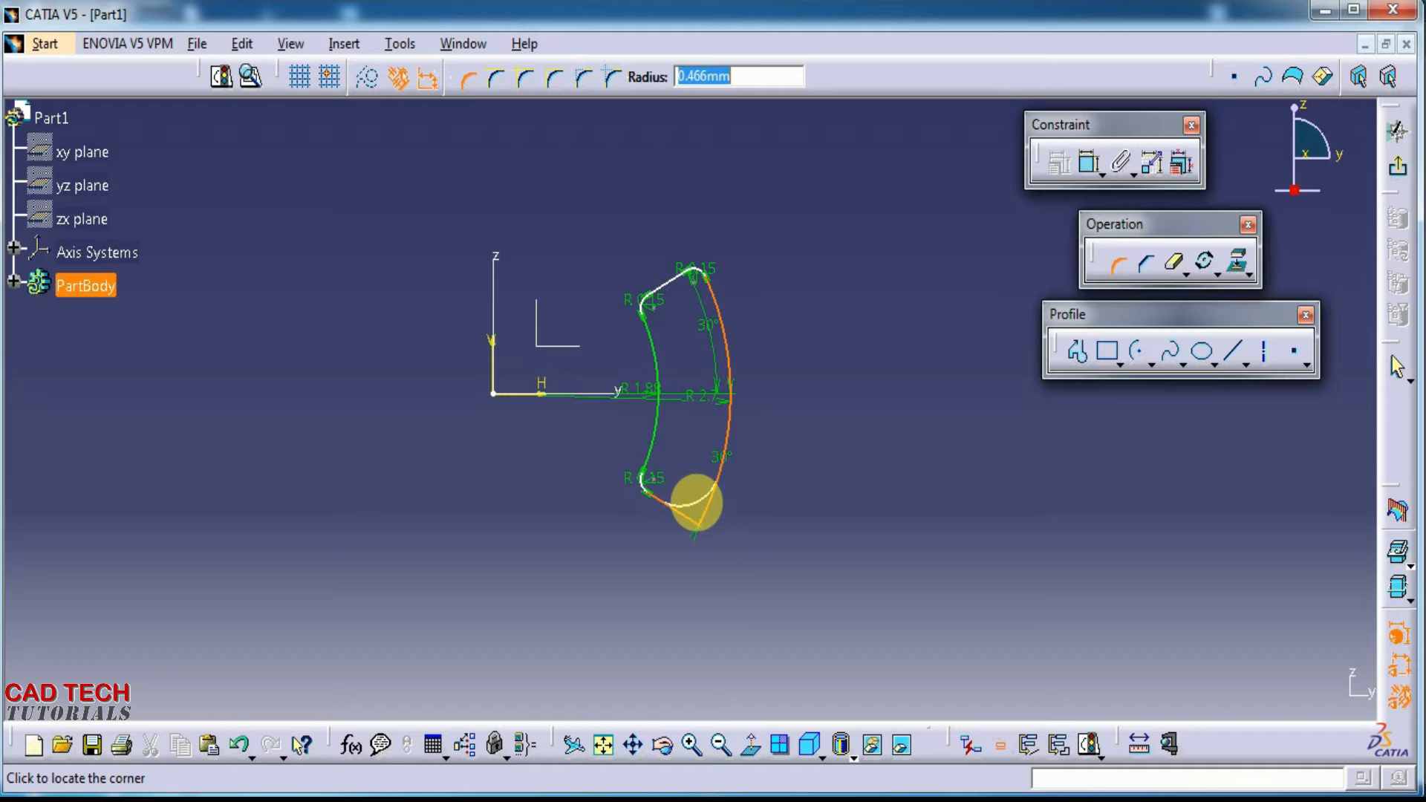
text(.1)
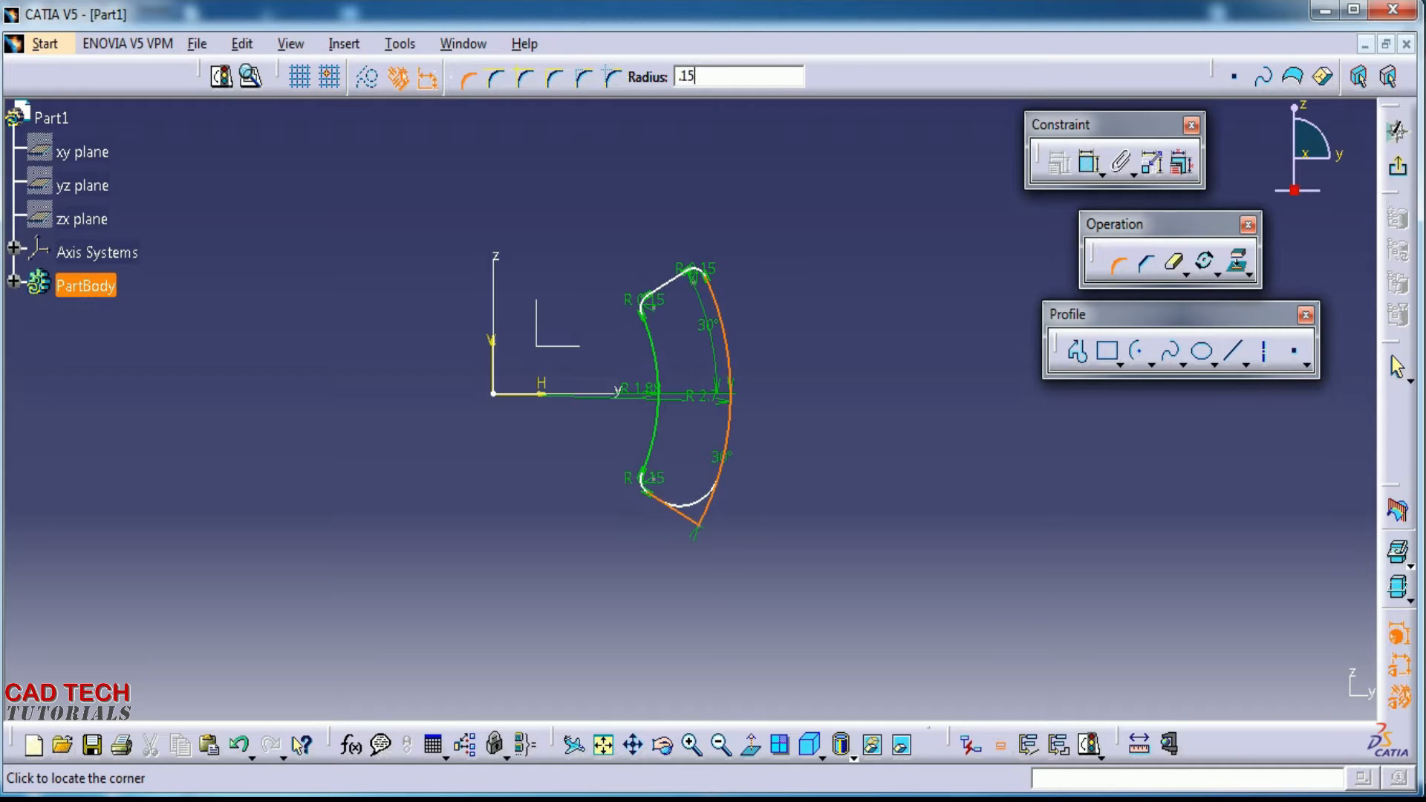
text(5)
click(697, 502)
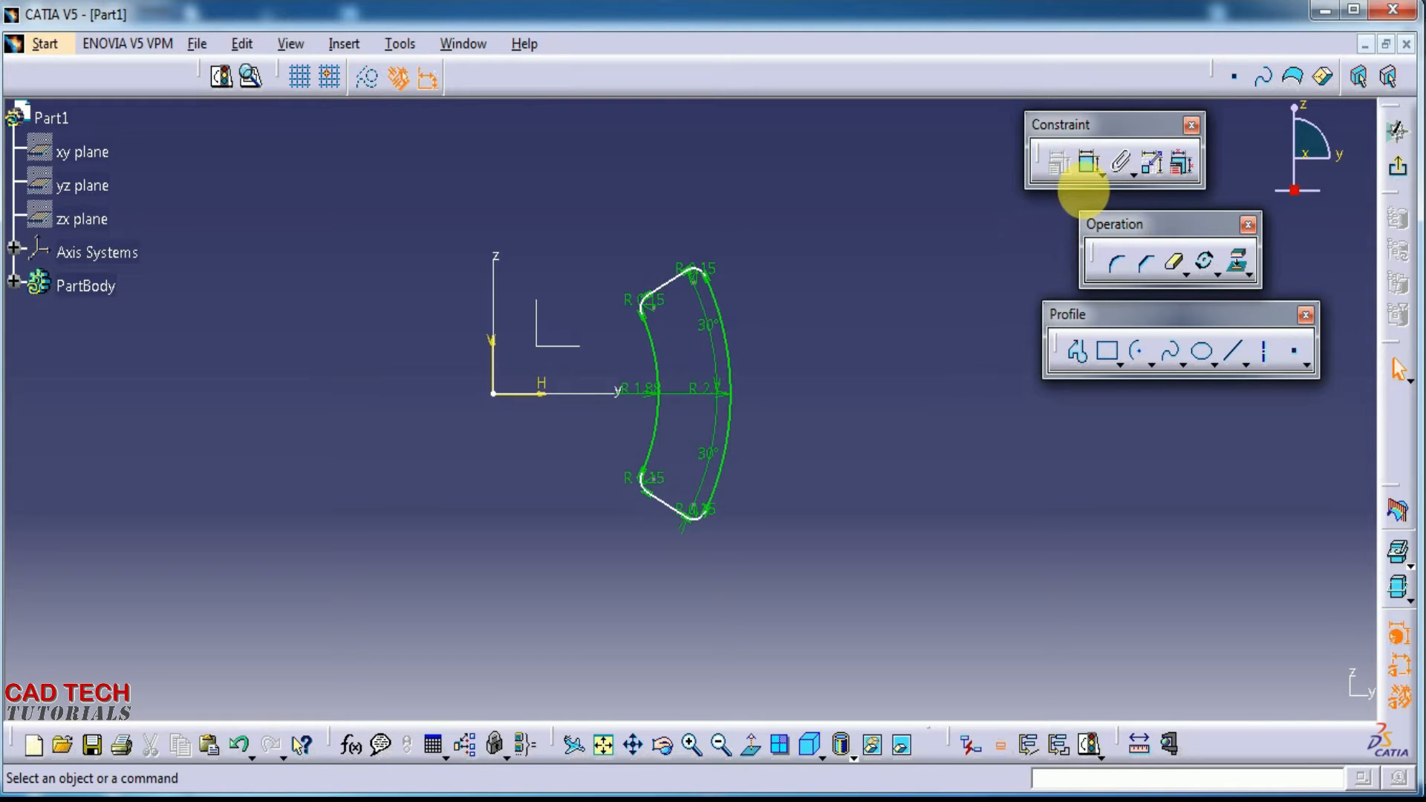
Constrain the vertical distance between the centre of the upper outer corner and the horizontal axis
click(1089, 162)
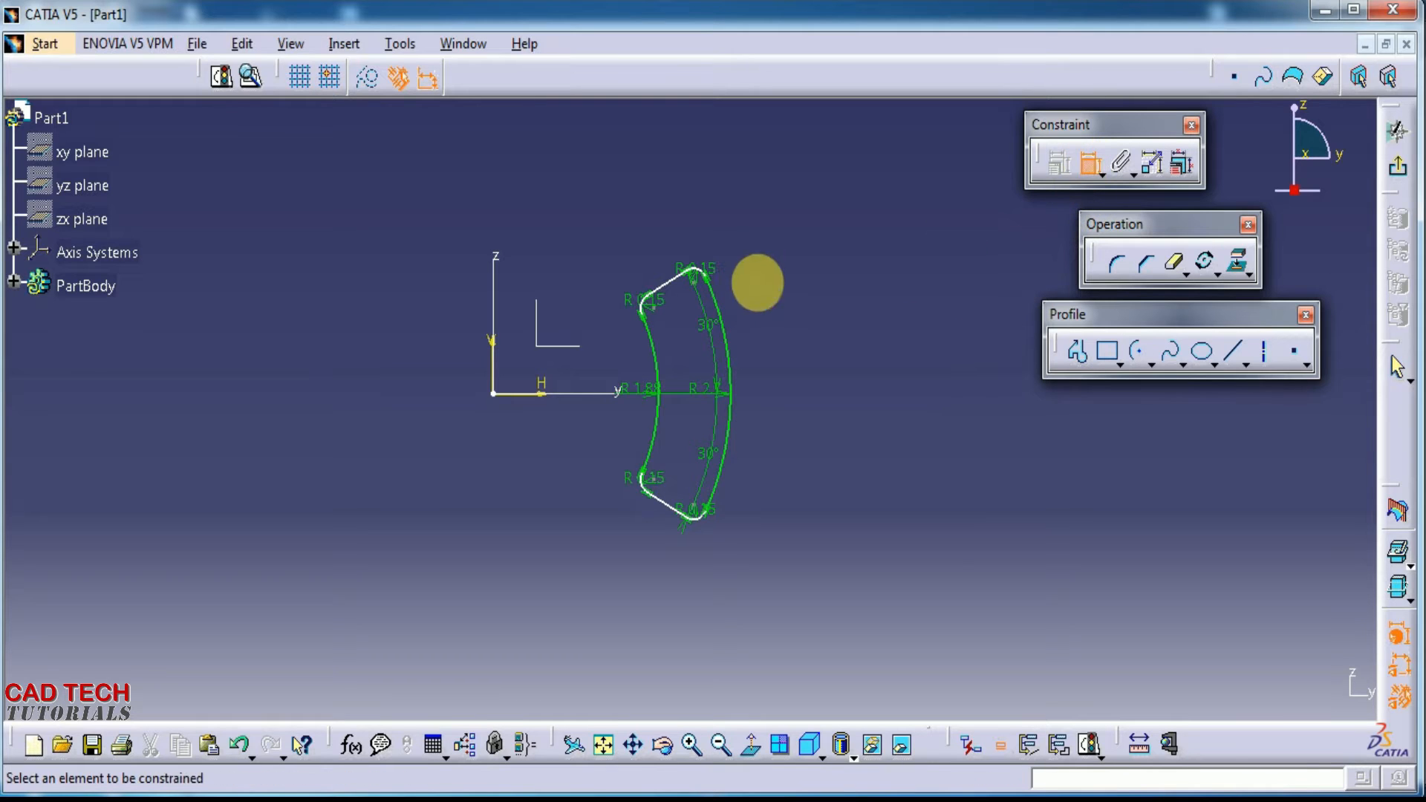
click(700, 285)
click(582, 394)
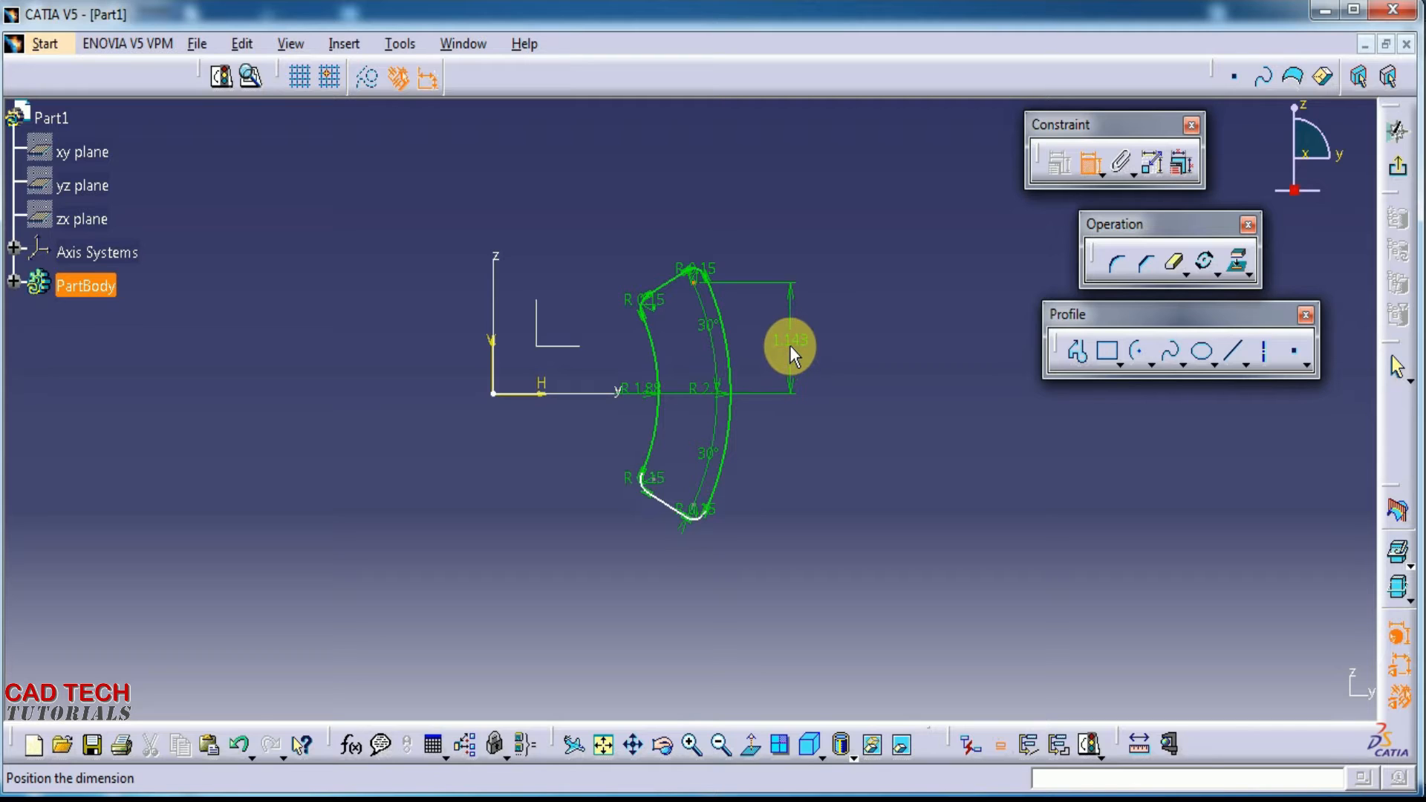
click(790, 345)
click(860, 347)
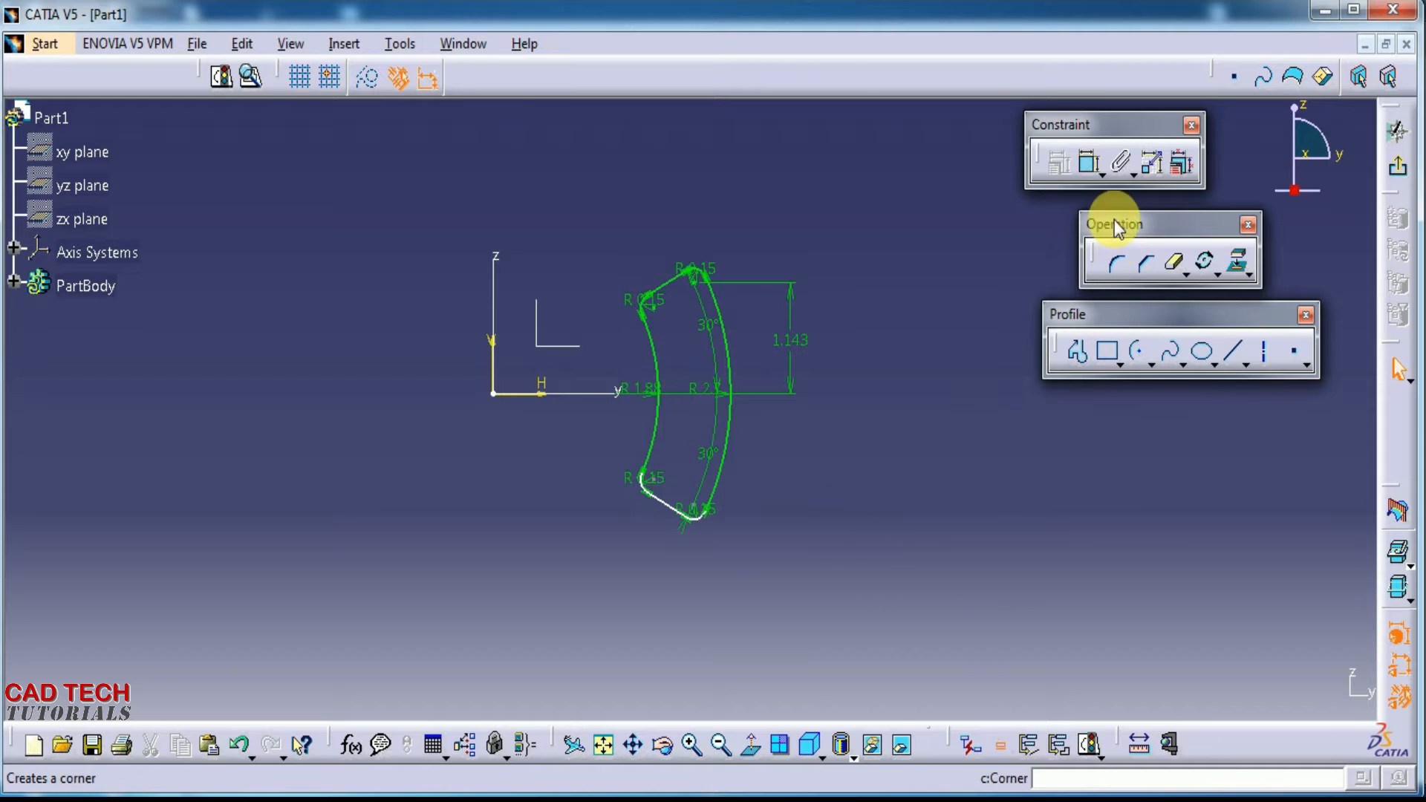
Constrain the vertical distance between the centre of the lower outer corner and the horizontal axis
click(1089, 161)
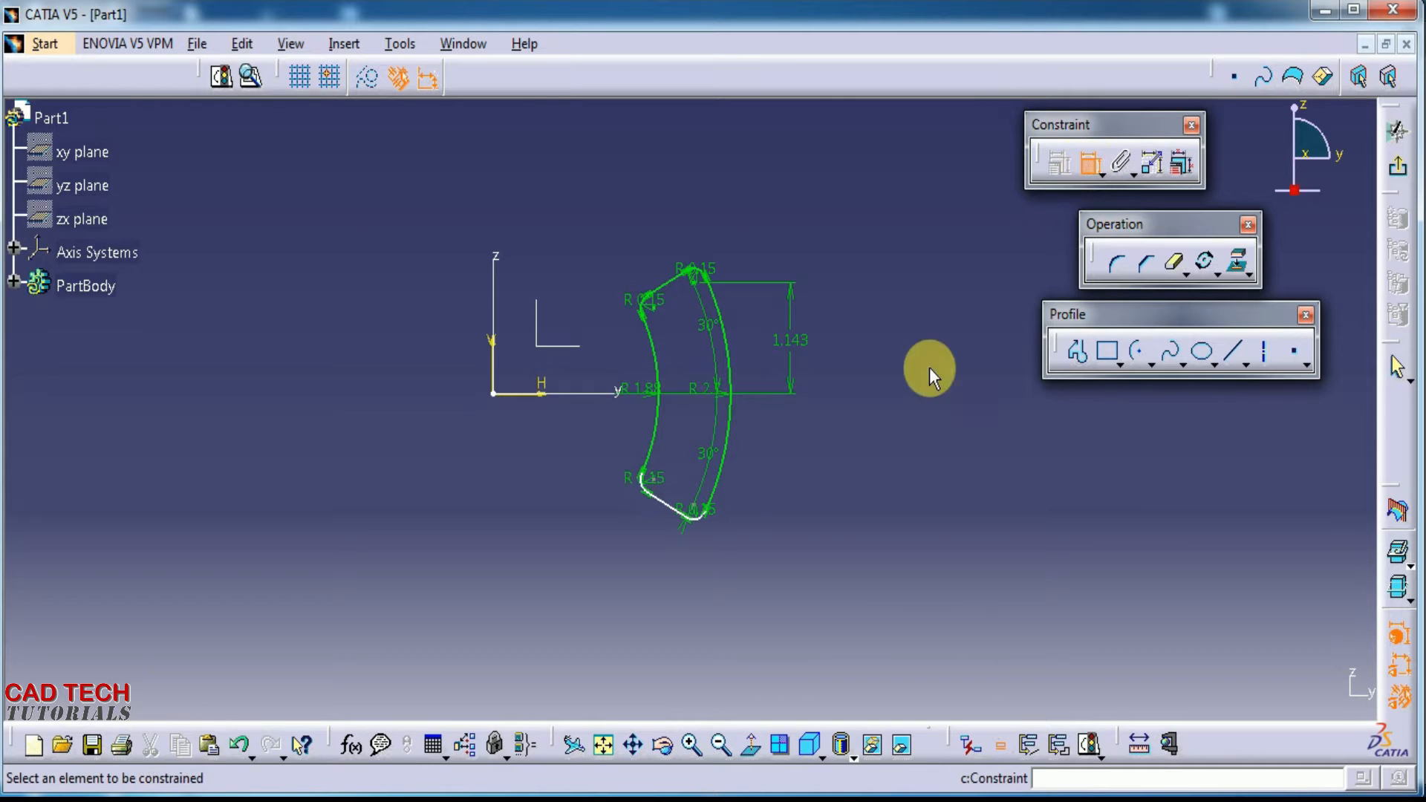
click(700, 519)
click(614, 396)
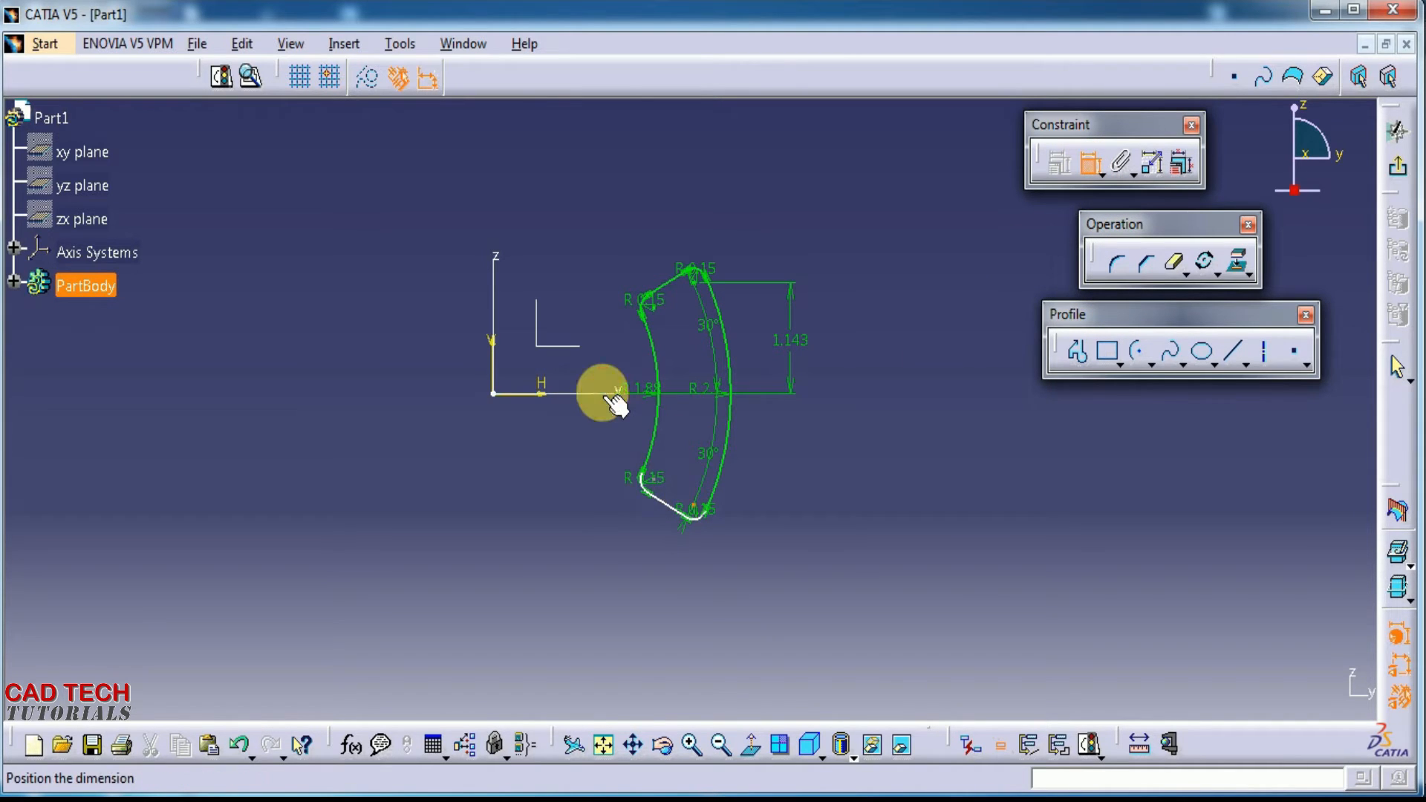
click(781, 417)
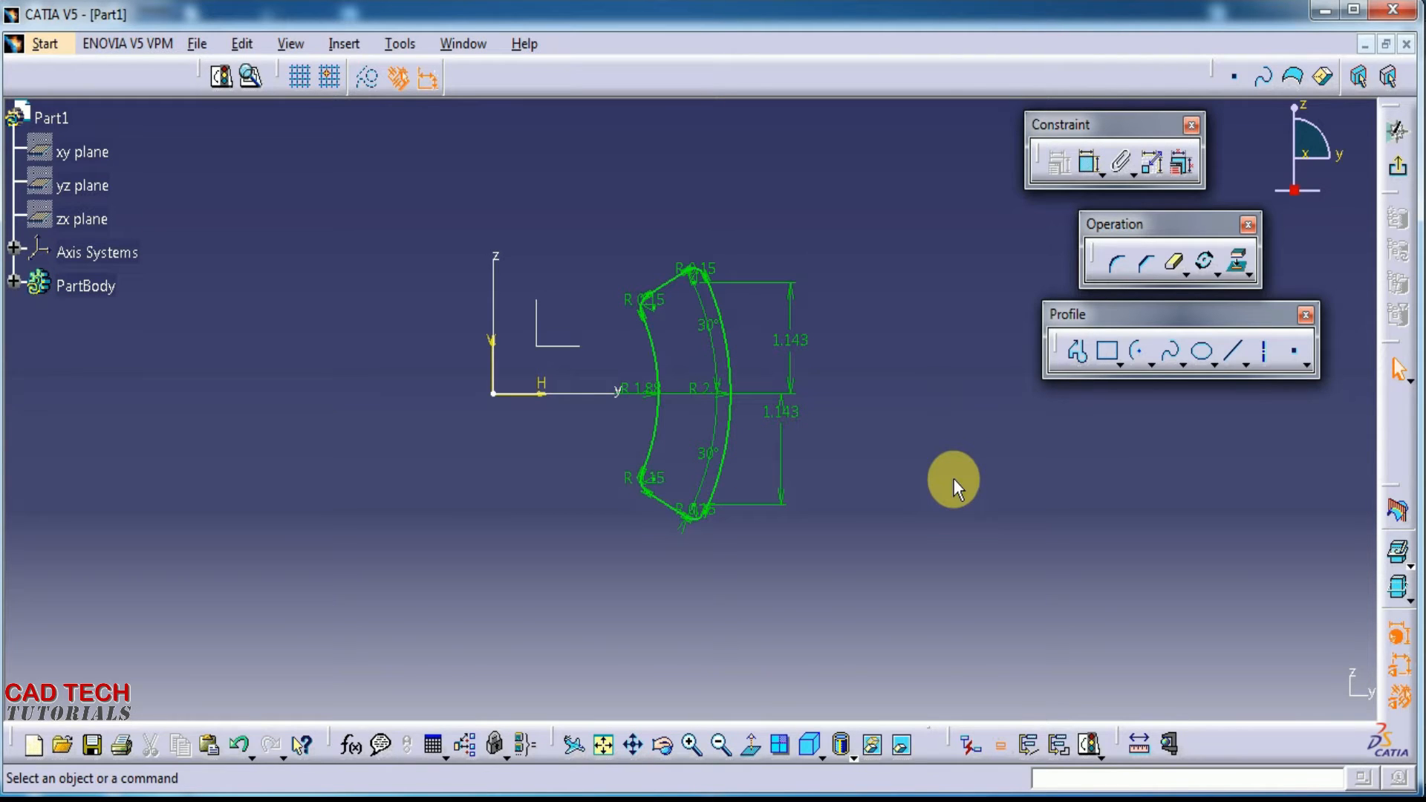
Check the wall width in the reference drawing and offset the complete cutout profile outward by 0.30 mm
key(alt+Tab)
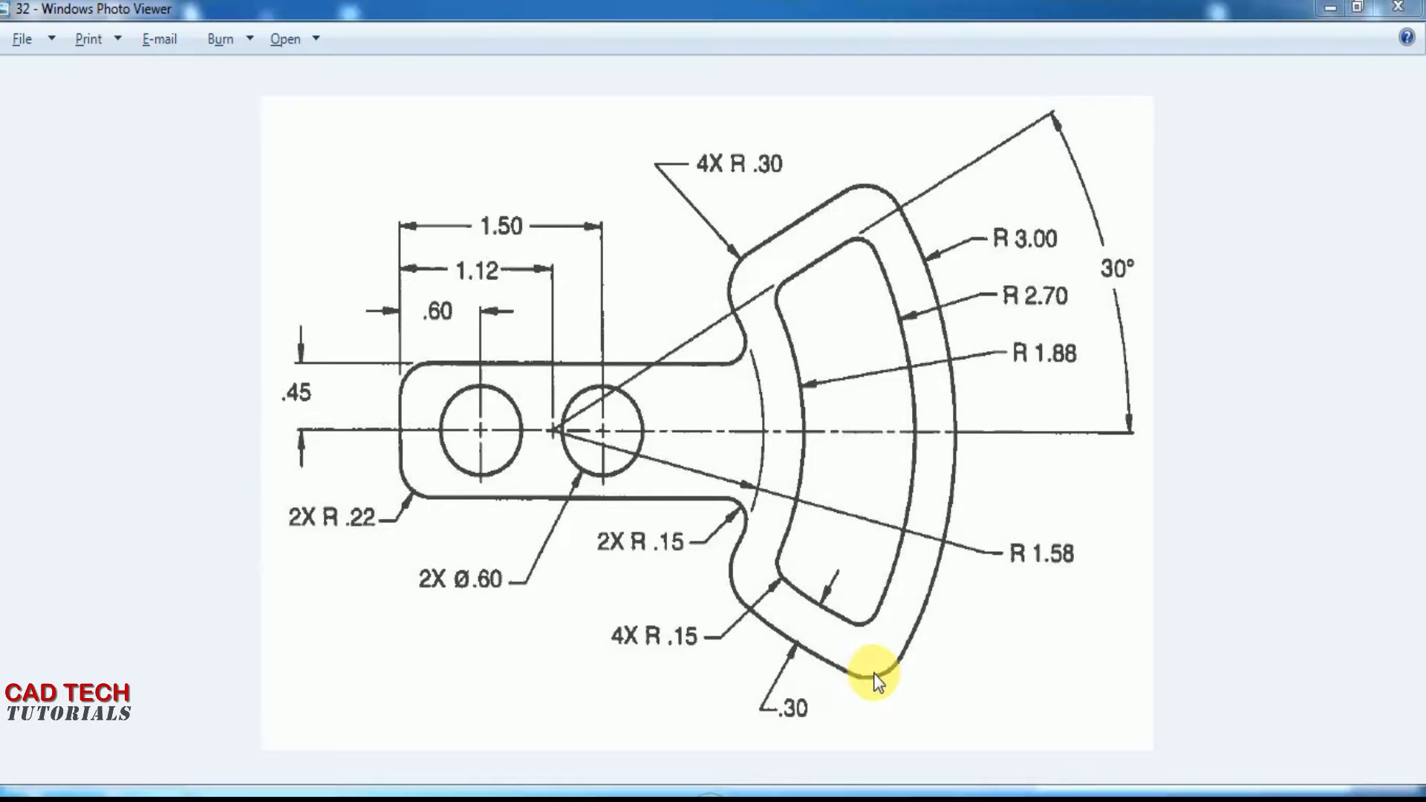
key(alt+Tab)
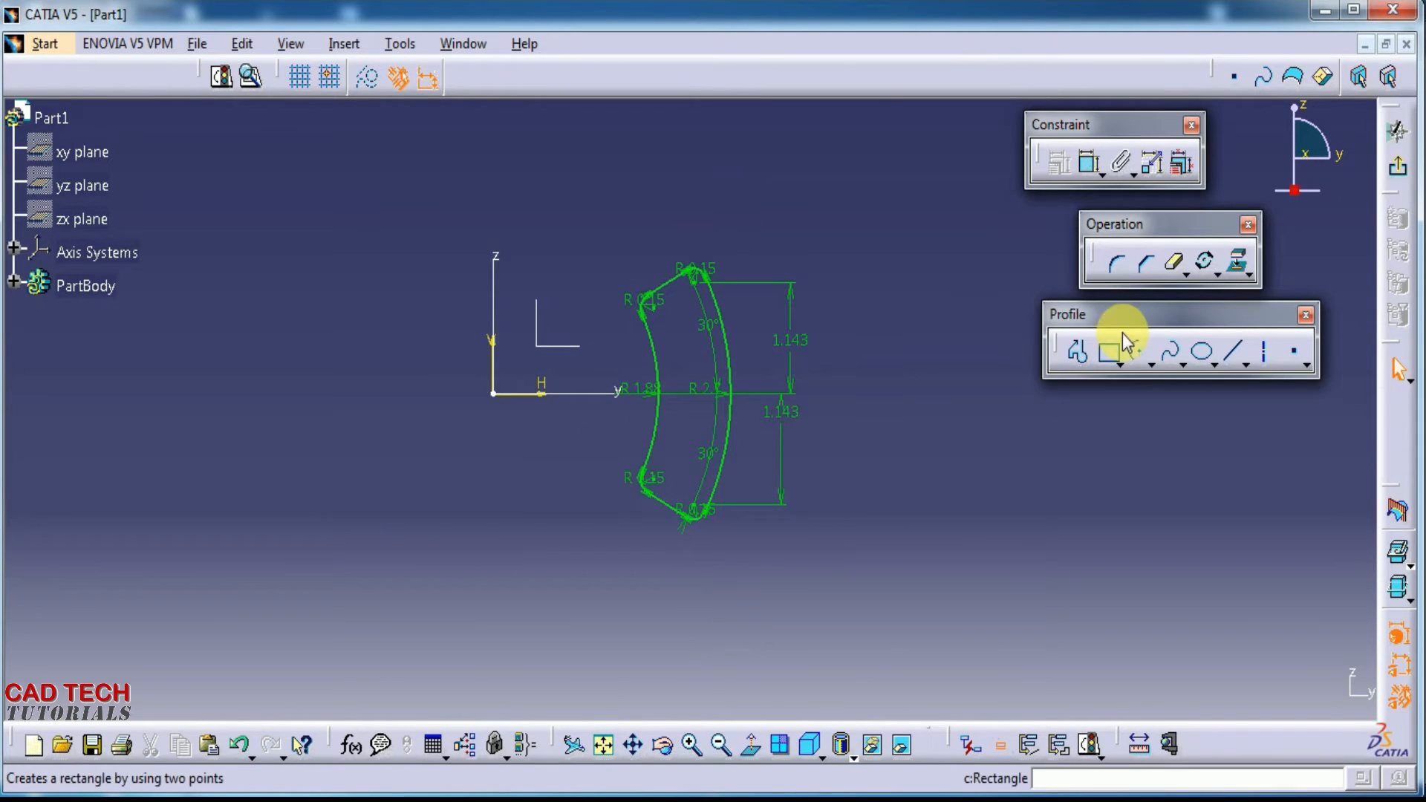
click(1190, 277)
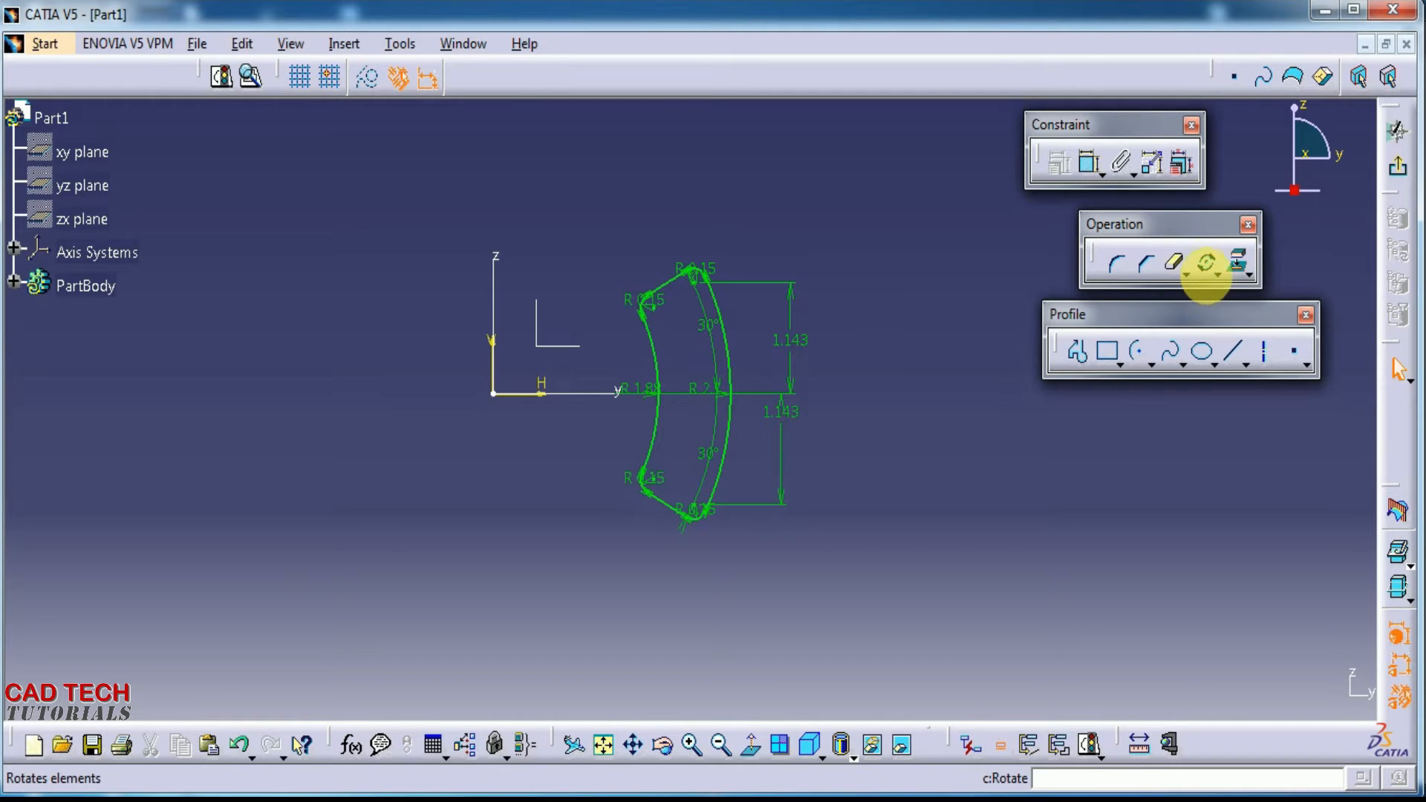
click(1210, 269)
click(1216, 276)
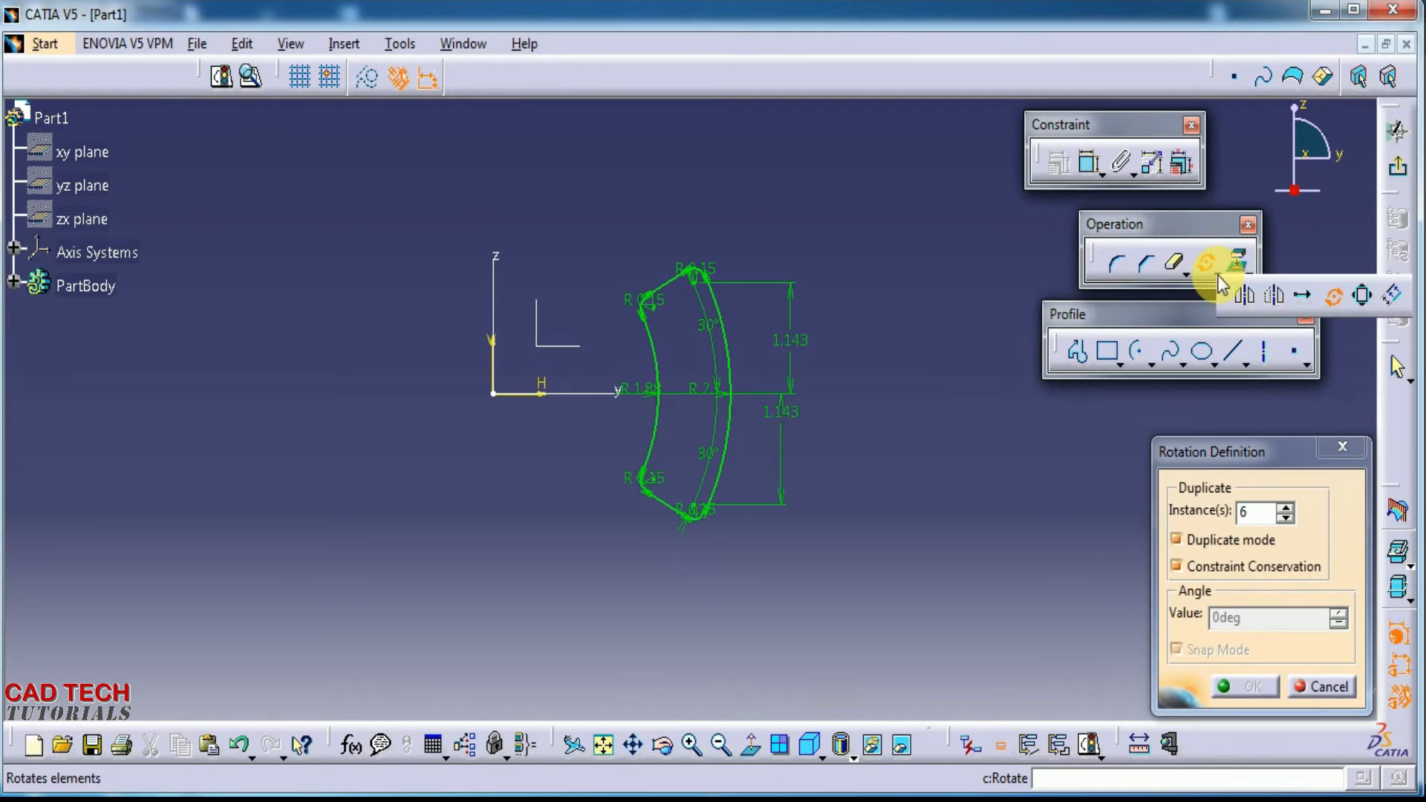
click(1390, 296)
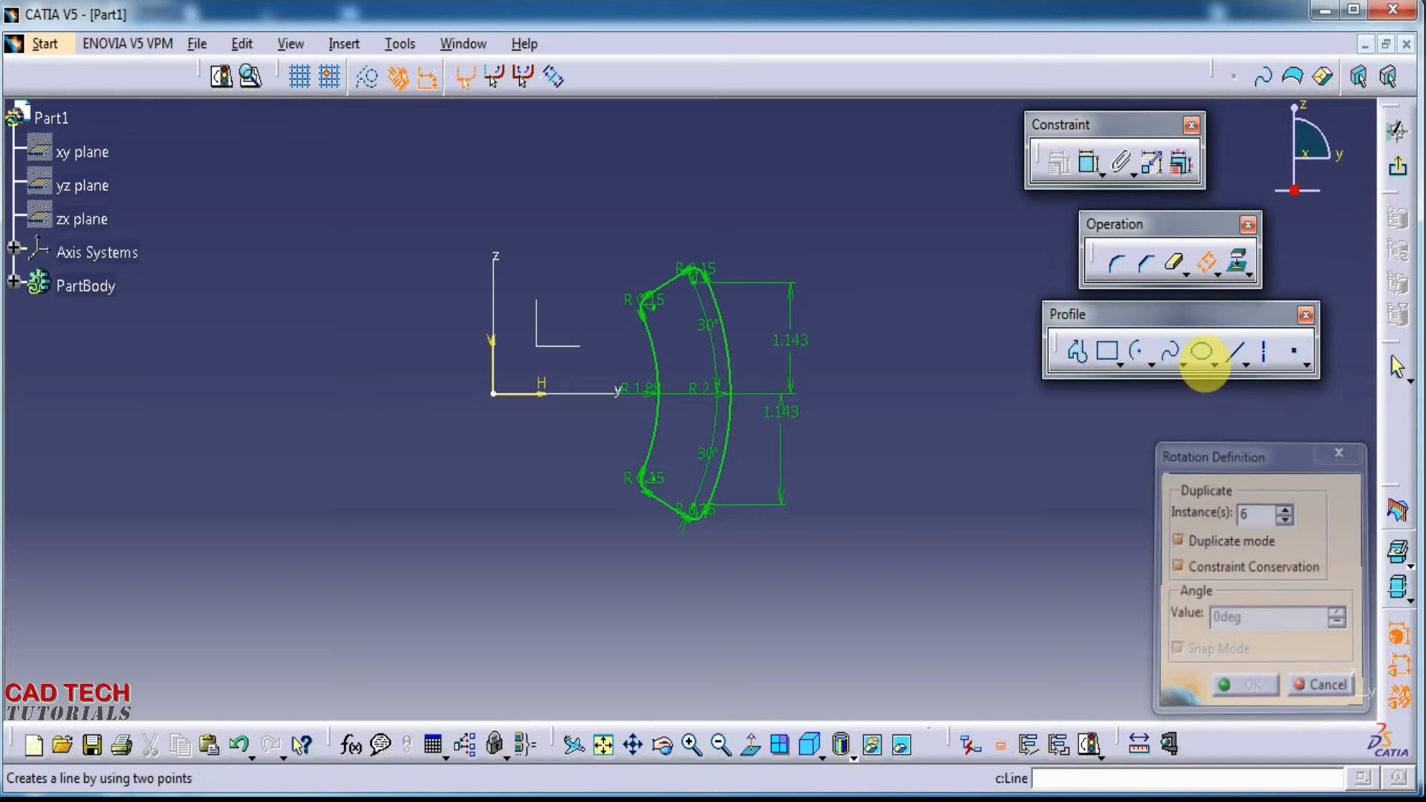
click(640, 541)
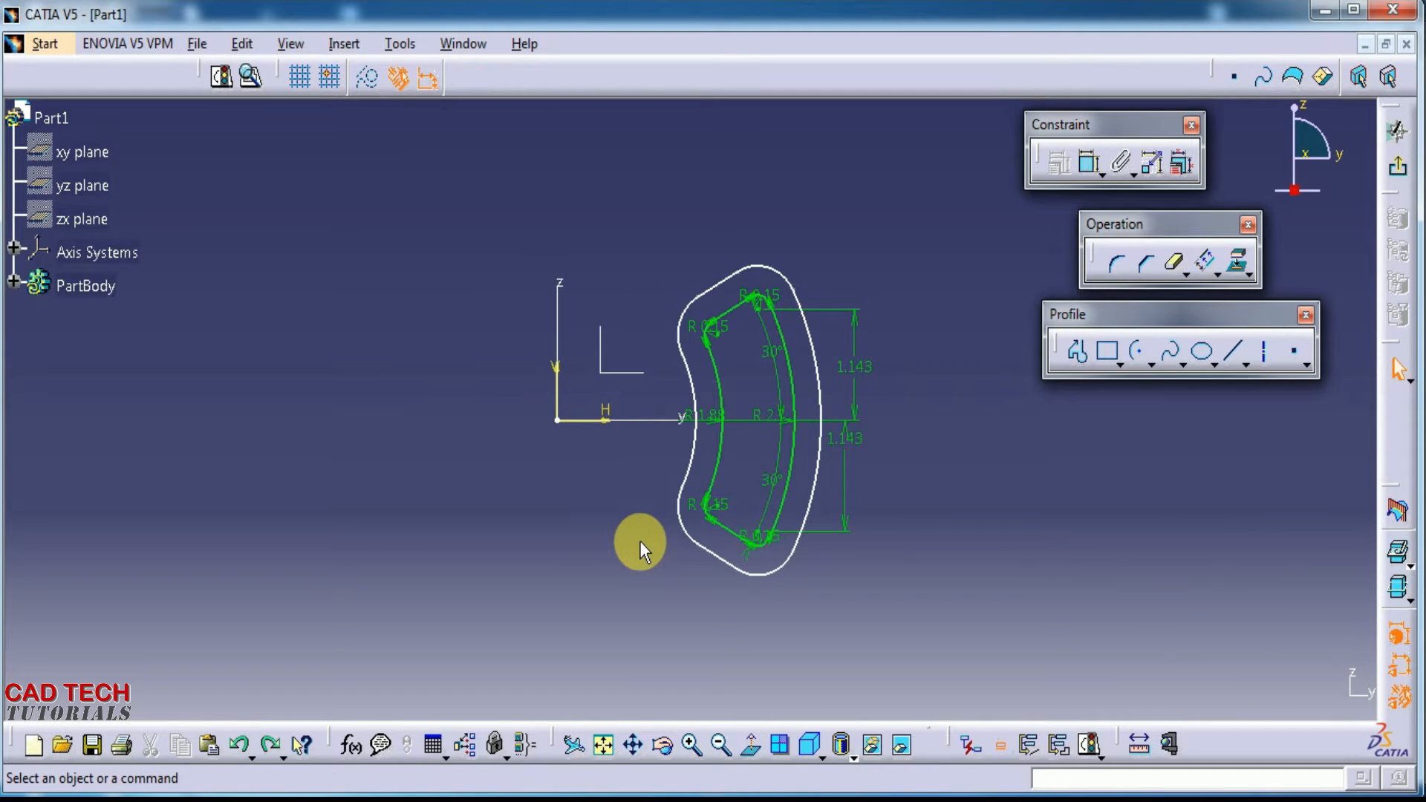
Sketch a rectangle about 2.16 mm wide around the origin, beside the offset sector outline, for the plate's arm
middle_drag(629, 507, 635, 550)
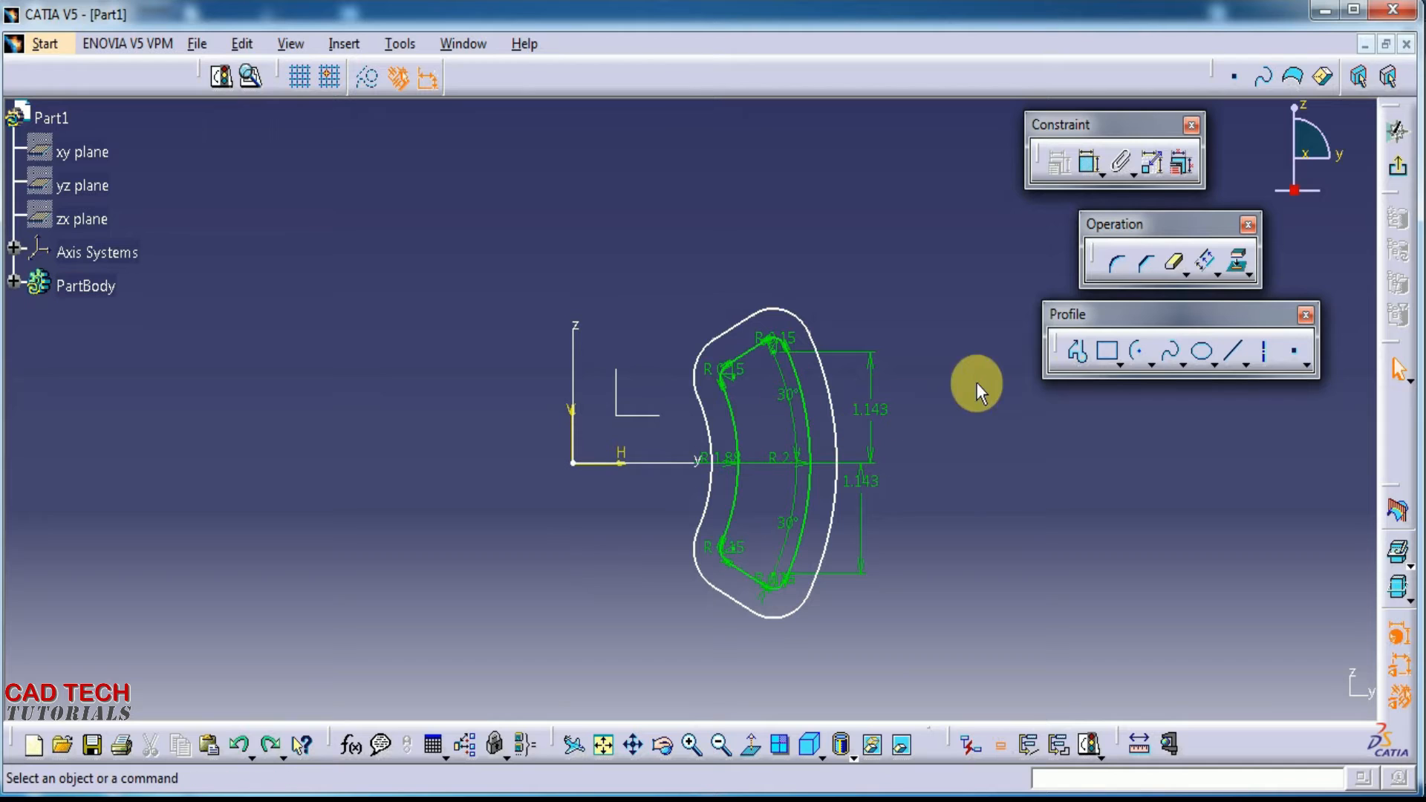
click(1107, 353)
click(469, 415)
click(660, 511)
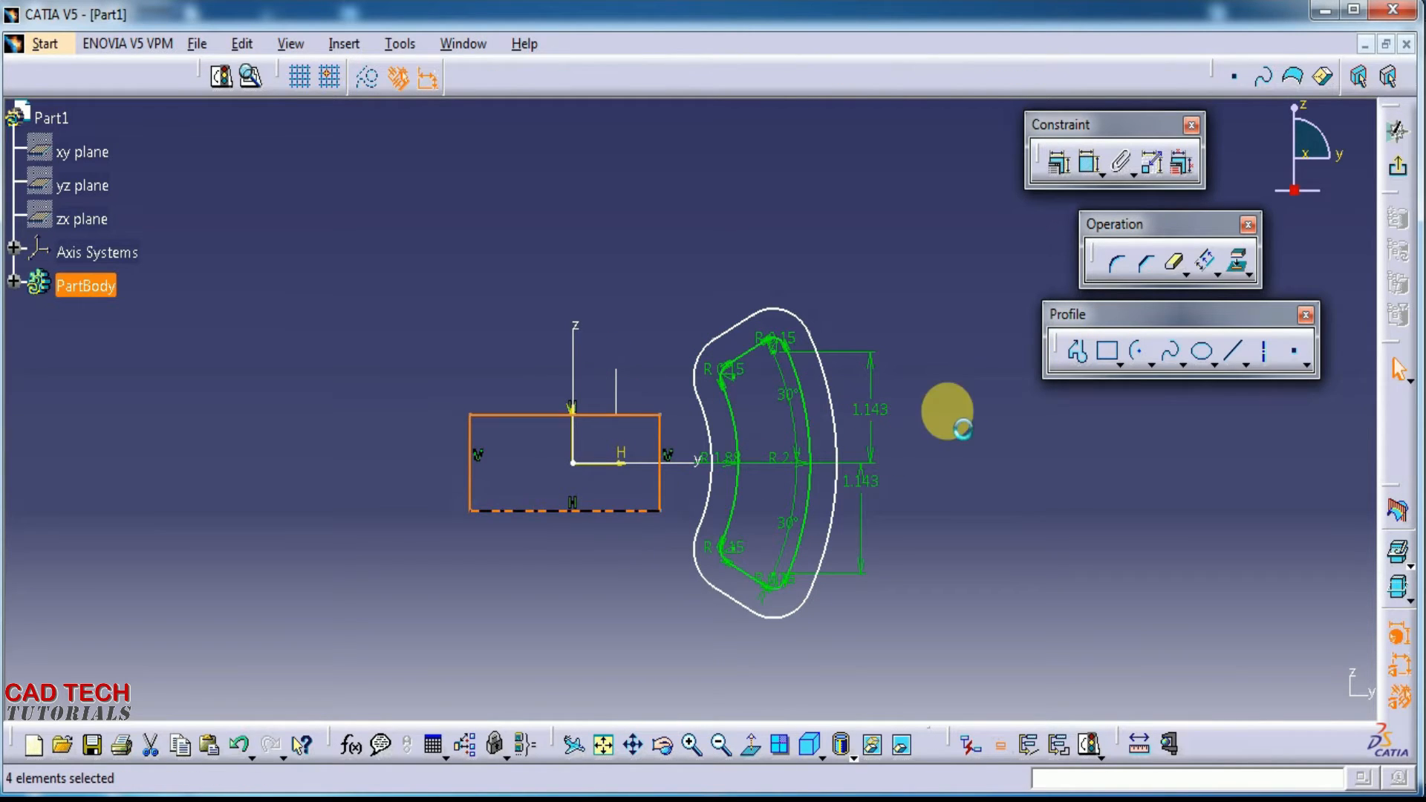
Make the rectangle's upper and lower edges symmetric about the horizontal axis
click(1089, 165)
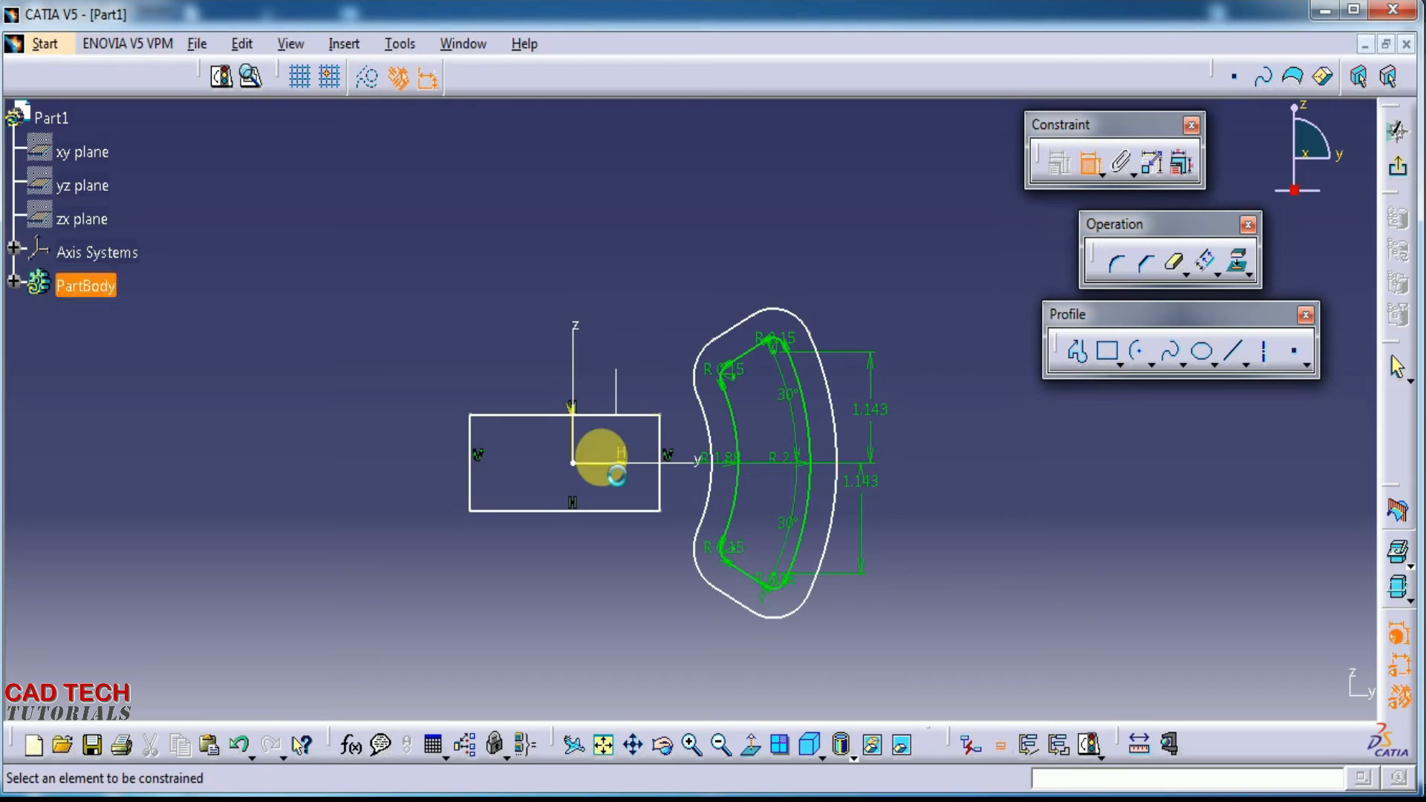
click(596, 415)
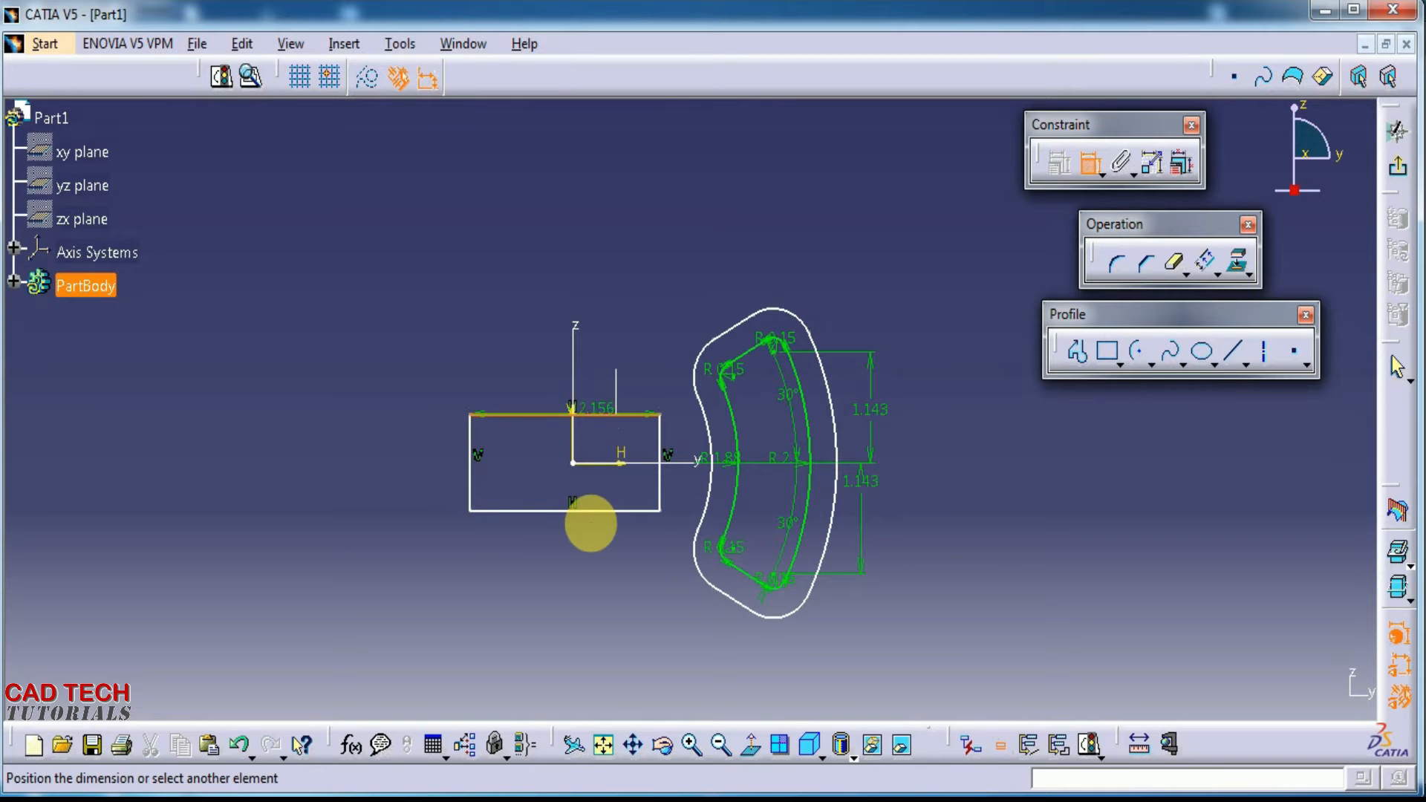
click(591, 511)
right_click(595, 590)
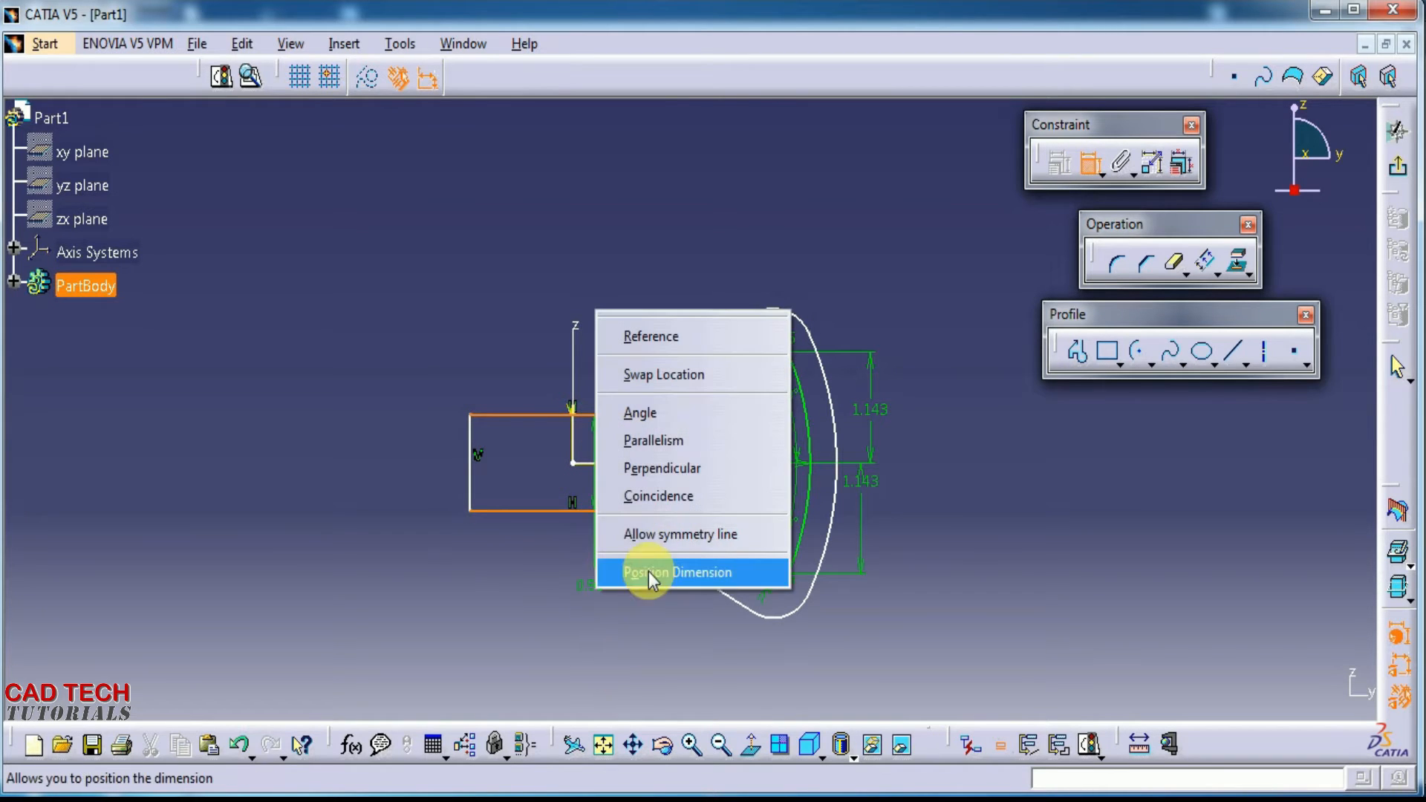
click(654, 535)
click(621, 471)
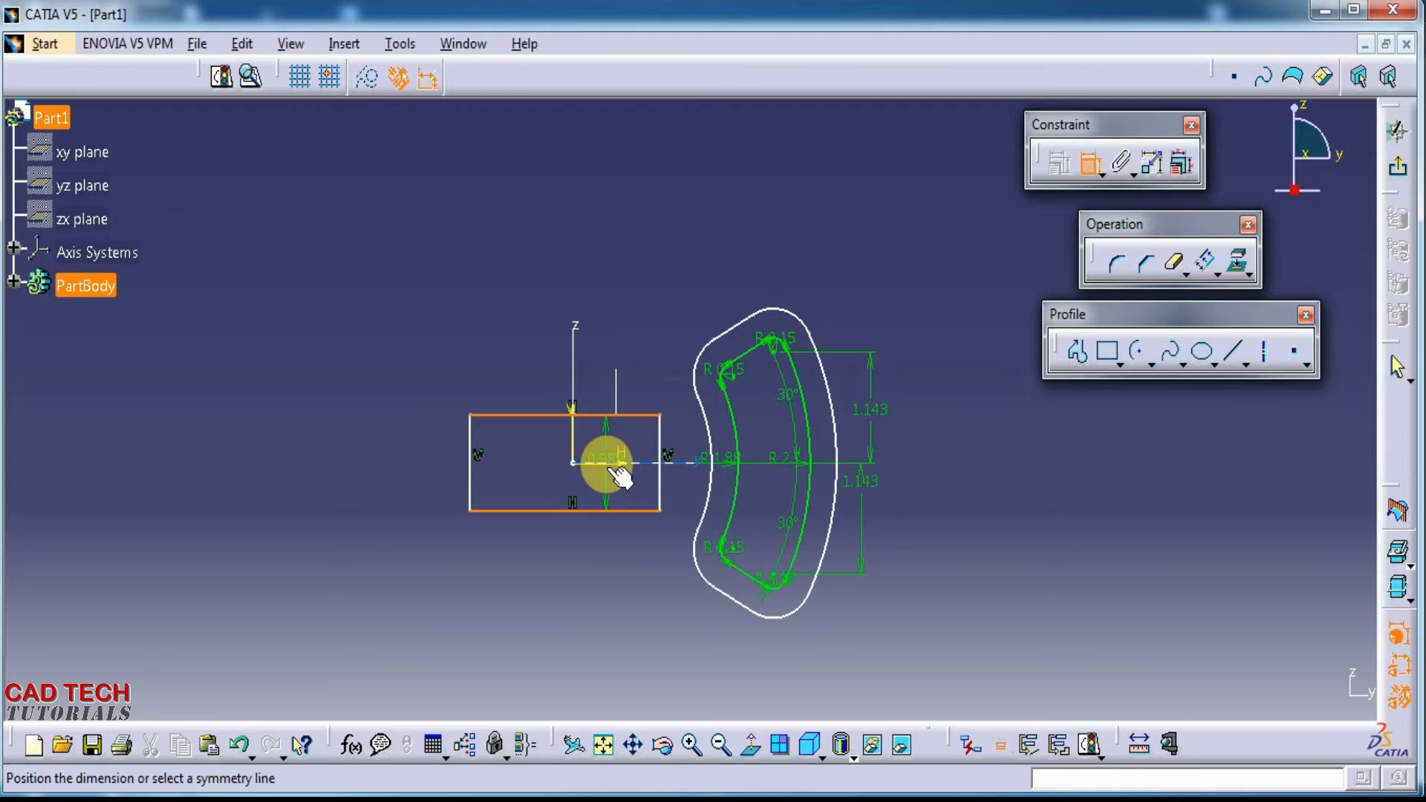
click(553, 484)
mouse_move(532, 506)
mouse_down()
mouse_move(532, 560)
mouse_move(528, 509)
mouse_up()
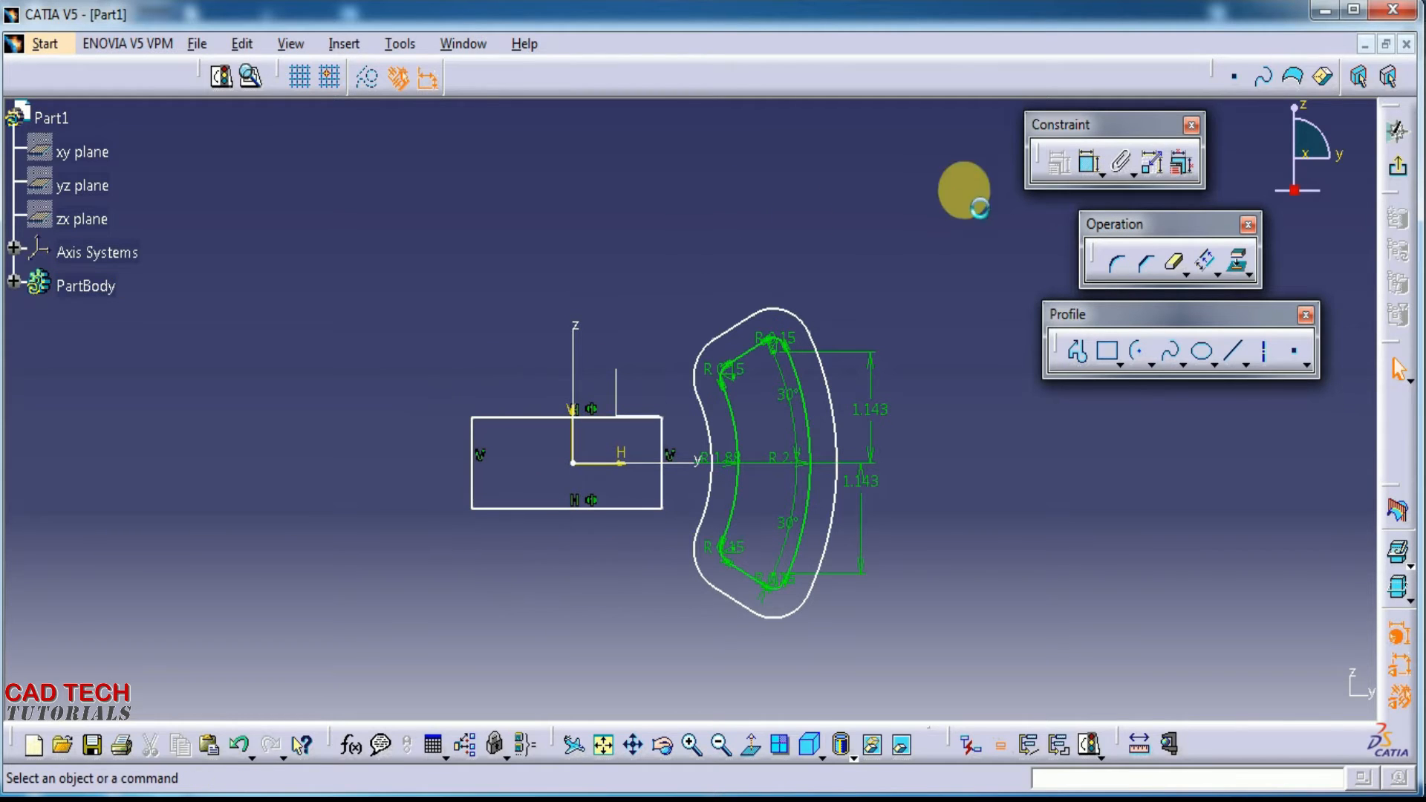
Dimension the horizontal distance from the origin to the rectangle's left edge and set it to 1.12 mm
click(1089, 161)
click(574, 464)
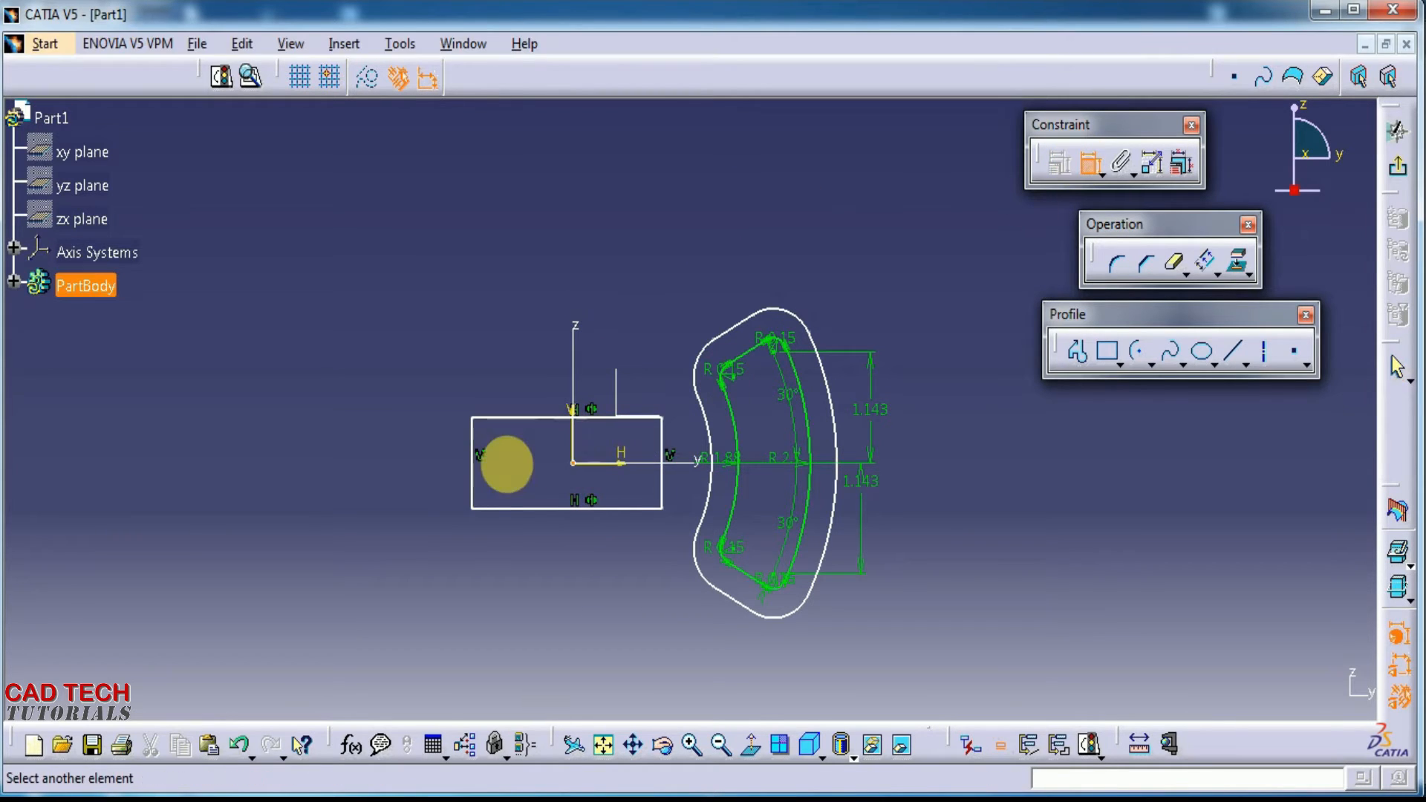
click(471, 447)
click(519, 297)
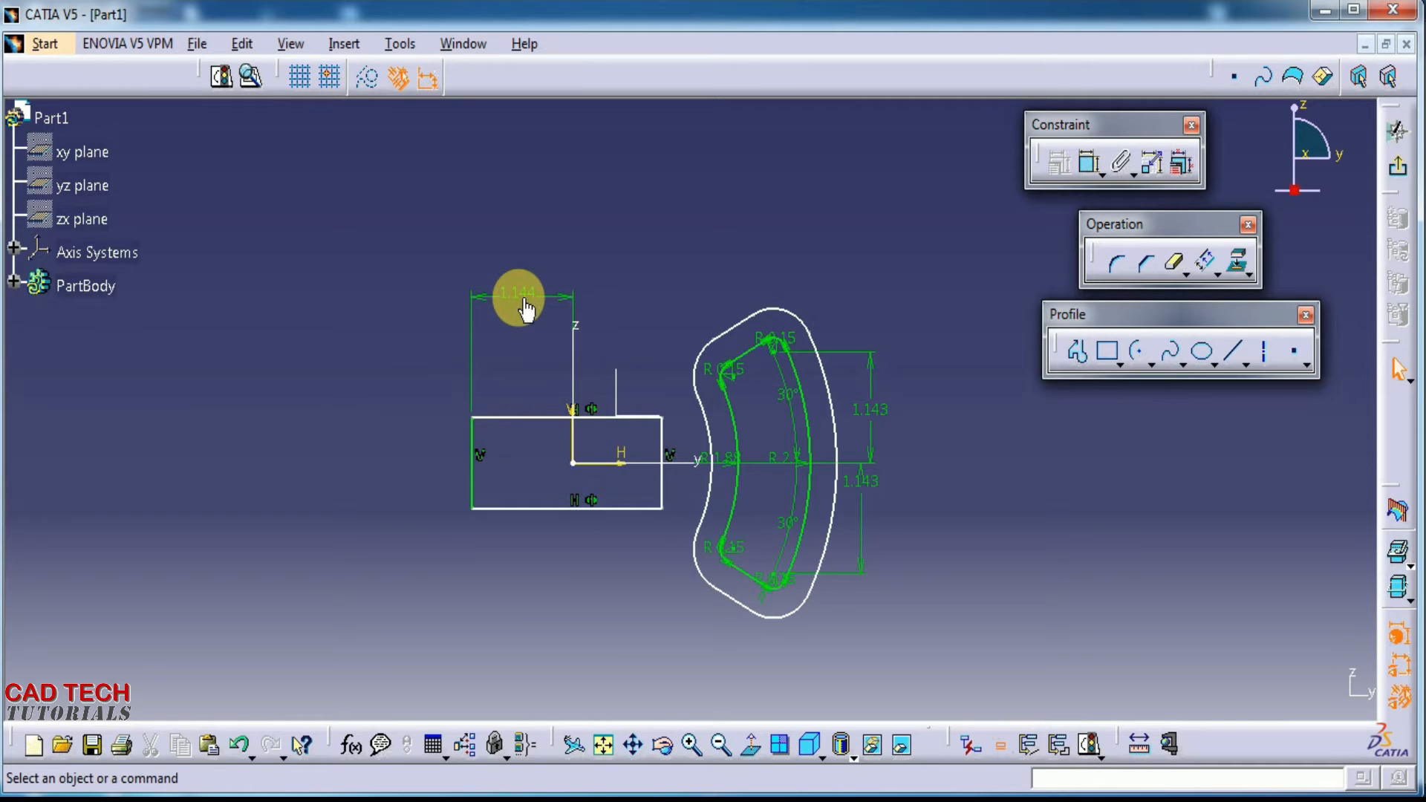
double_click(522, 301)
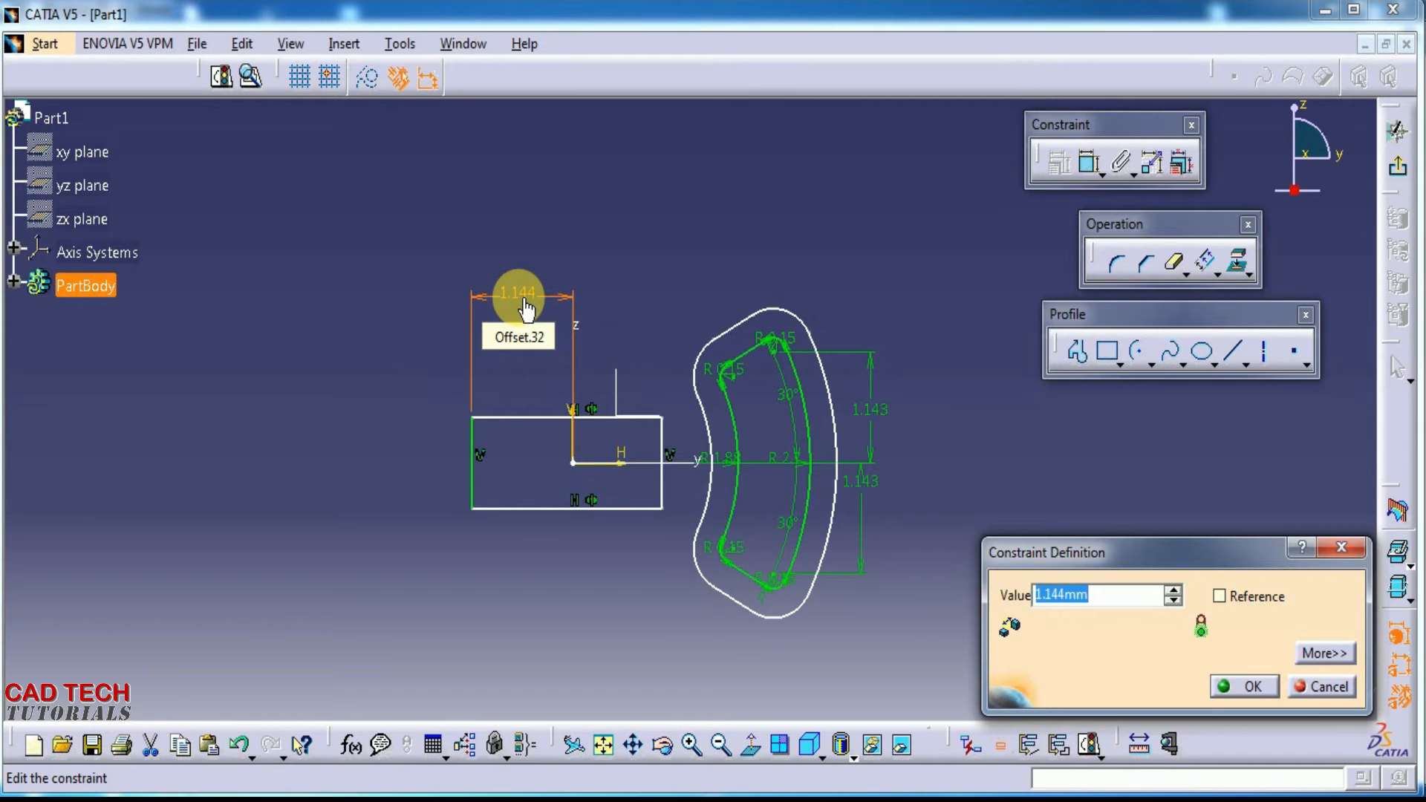
text(1.12)
key(Return)
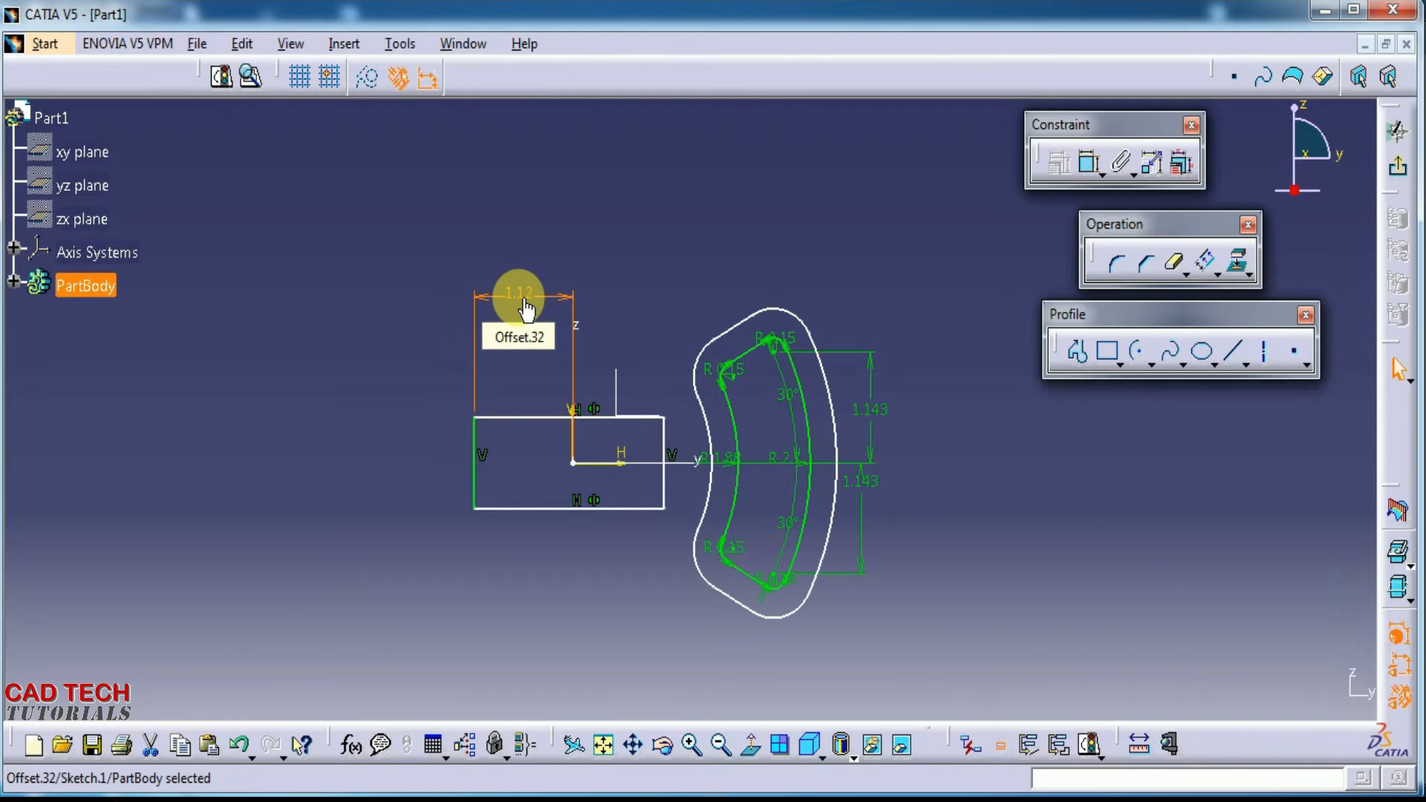
click(611, 376)
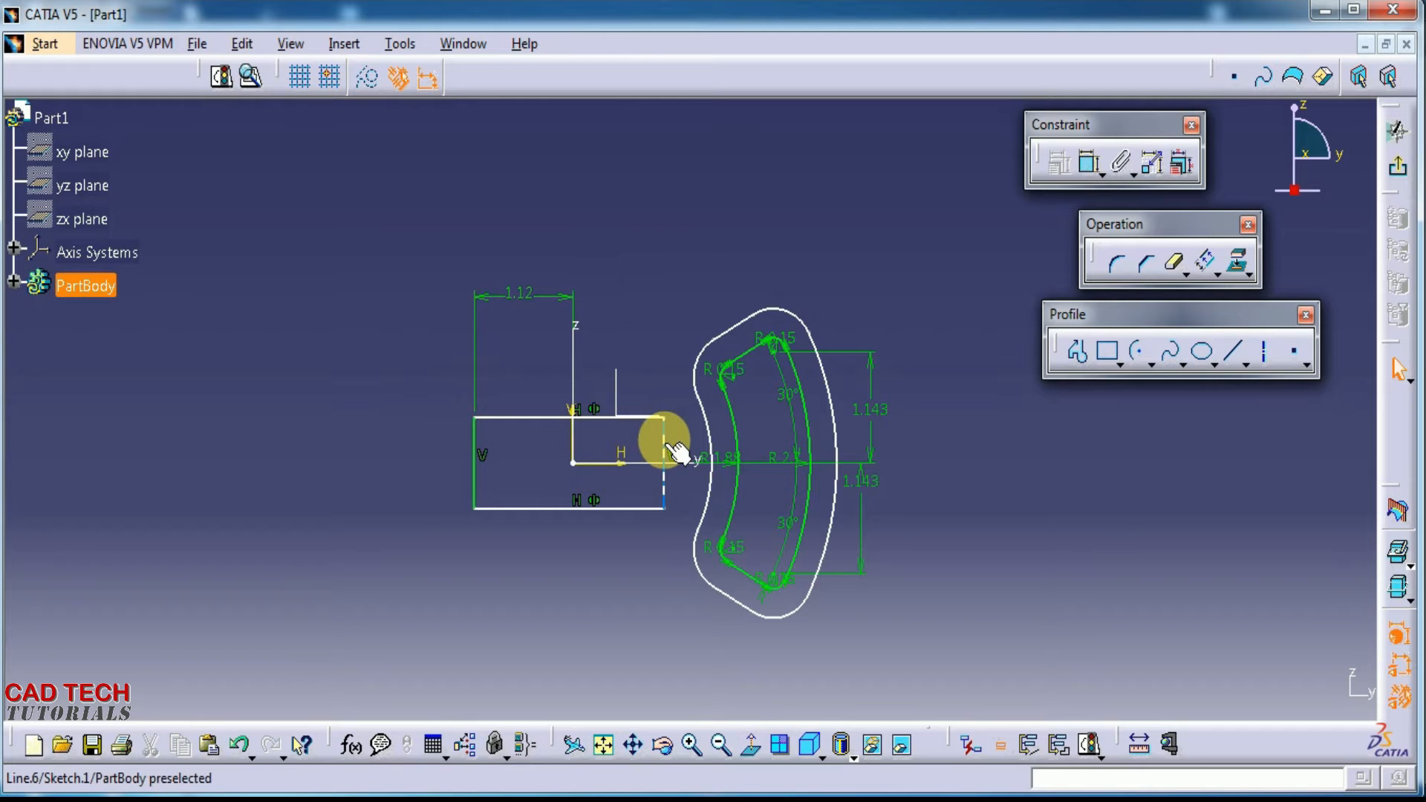
Stretch the rectangle's right edge past the inner side of the offset outline so the two profiles overlap
drag(678, 450, 726, 455)
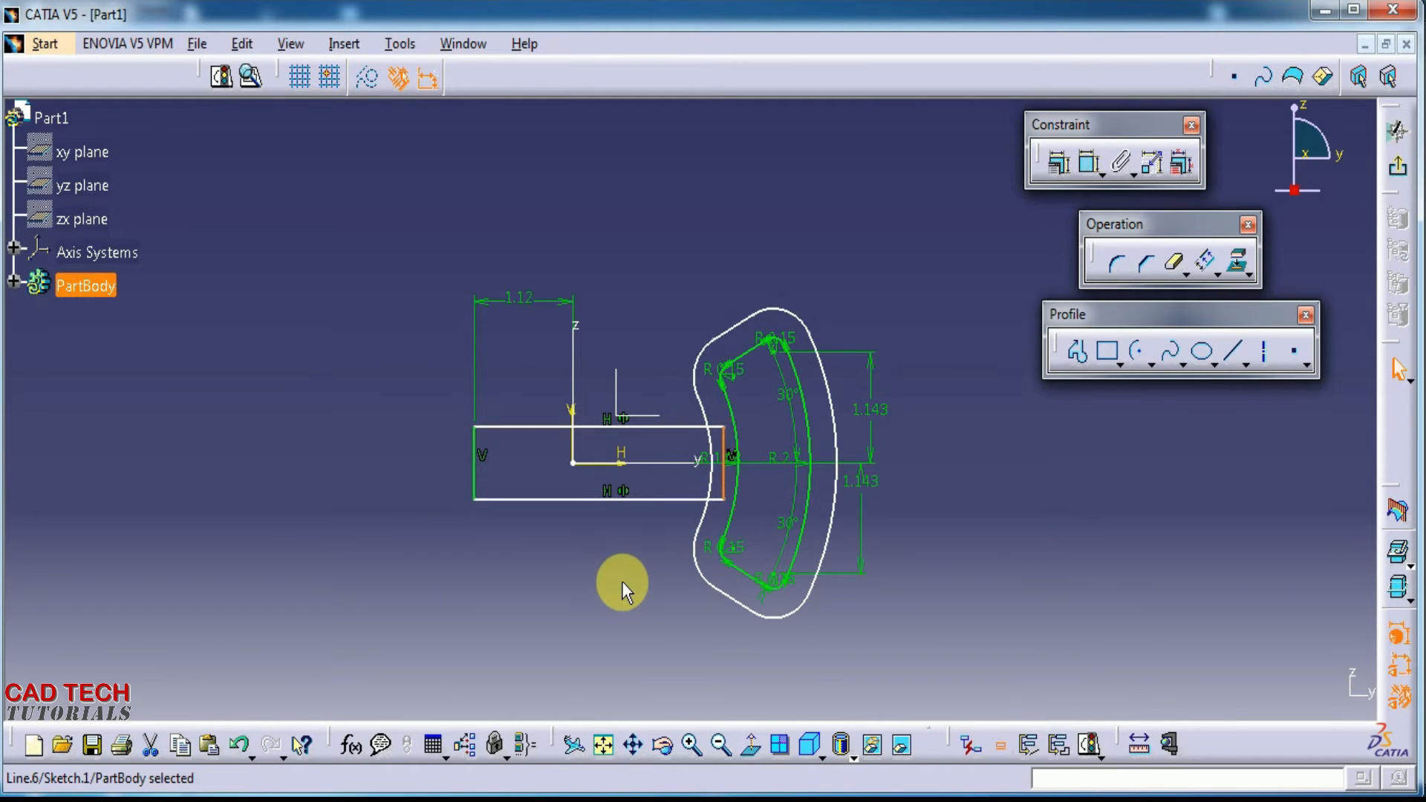
mouse_move(621, 581)
ctrl+middle_down()
mouse_move(627, 472)
mouse_move(767, 425)
ctrl+middle_up()
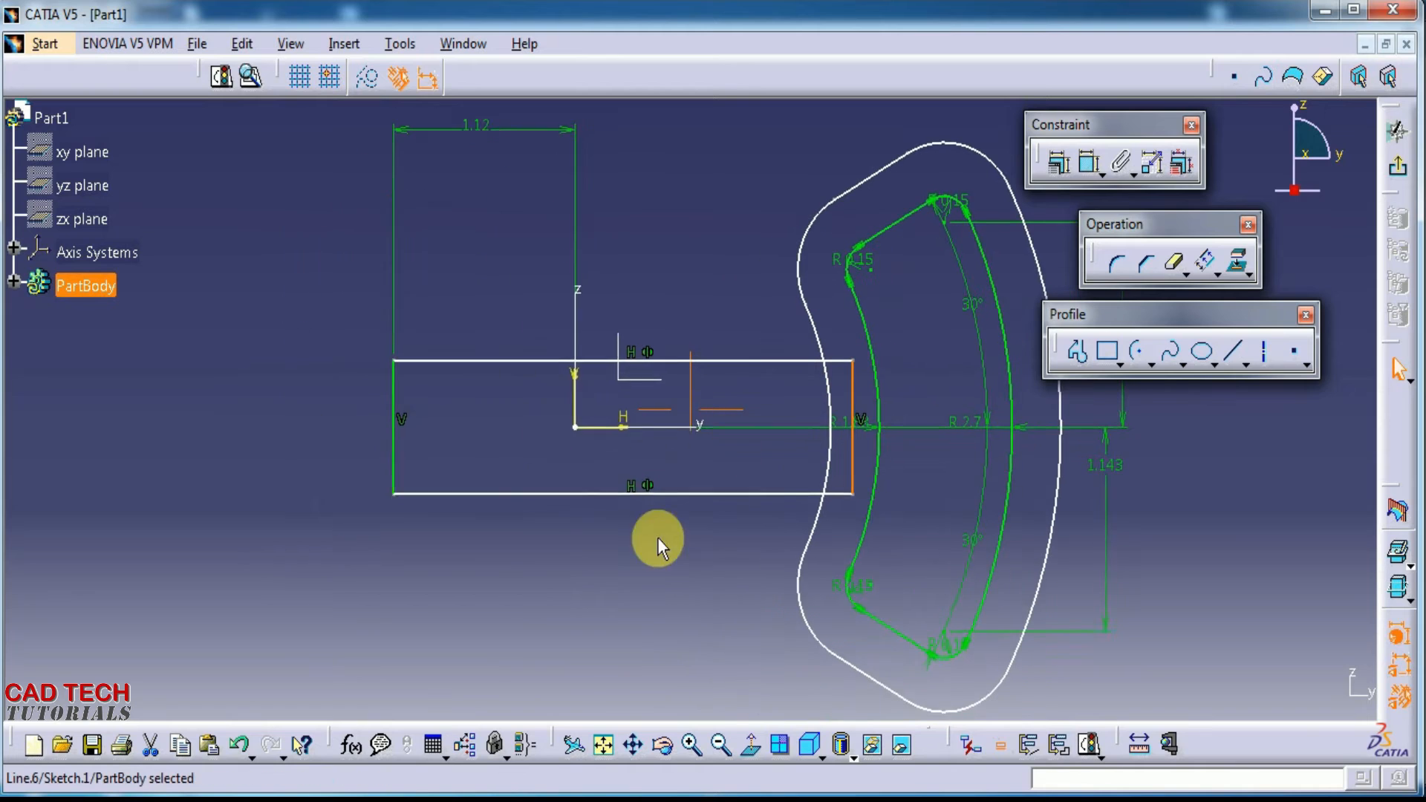
click(613, 578)
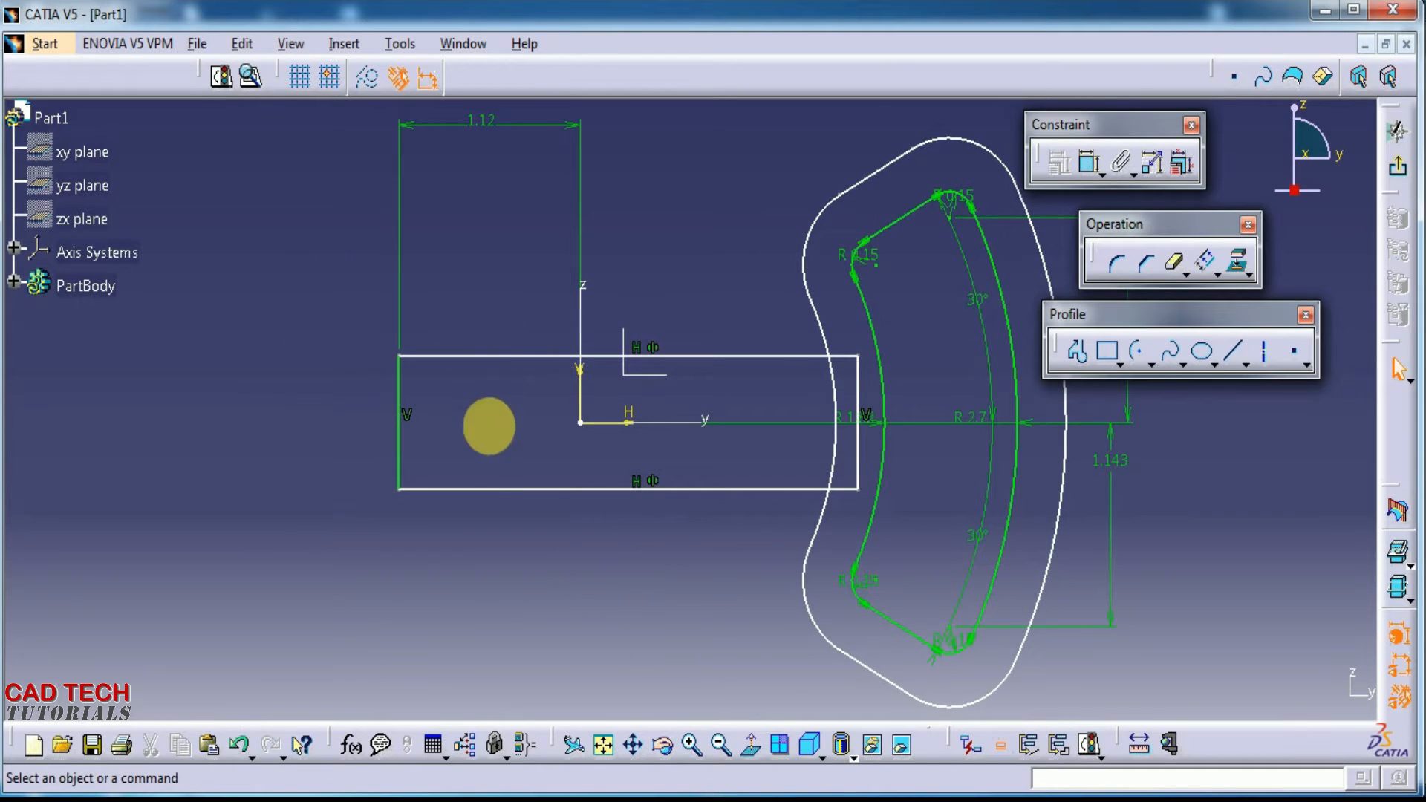
Dimension the distance between the rectangle's upper and lower edges and set it to 0.9 mm, twice the drawing's .45 half-height
click(1089, 161)
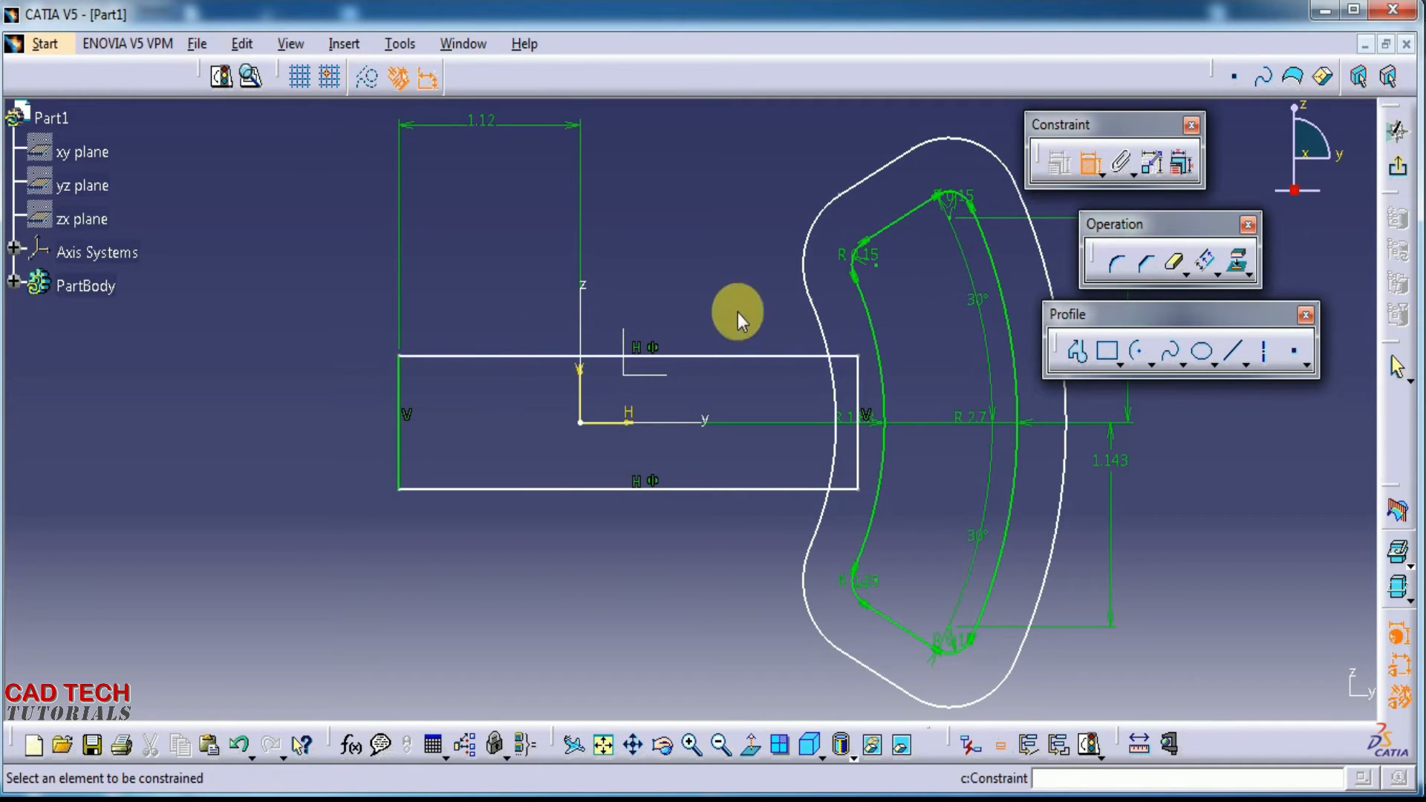
click(549, 357)
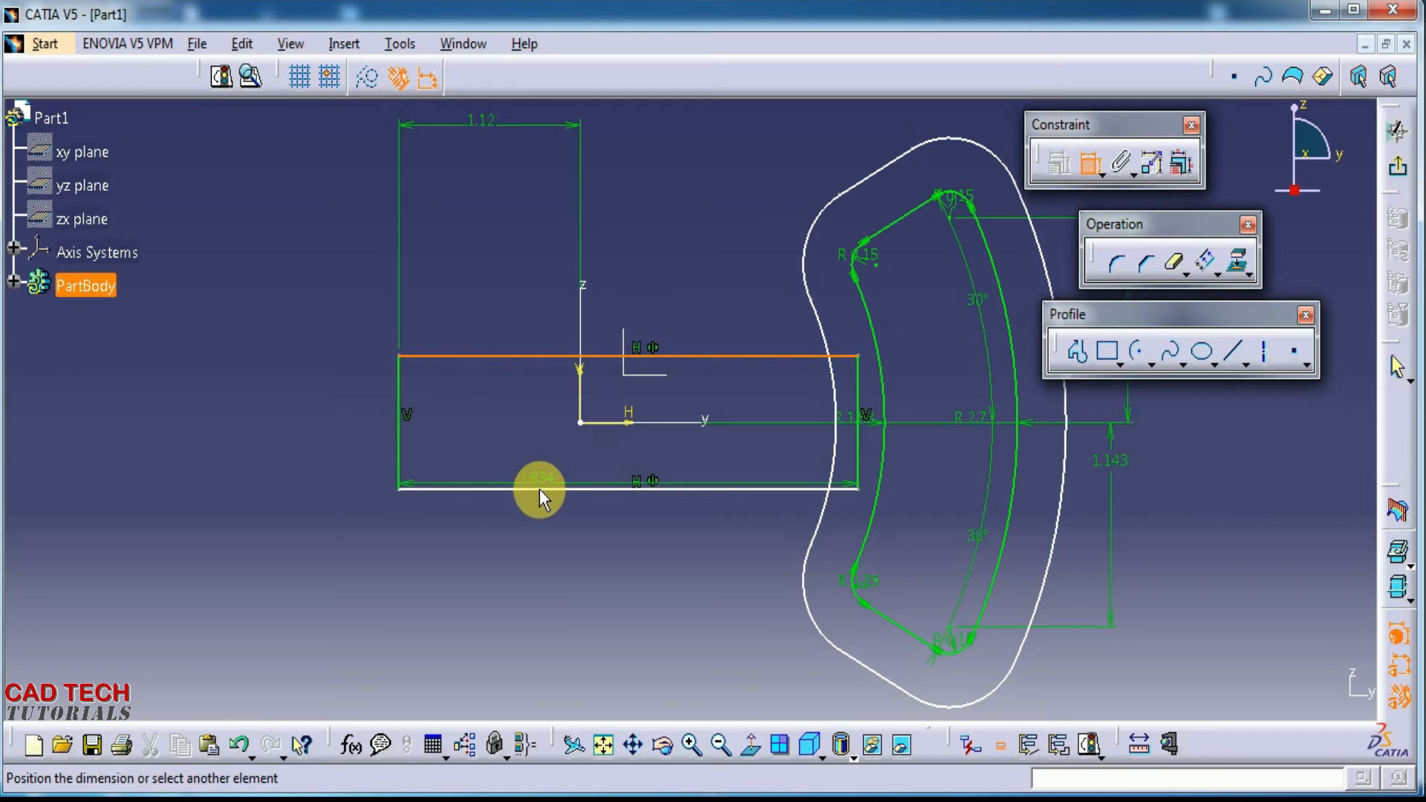
click(539, 489)
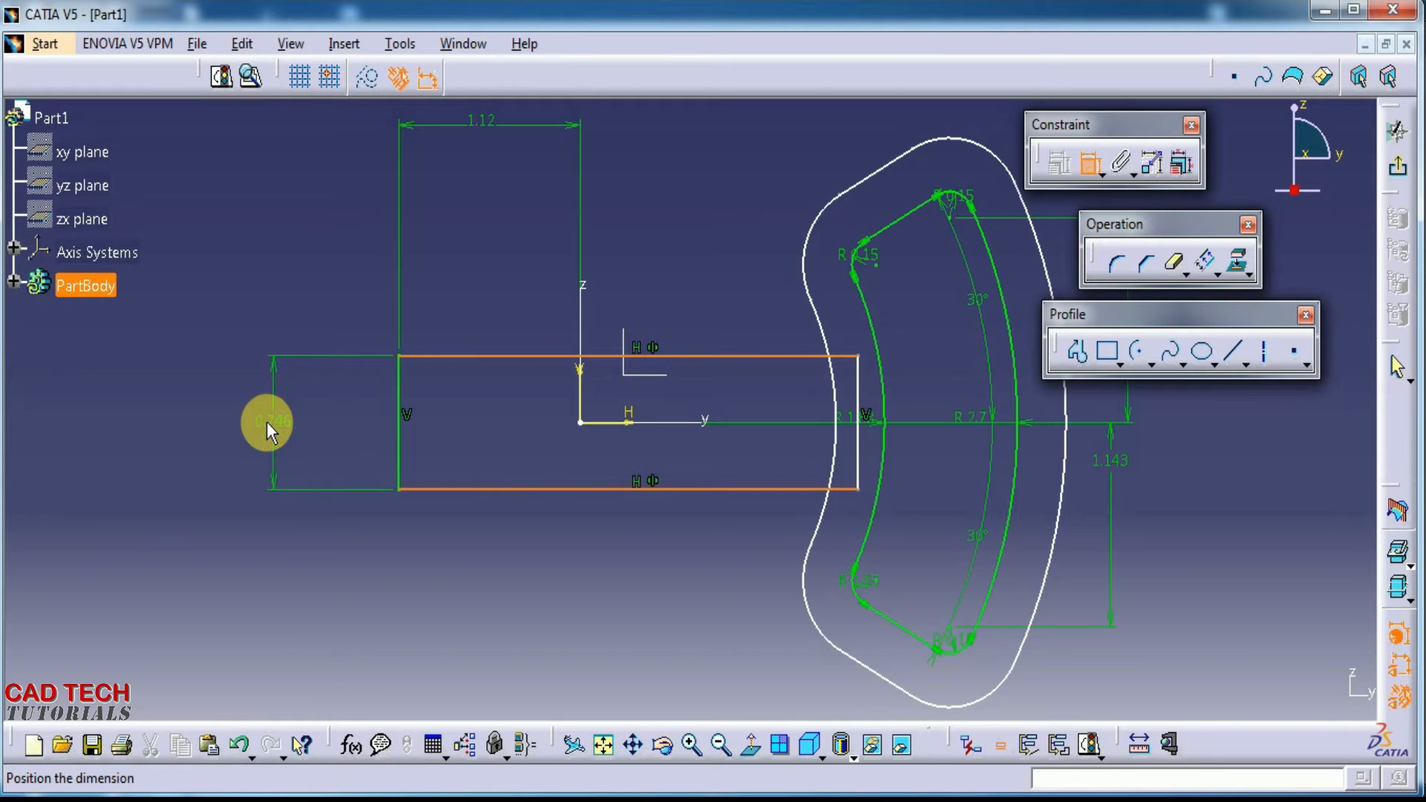
key(alt+Tab)
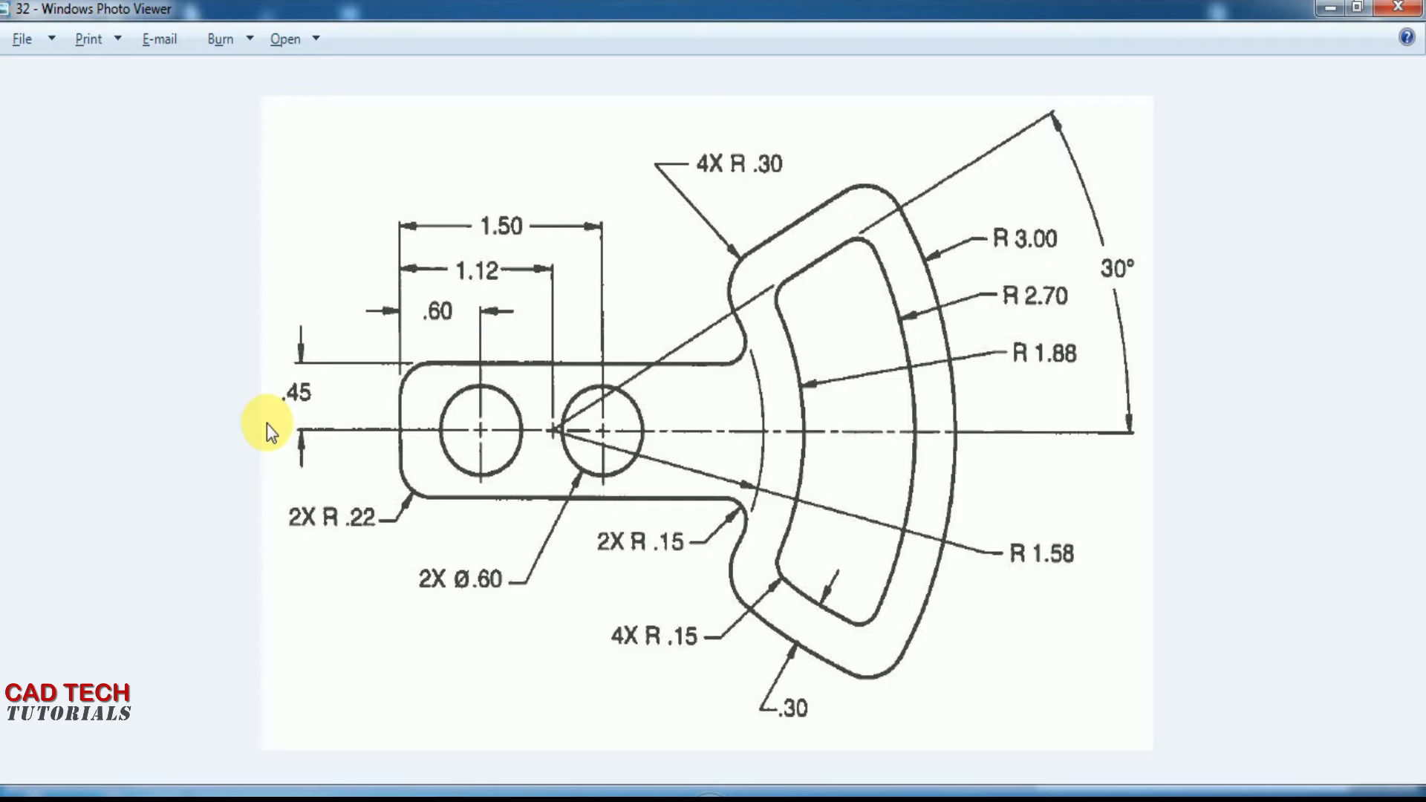
key(alt+Tab)
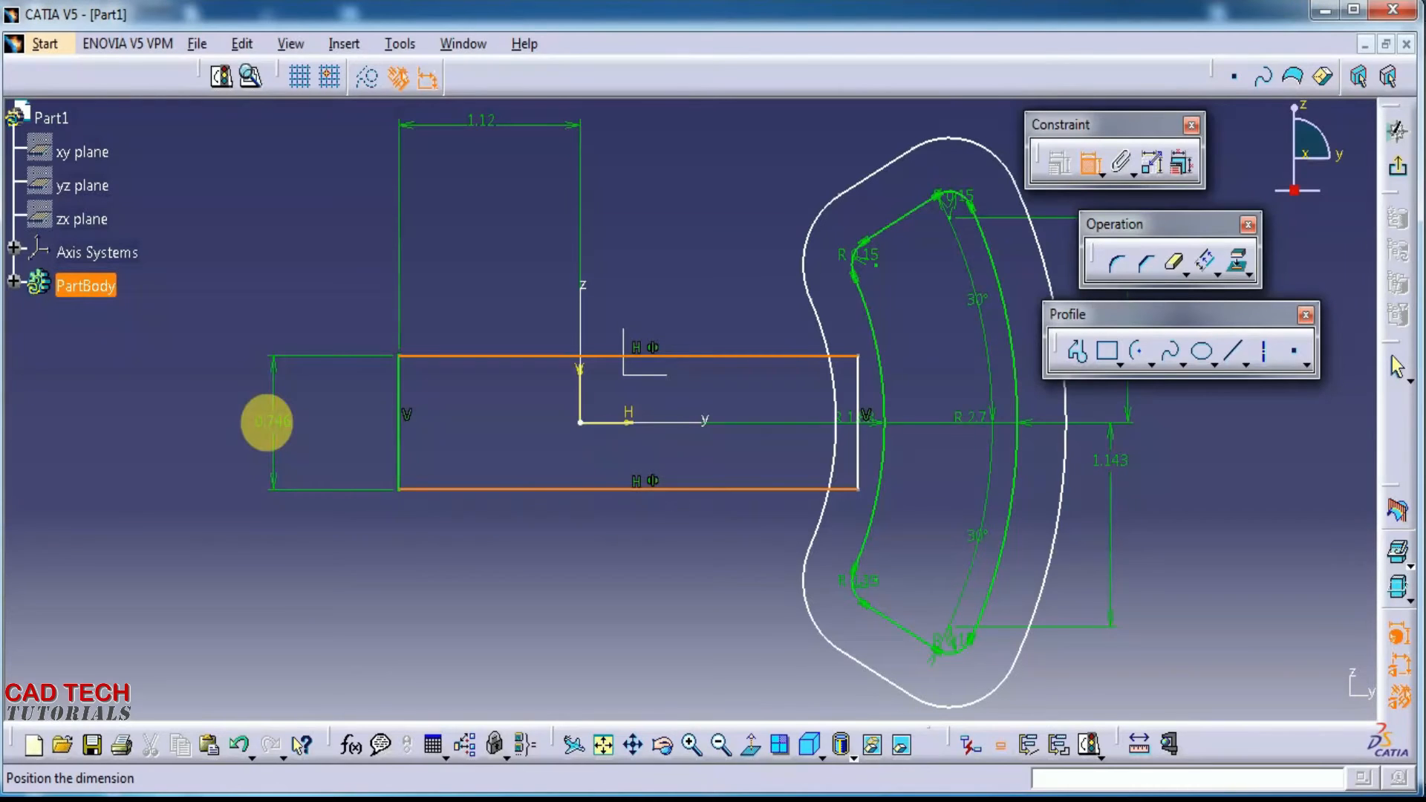
click(266, 422)
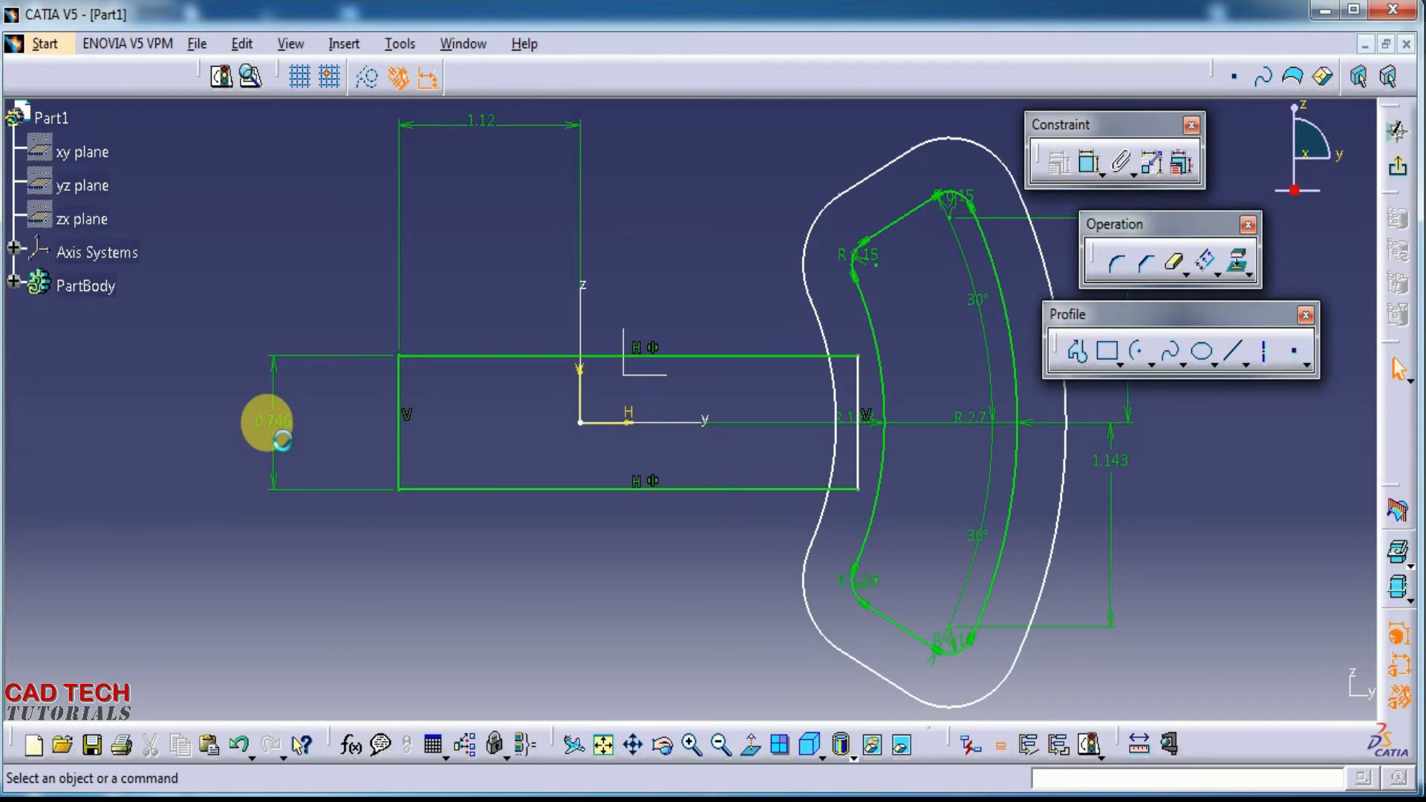
double_click(283, 440)
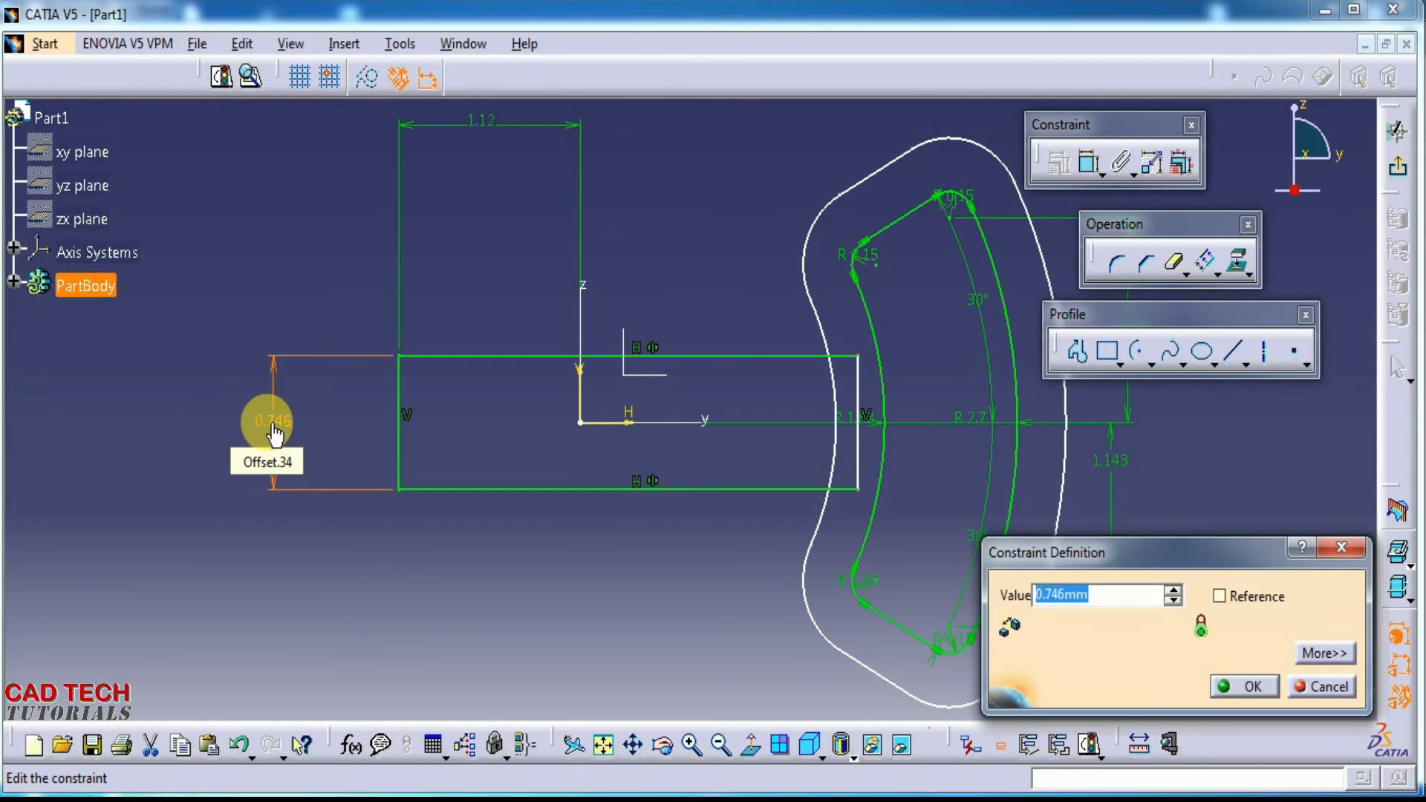
text(.)
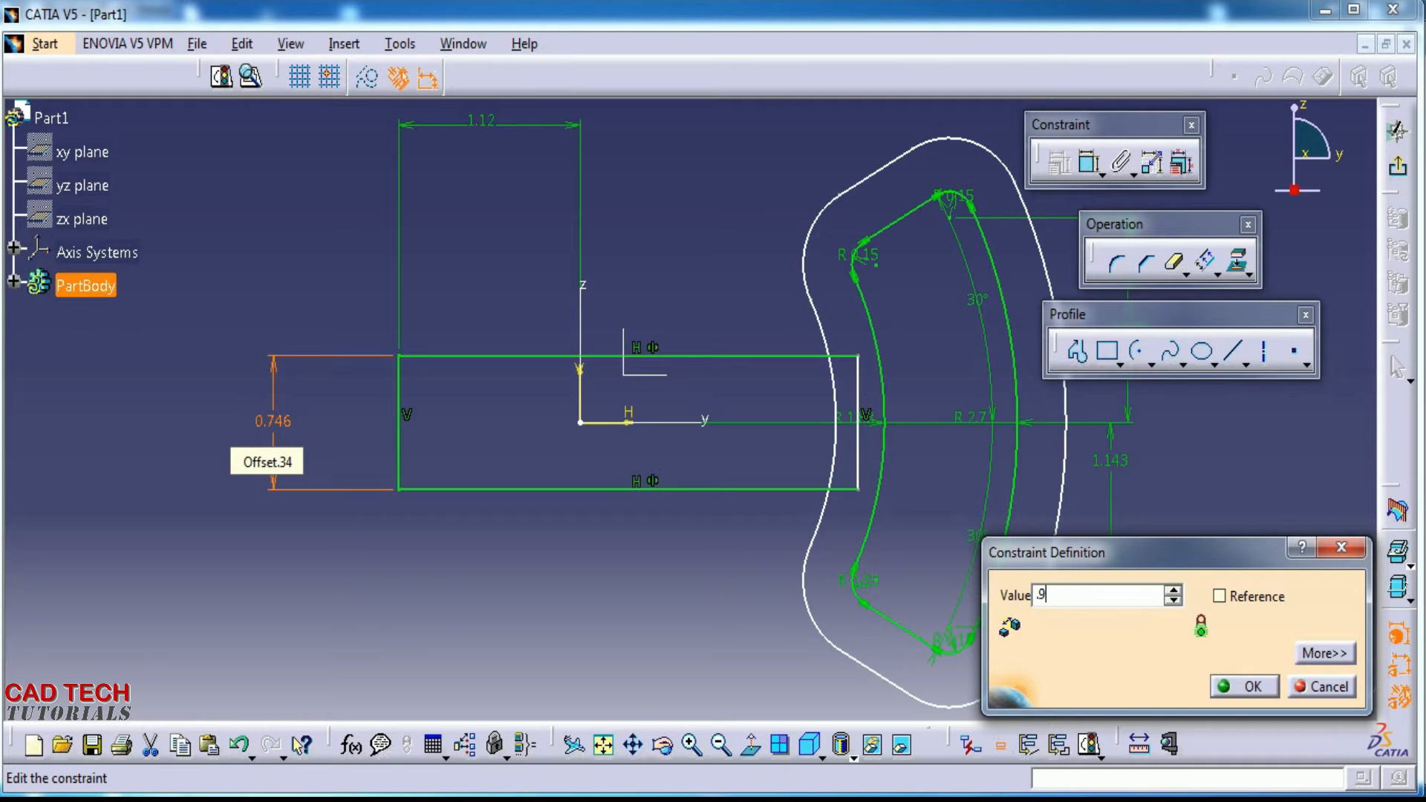
text(9)
key(Return)
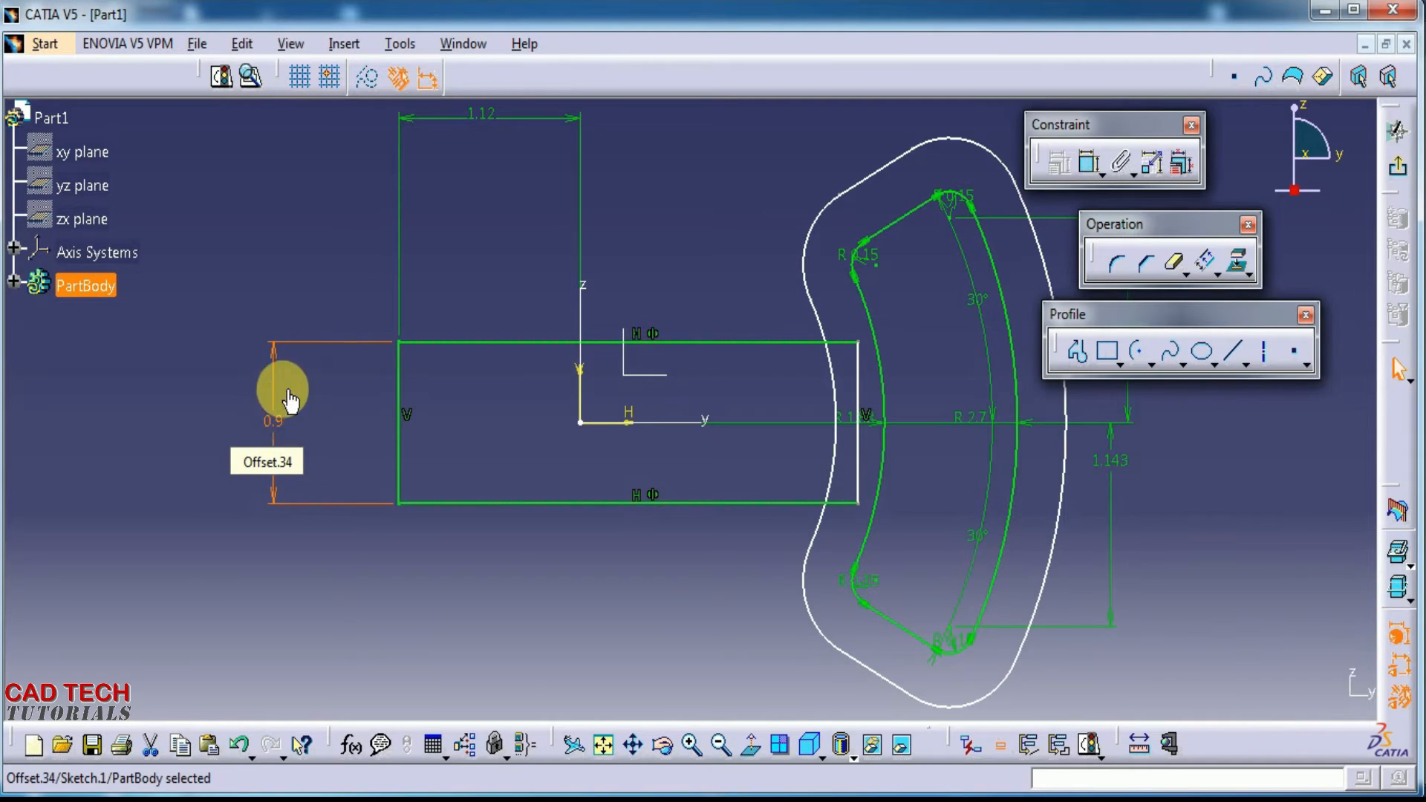
click(345, 211)
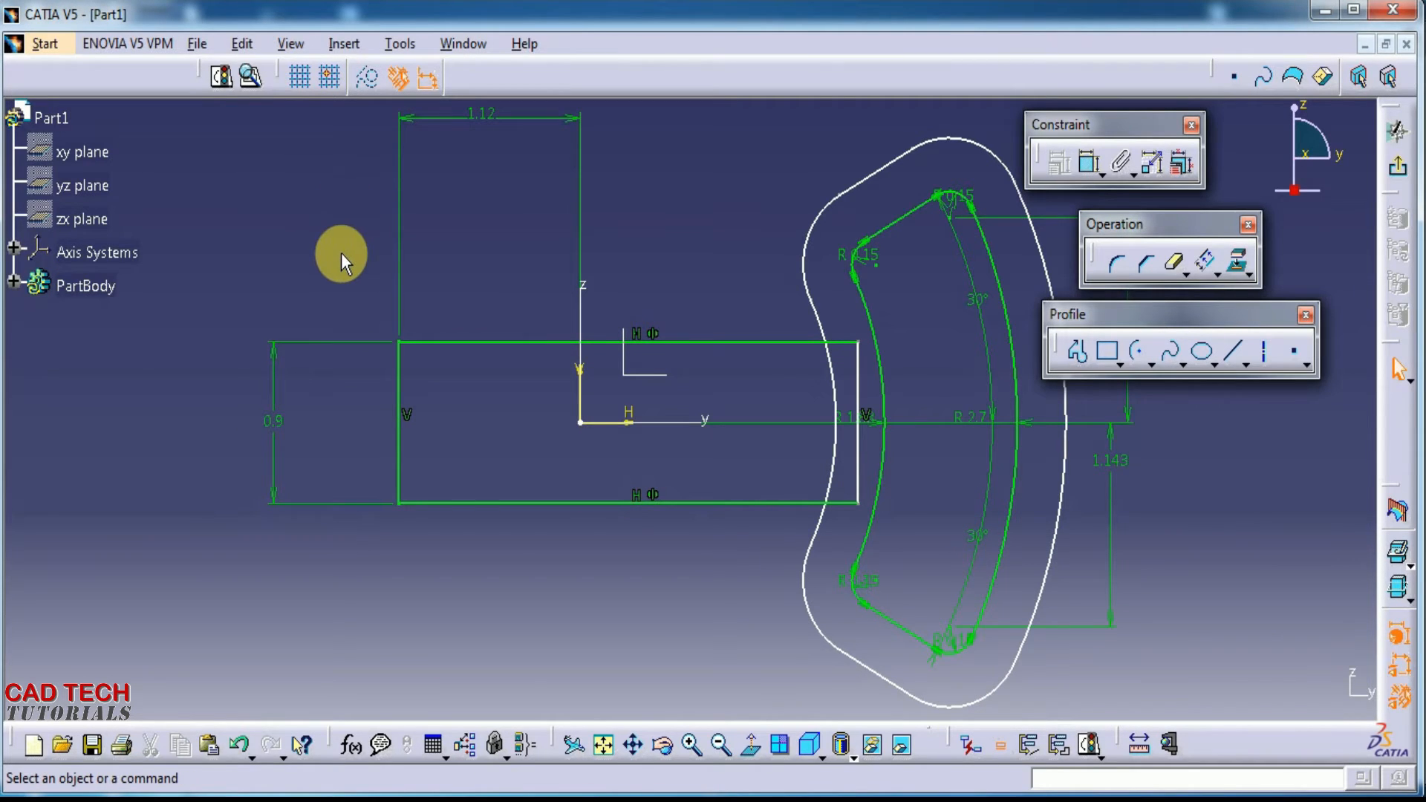
Draw a circle of radius 0.3 mm centred on the horizontal axis inside the rectangle, between its left edge and the origin
key(alt+Tab)
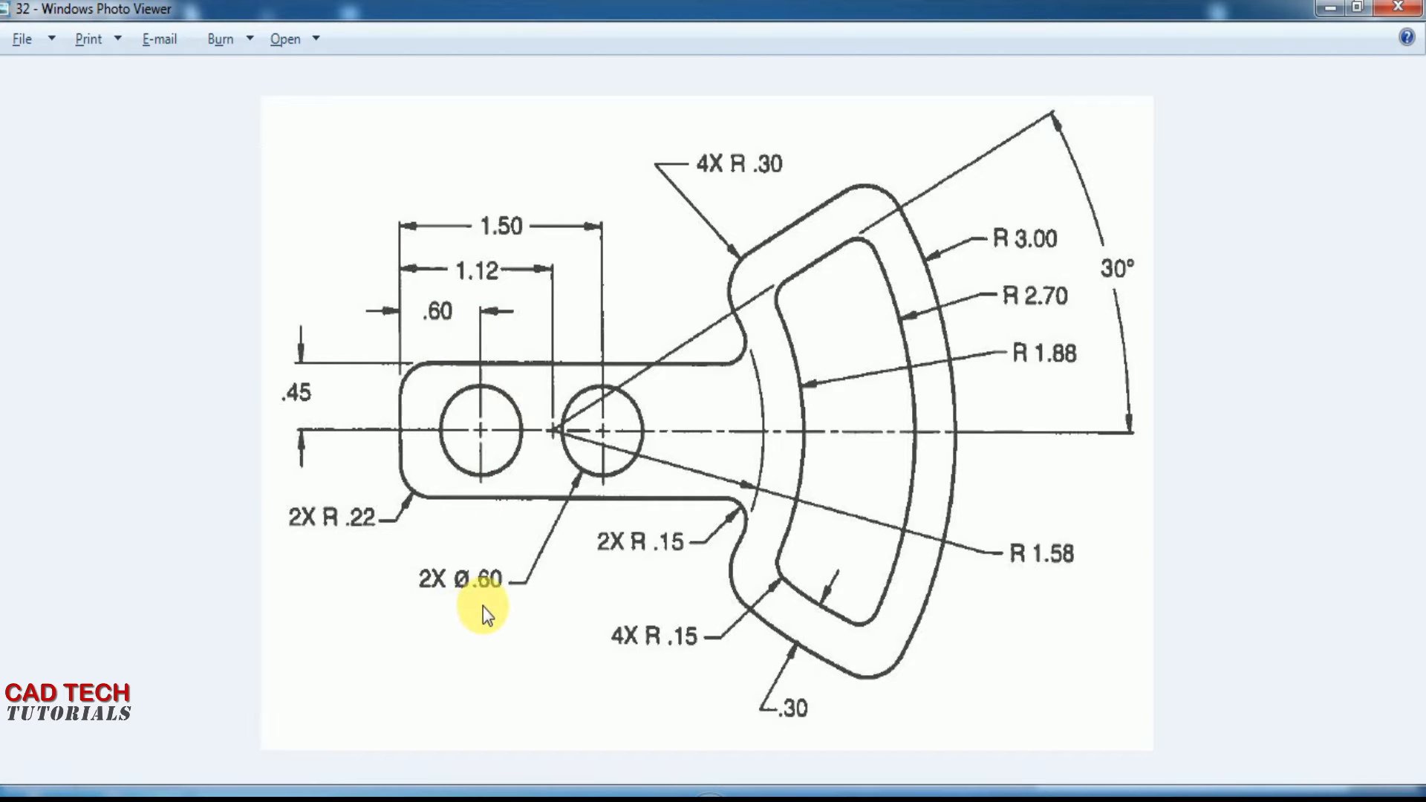
key(alt+Tab)
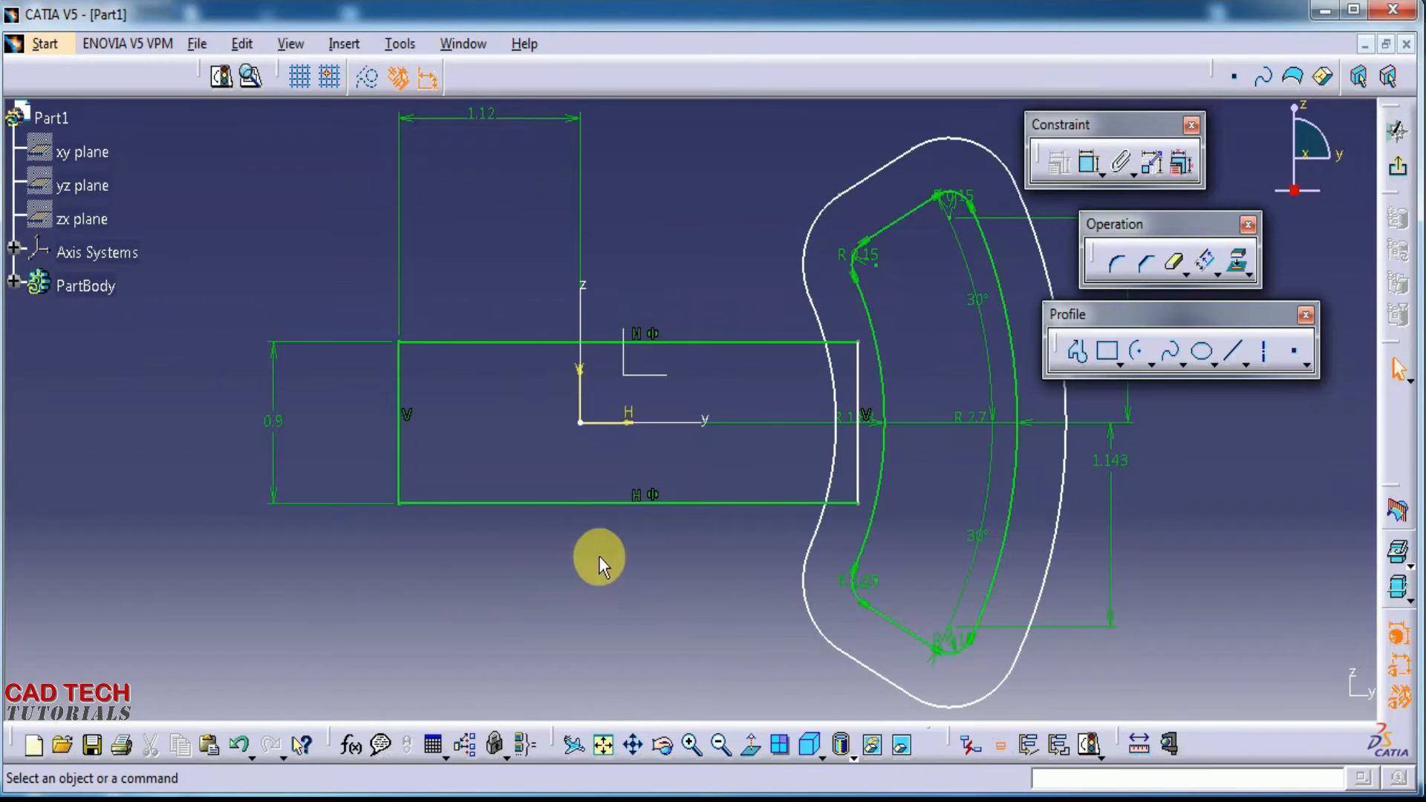
click(1144, 362)
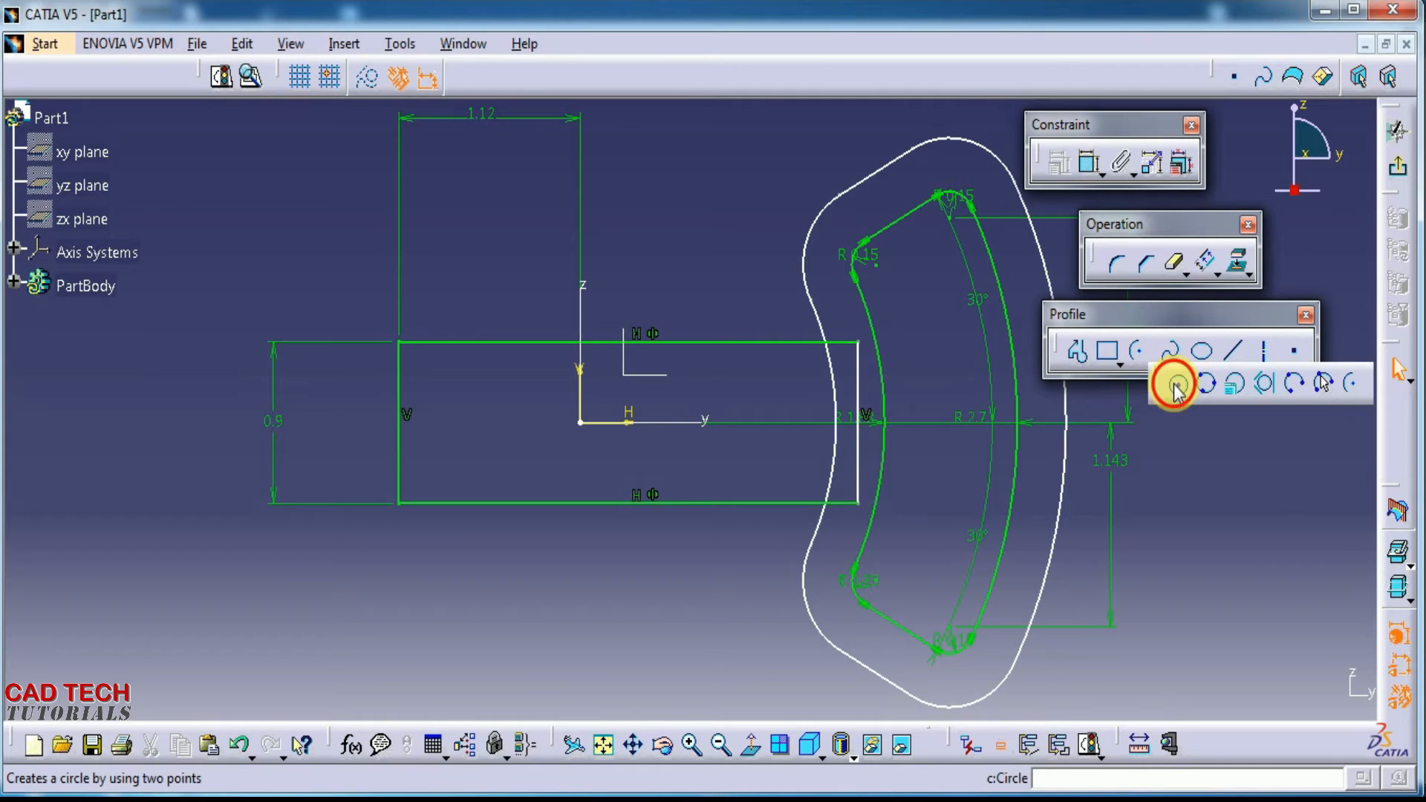
click(1175, 385)
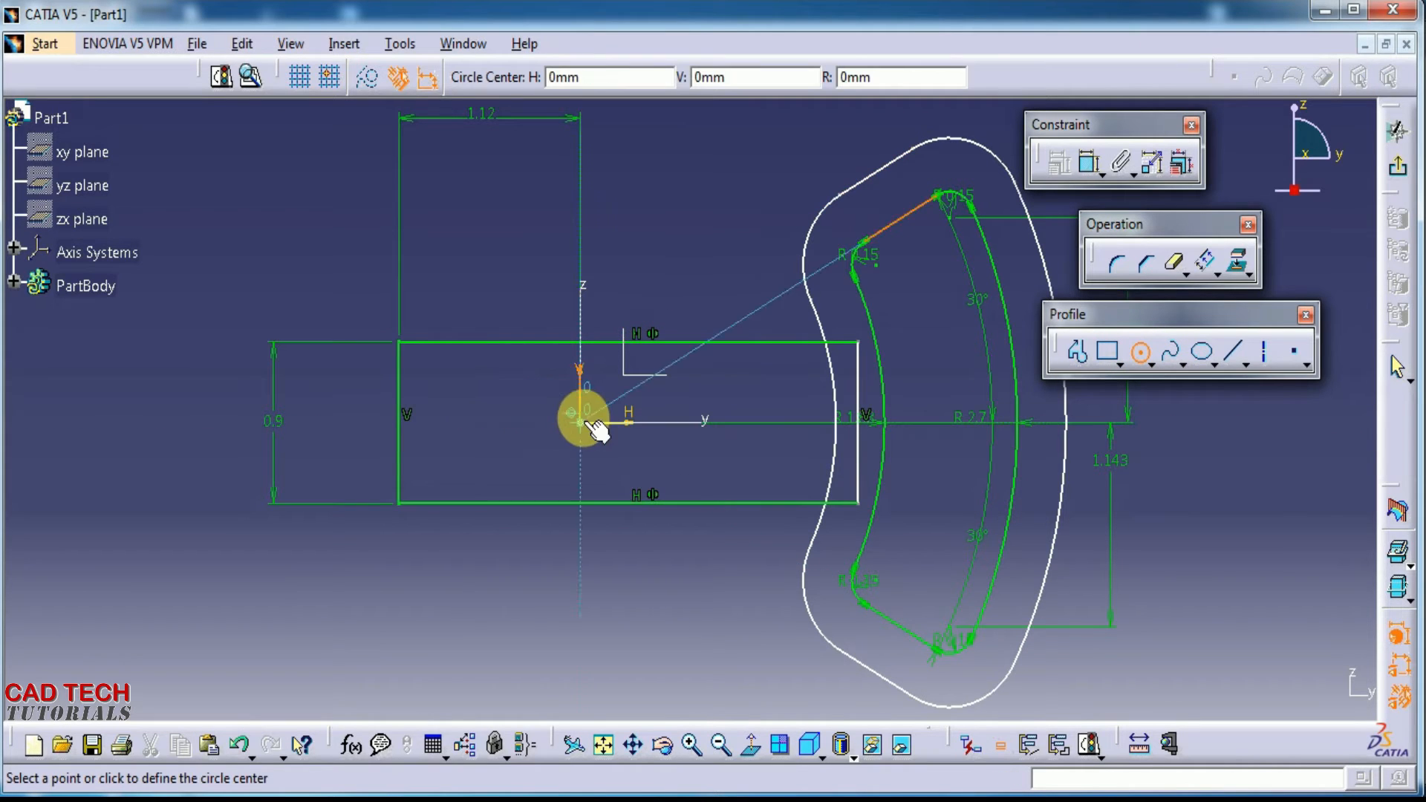
click(466, 423)
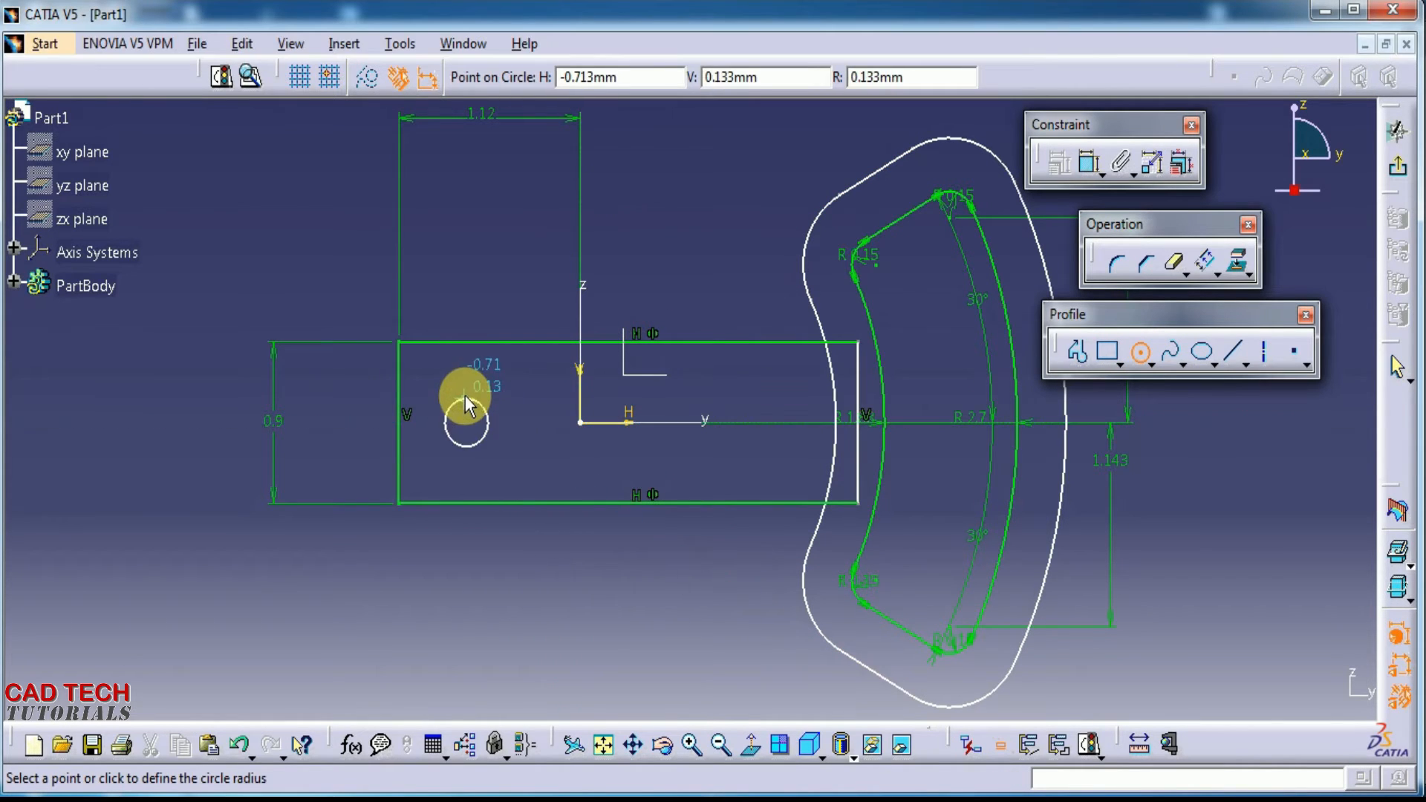
key(Tab)
key(Tab)
key(Tab)
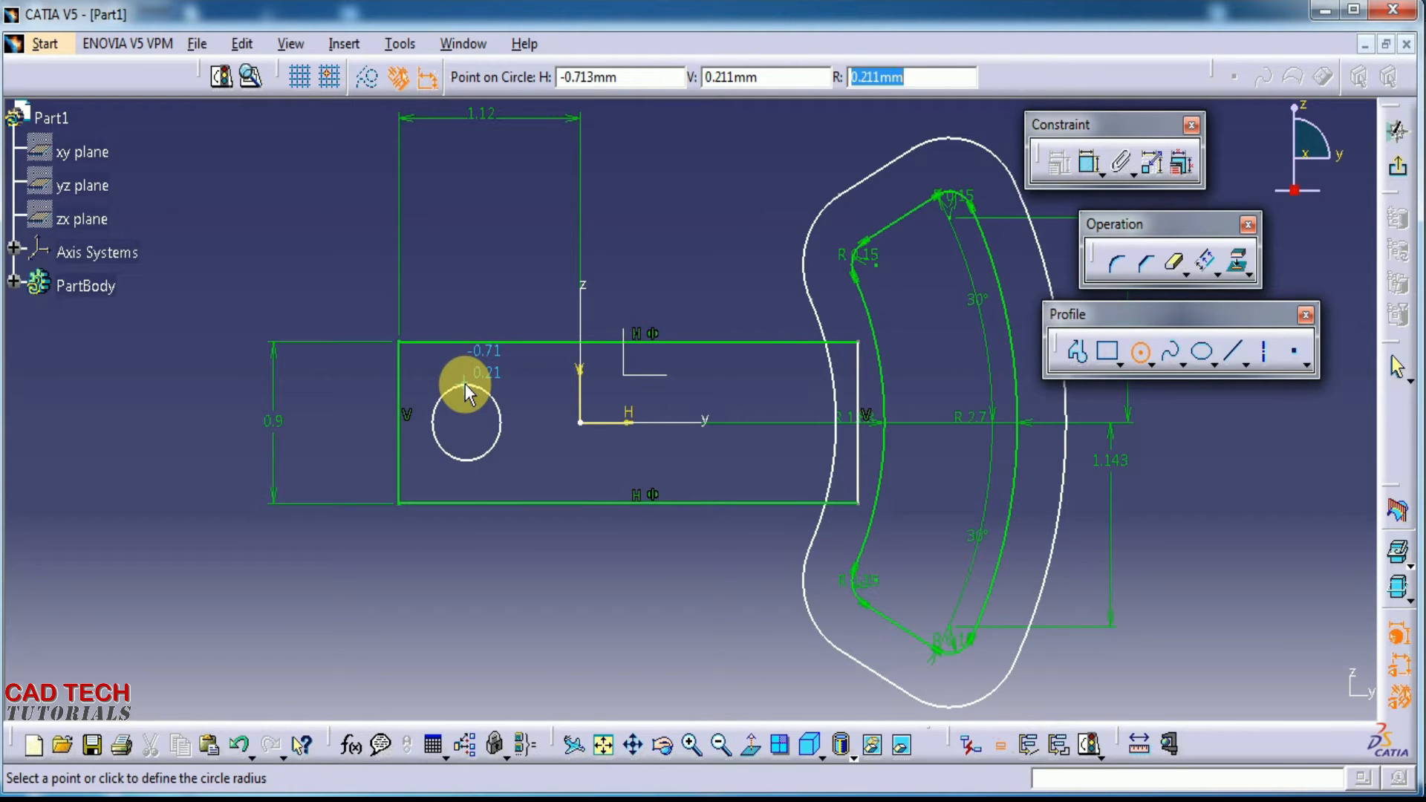
text(.3)
key(Return)
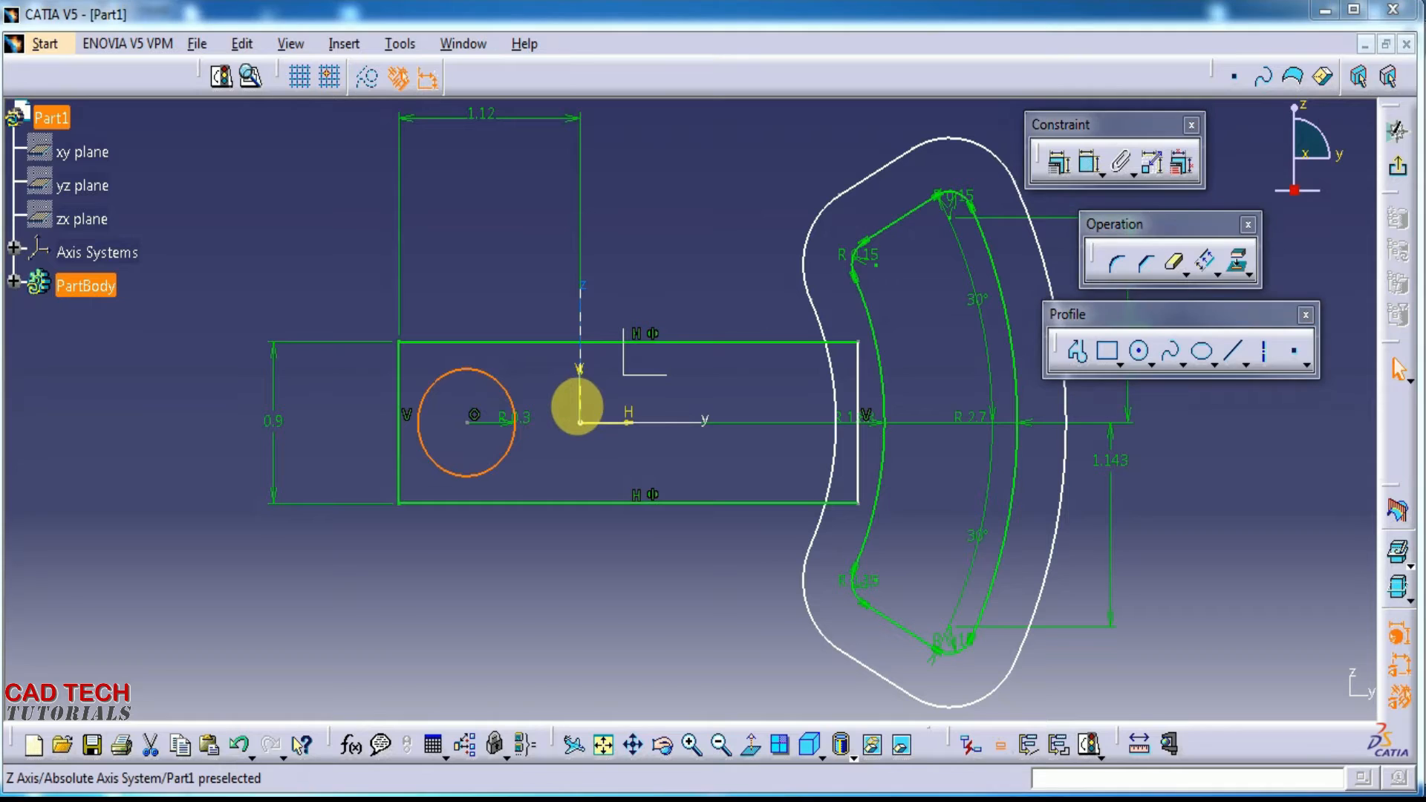
Add a second circle on the horizontal axis, just right of the origin, reusing the first circle's radius of 0.3 mm
key(alt+Tab)
key(alt+Tab)
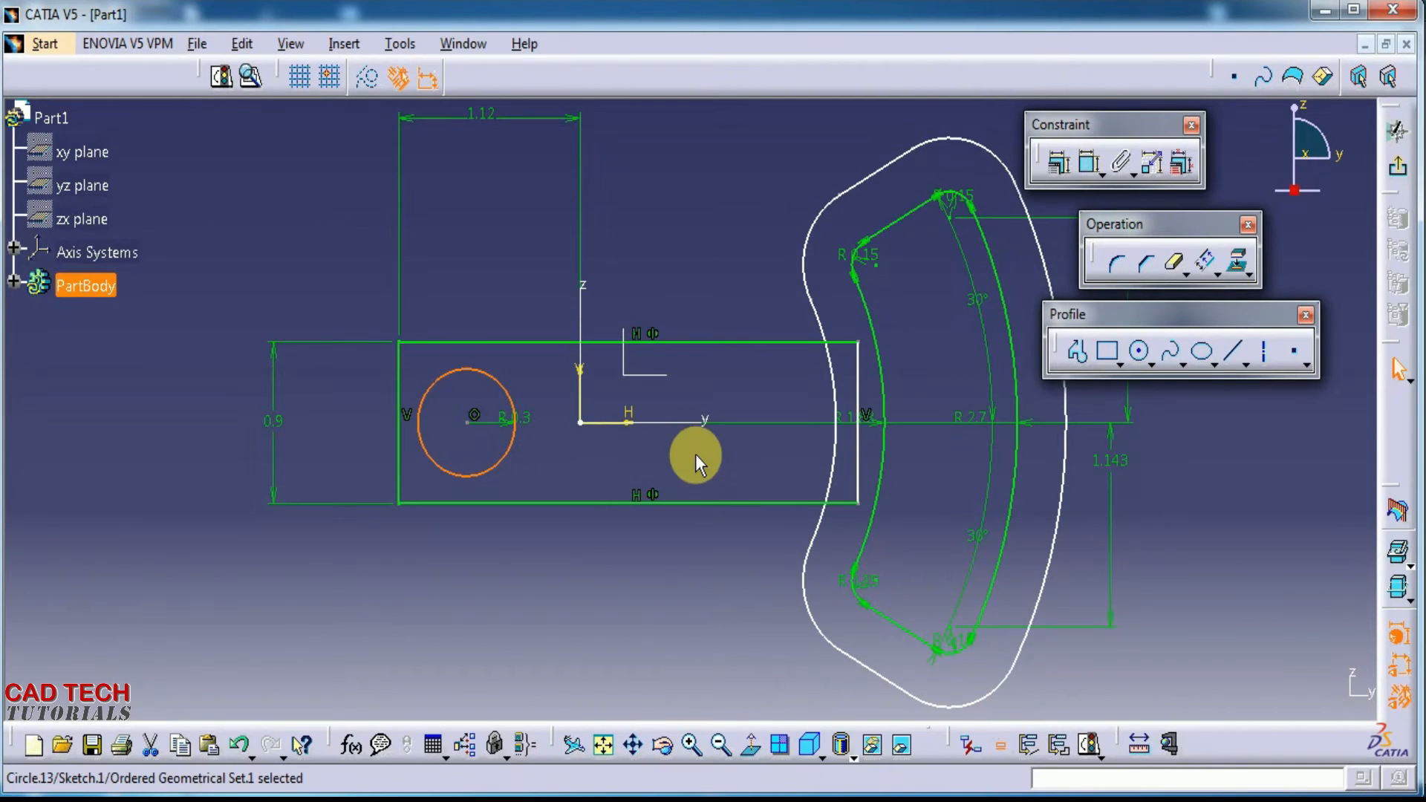
click(1139, 352)
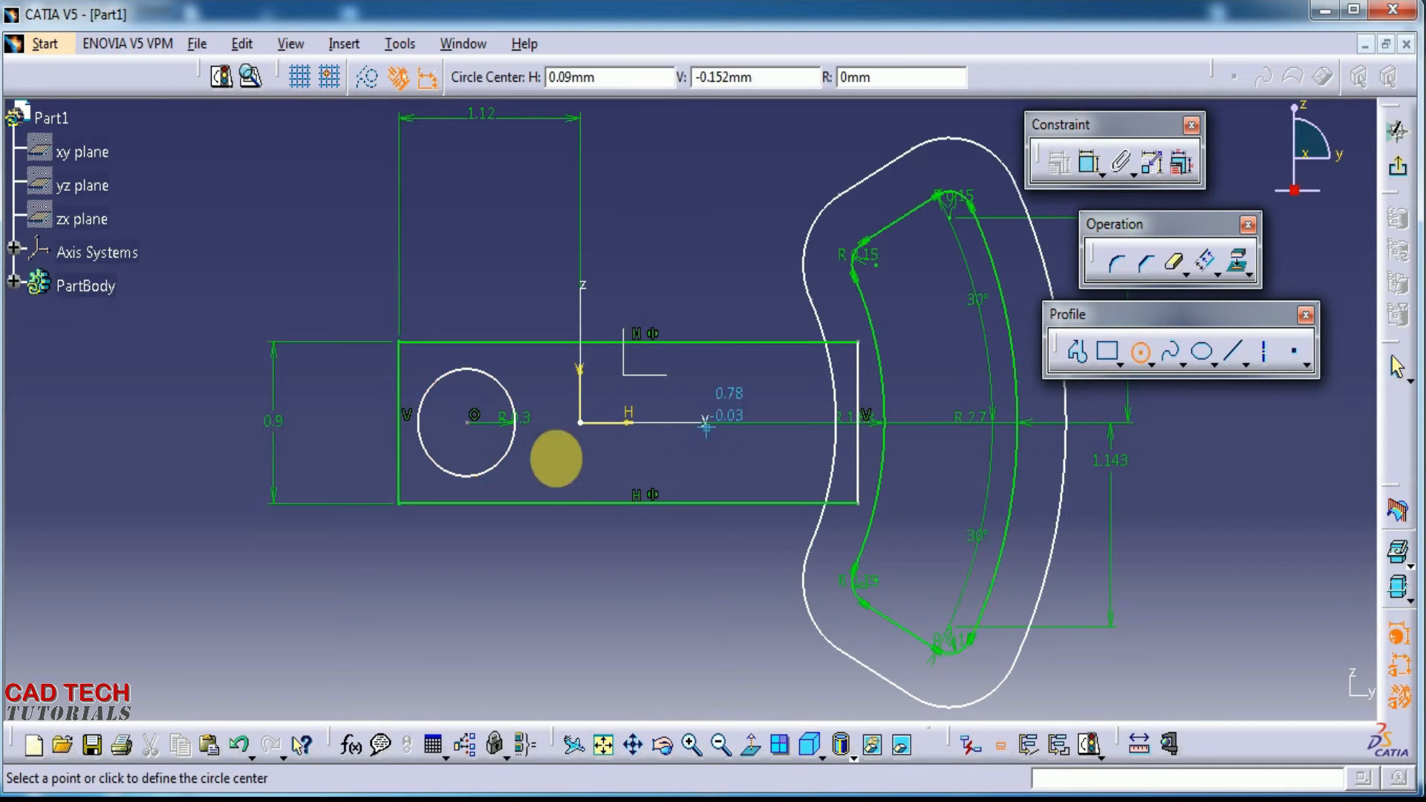
right_click(506, 448)
mouse_move(587, 630)
click(743, 630)
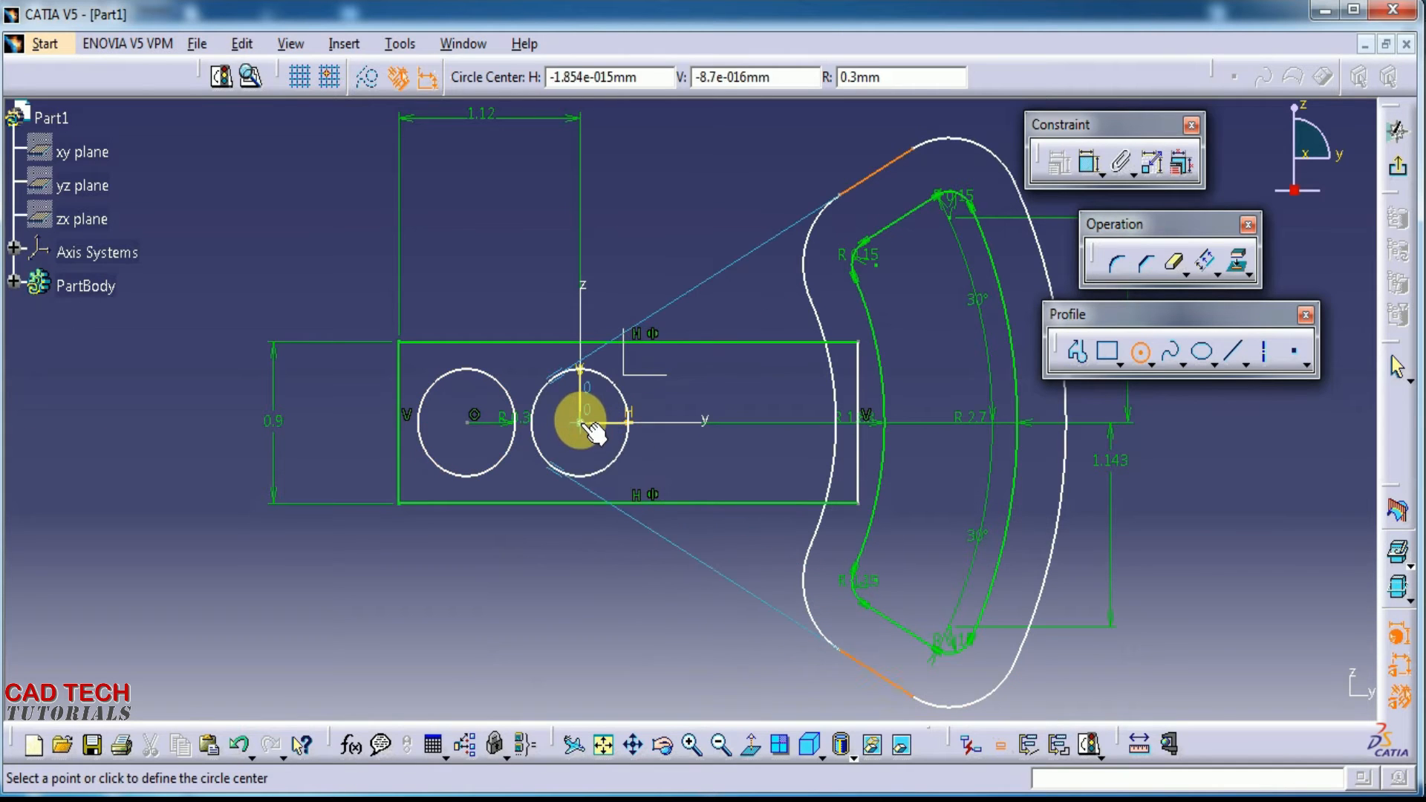
click(618, 422)
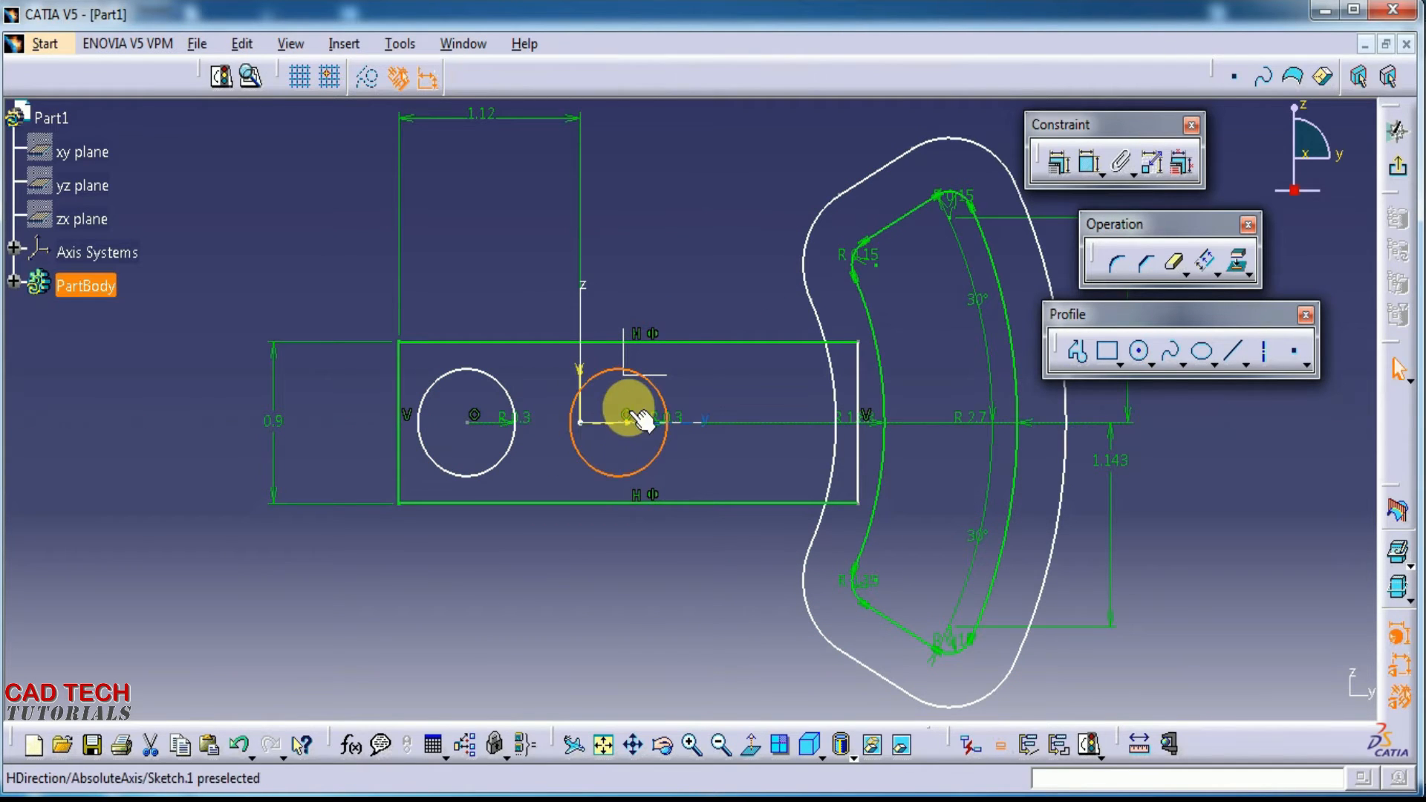
click(717, 244)
middle_drag(719, 245, 733, 278)
key(alt+Tab)
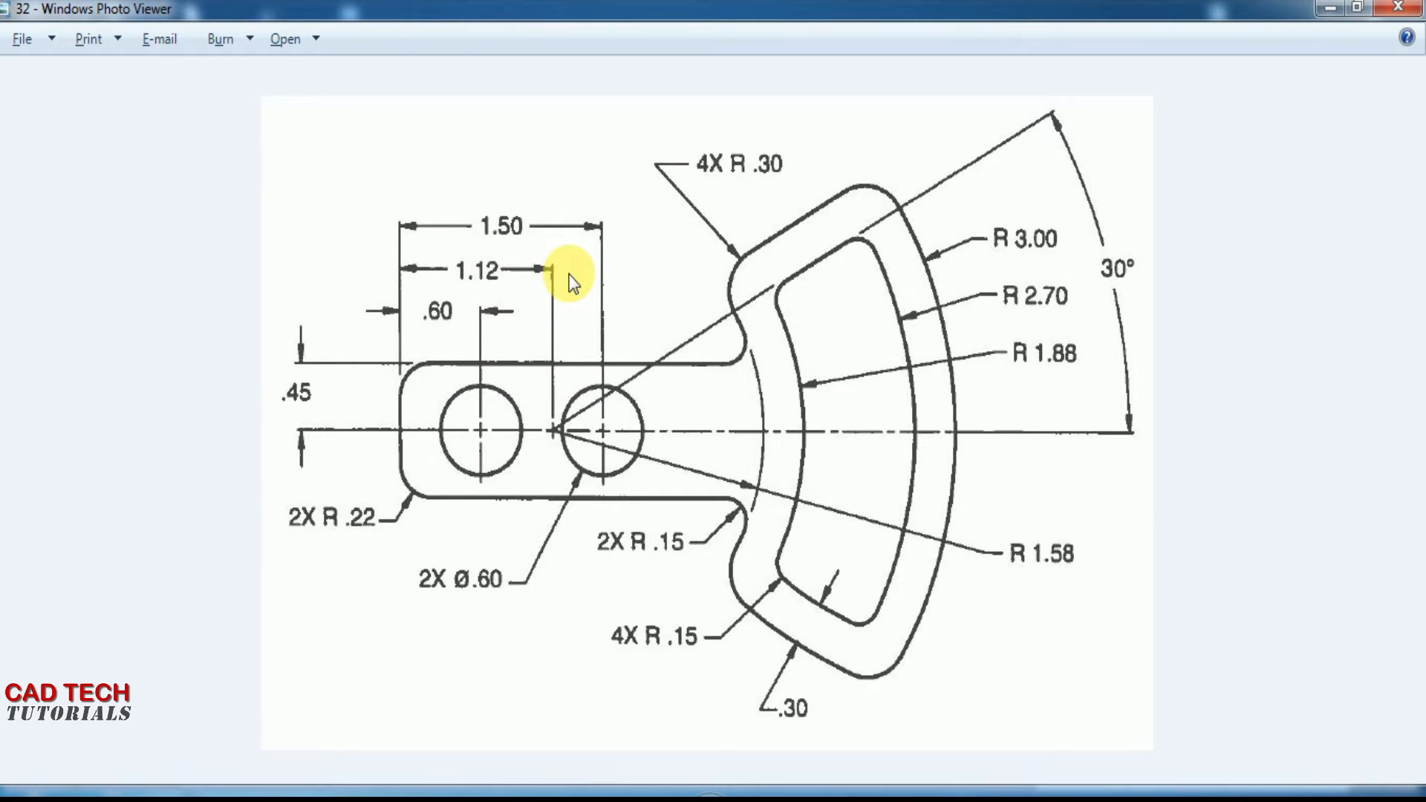
key(alt+Tab)
click(1089, 162)
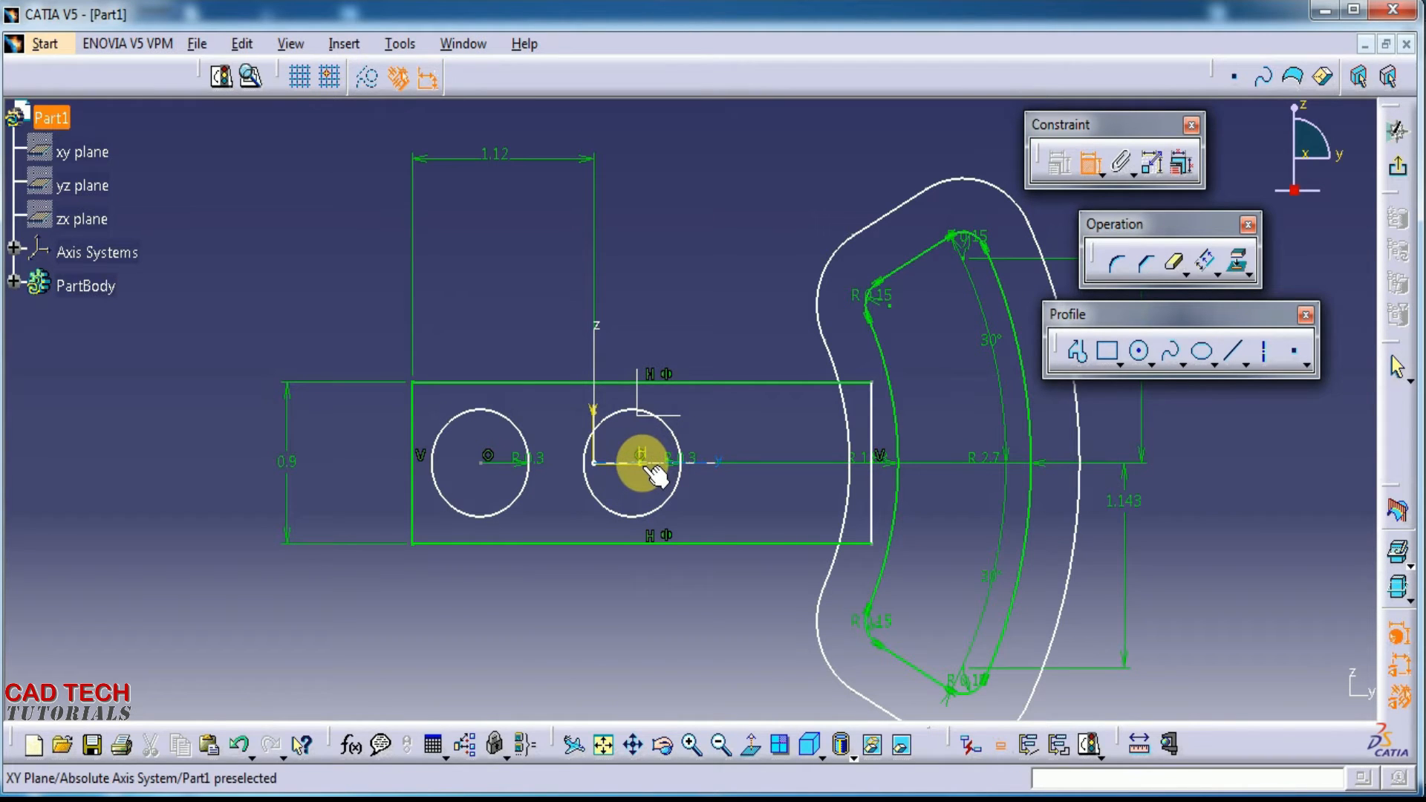
click(643, 459)
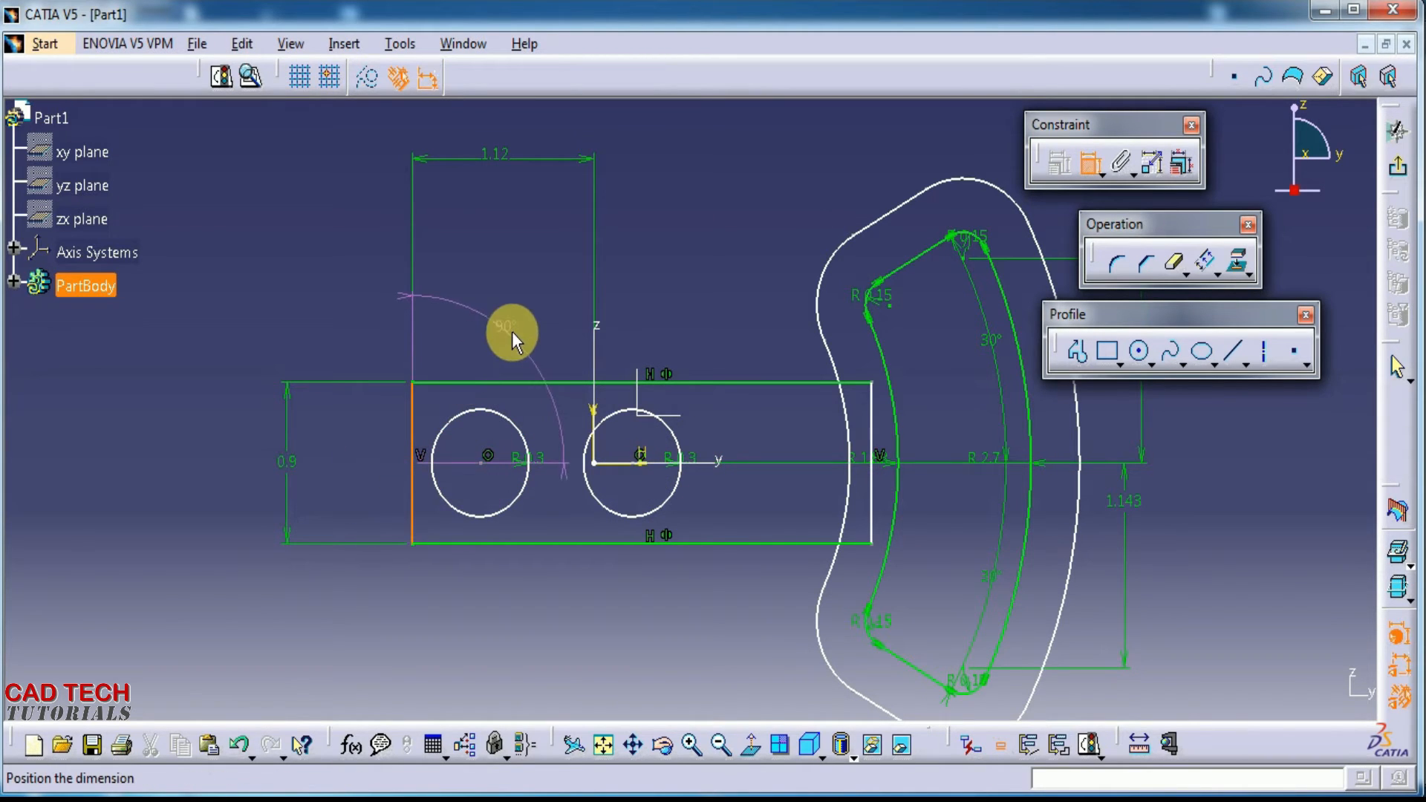
right_click(511, 331)
click(495, 342)
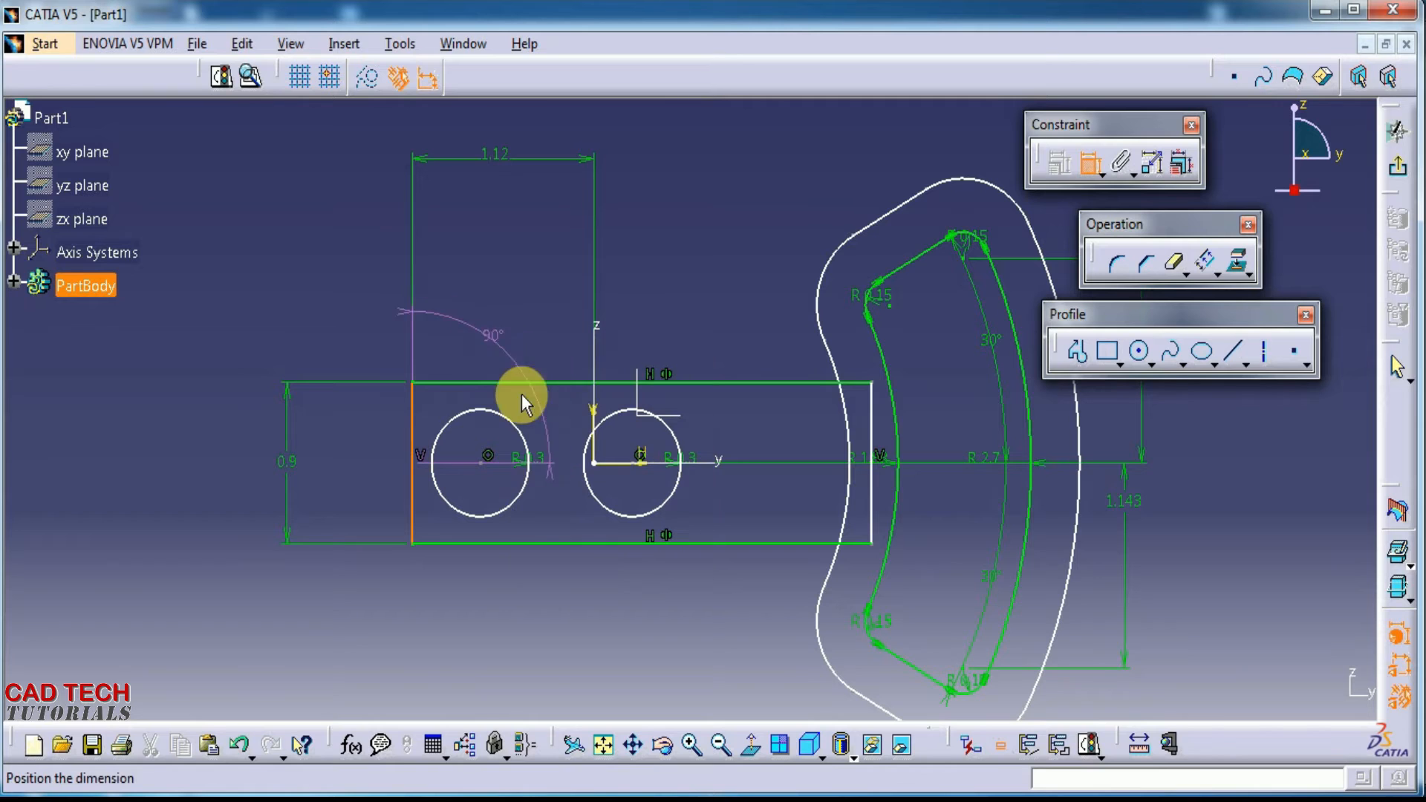
ctrl+middle_drag(579, 573, 569, 392)
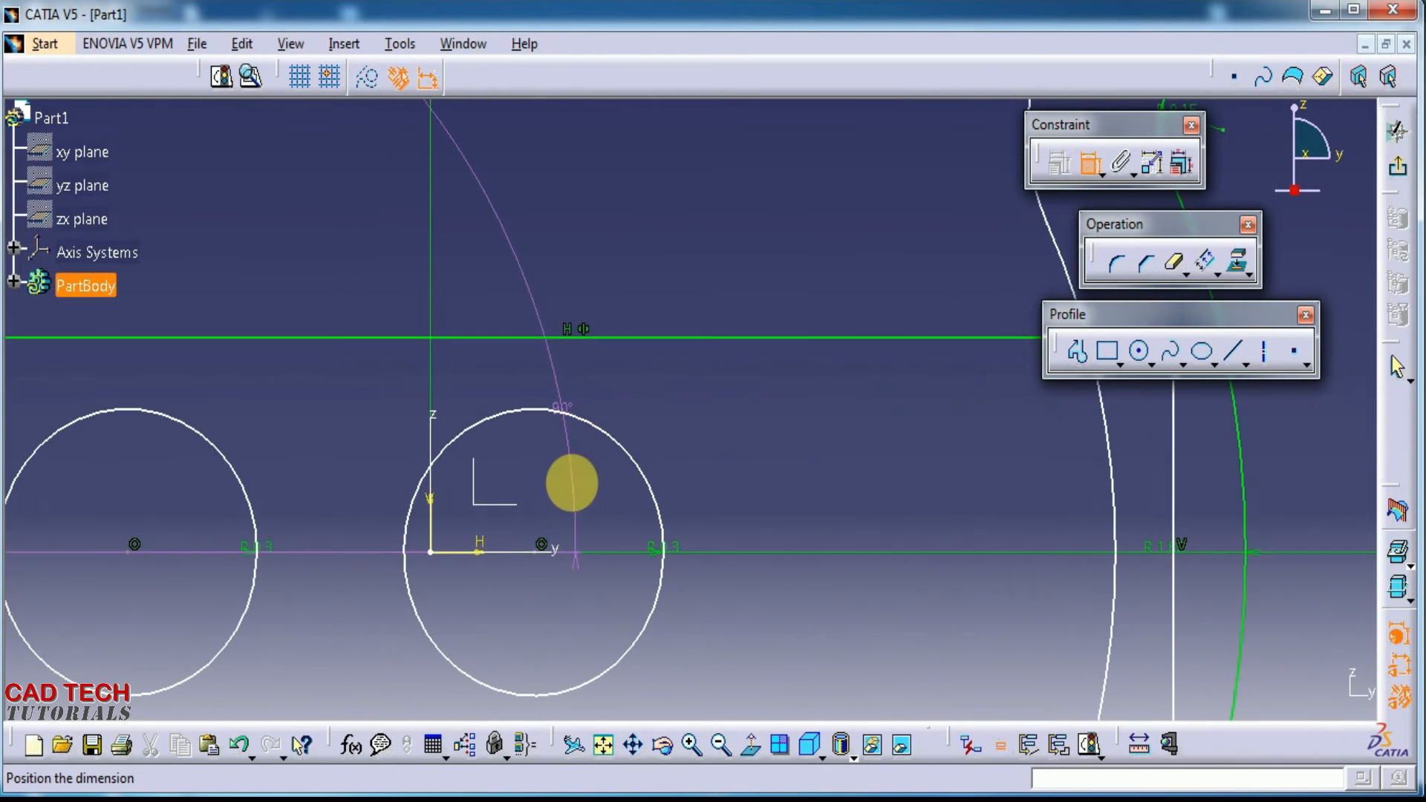
key(Escape)
Dimension the horizontal distance from the rectangle's left edge to the centre of the right circle
click(1088, 172)
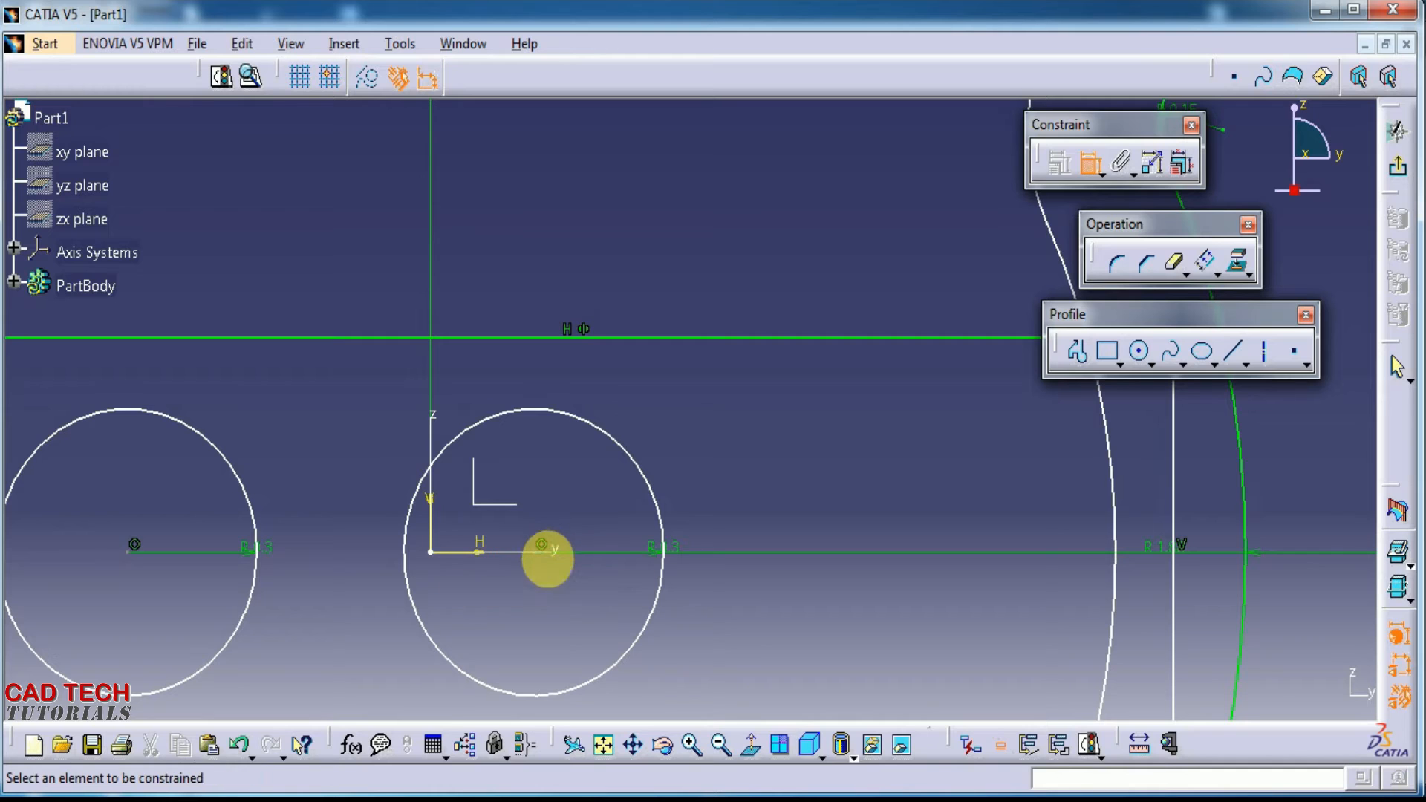
click(538, 551)
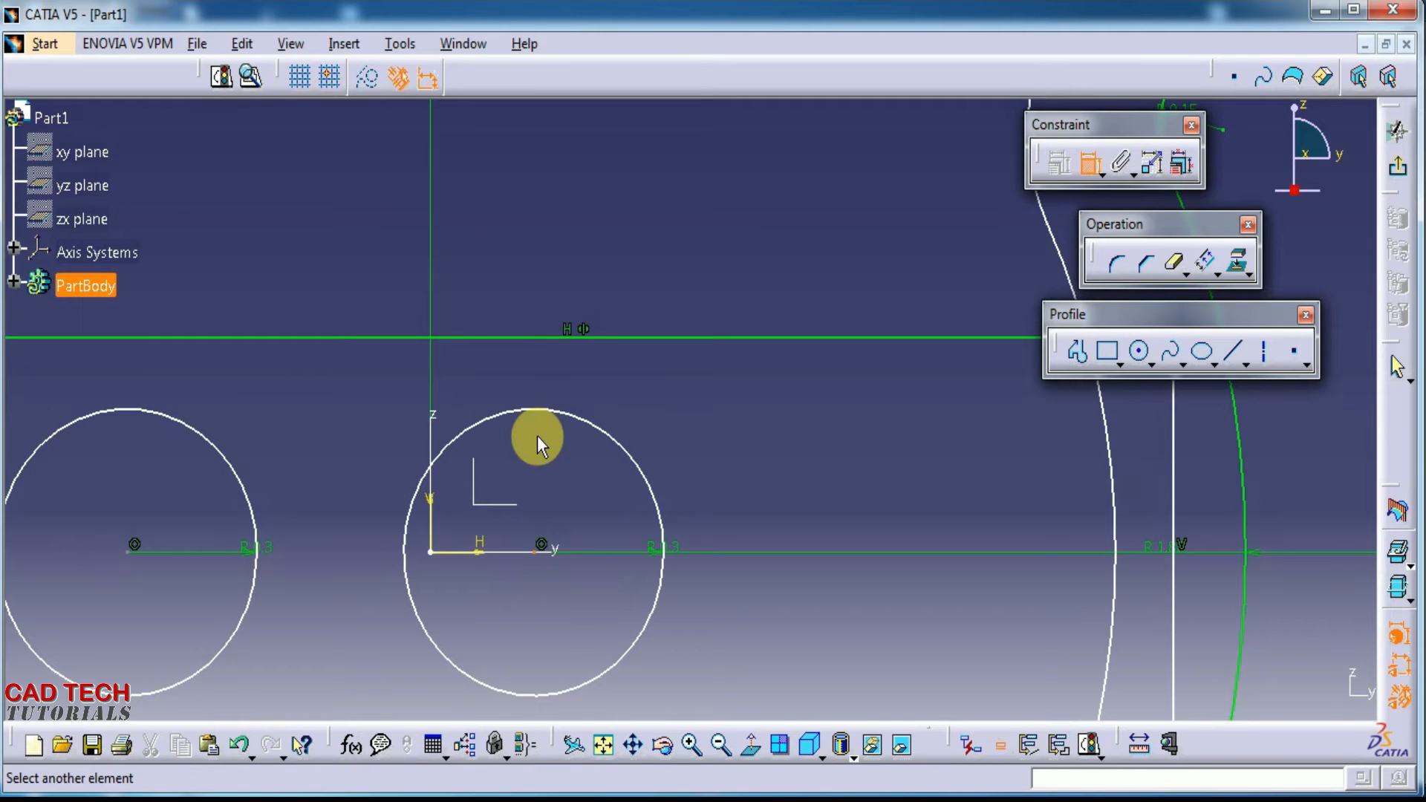
middle_drag(317, 466, 566, 445)
click(228, 478)
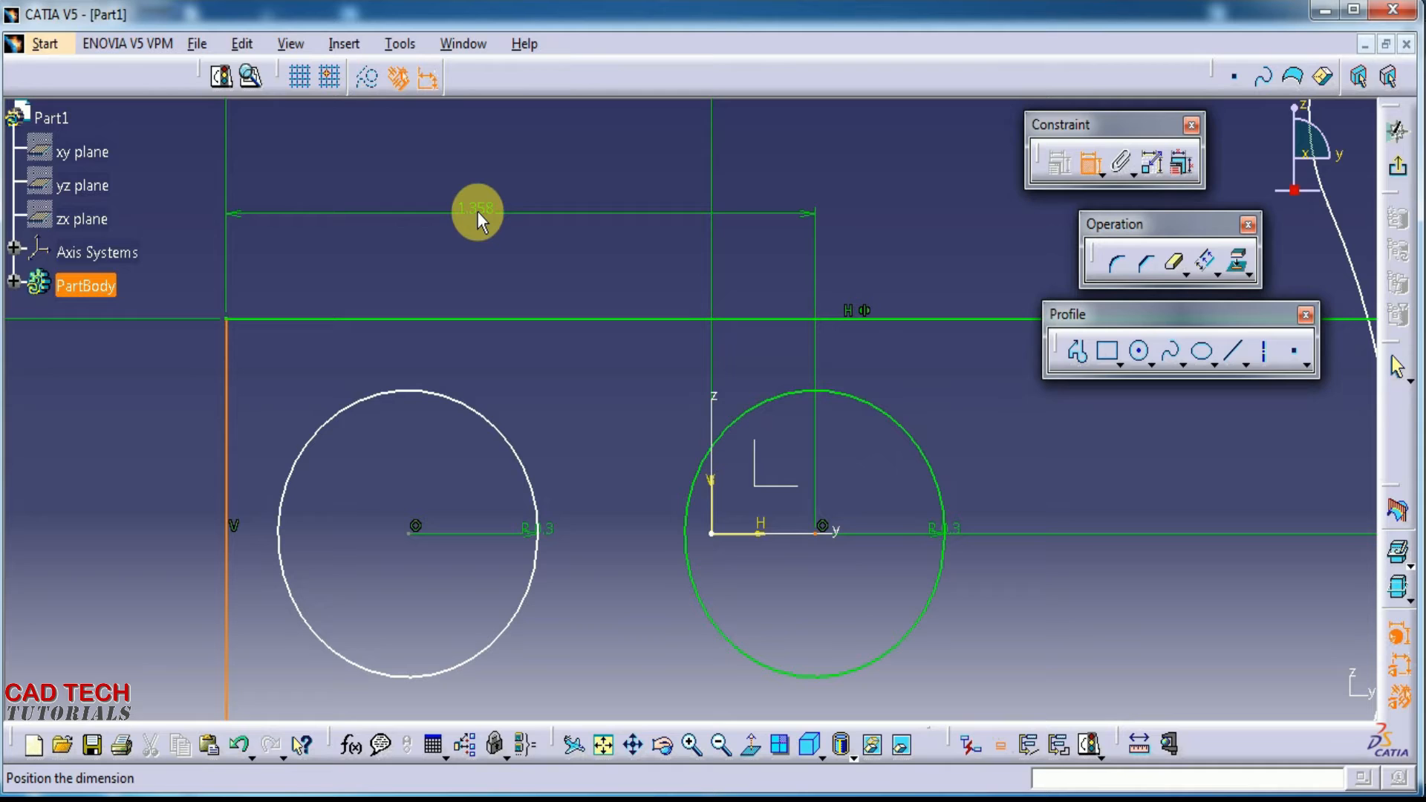
key(alt+Tab)
key(alt+Tab)
click(477, 211)
click(477, 210)
Set the right circle's centre distance from the rectangle's left edge to 1.5 mm
double_click(483, 220)
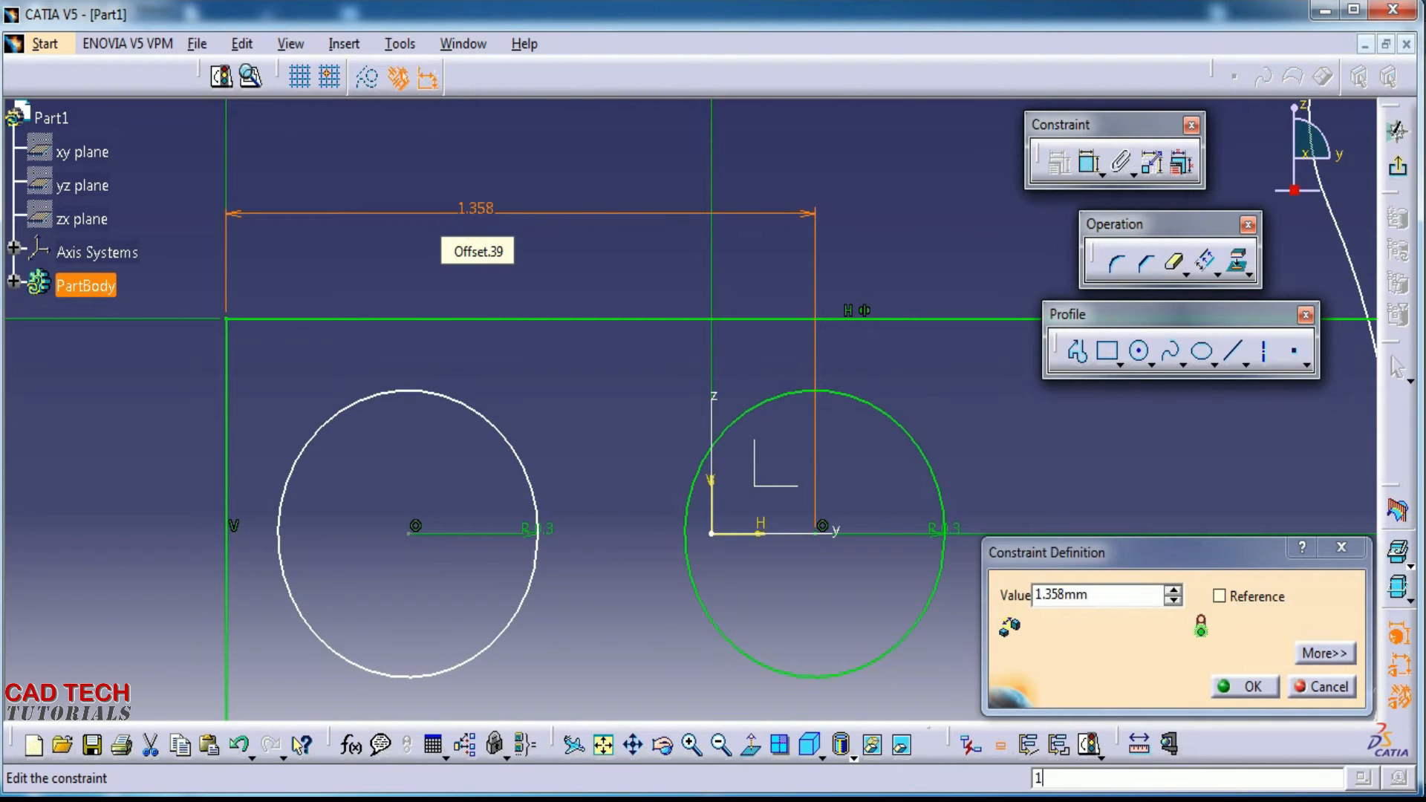
double_click(1112, 596)
text(1)
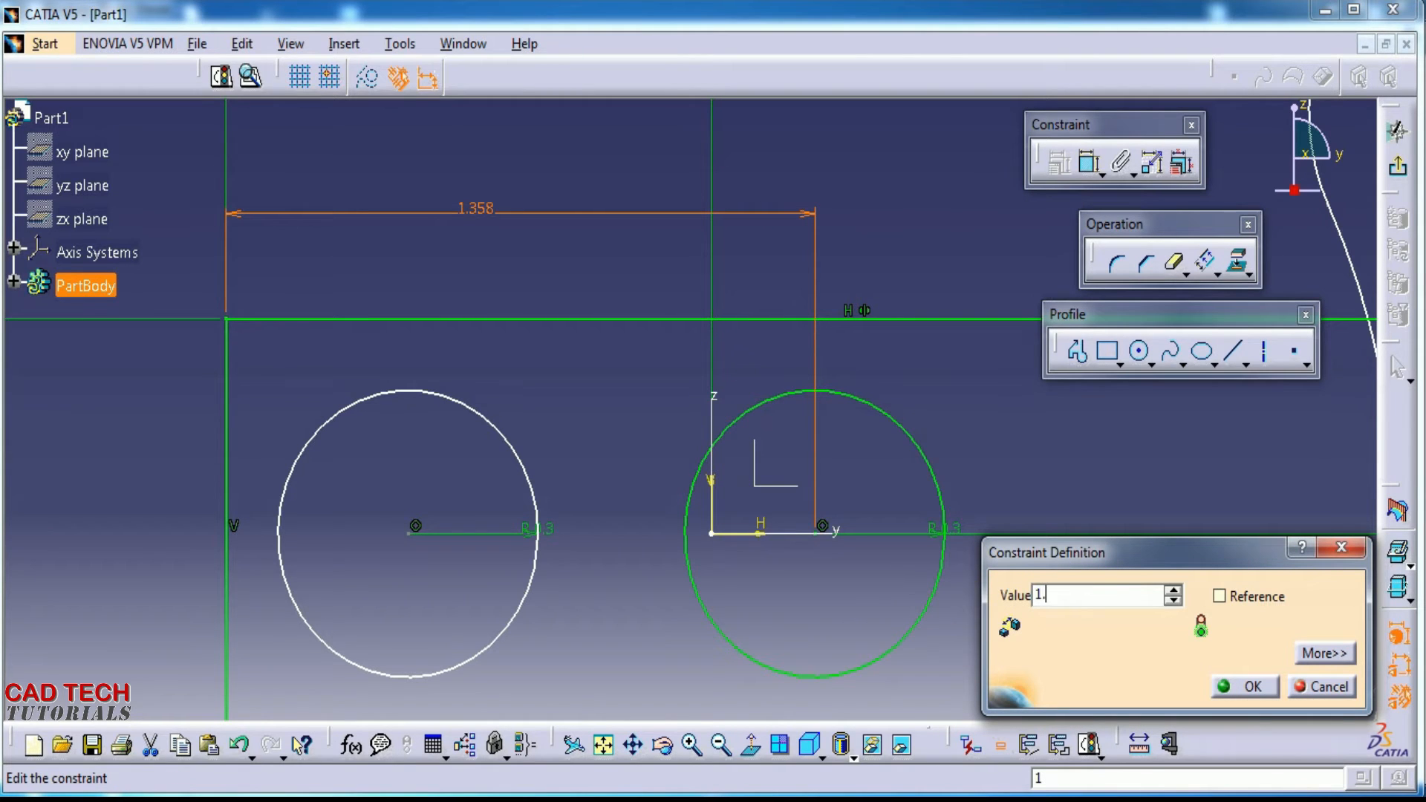
text(.5)
key(Tab)
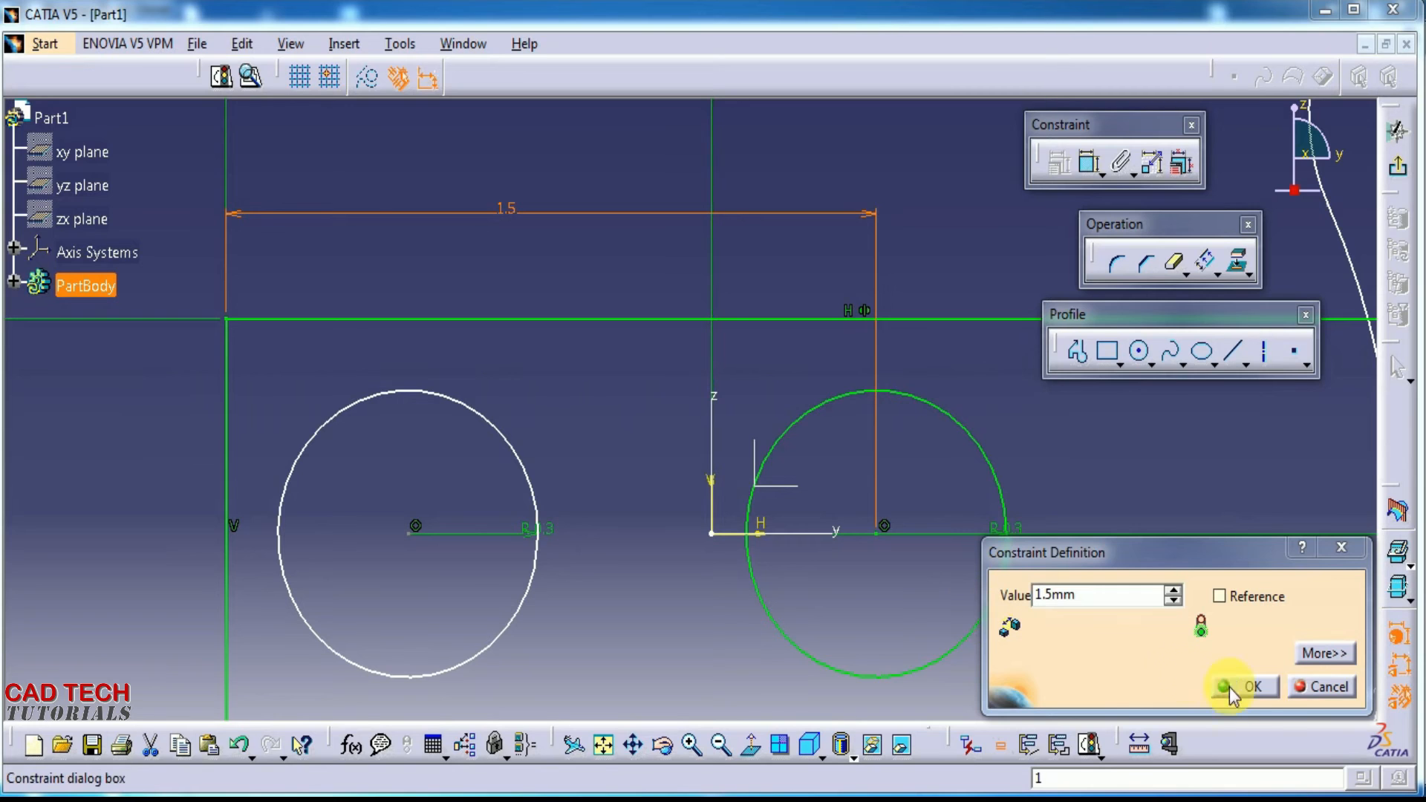
click(1267, 688)
Dimension the left circle's centre from the rectangle's left edge and set the distance to 0.6 mm
key(alt+Tab)
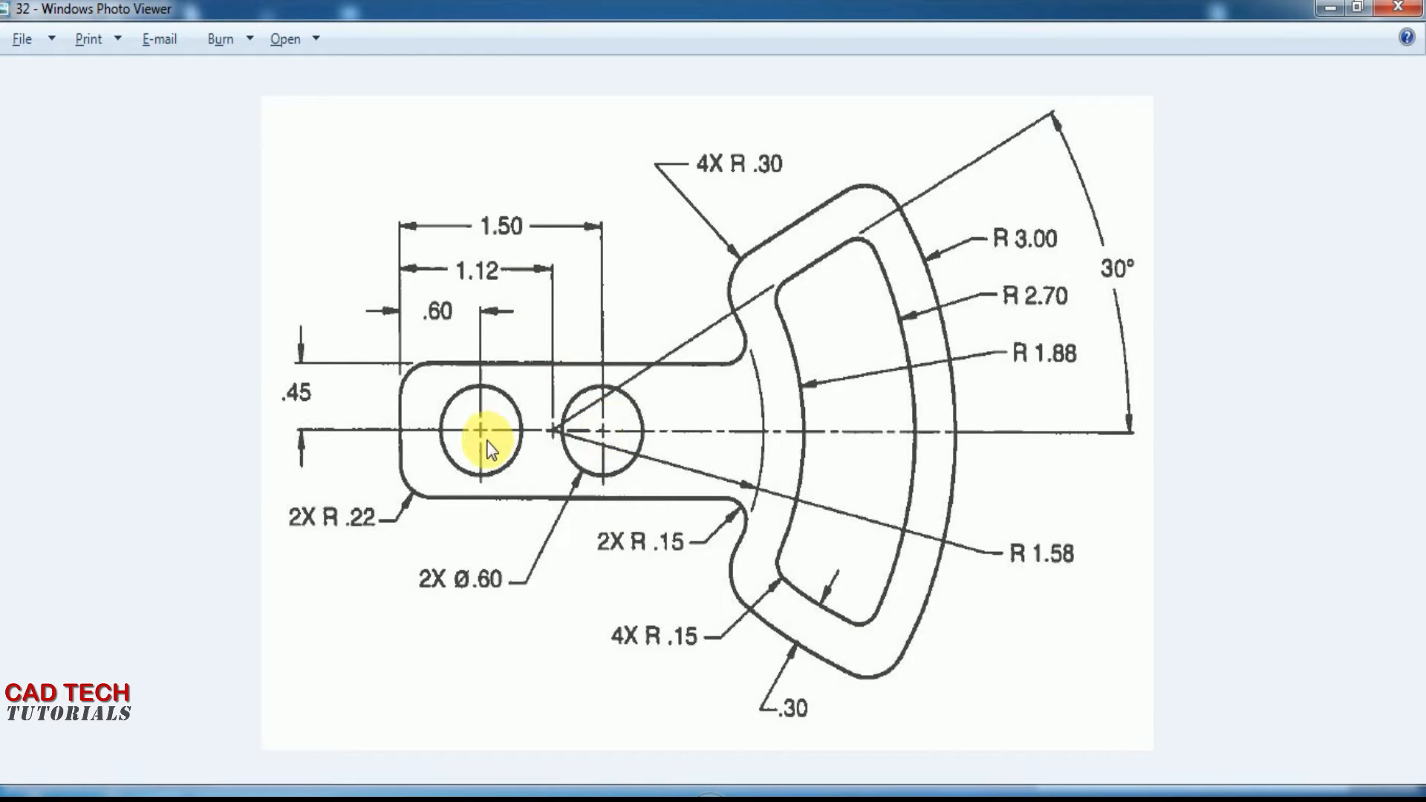
key(alt+Tab)
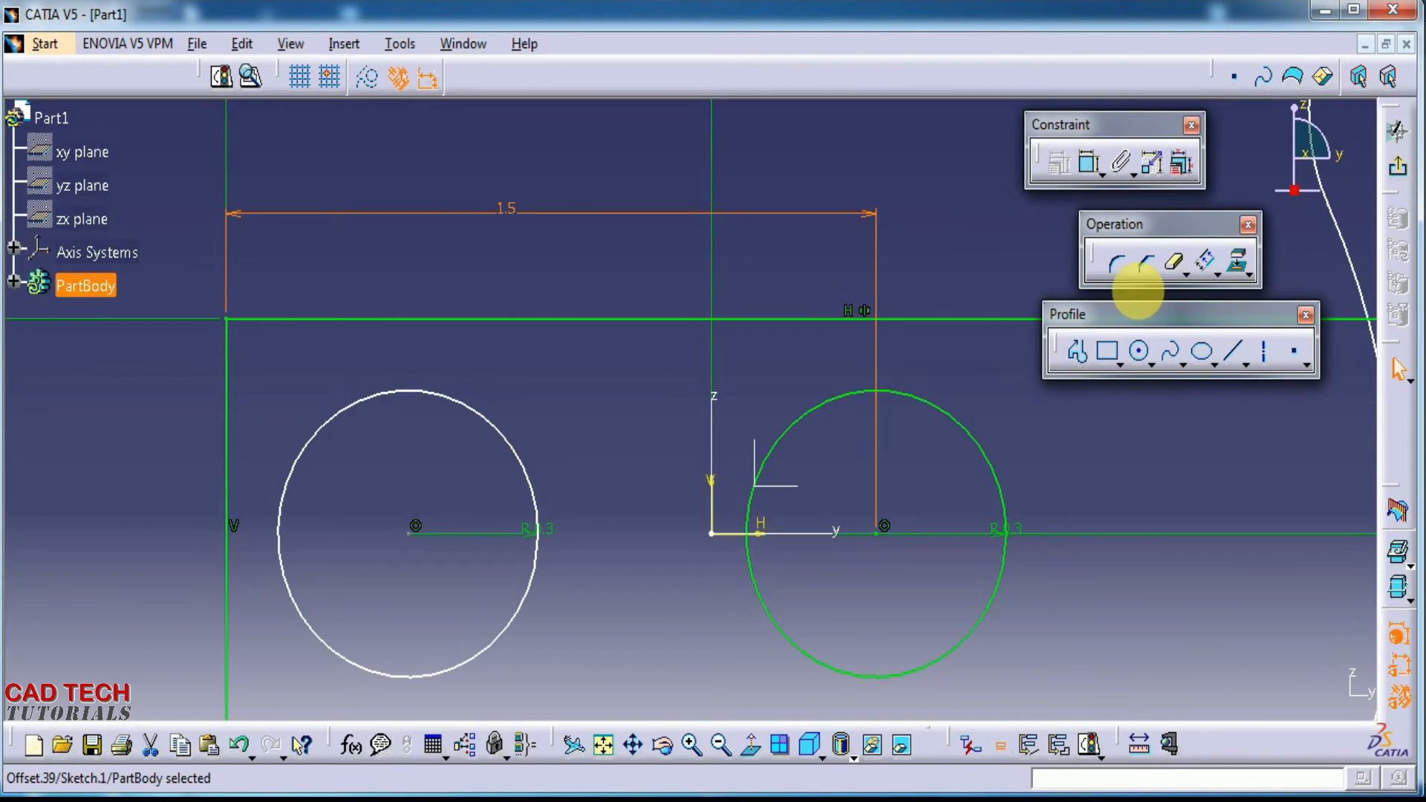
click(1088, 167)
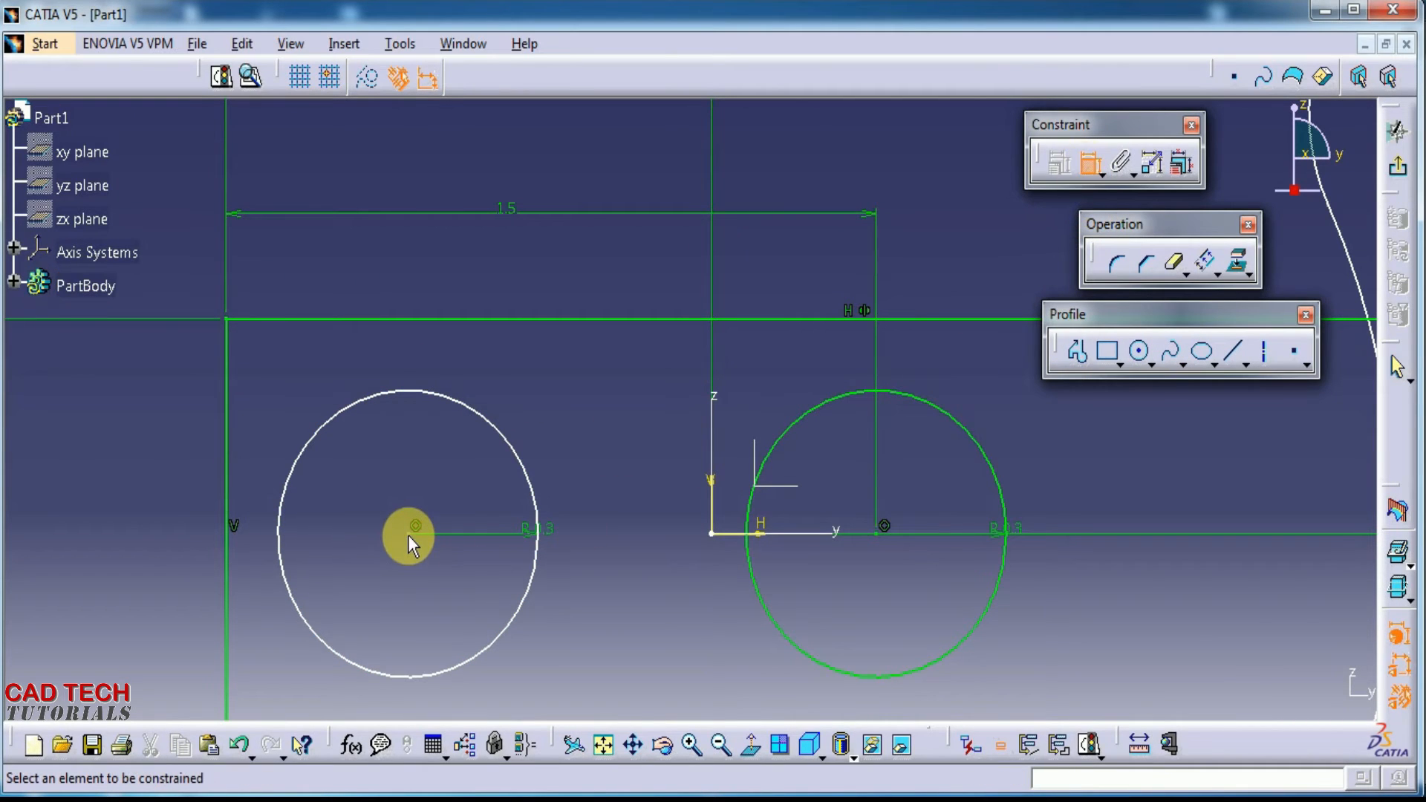
click(226, 575)
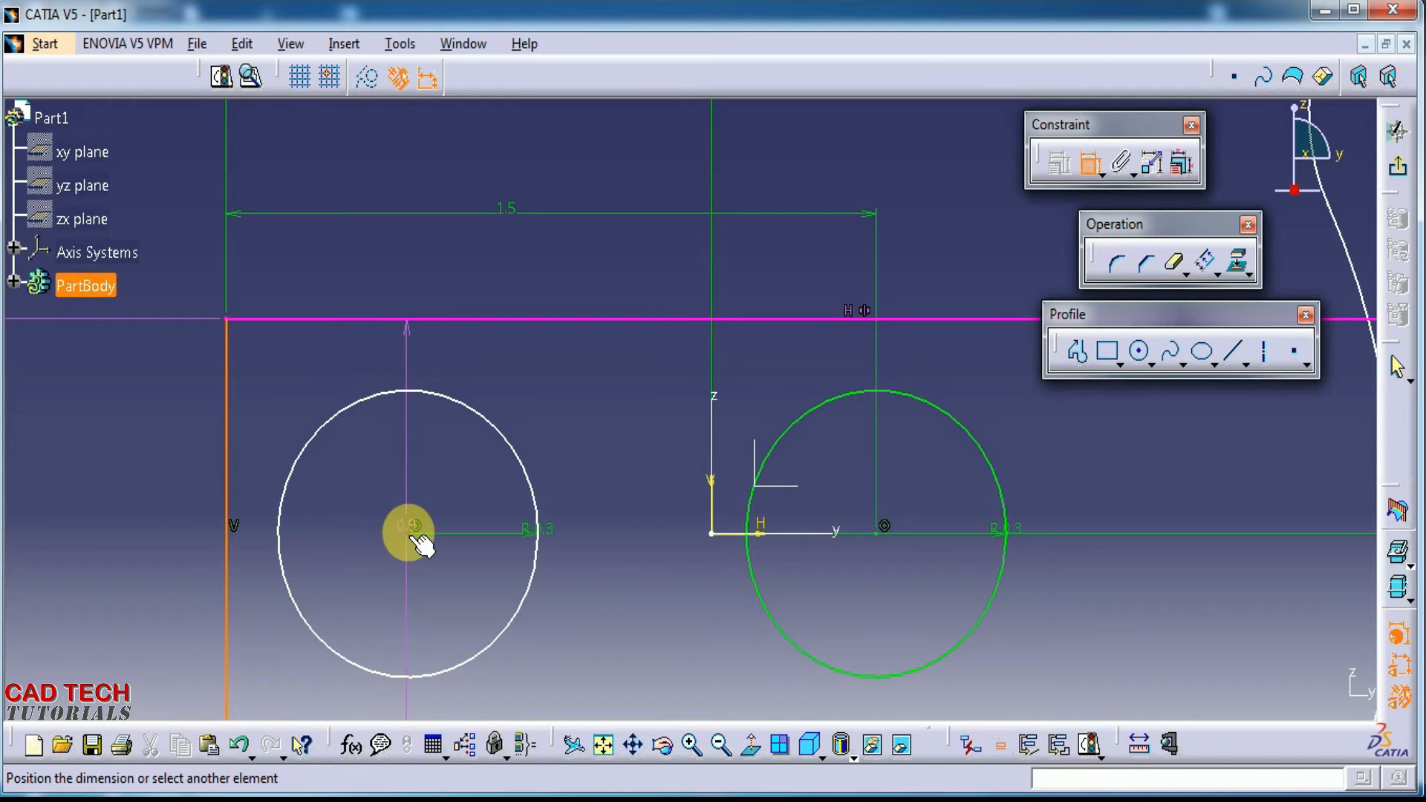
click(407, 530)
click(370, 273)
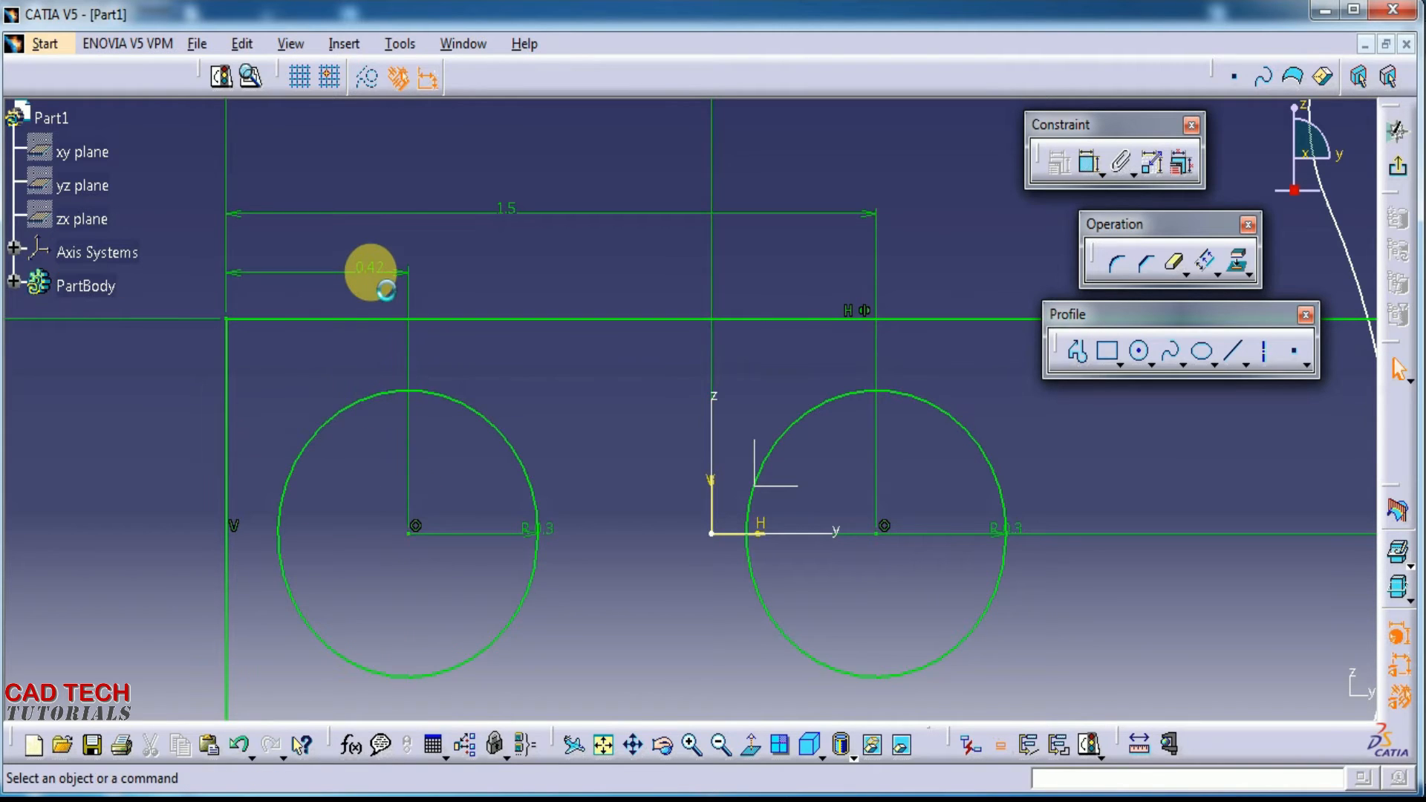
double_click(375, 275)
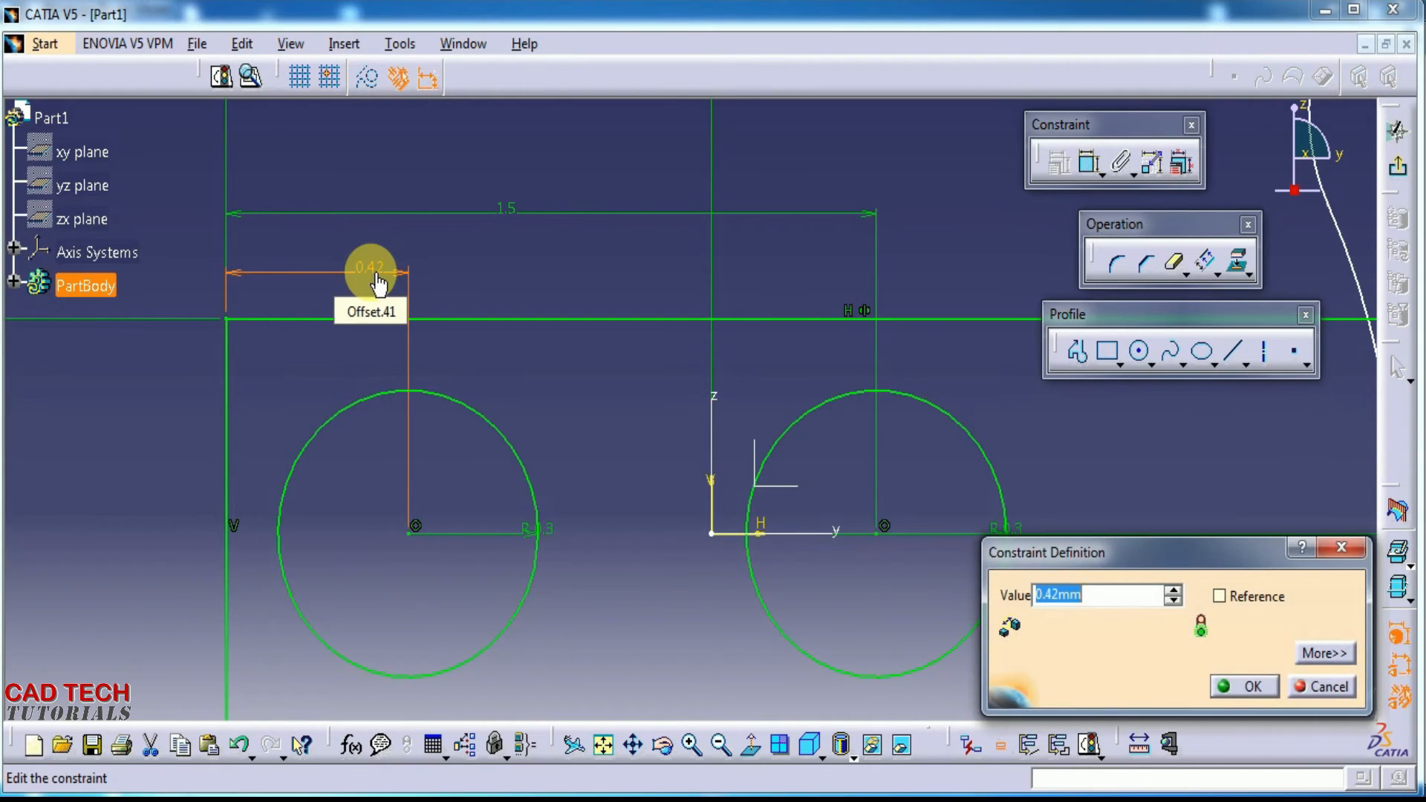
text(.60)
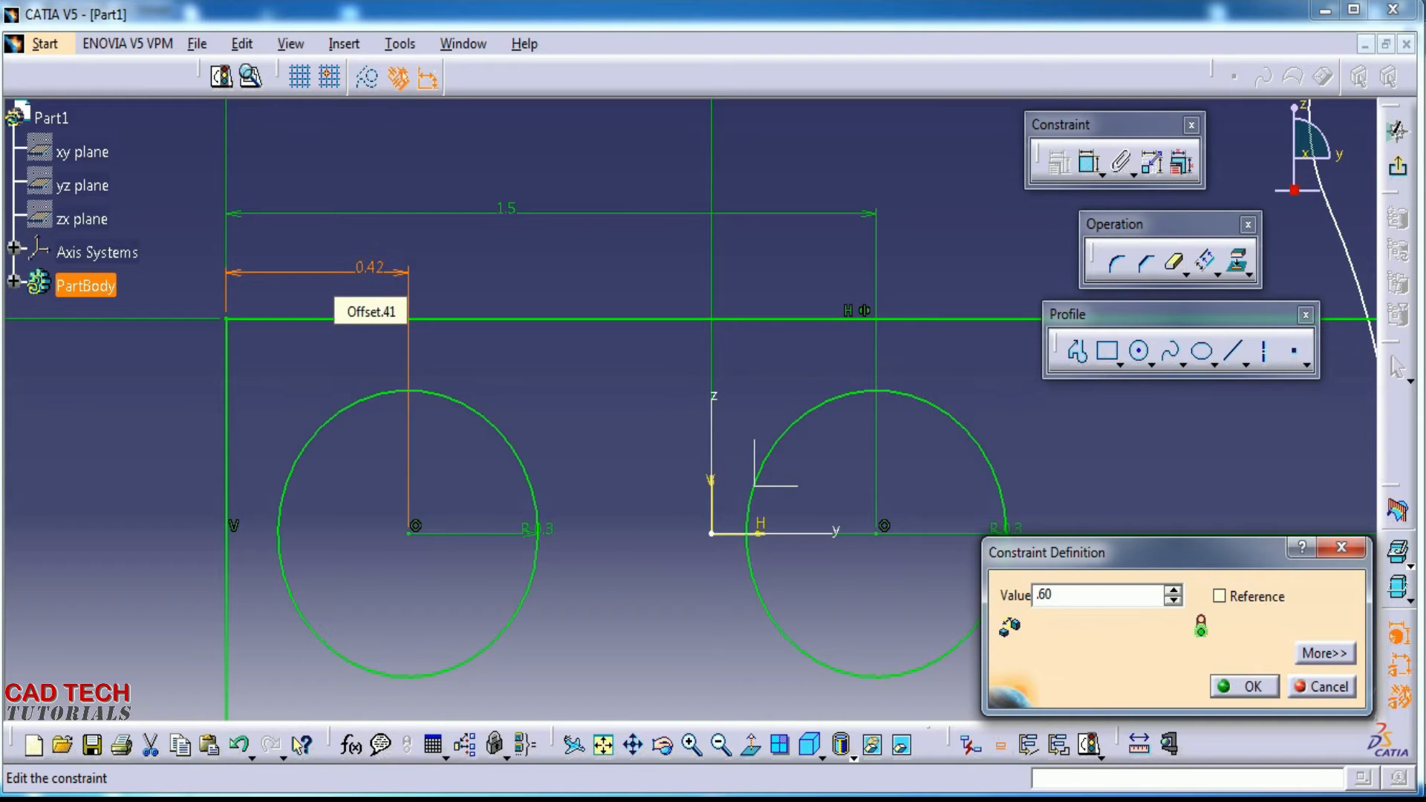
key(Return)
click(370, 272)
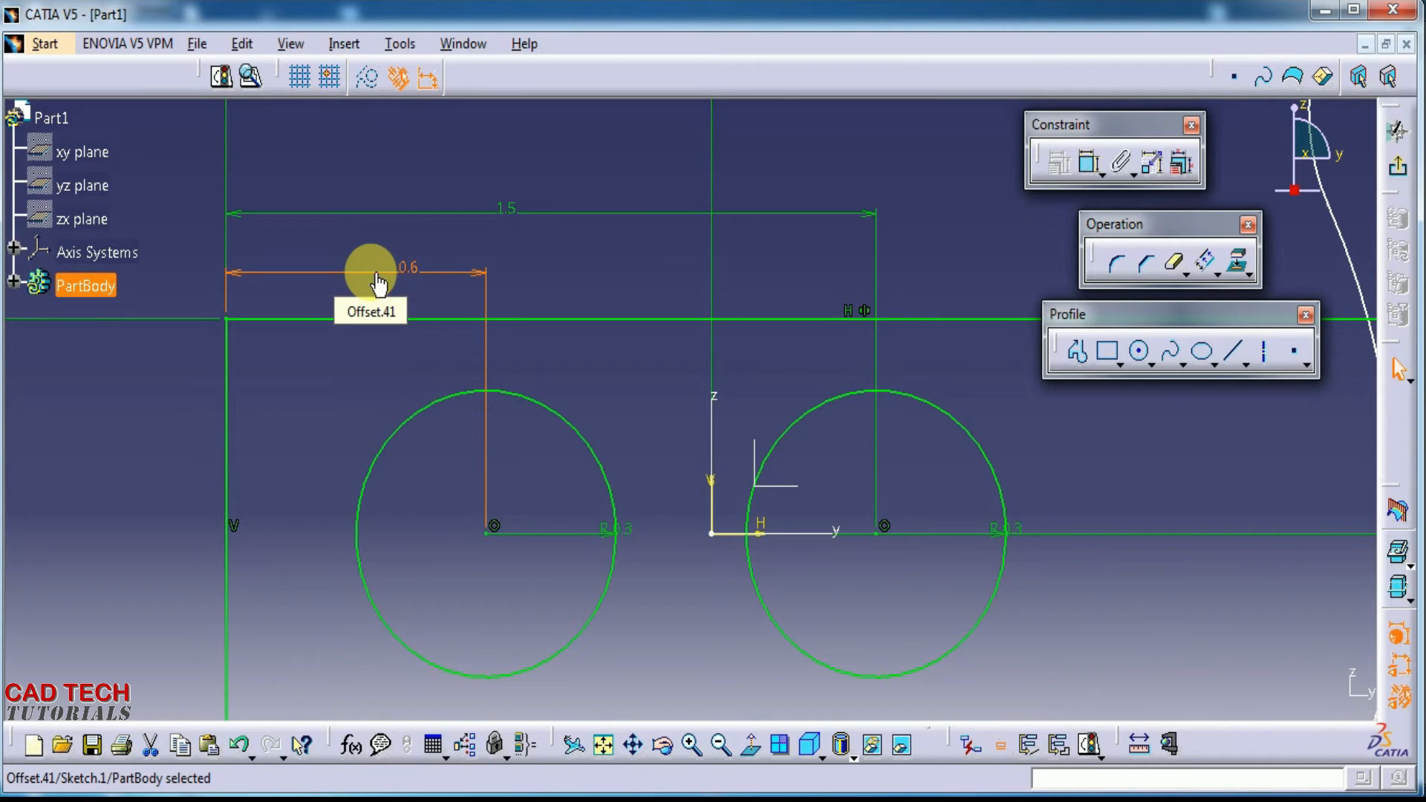
Rearrange the 1.5, 1.12 and 0.6 dimensions above the rectangle into a neat stack like the reference drawing
mouse_move(350, 444)
middle_down()
mouse_move(350, 547)
mouse_move(548, 631)
mouse_move(493, 624)
middle_up()
key(alt+Tab)
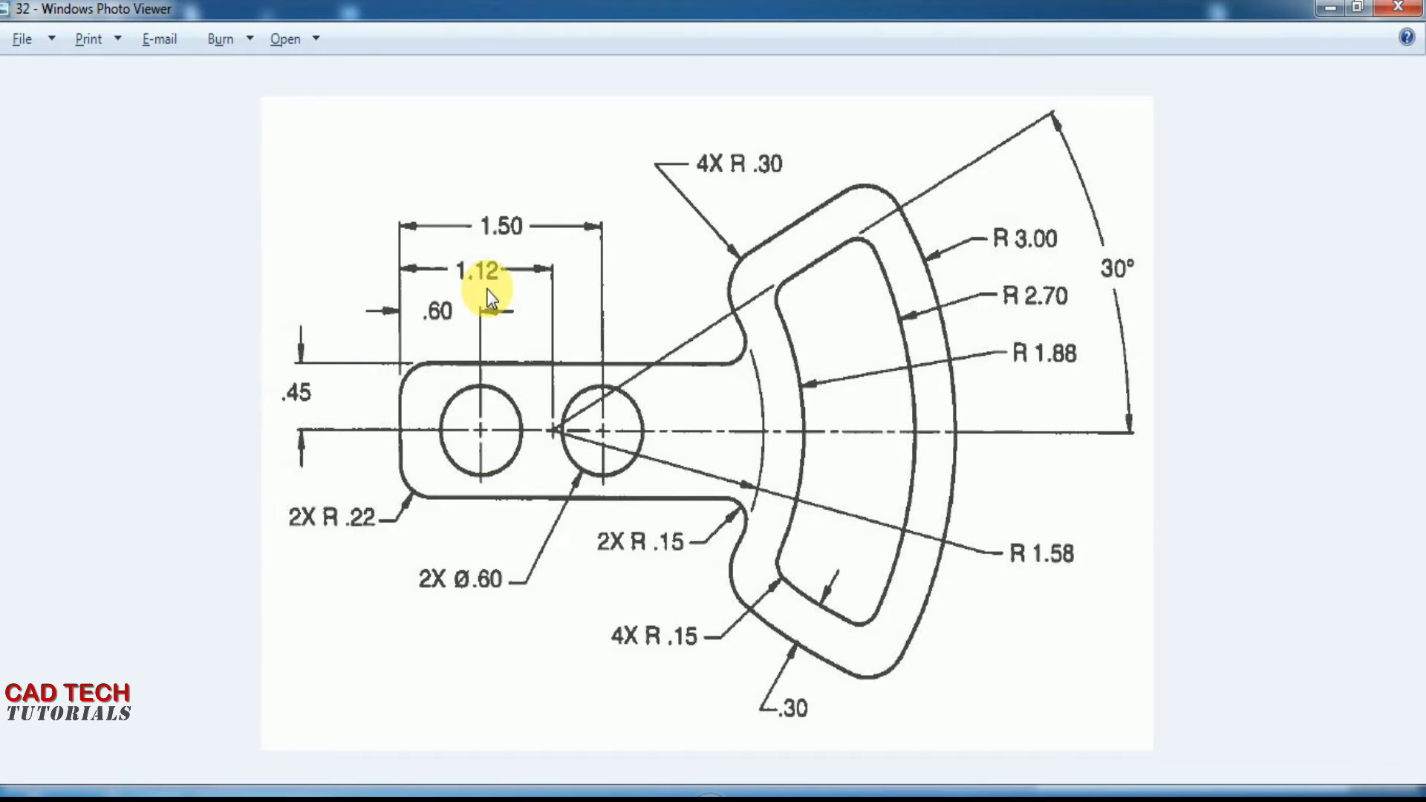
key(alt+Tab)
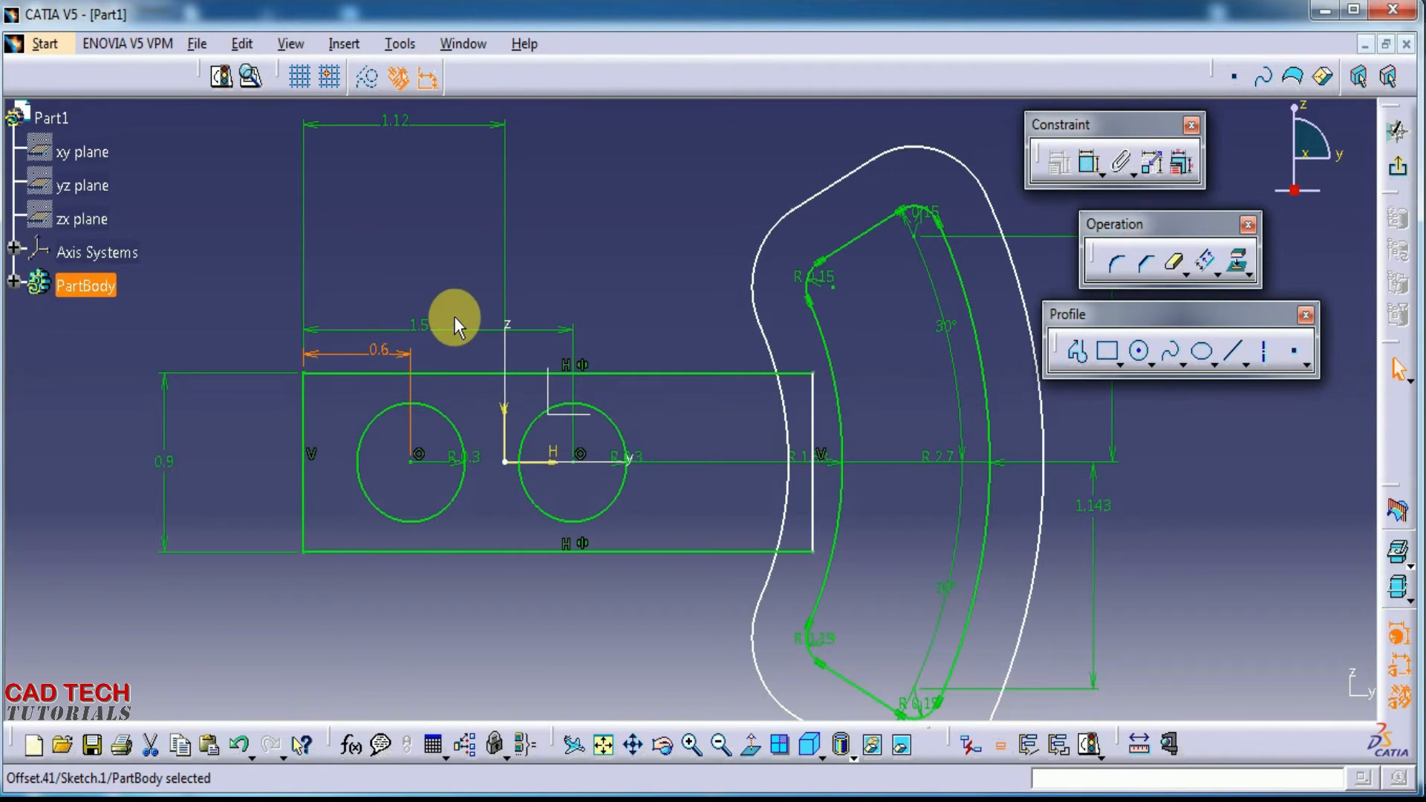
click(580, 247)
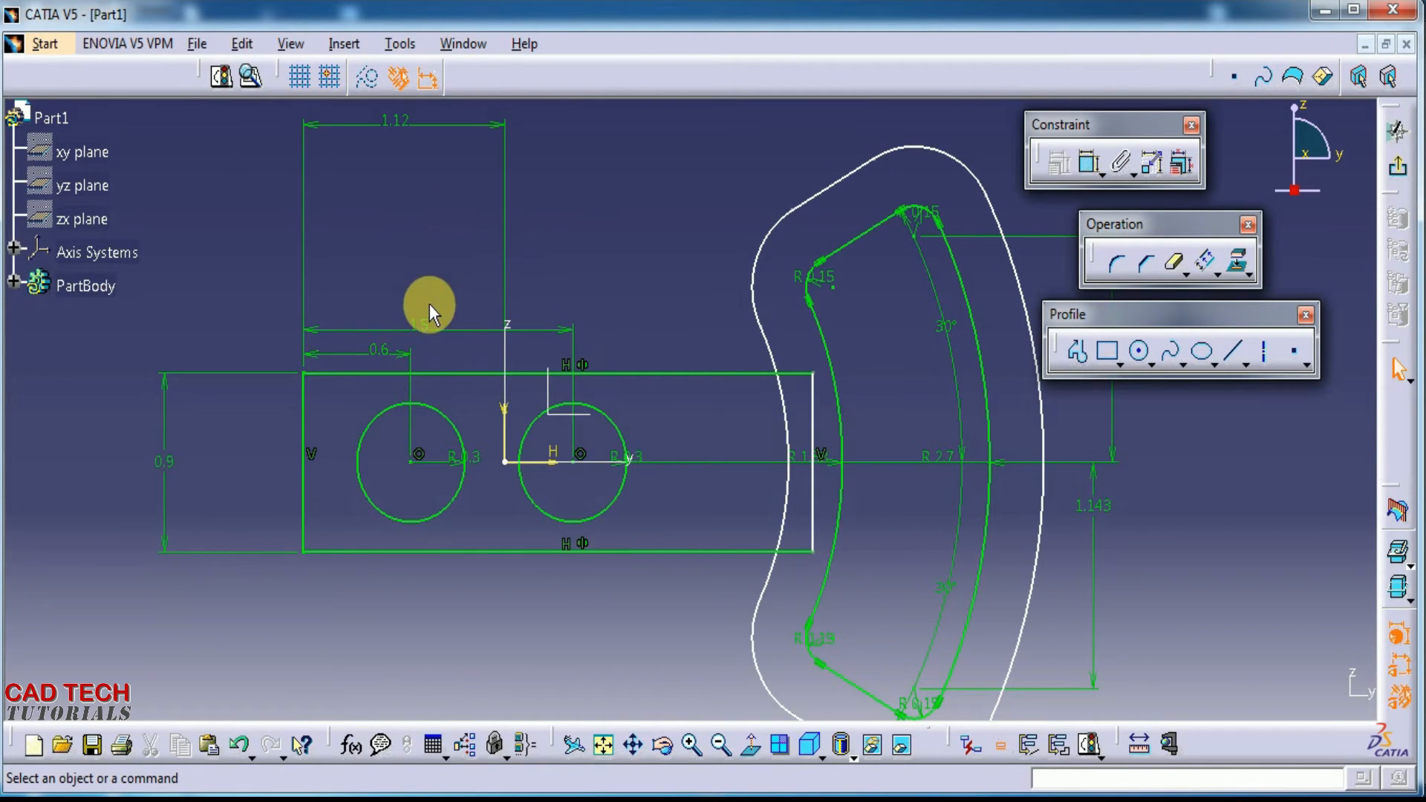
drag(419, 327, 440, 327)
drag(569, 328, 550, 220)
drag(490, 123, 458, 298)
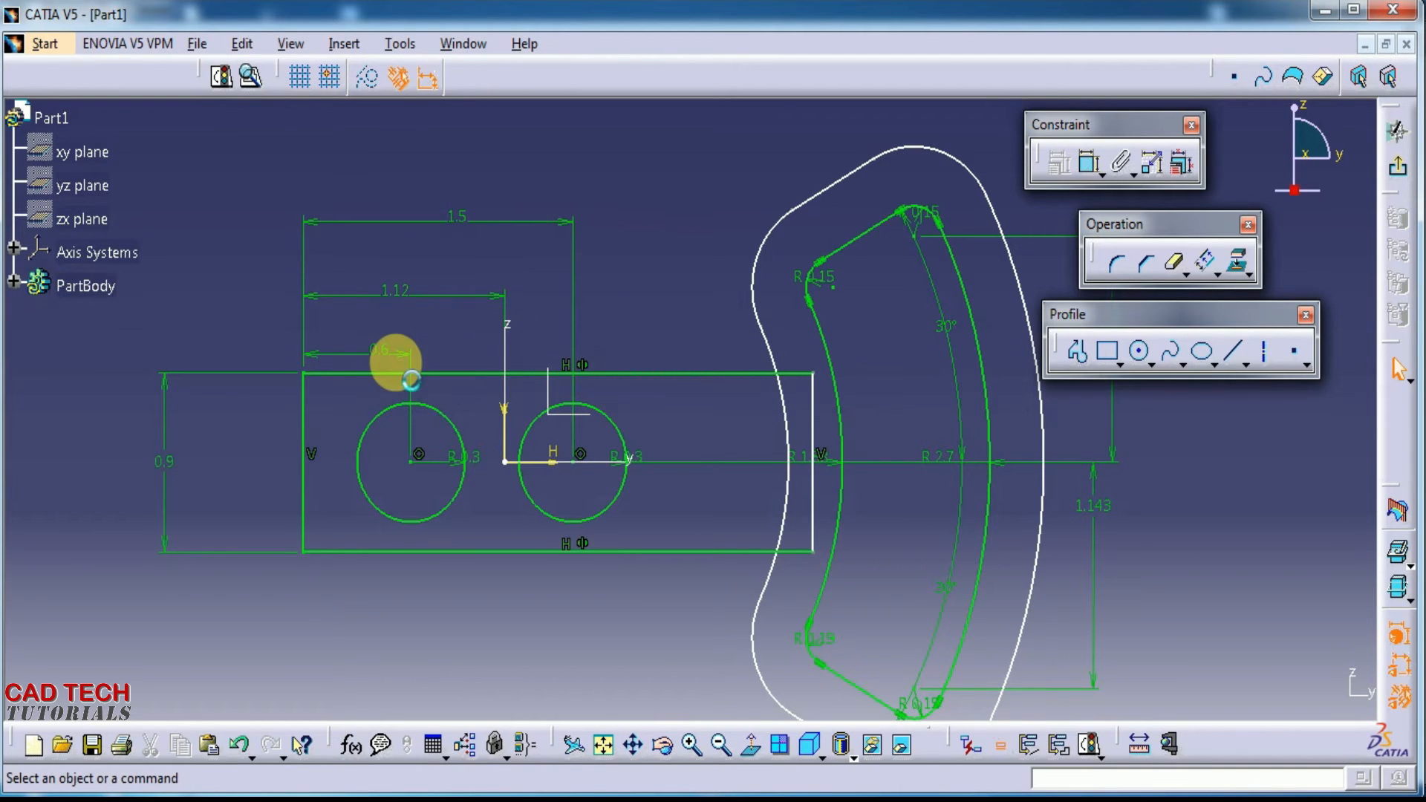
drag(394, 350, 401, 339)
click(452, 340)
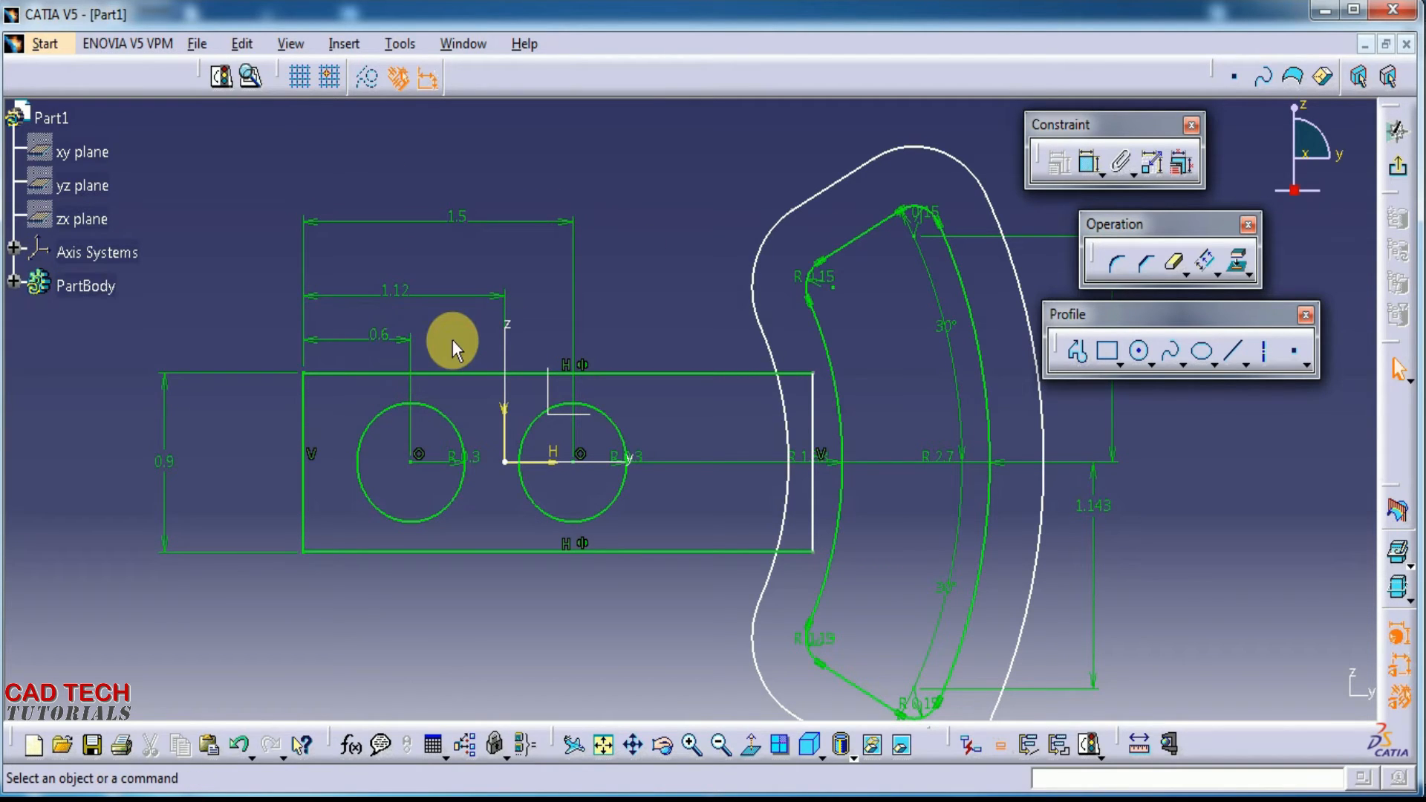
Check the reference drawing and round the rectangle's lower-left corner with a 0.22 mm radius
key(alt+Tab)
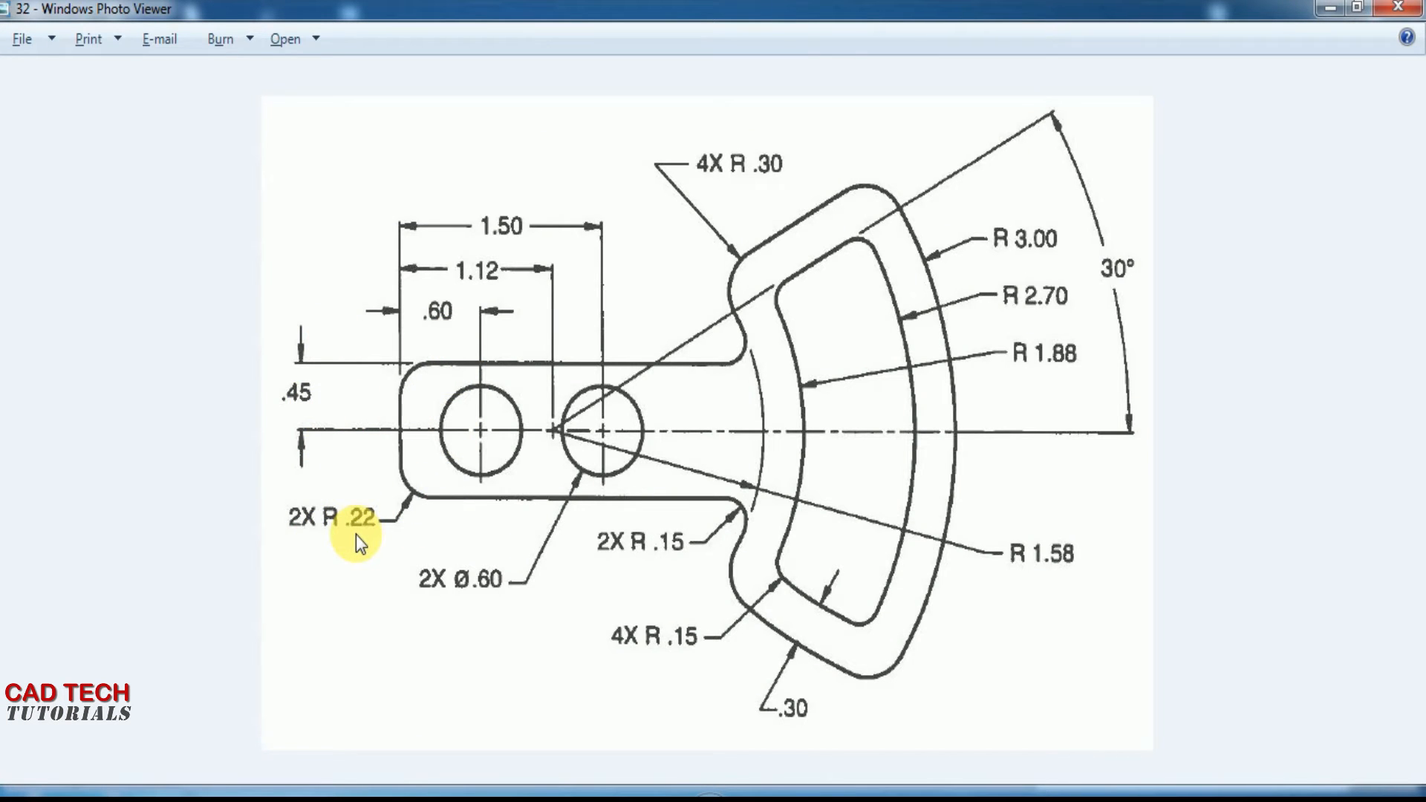
key(alt+Tab)
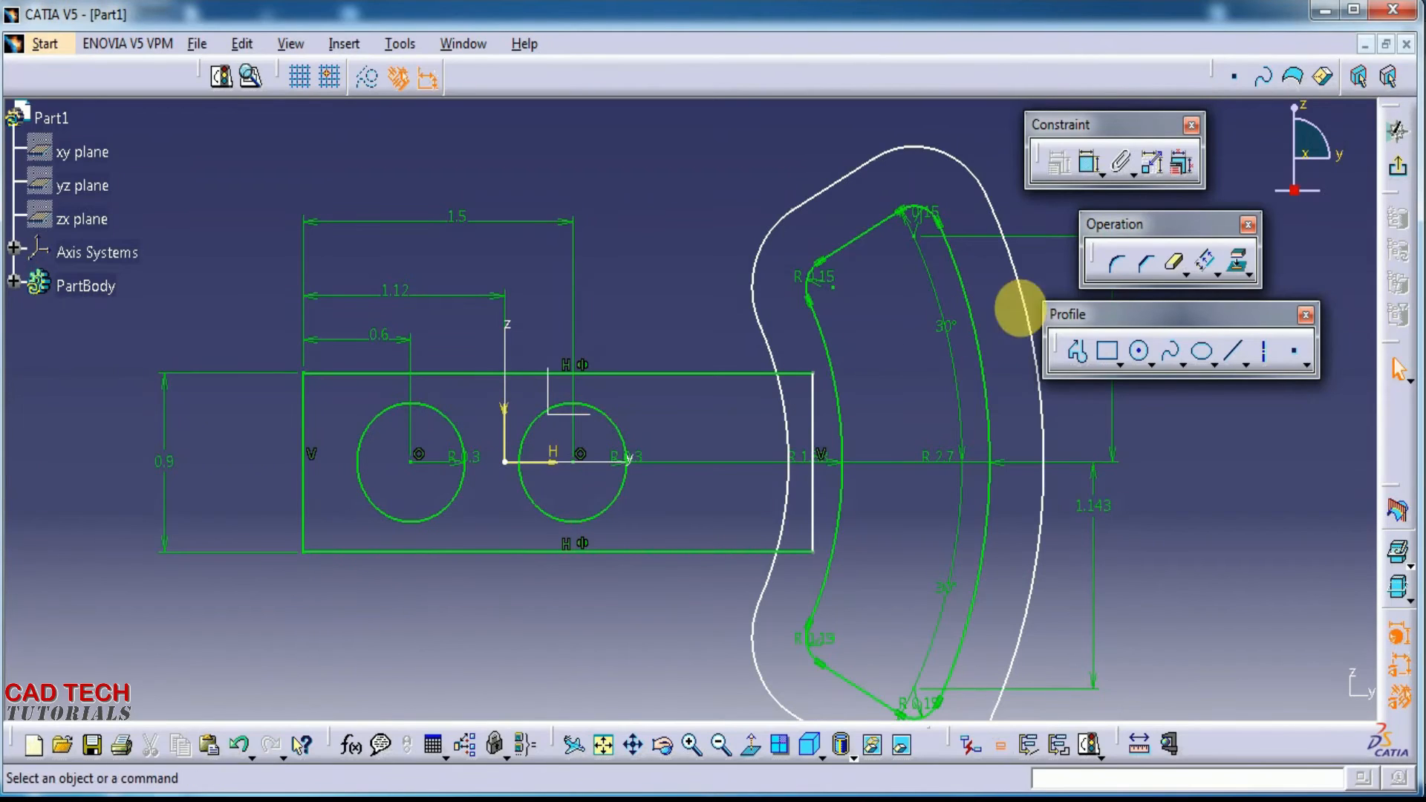
click(1116, 263)
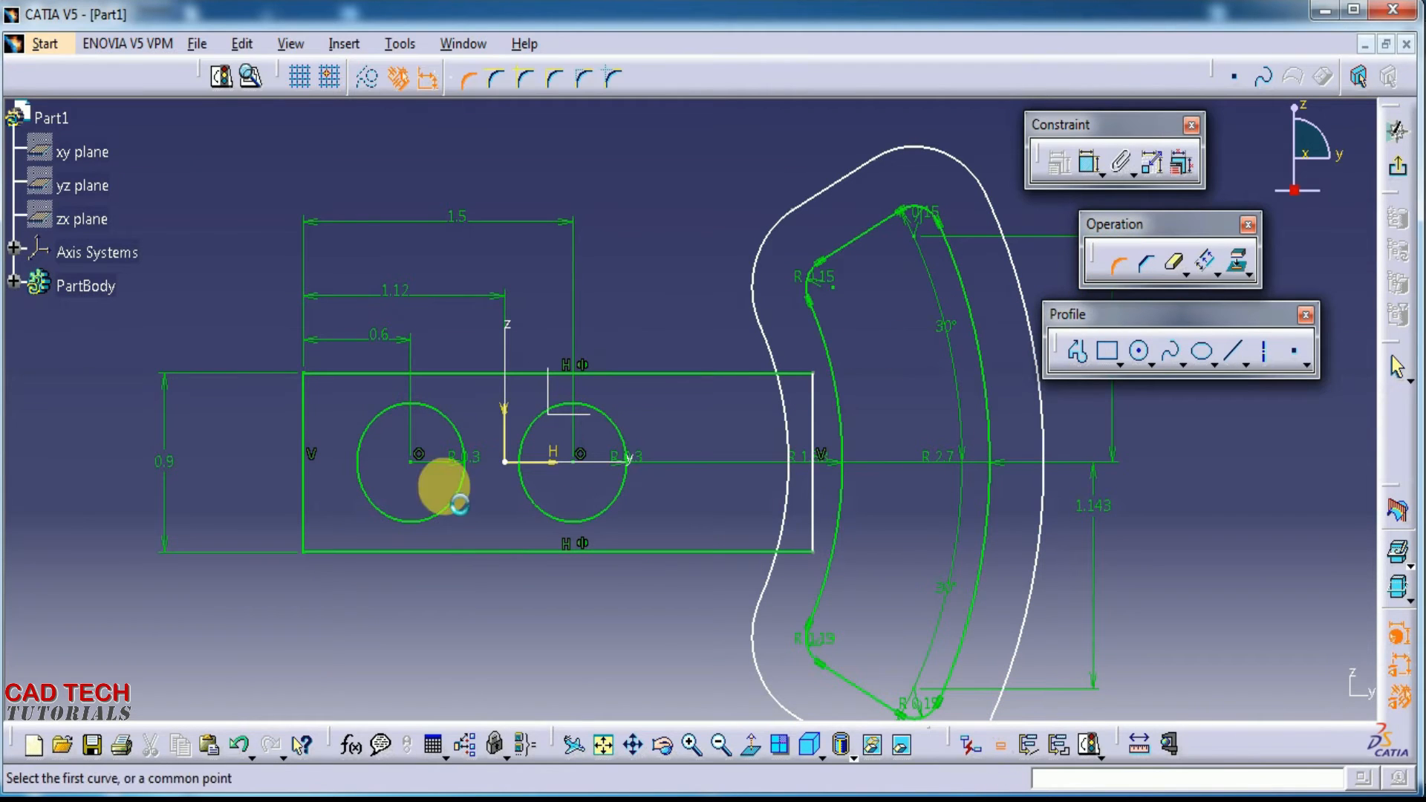
click(307, 500)
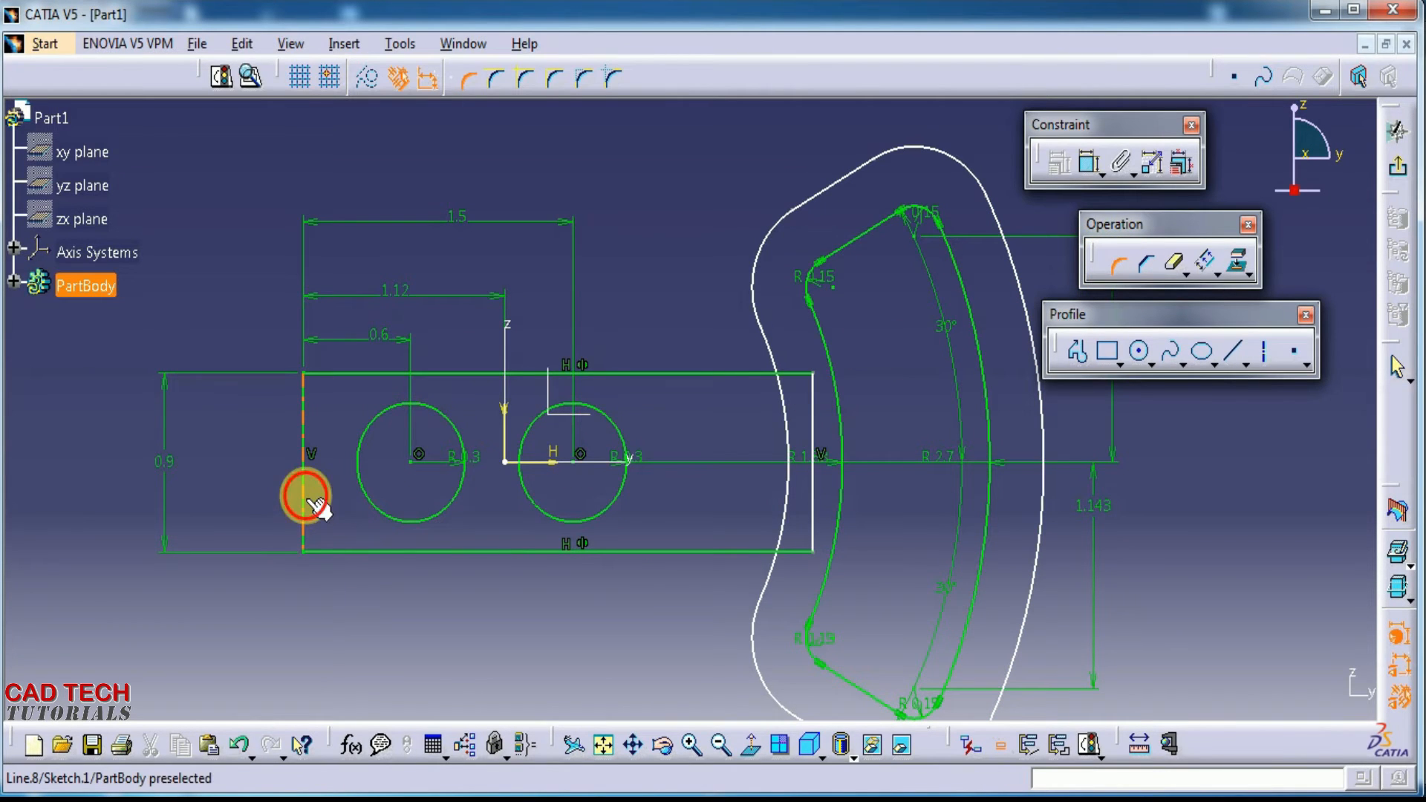
click(331, 552)
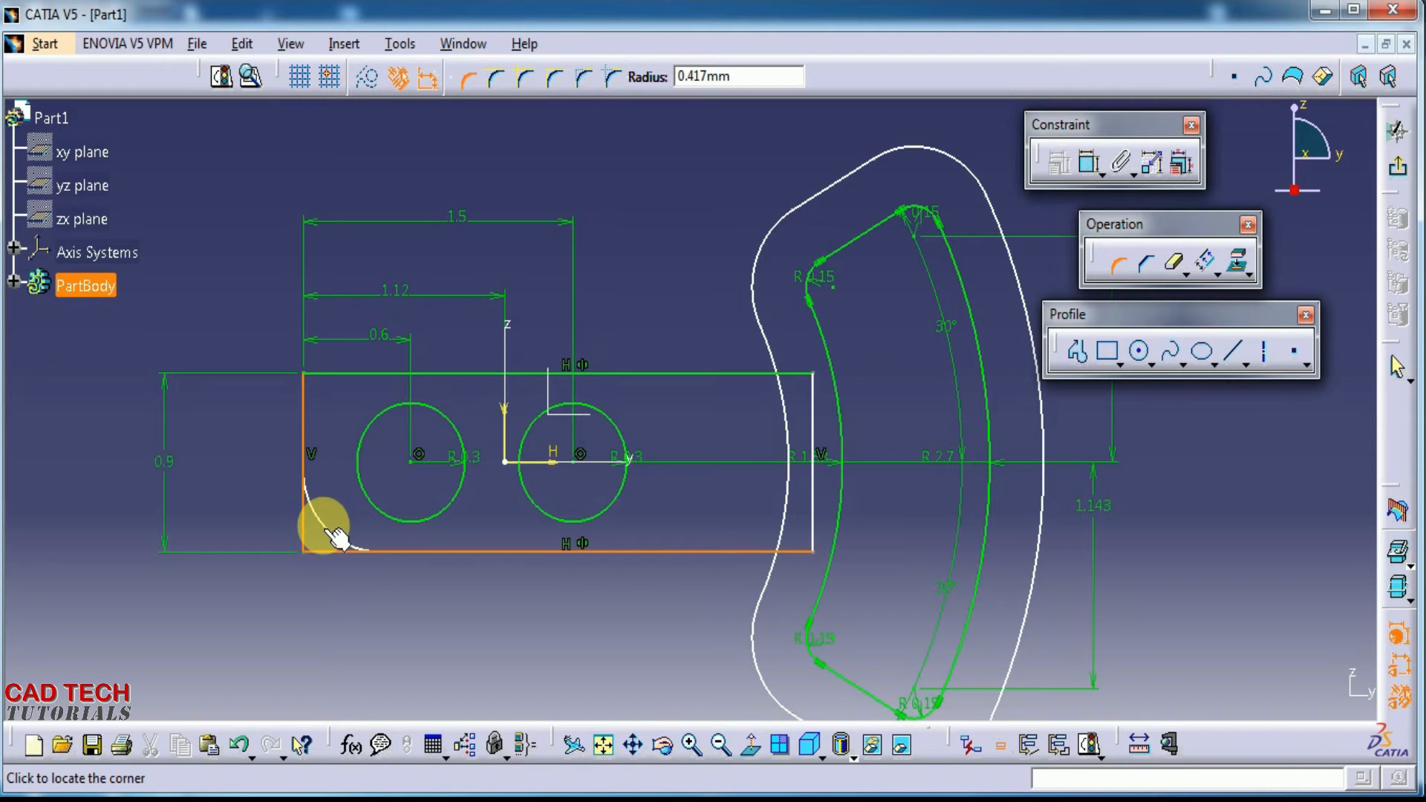
text(.)
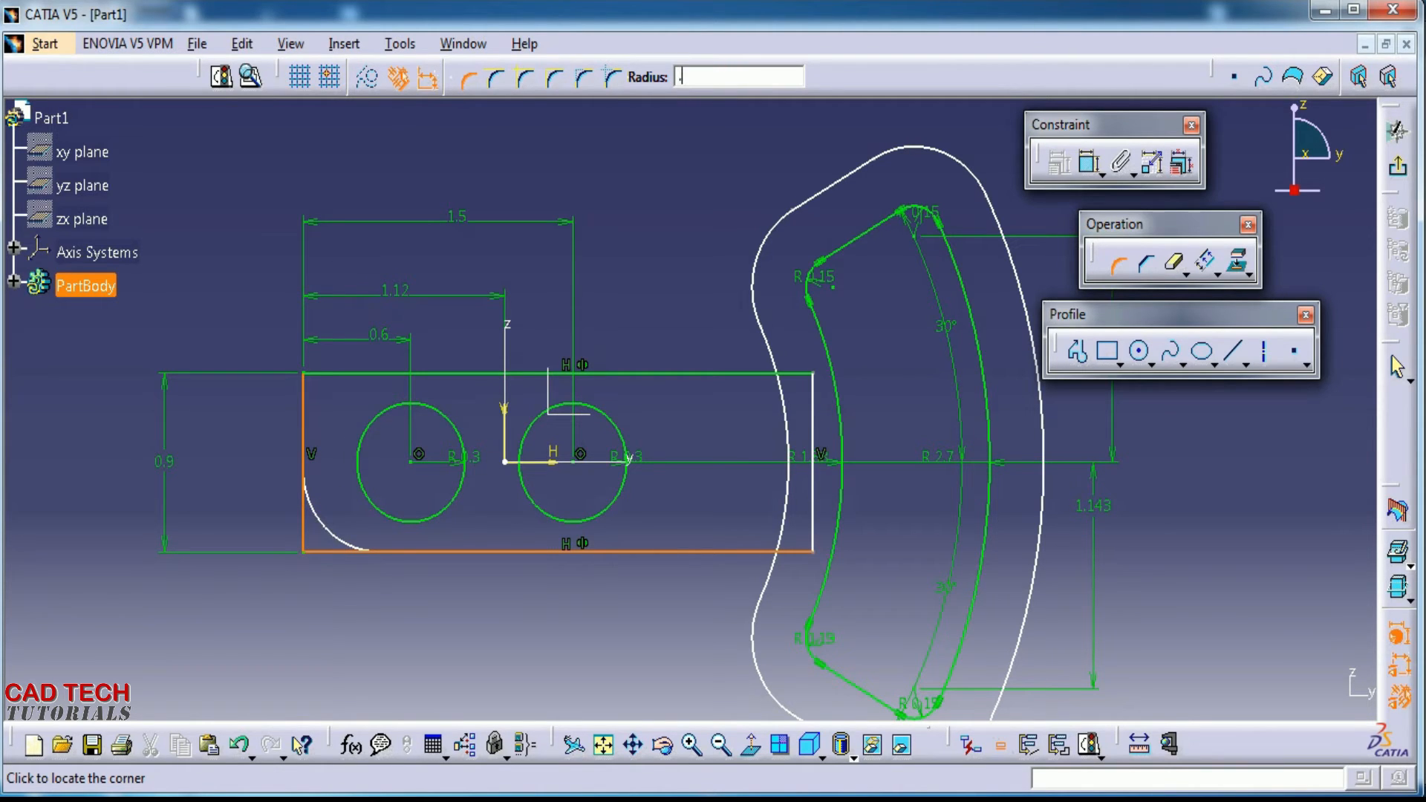
text(22)
click(323, 525)
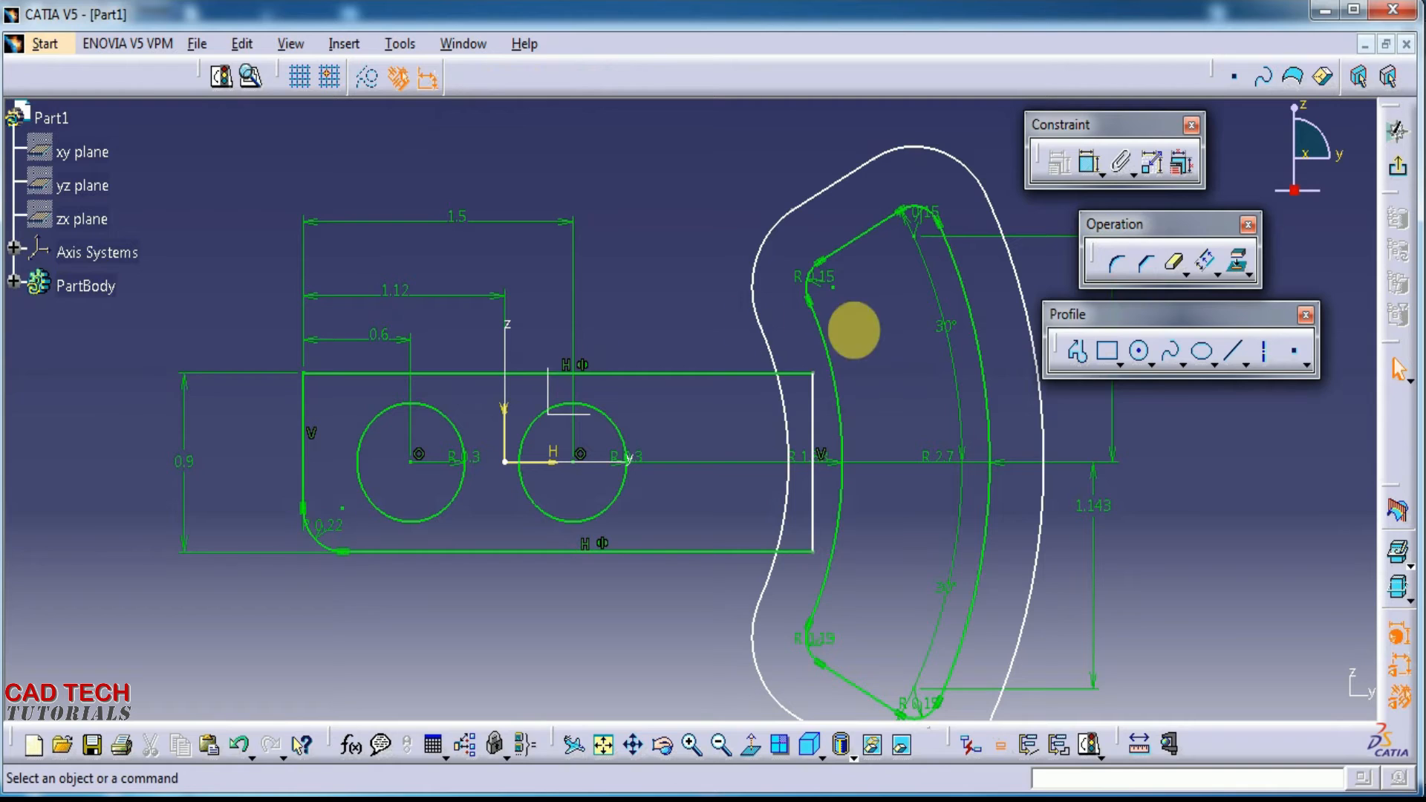
Round the rectangle's upper-left corner with a 0.22 mm radius
click(1116, 262)
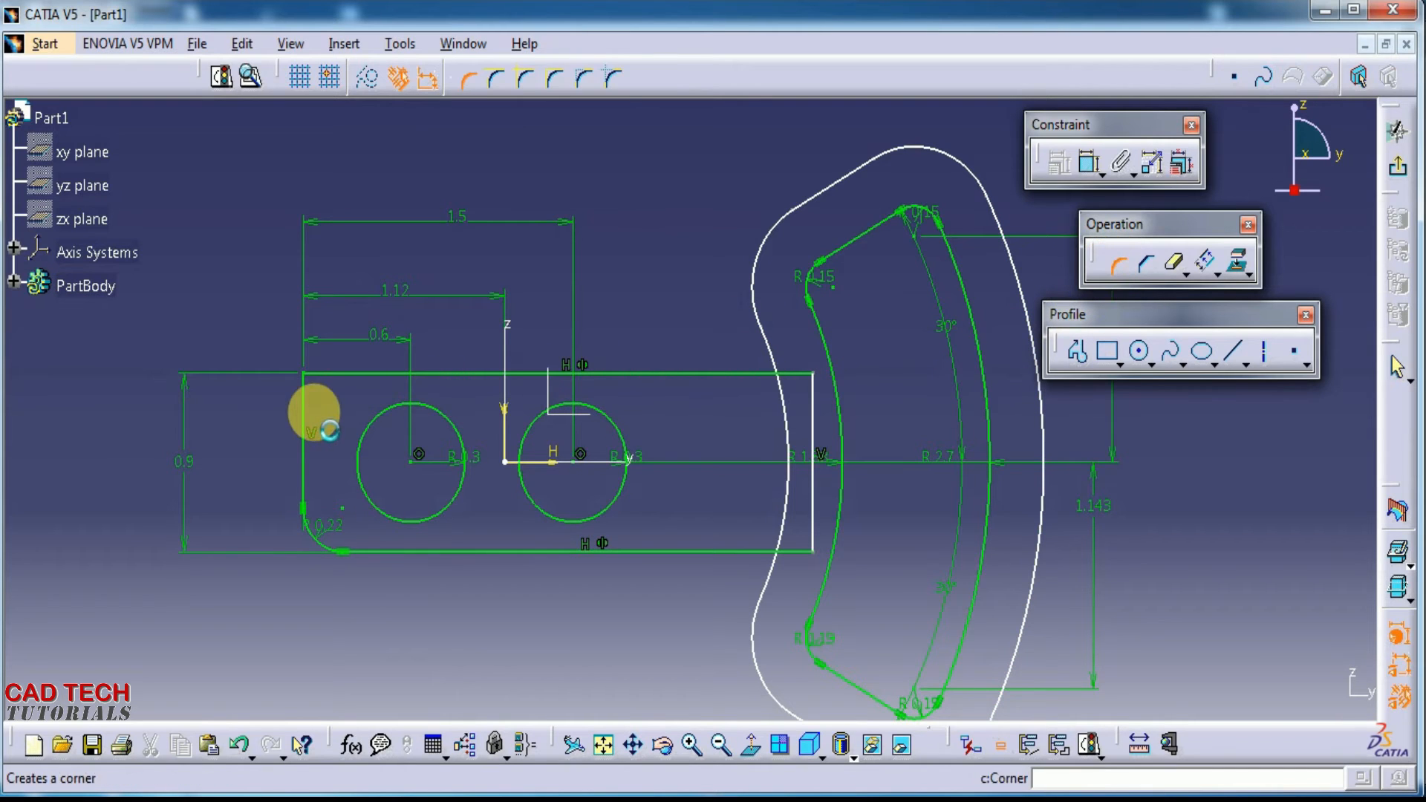
click(303, 407)
click(336, 375)
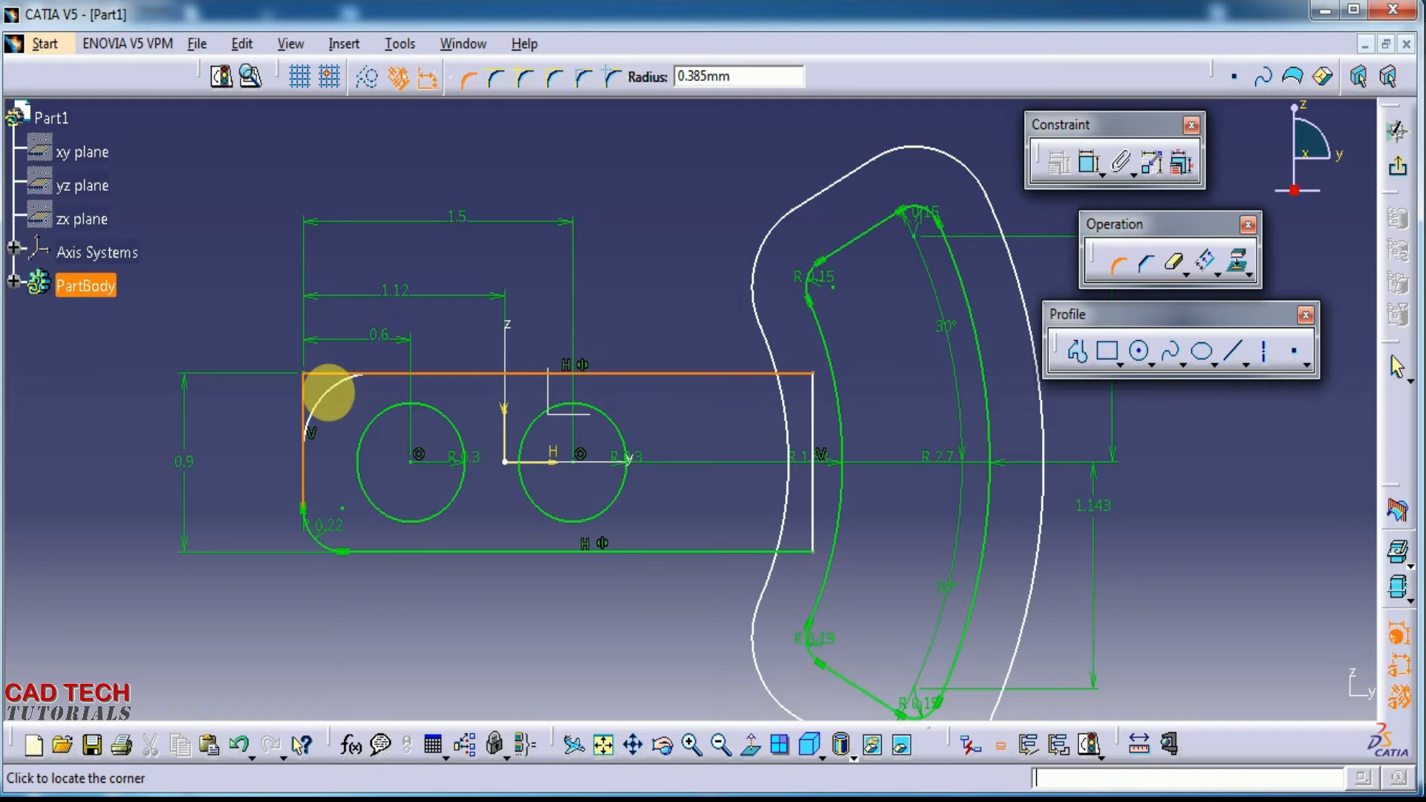
text(.)
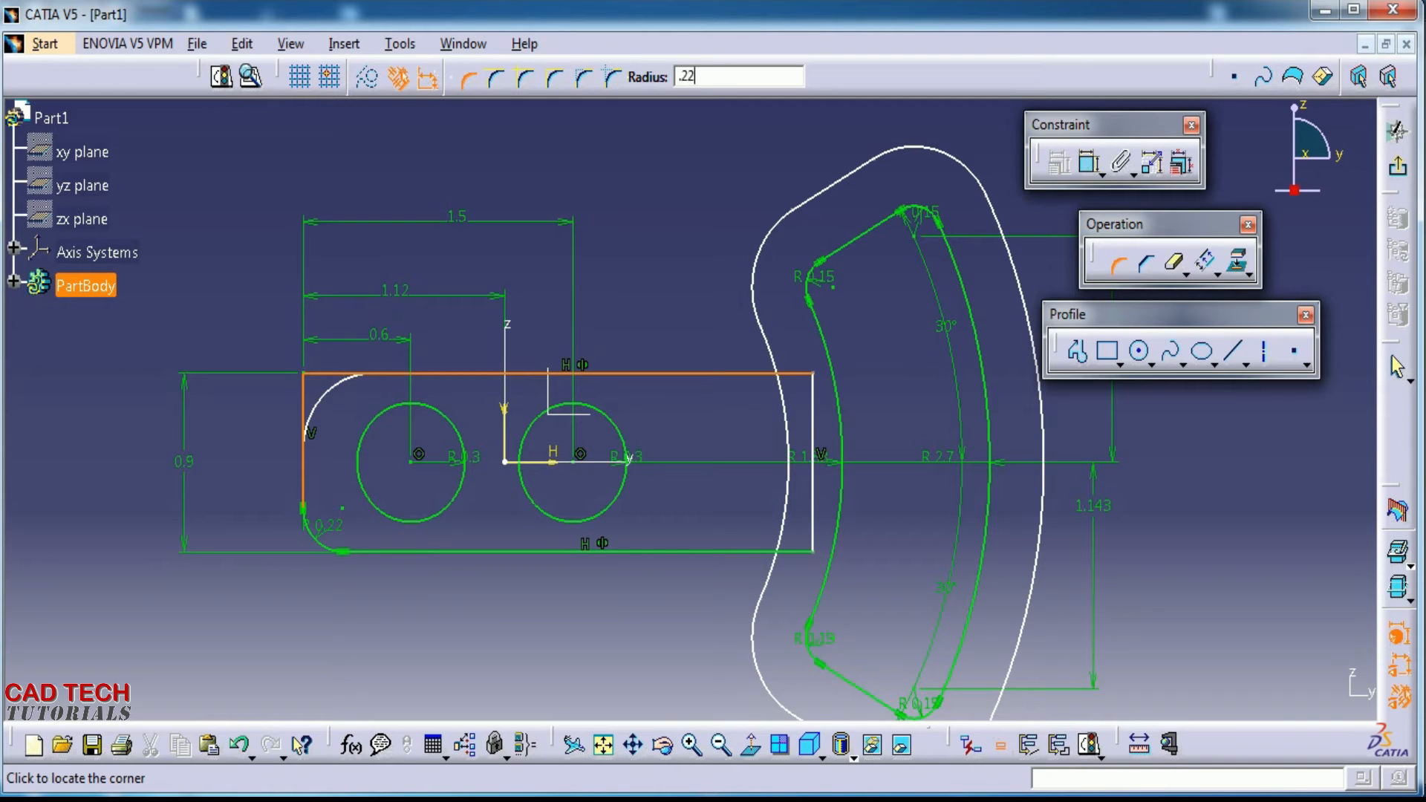
text(22)
key(Return)
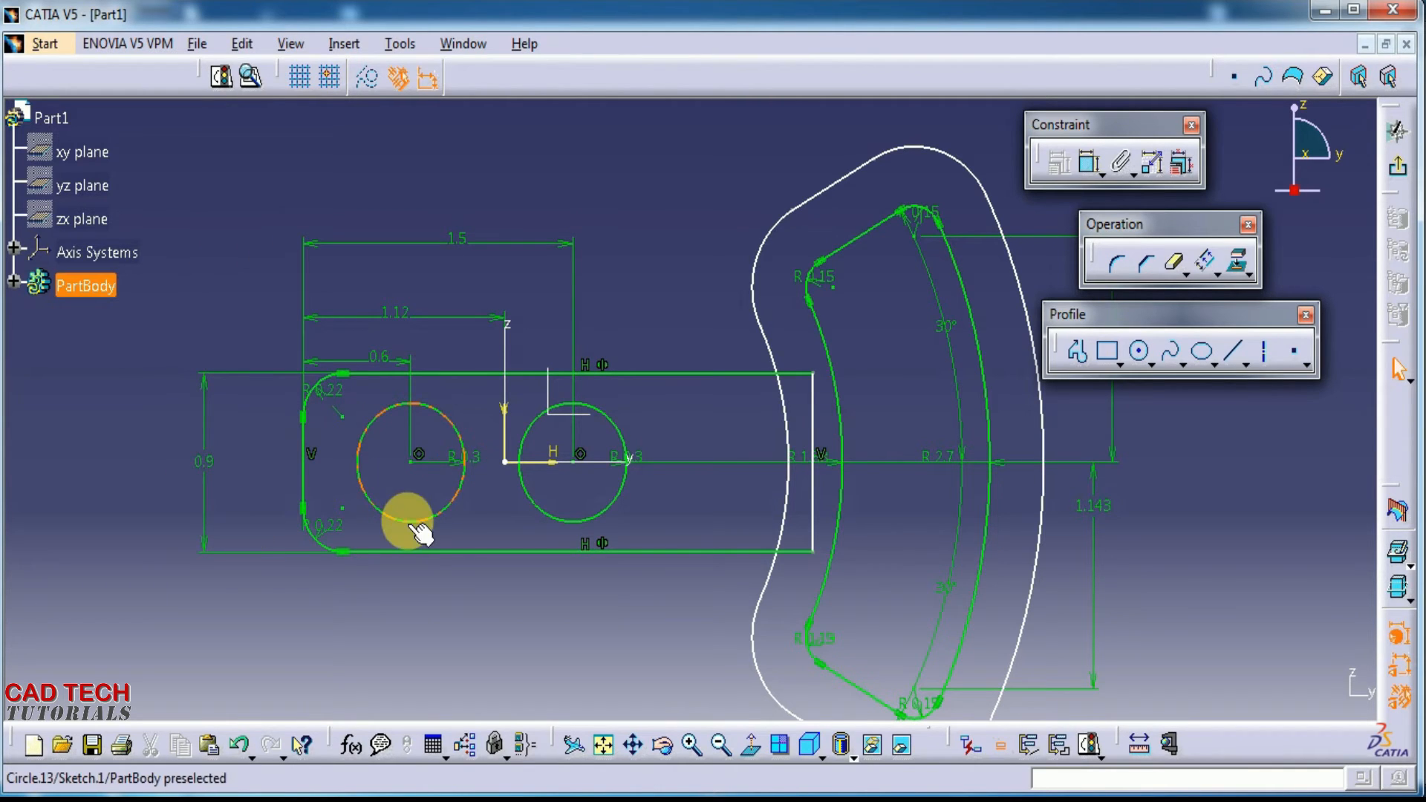
Check the reference drawing and add a 0.15 mm corner between the arm's lower edge and the outer outline's inner arc, trimming only the first element
key(alt+Tab)
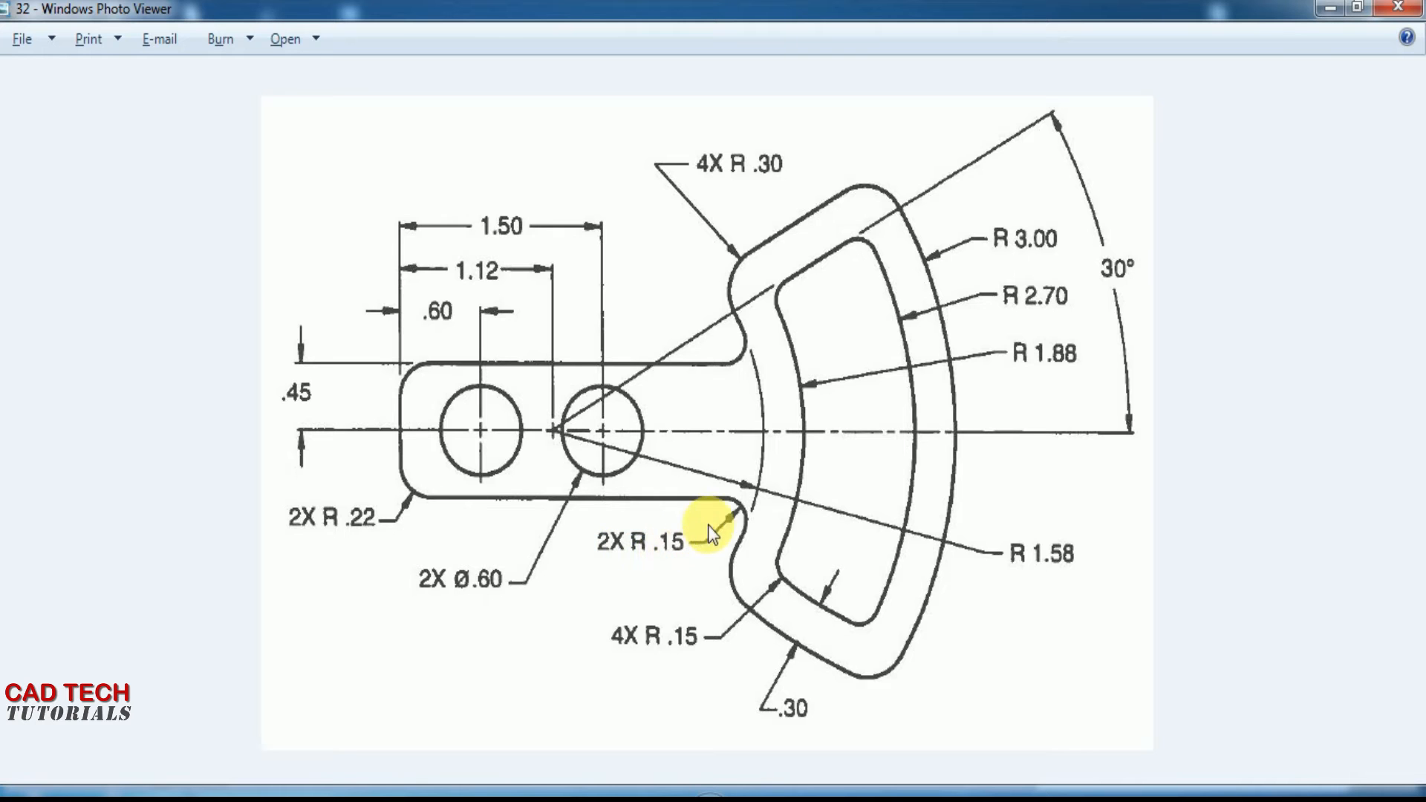
key(alt+Tab)
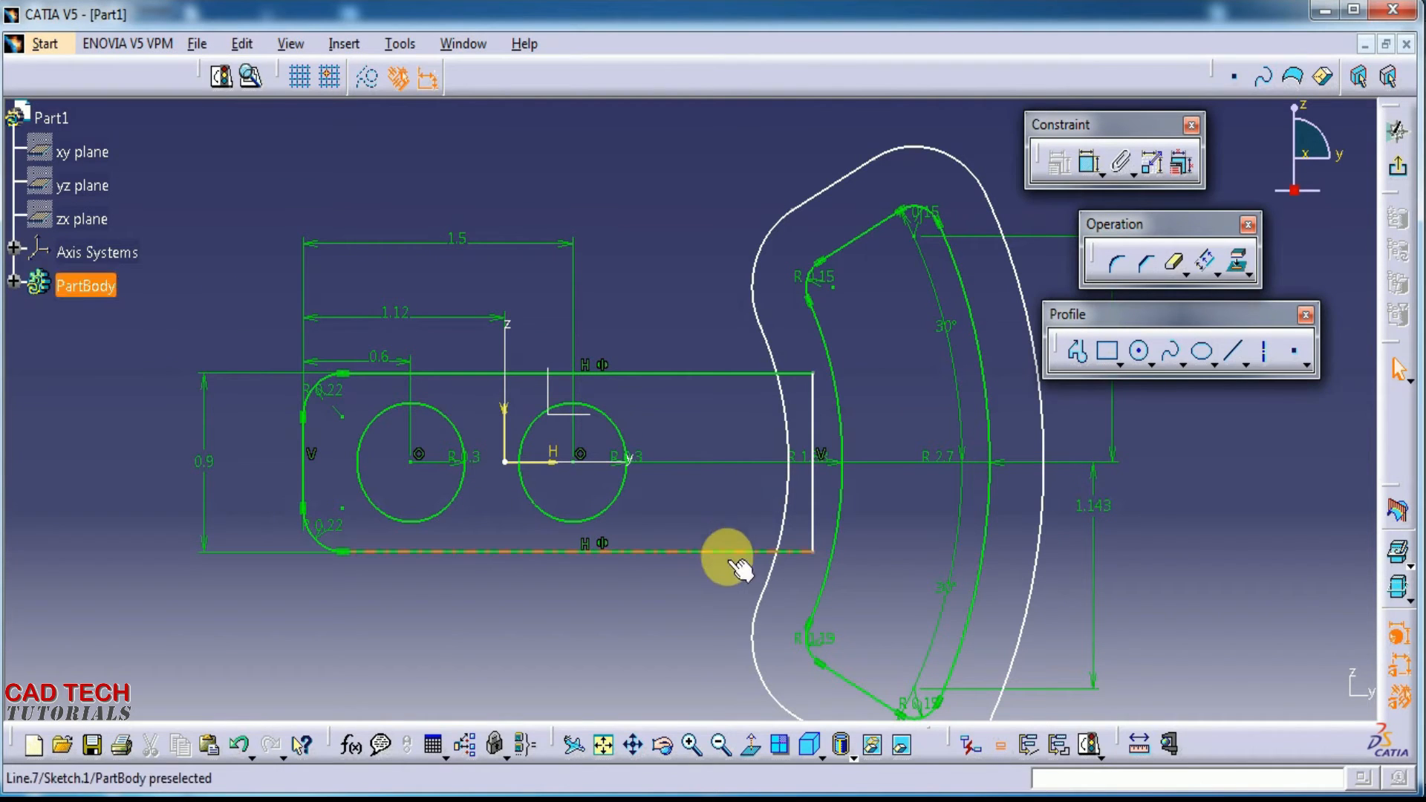
click(1116, 262)
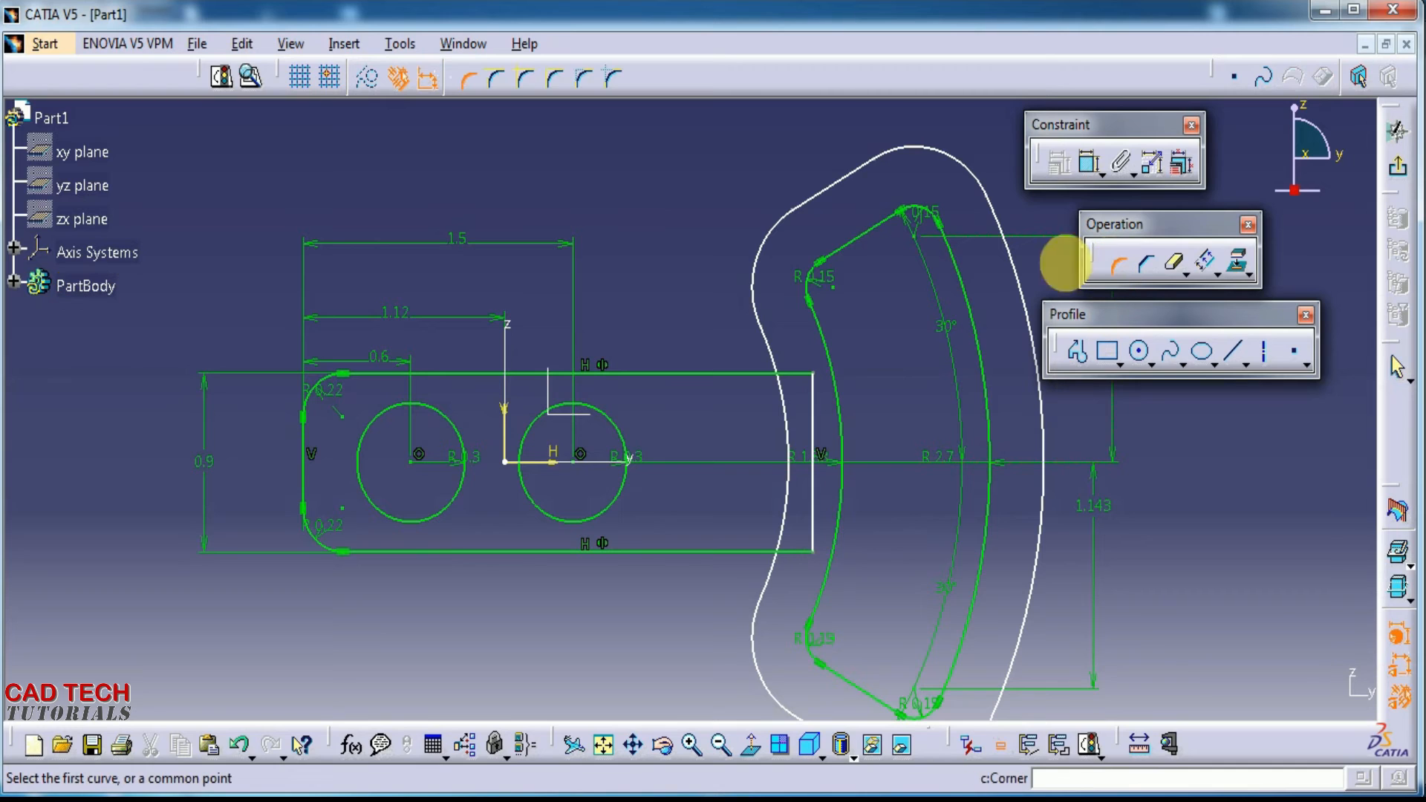
click(495, 81)
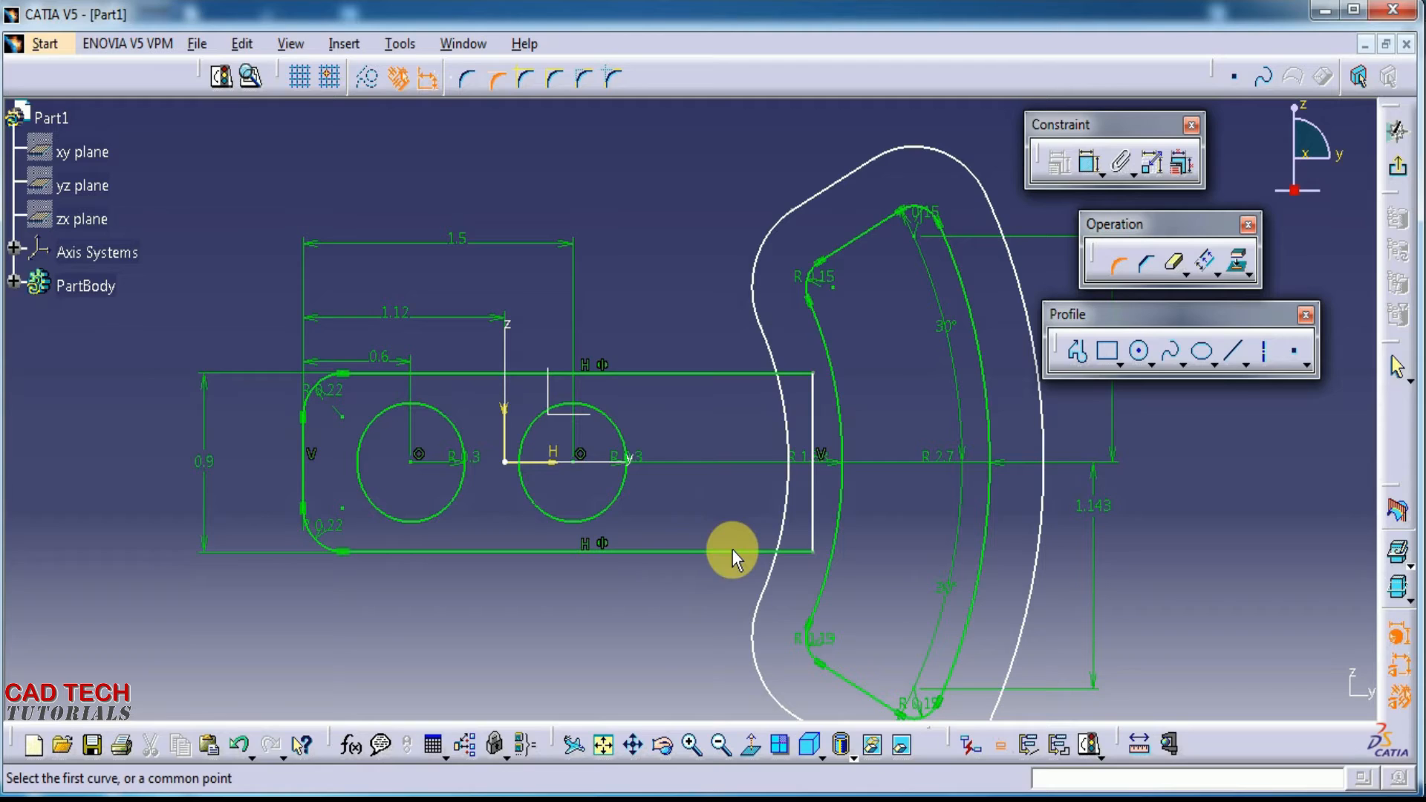
key(alt+Tab)
key(alt+Tab)
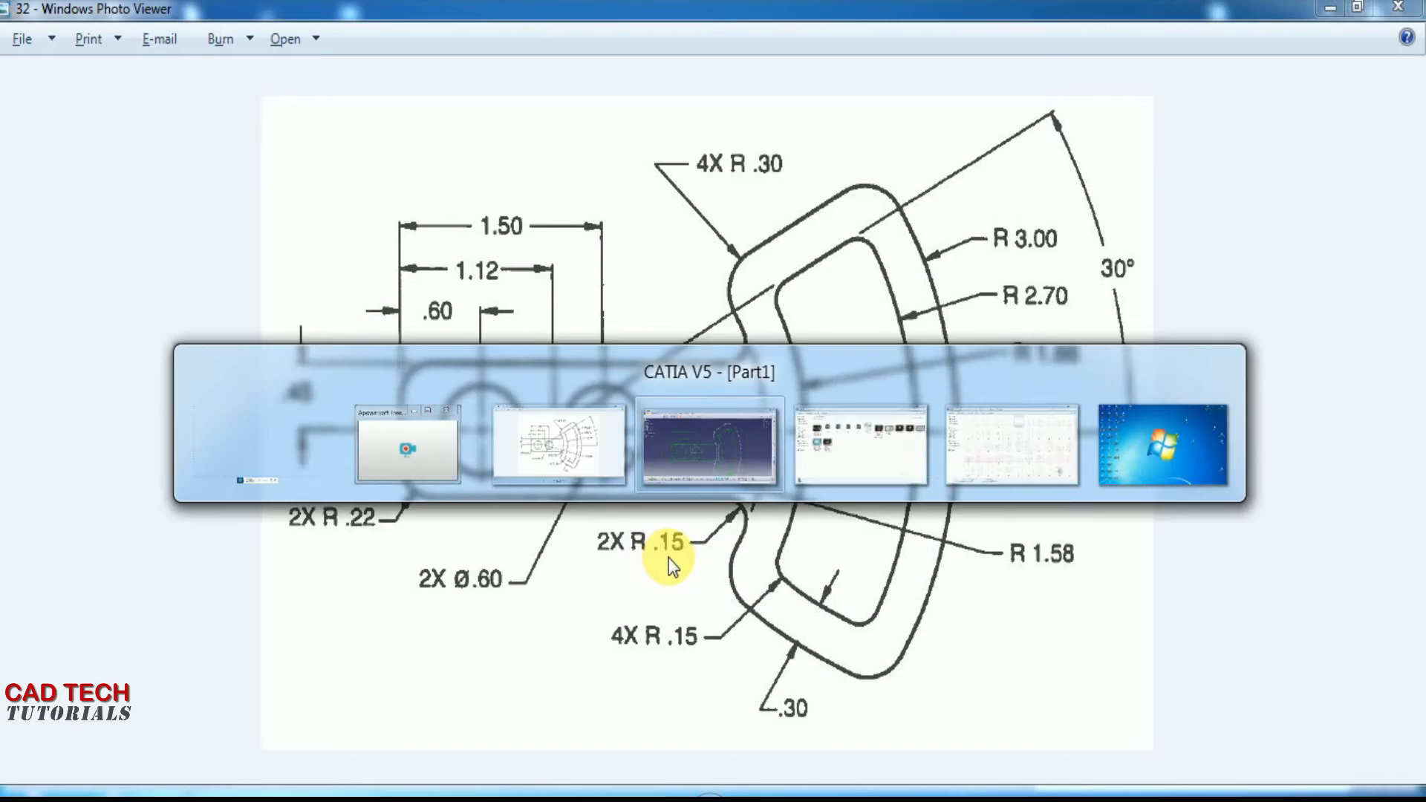
click(724, 551)
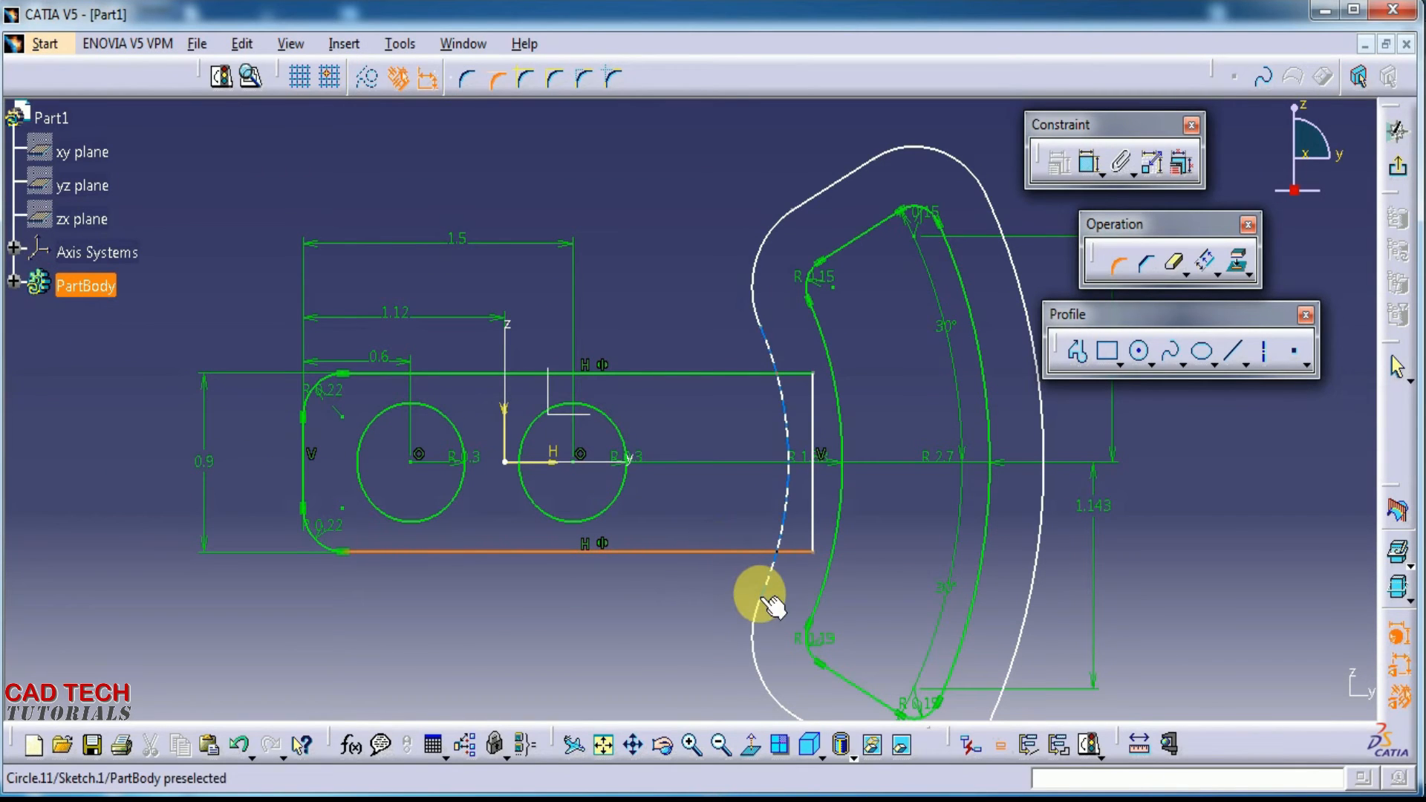
click(766, 595)
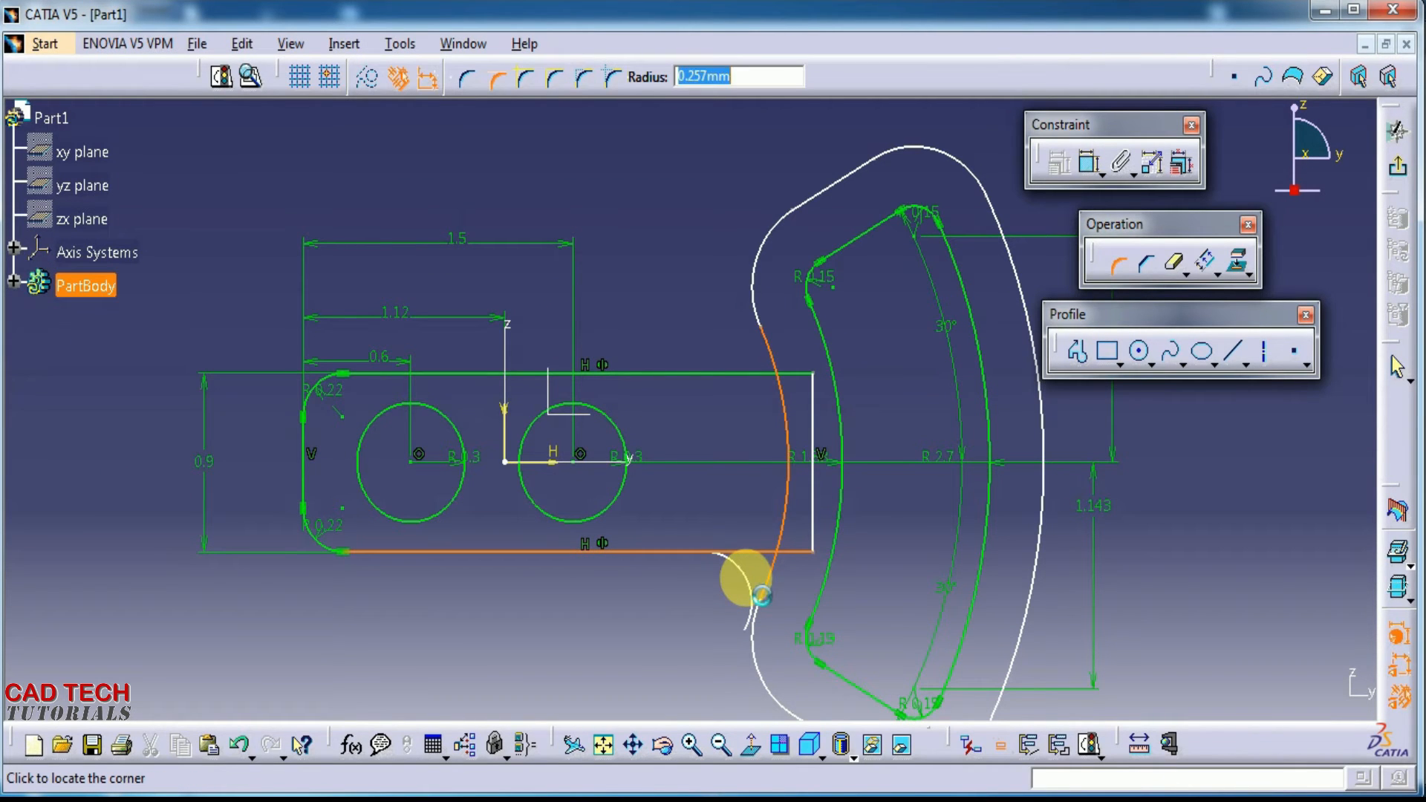
text(.)
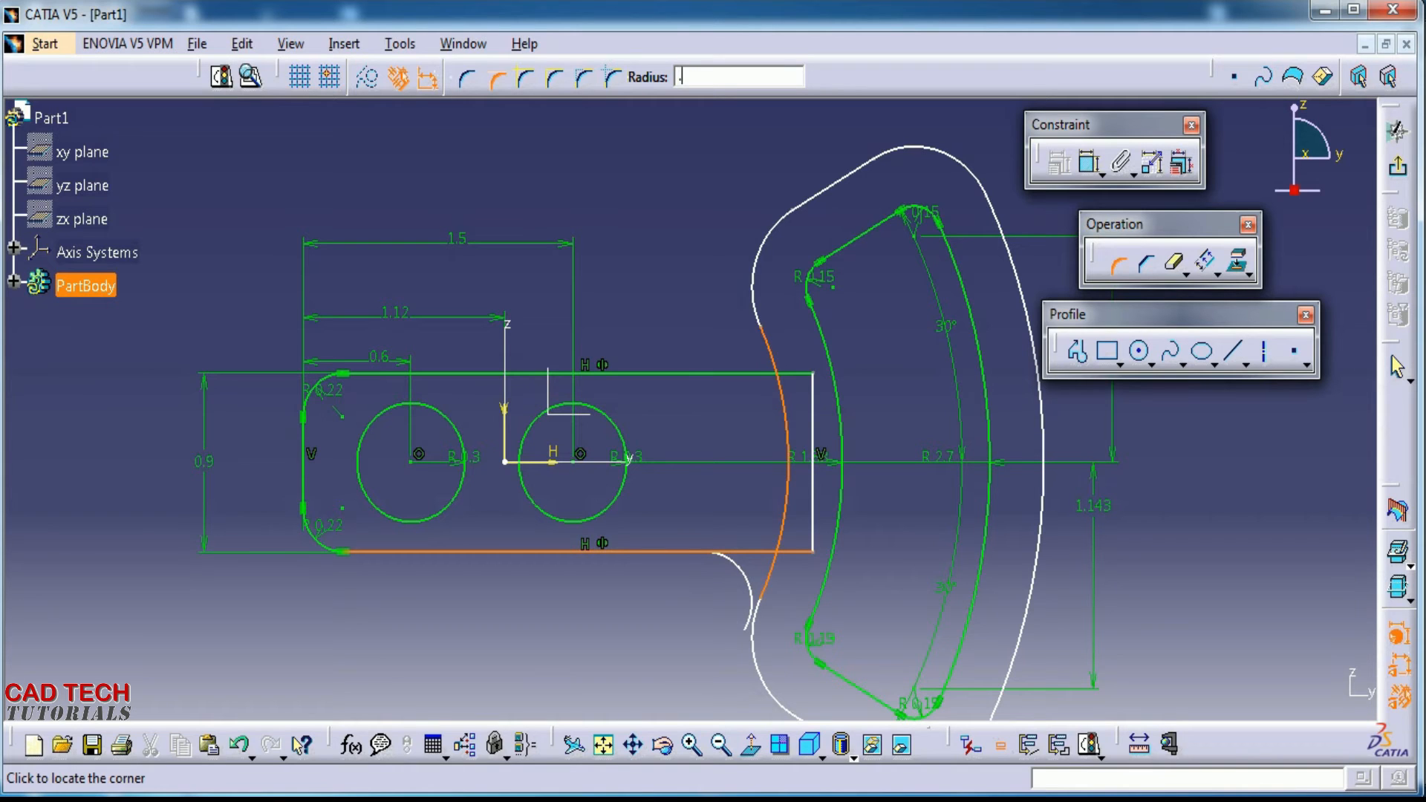
click(762, 594)
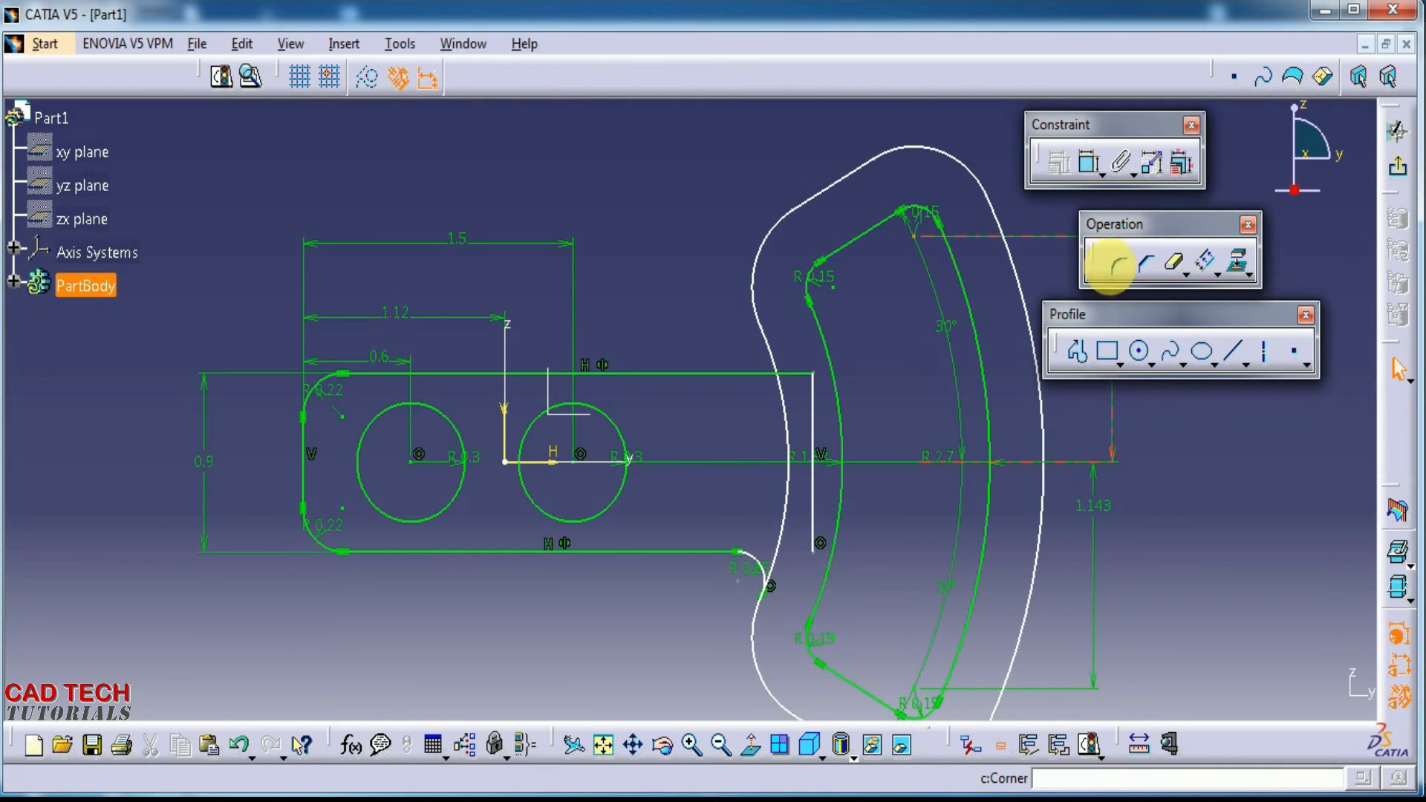
Add a matching 0.15 mm corner between the arm's upper edge and the outer outline's inner arc, trimming only the arm edge
click(1118, 265)
click(760, 365)
click(760, 364)
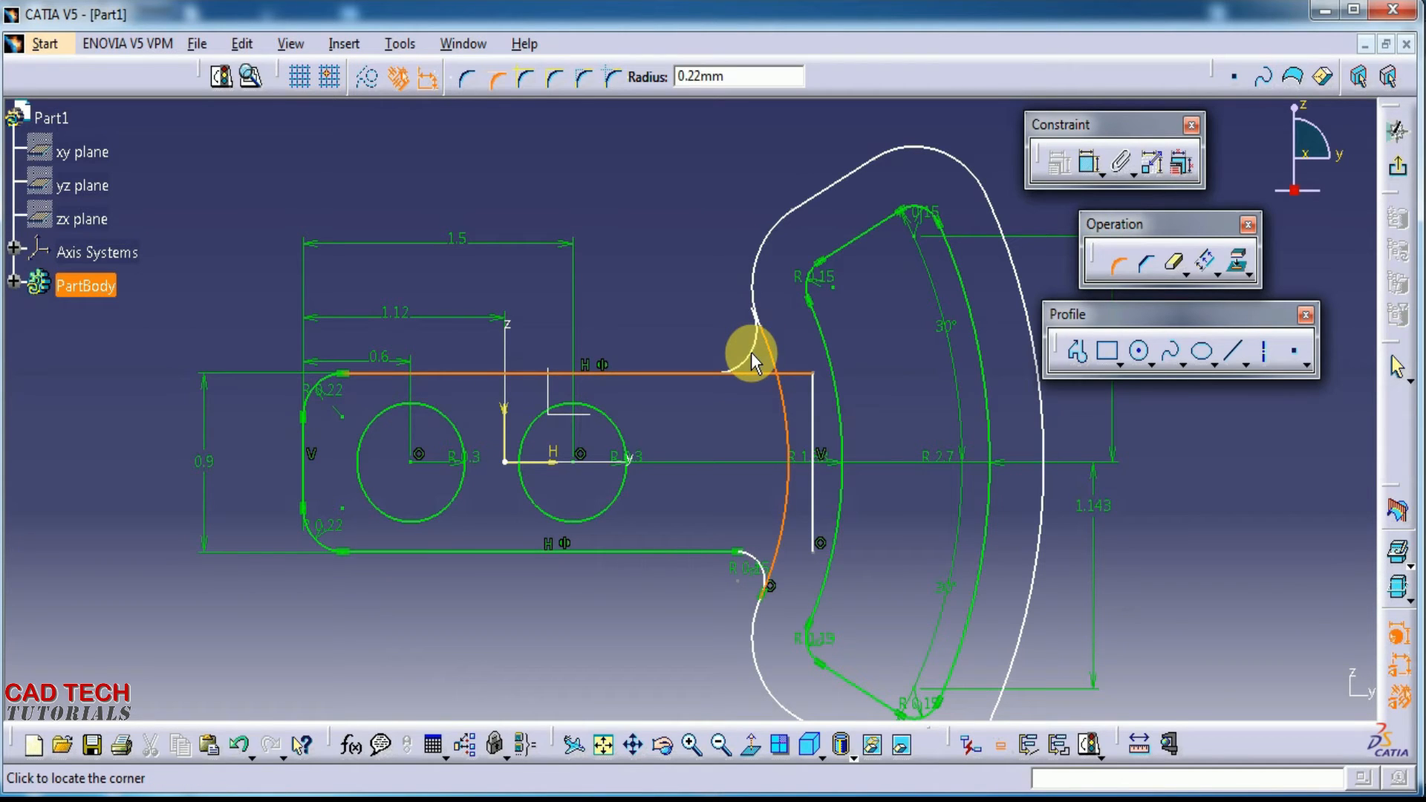
key(Return)
key(BackSpace)
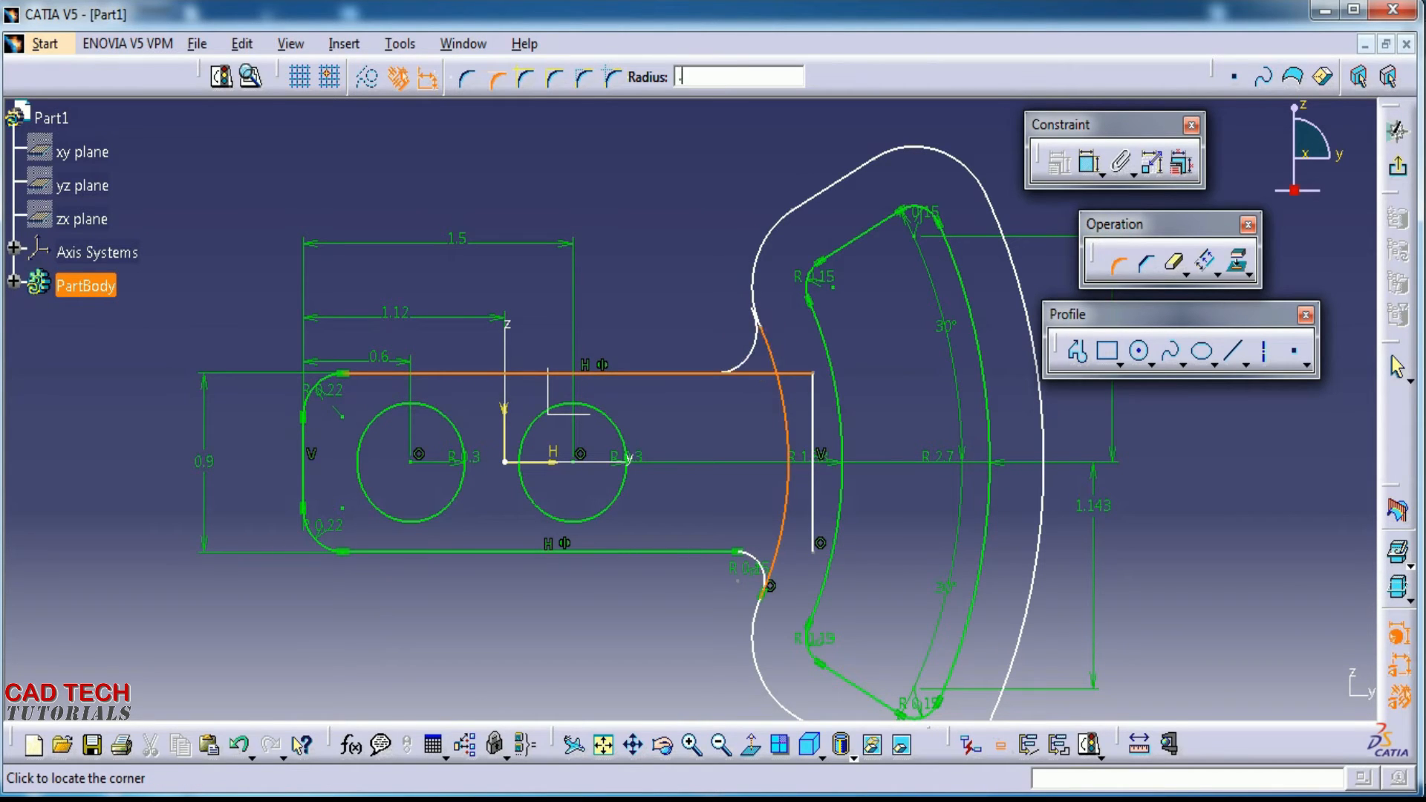
text(.1)
click(751, 353)
click(711, 301)
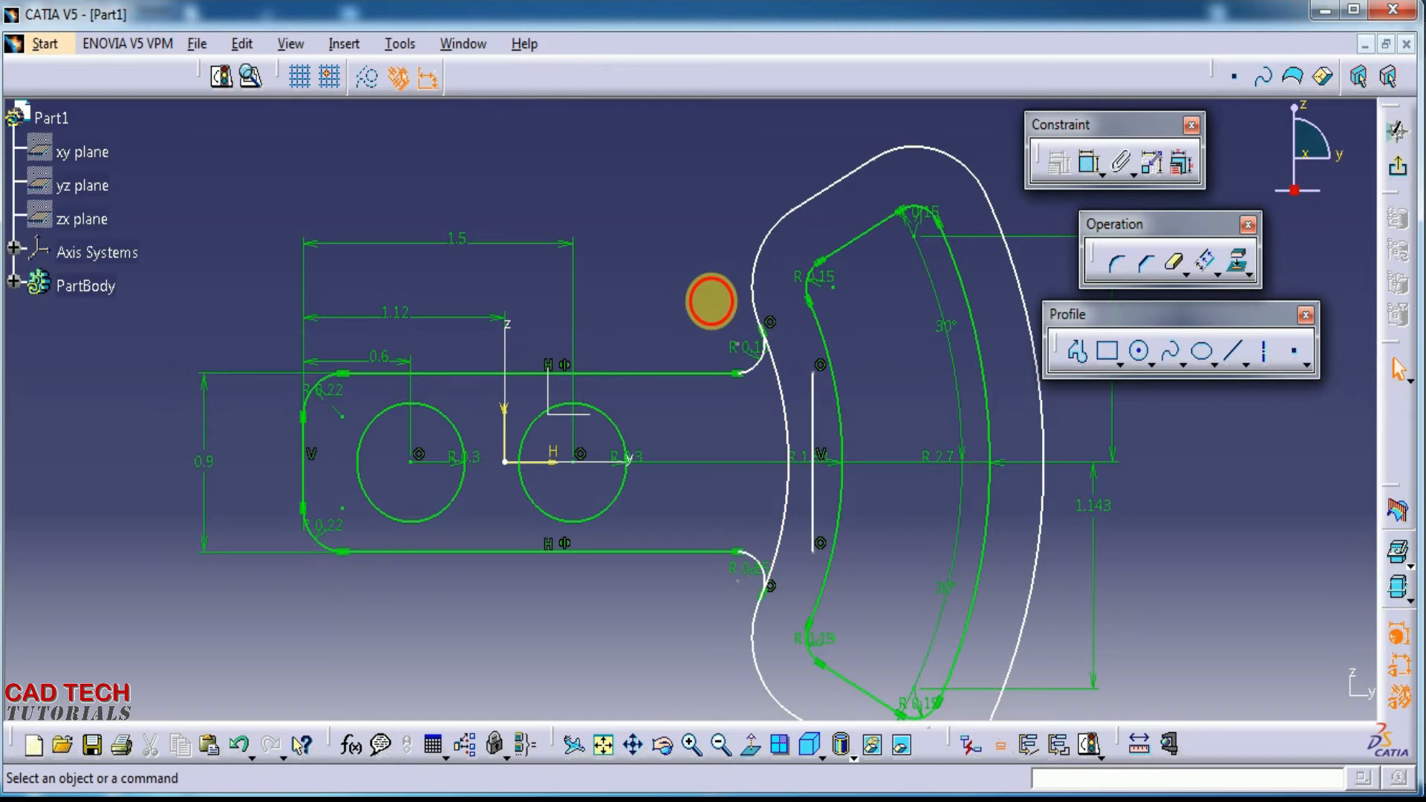
Compare with the reference drawing and Quick Trim the outer outline's inner arc between the two arm corners
key(alt+Tab)
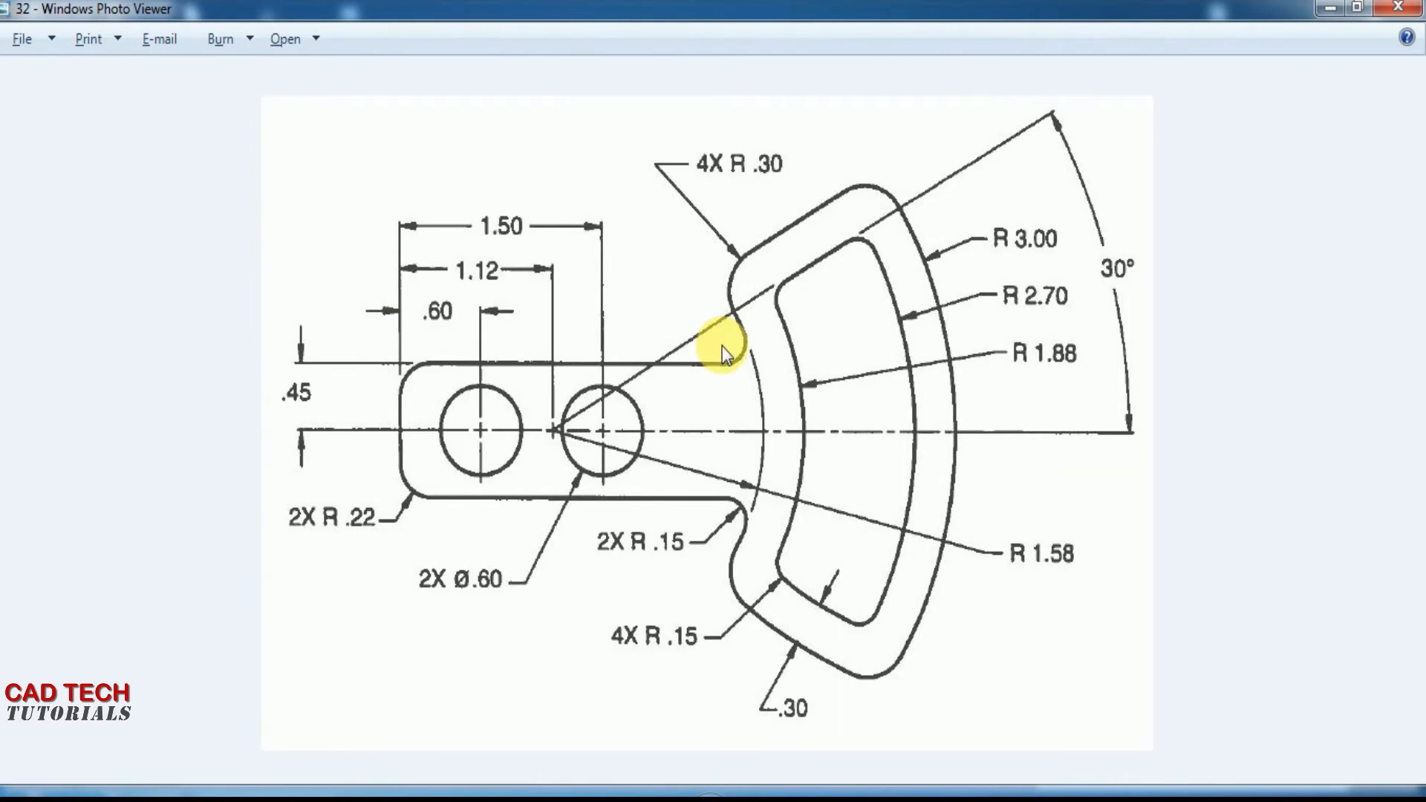
key(alt+Tab)
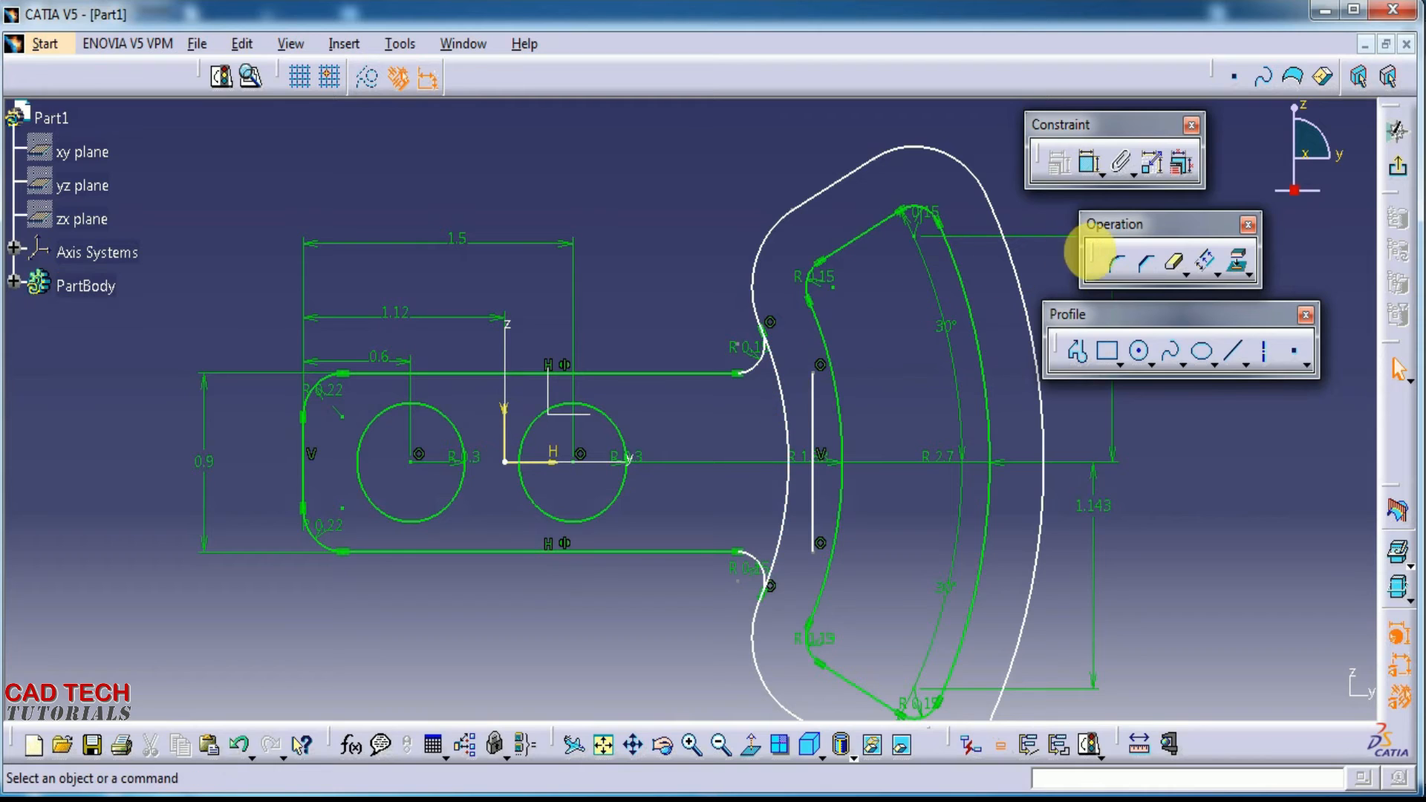
click(1174, 262)
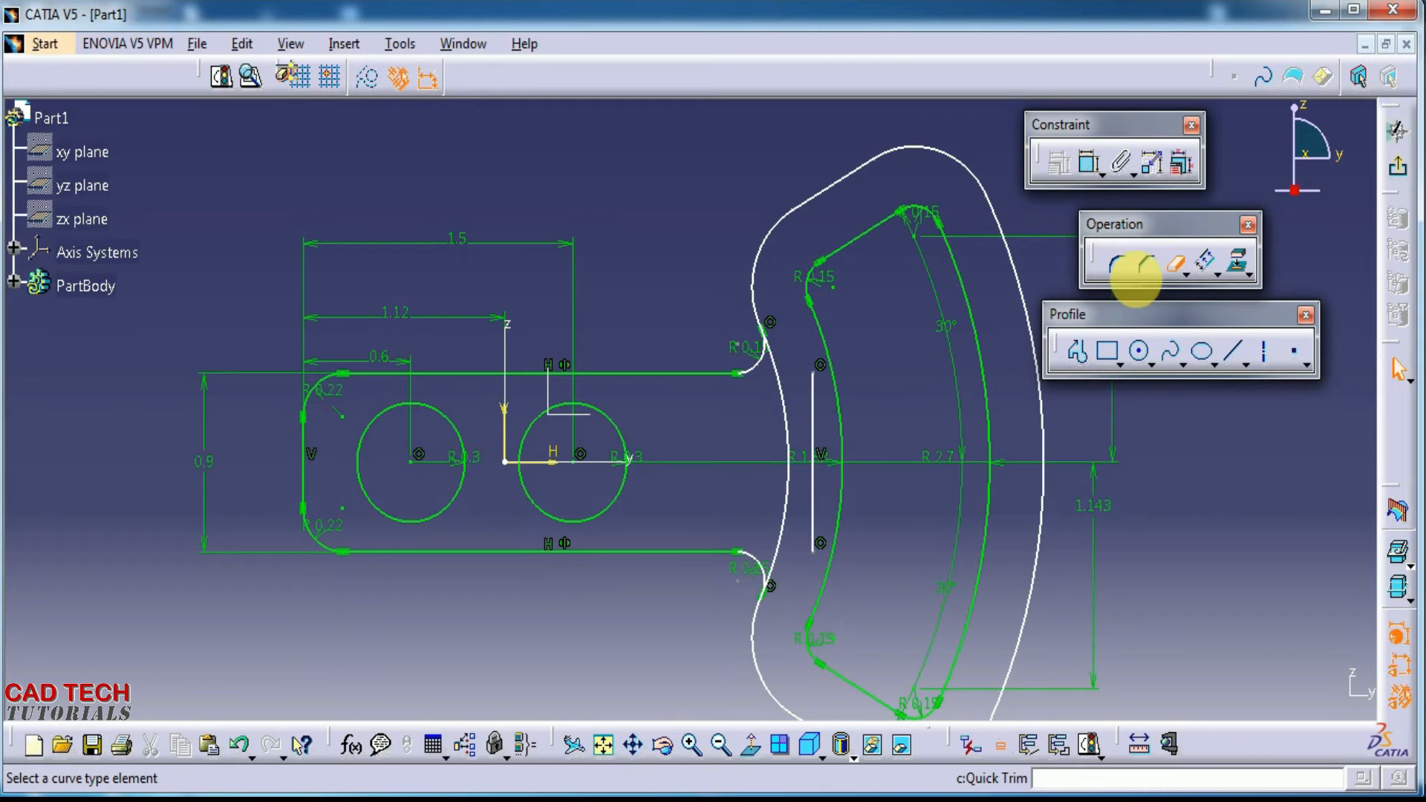
click(766, 390)
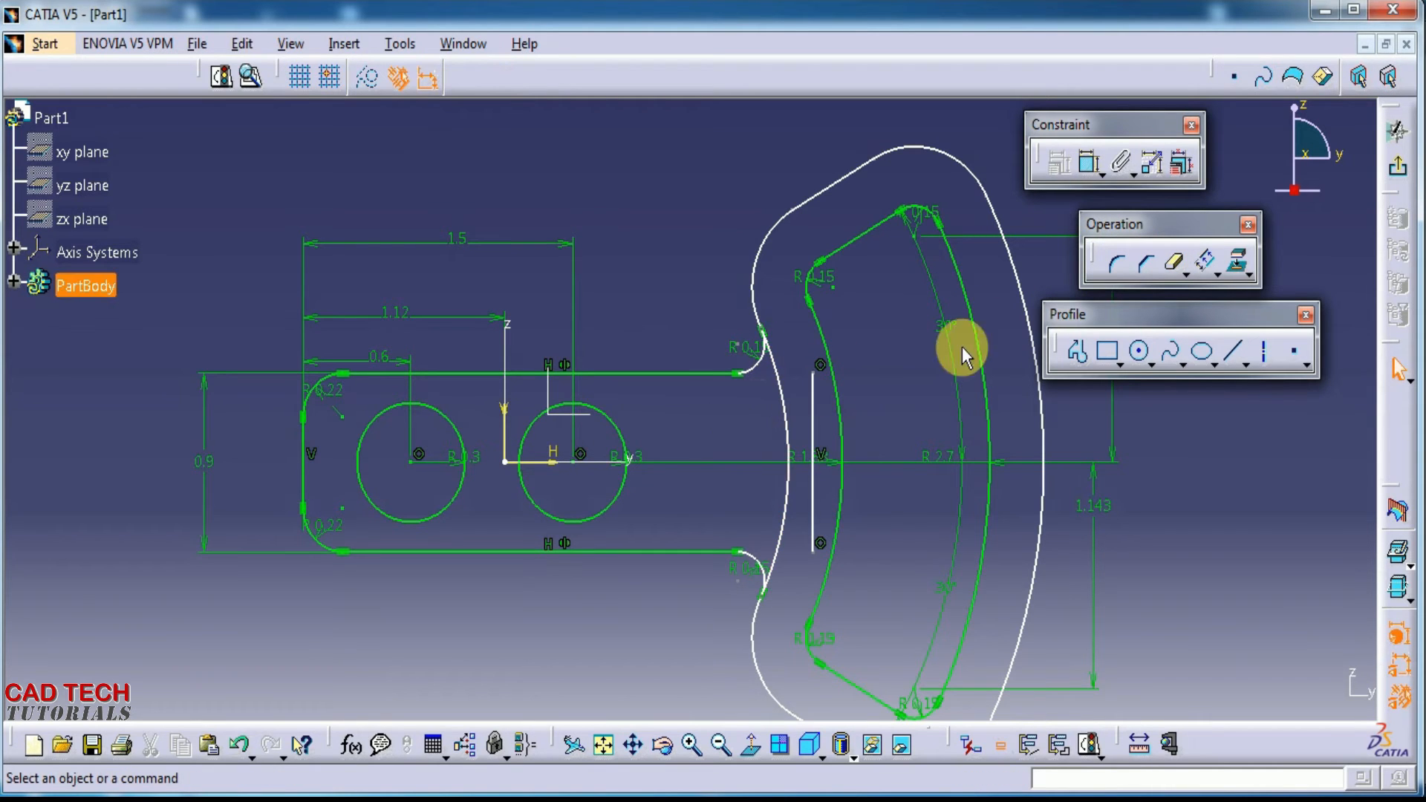
click(1174, 261)
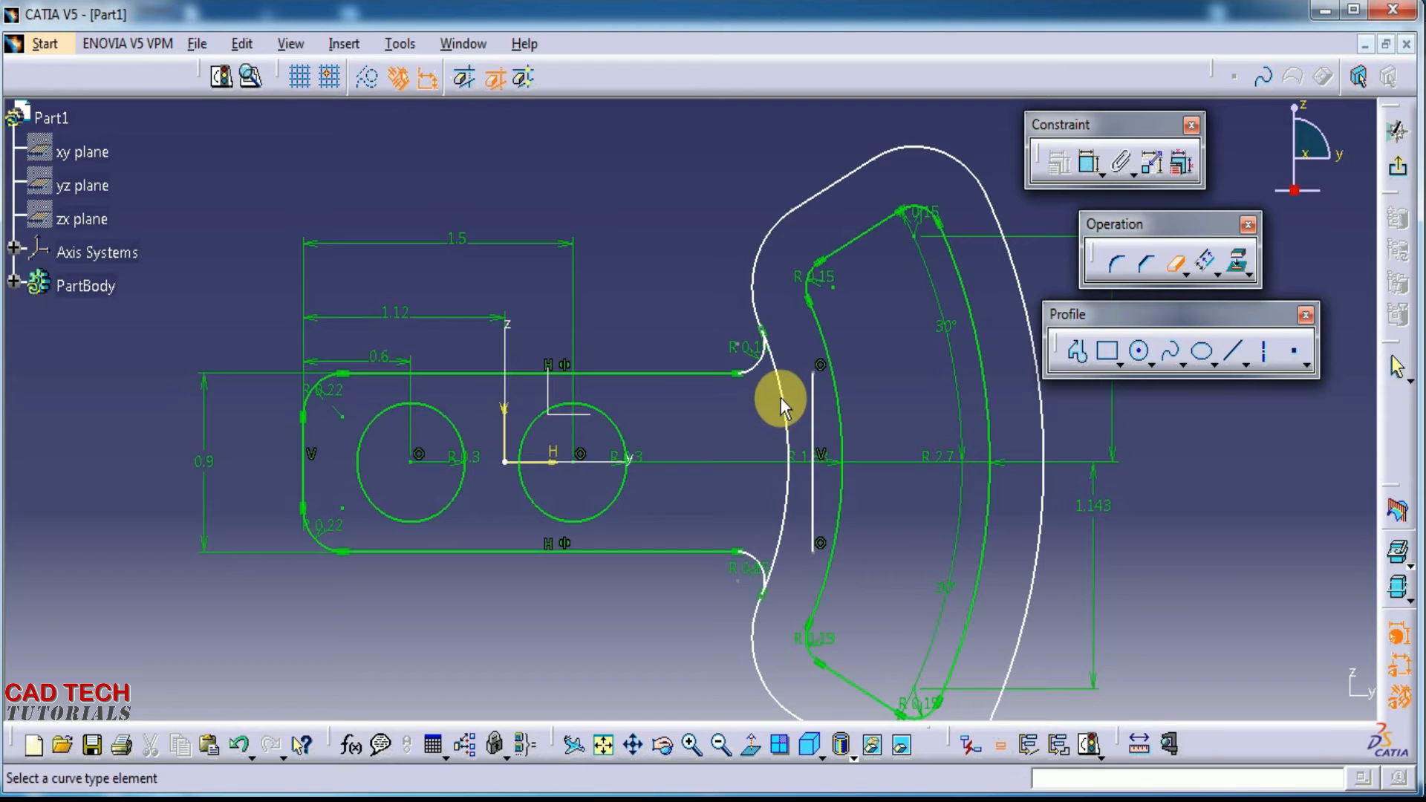
click(780, 401)
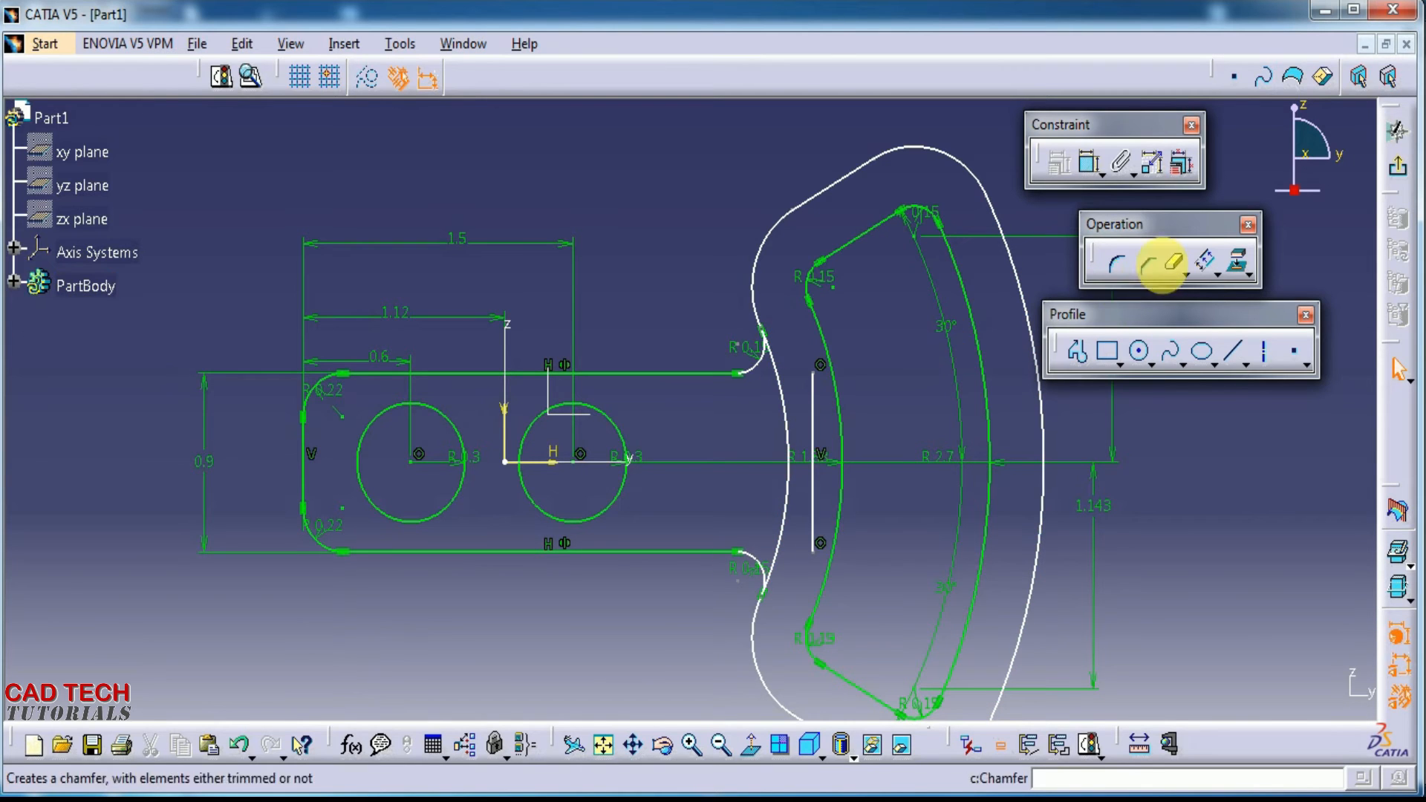
click(1176, 261)
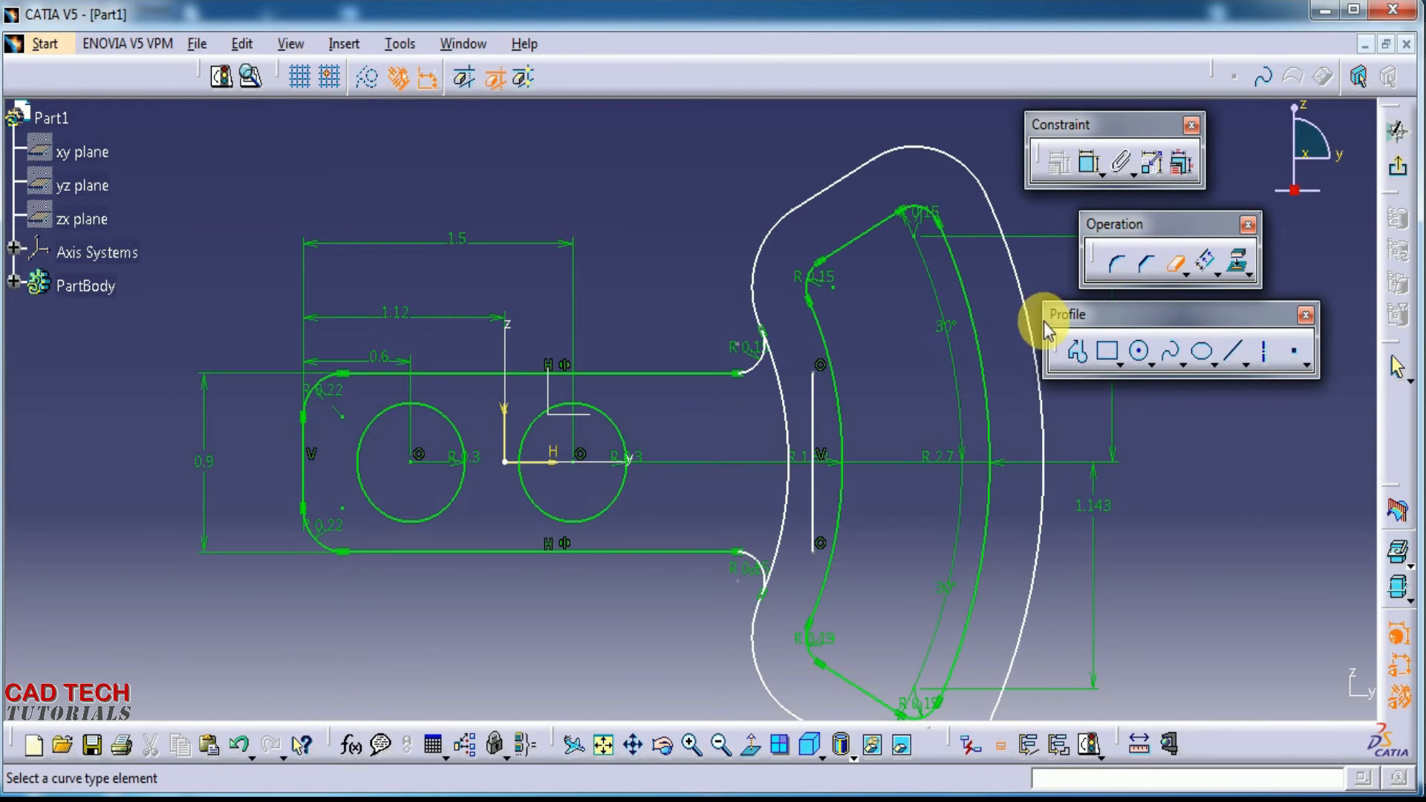
click(791, 407)
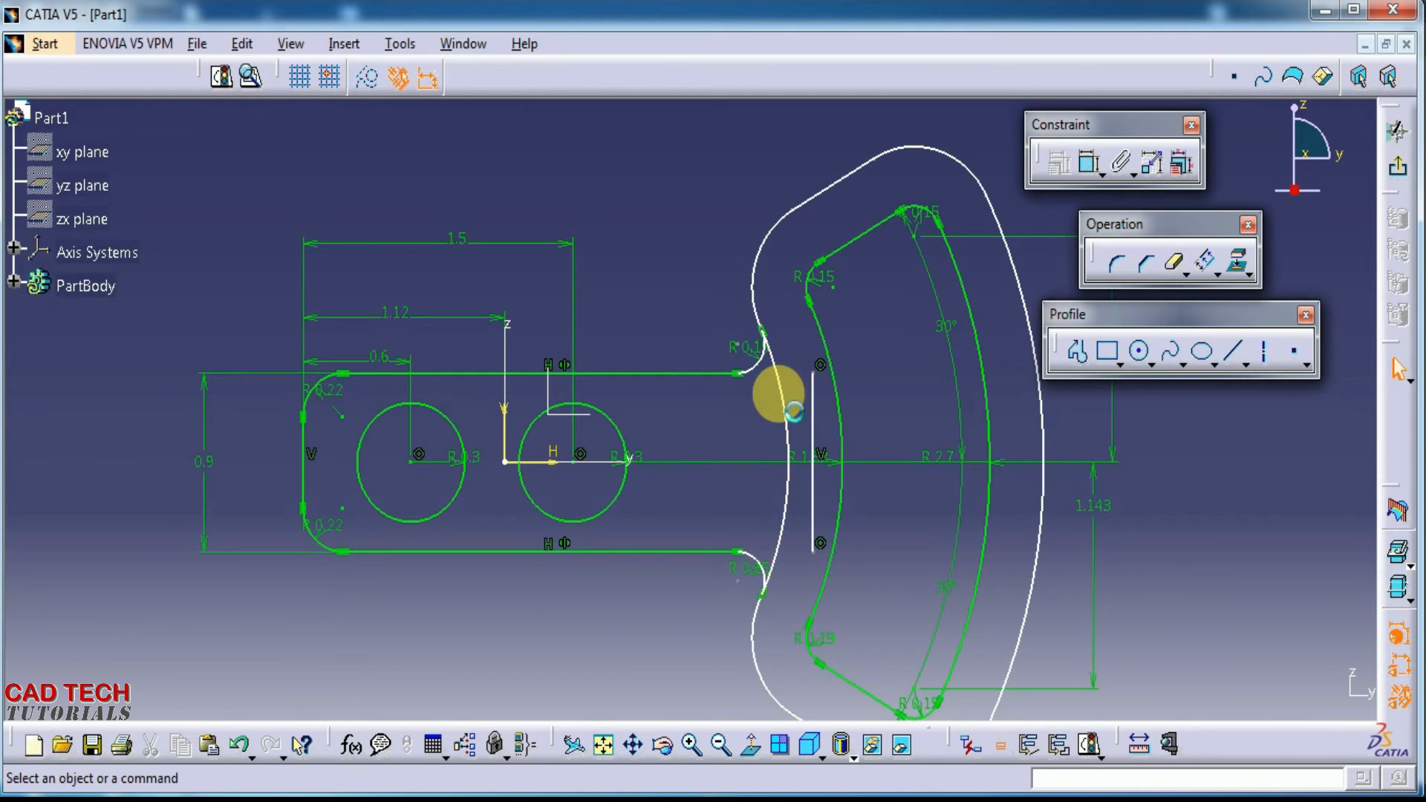
click(1176, 261)
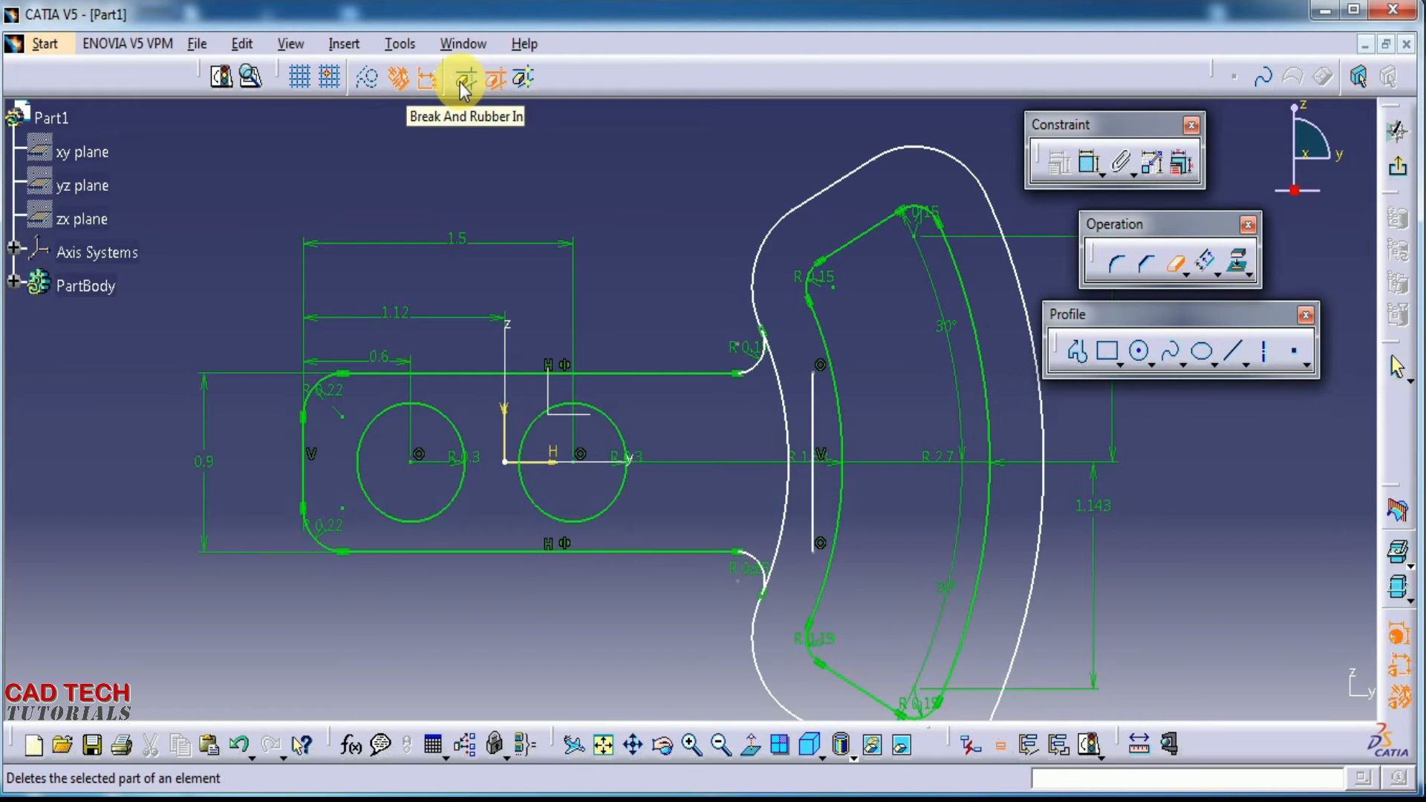
click(775, 394)
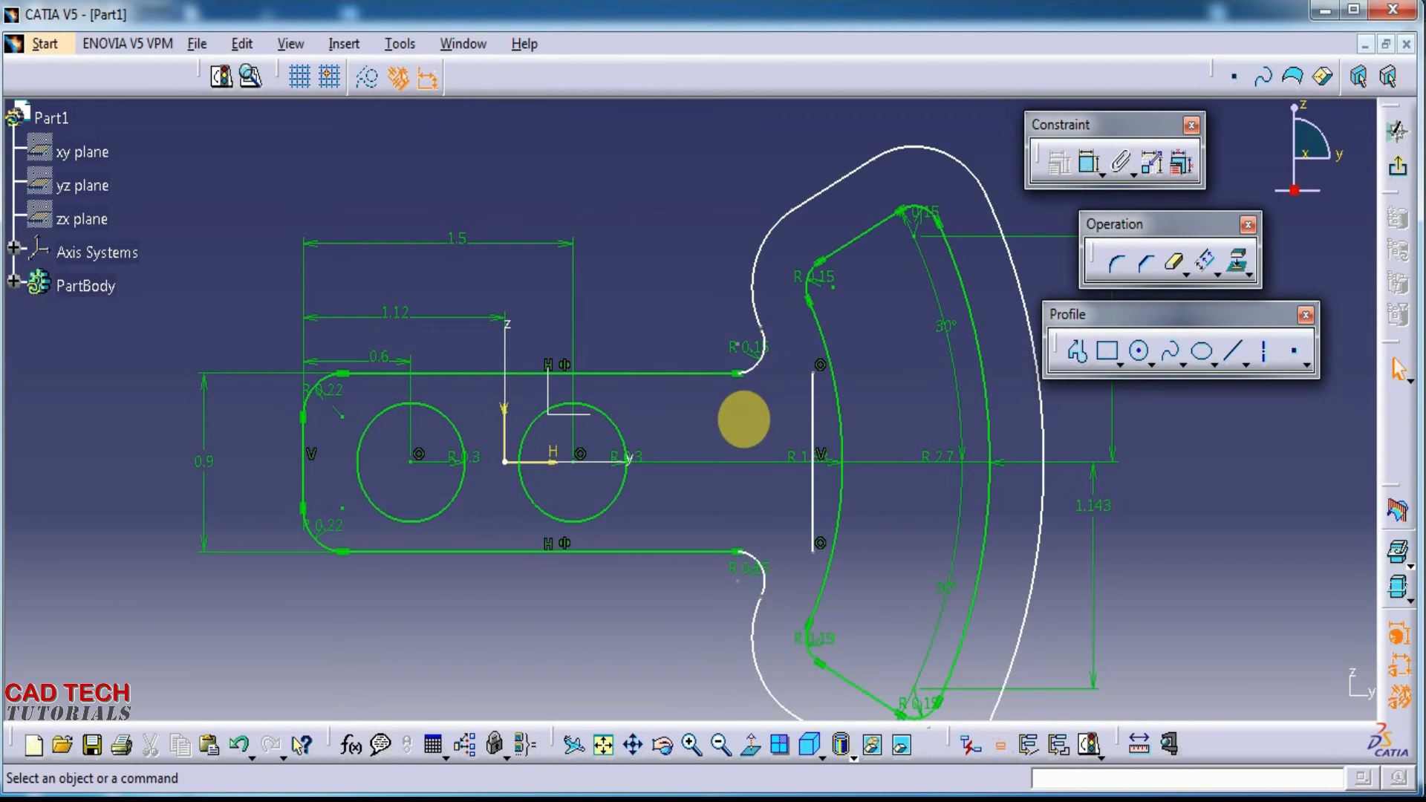
Delete the leftover vertical line from the rectangle's end, inside the joined plate outline near the inner cutout arc
middle_drag(901, 500, 793, 484)
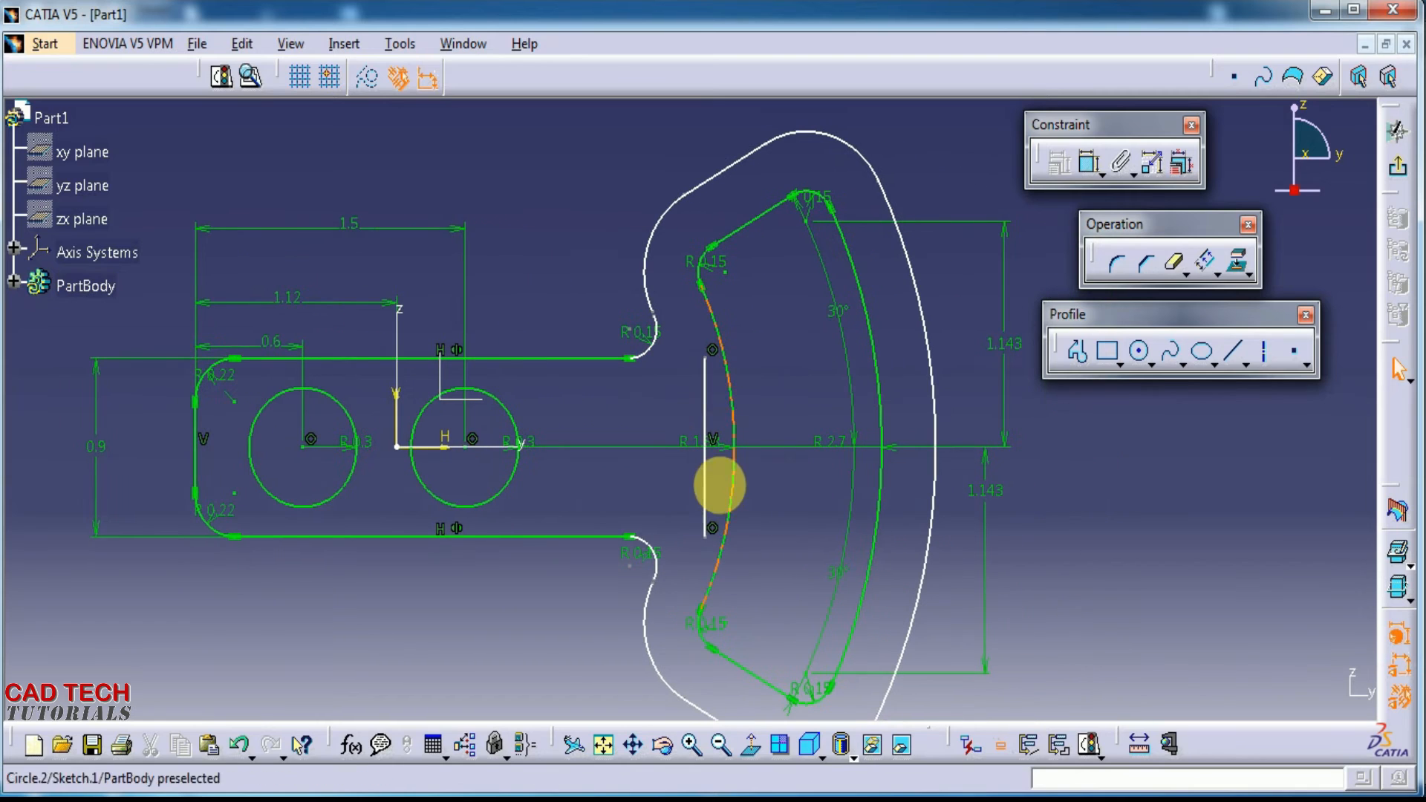
click(706, 481)
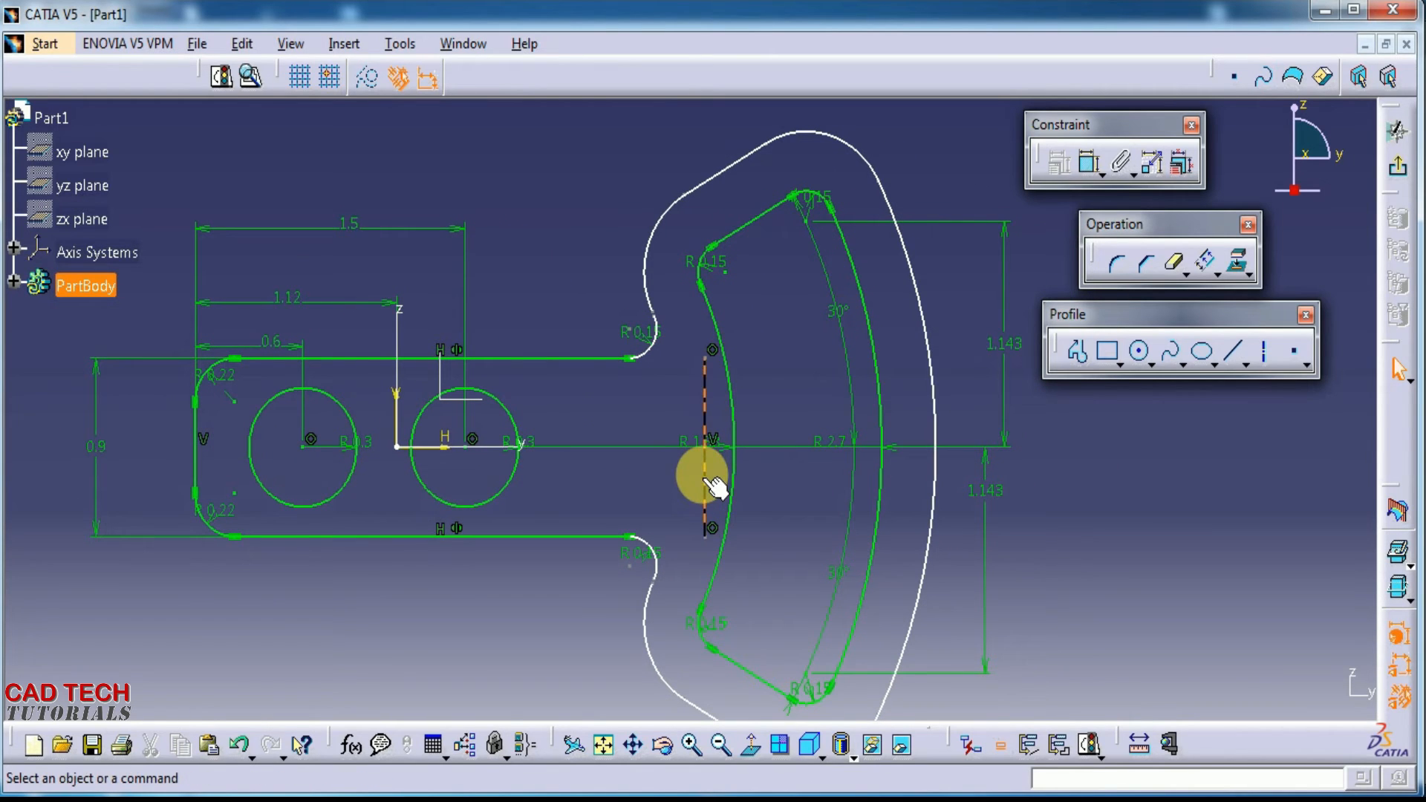
key(Delete)
Check the reference drawing and dimension the offset between the sector's lower slanted inner edge and the parallel outer edge
middle_drag(773, 525, 786, 608)
middle_drag(1034, 556, 984, 540)
key(alt+Tab)
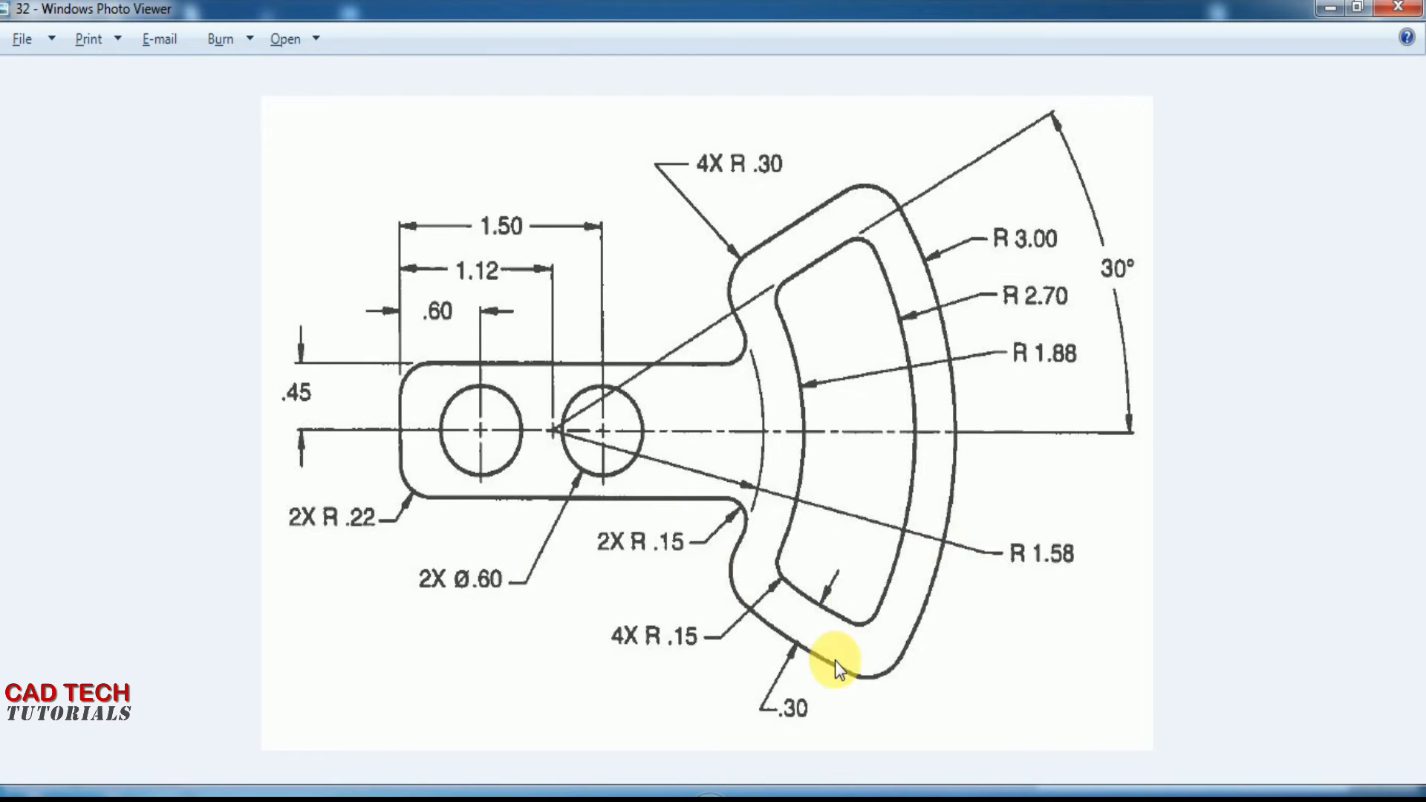
key(alt+Tab)
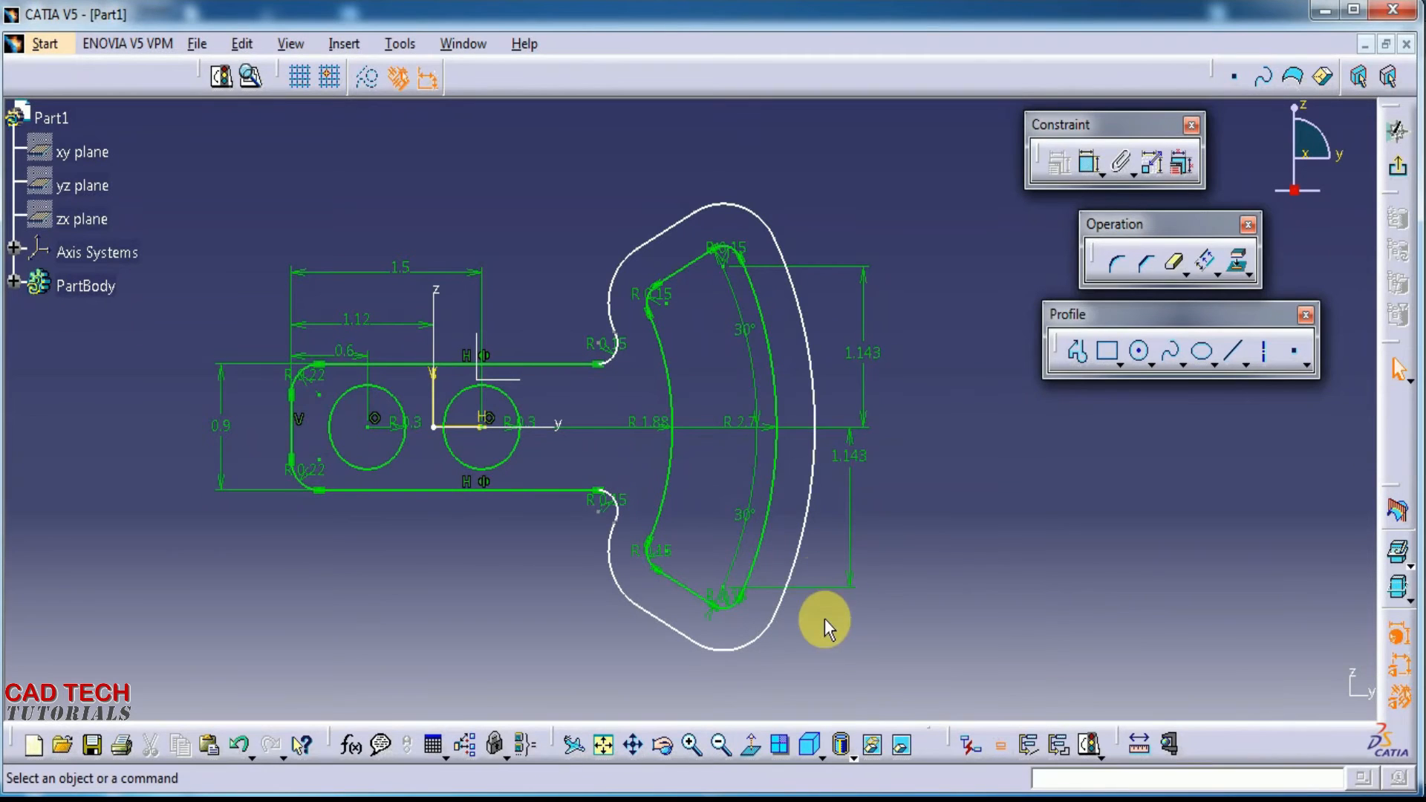
click(1089, 162)
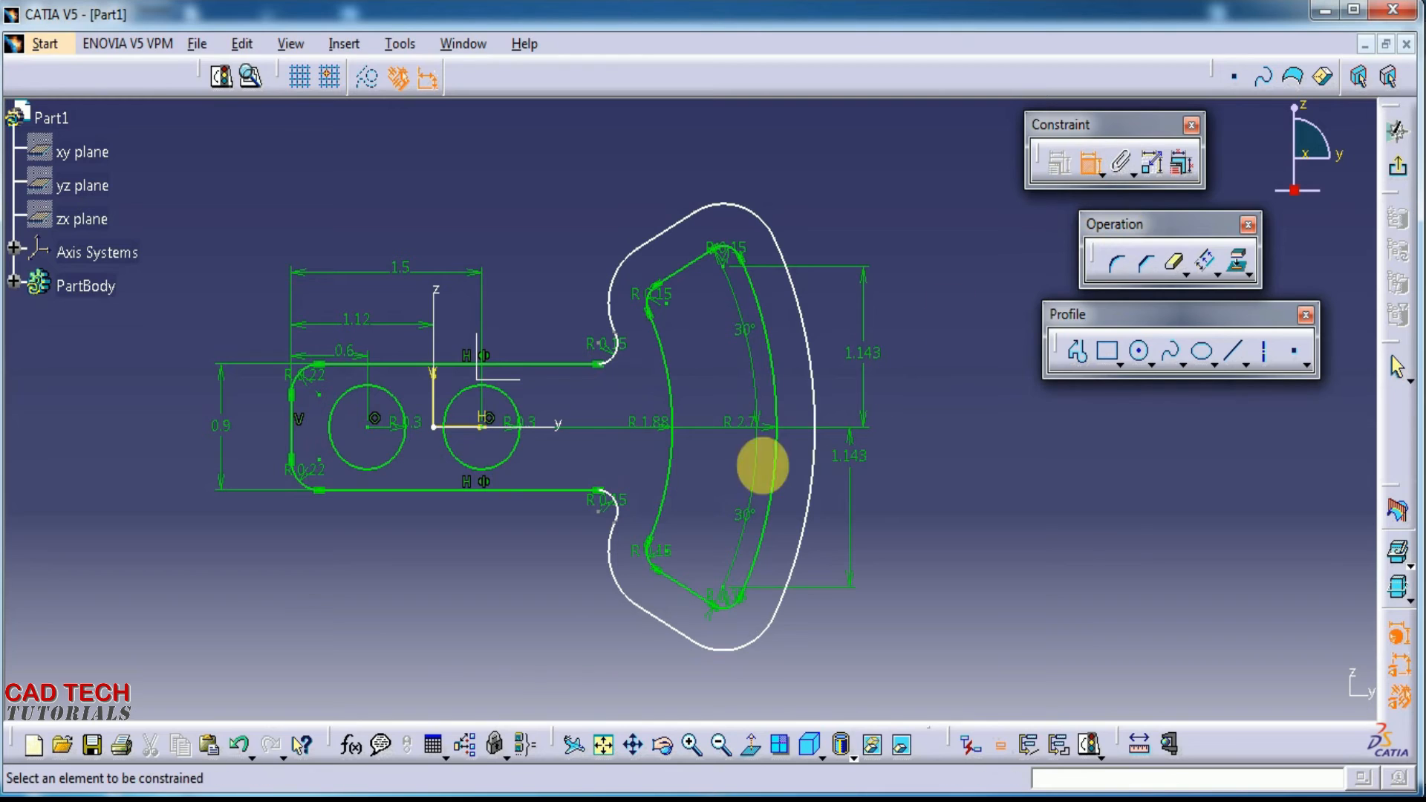
click(684, 582)
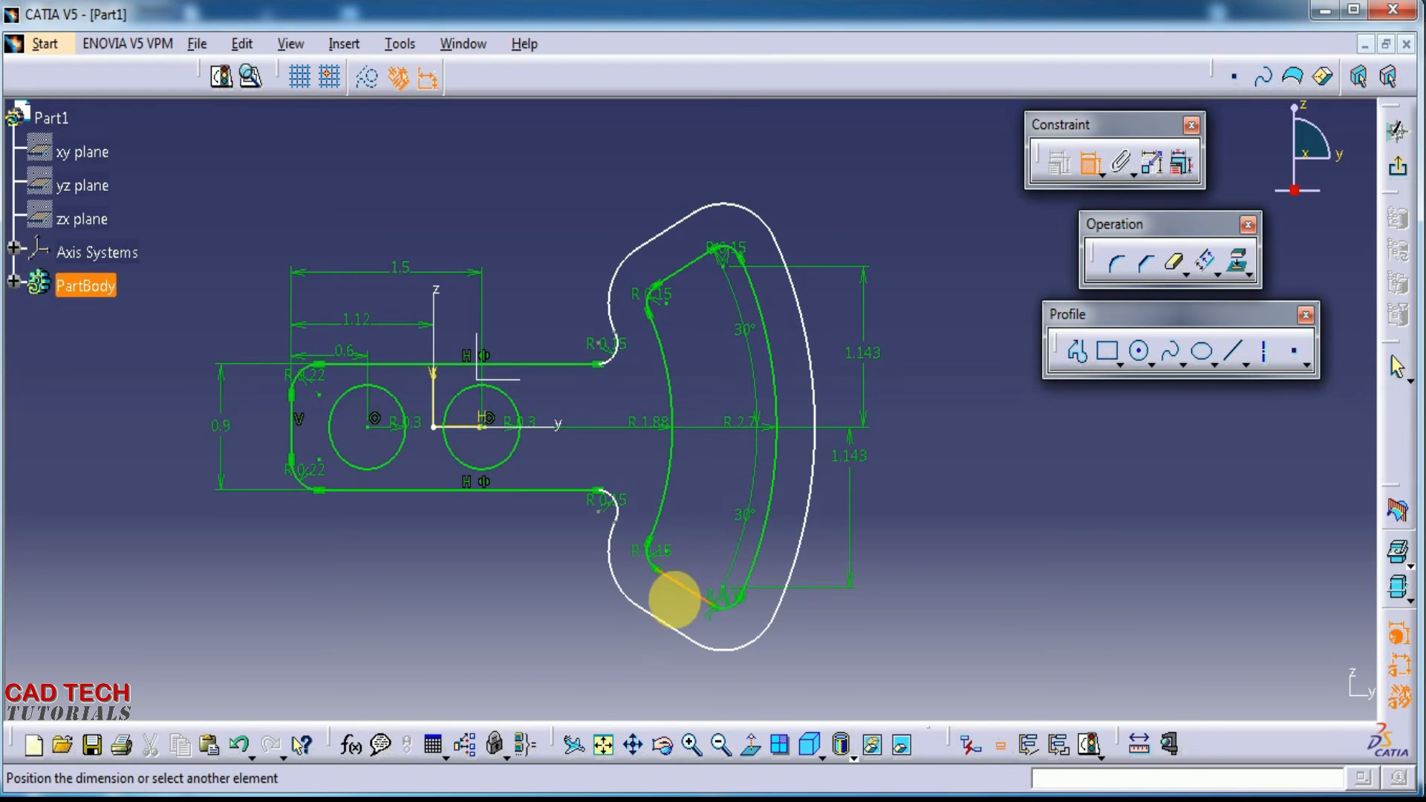
click(670, 625)
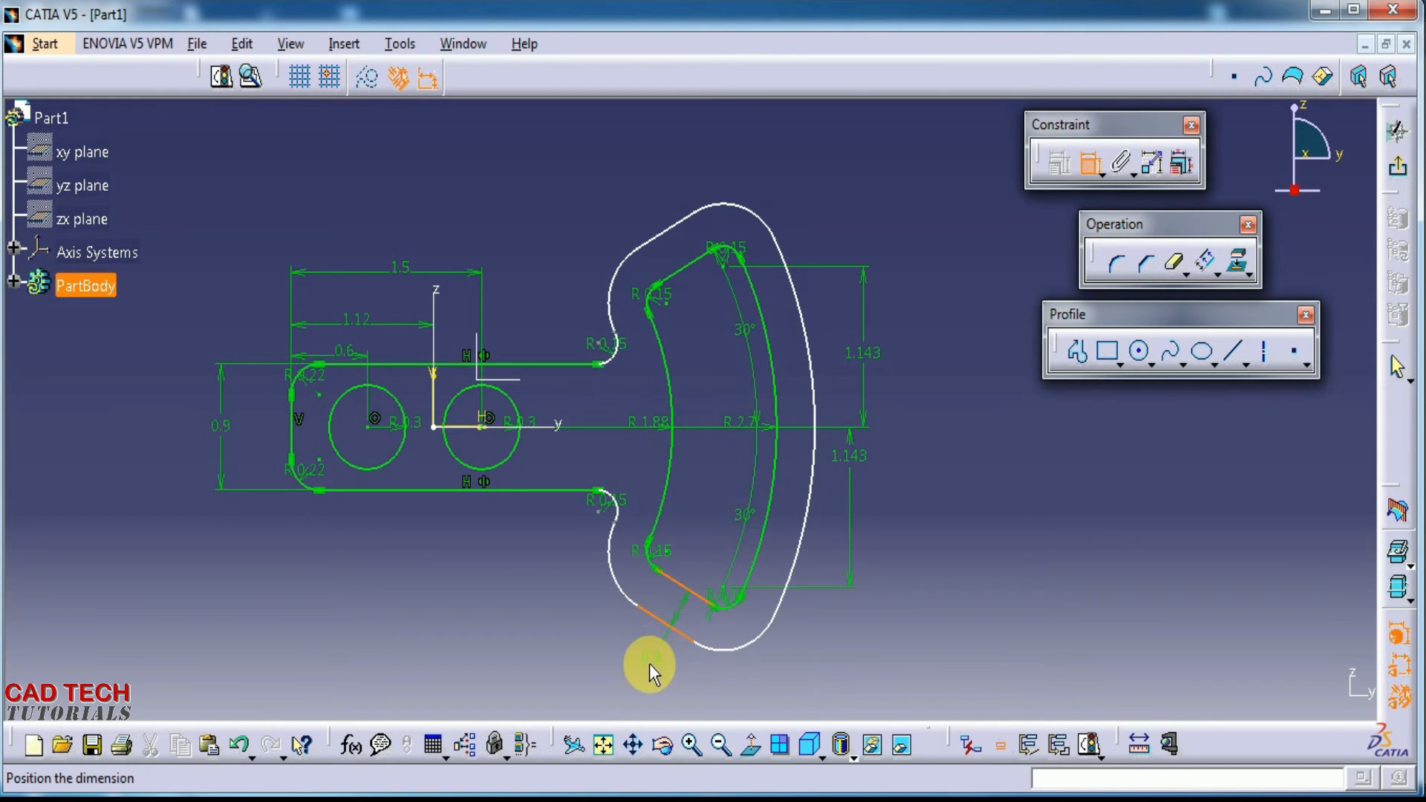
click(649, 662)
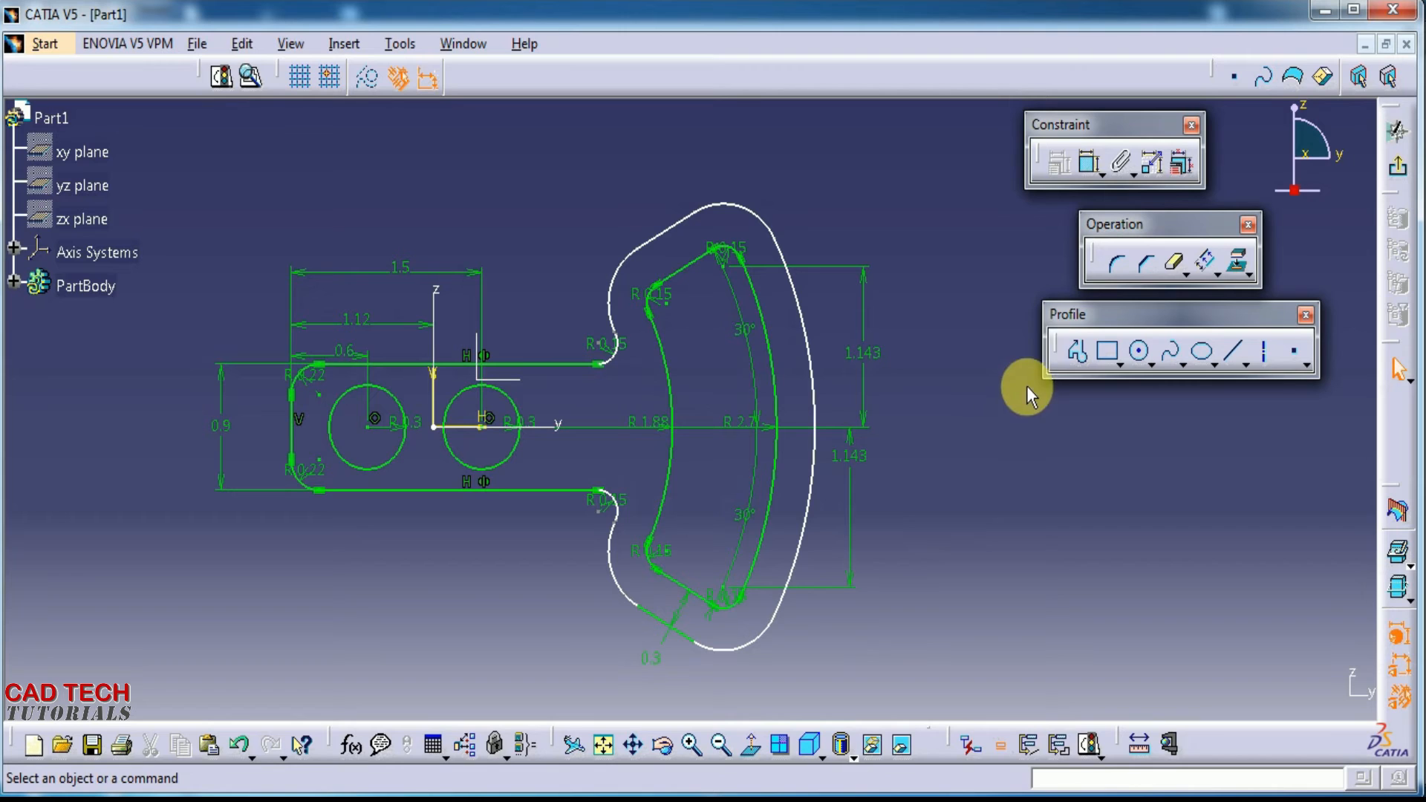
Dimension the offset between the cutout's large arc and the outline's large outer arc
click(1090, 164)
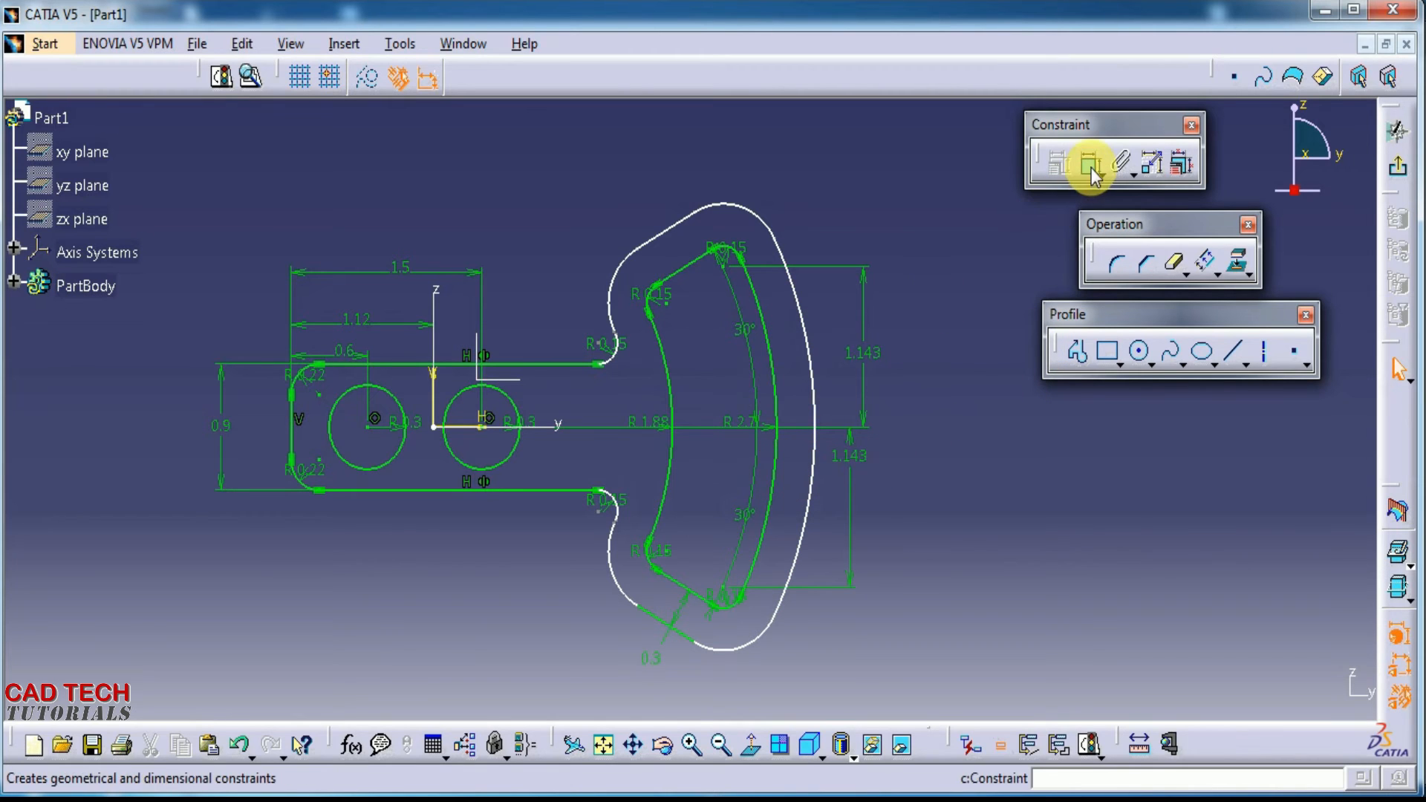
click(766, 340)
click(804, 331)
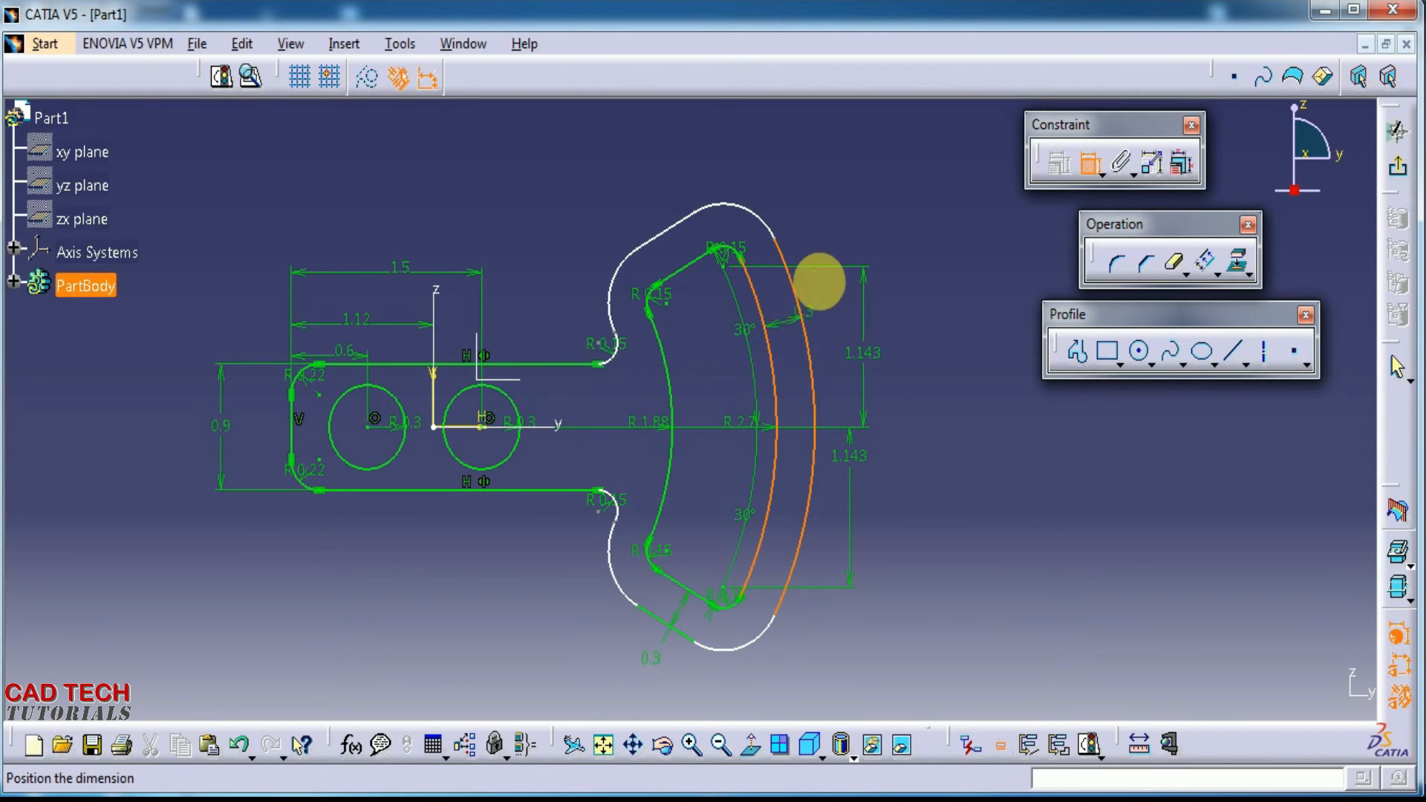
click(916, 314)
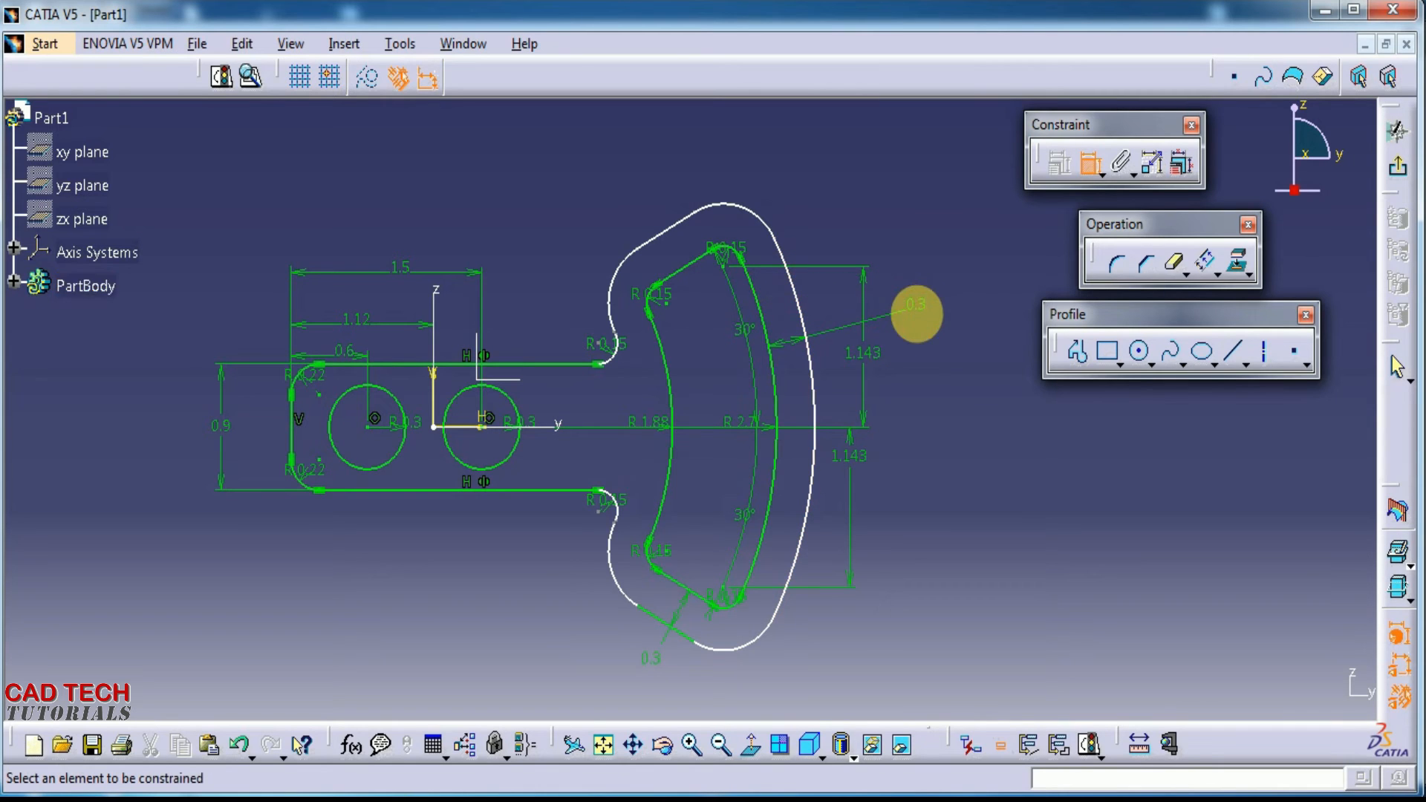
Try dimensioning the offset between the upper slanted edges and the radius of the outline's upper outer corner, and undo both dimensions
click(689, 270)
click(671, 231)
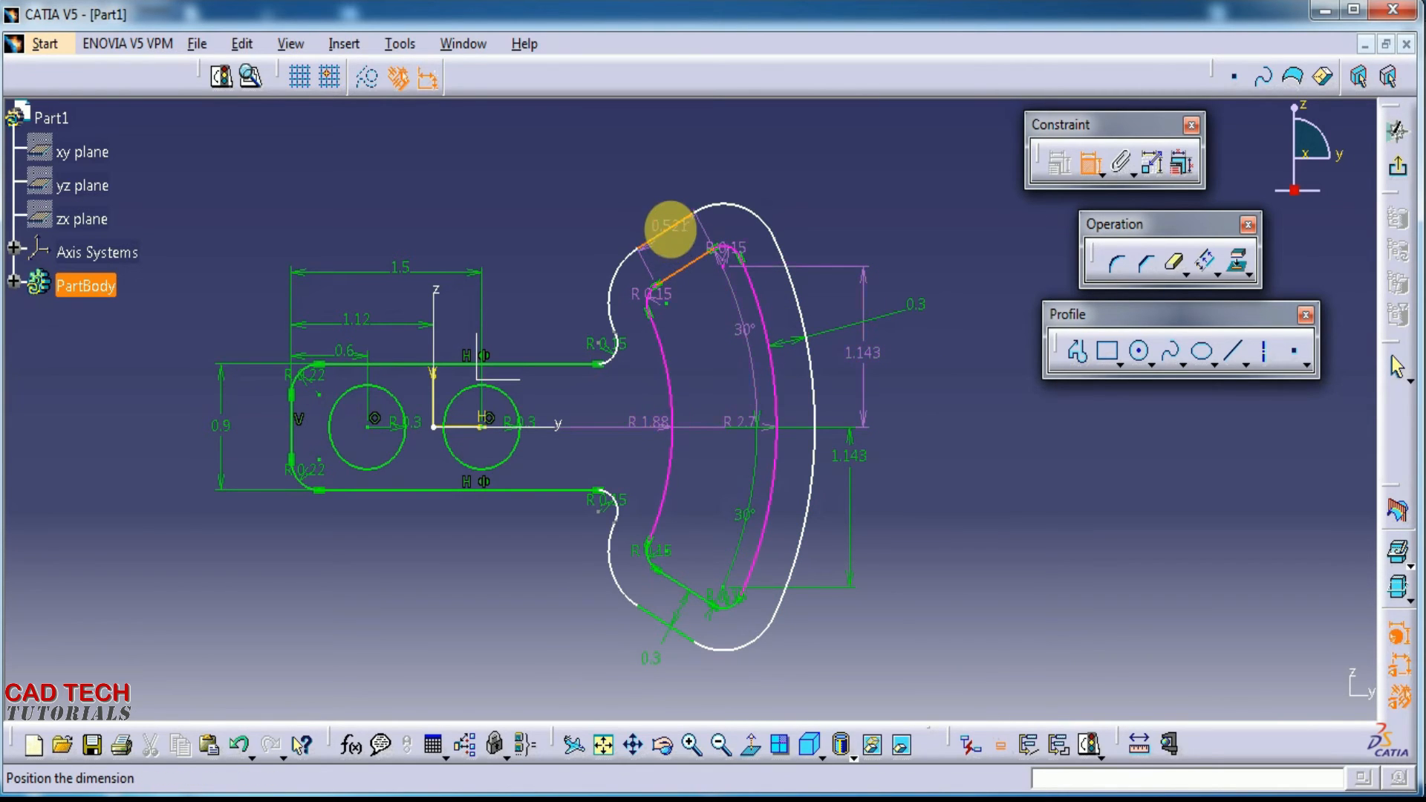
click(642, 193)
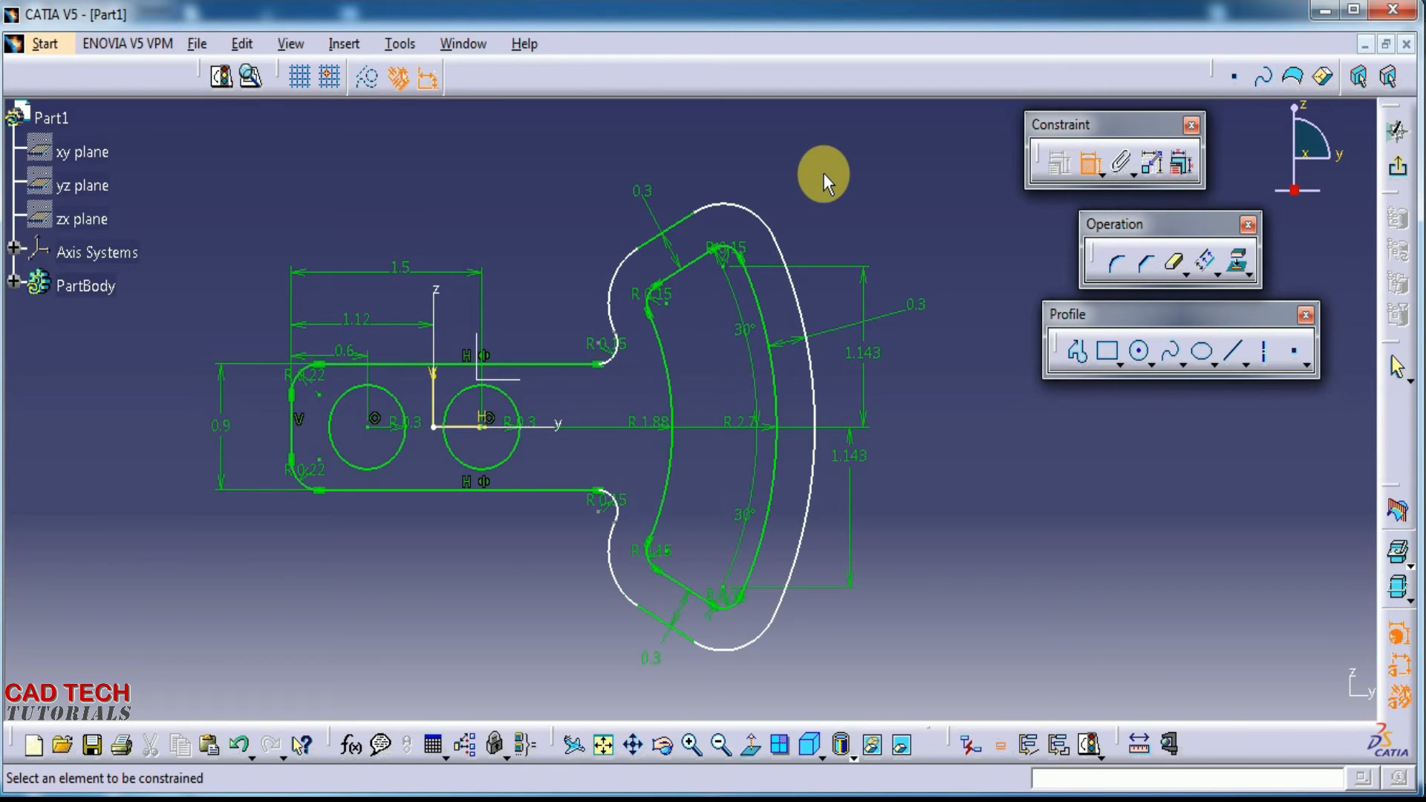
click(752, 208)
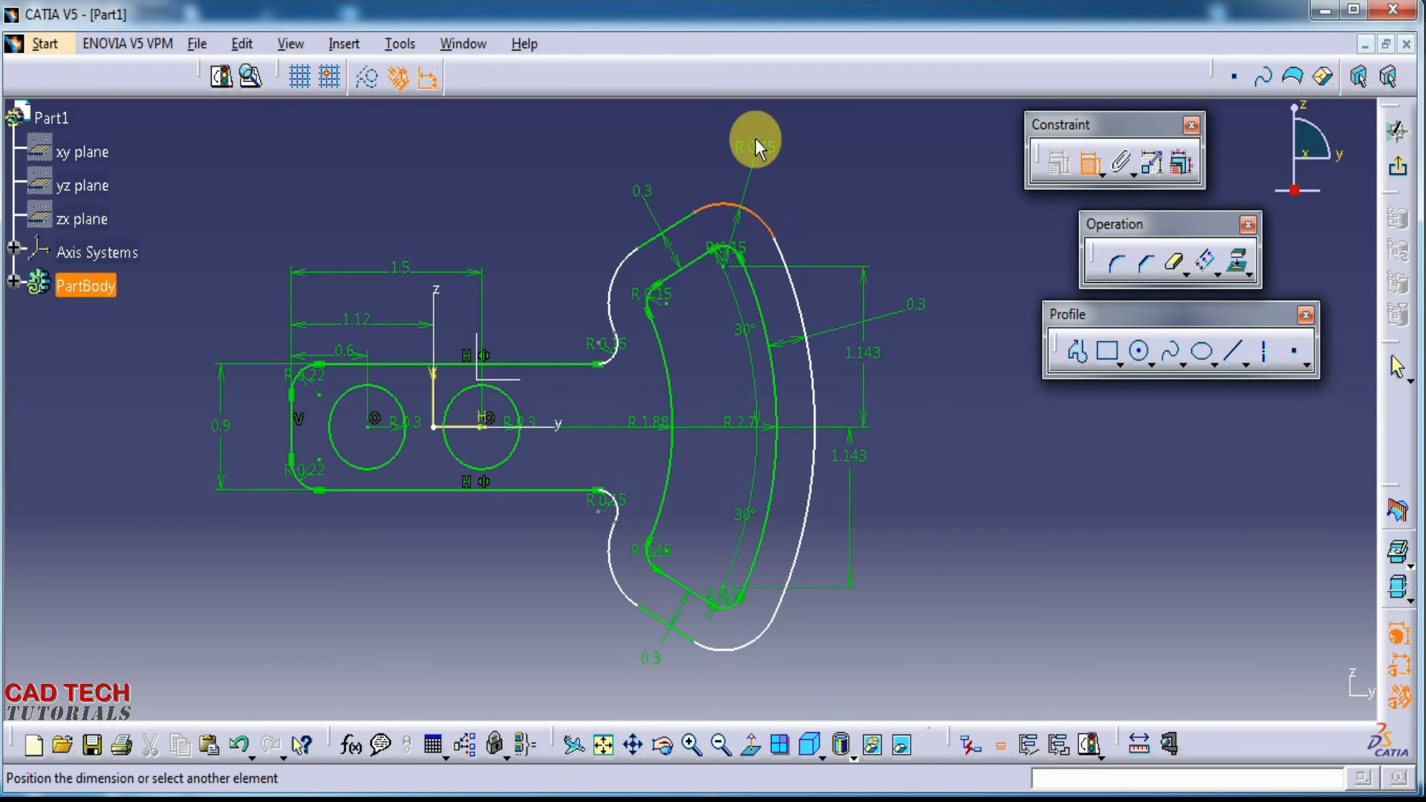
click(756, 134)
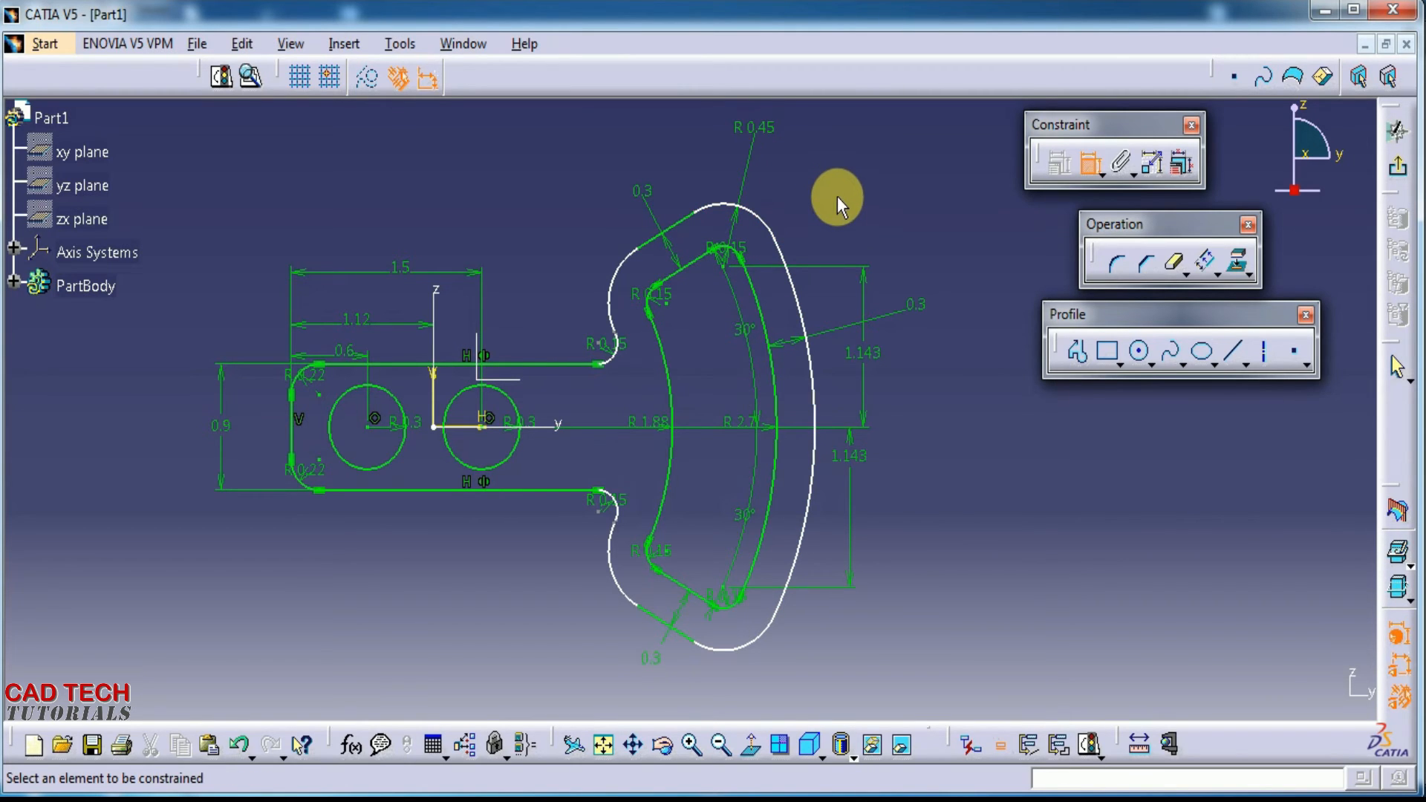
key(ctrl+z)
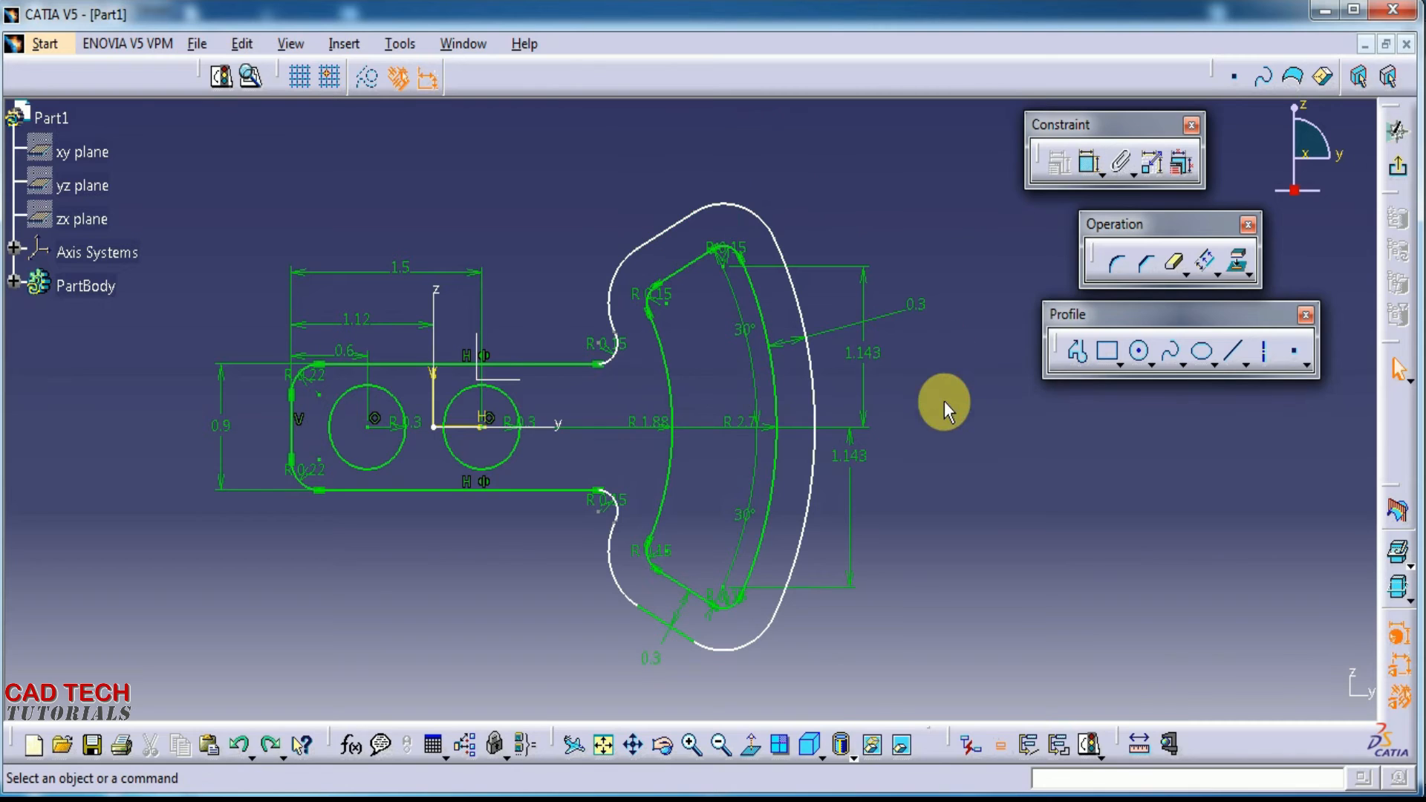
Add a tangency constraint between the outline's lower outer corner arc and its large outer arc
click(1089, 162)
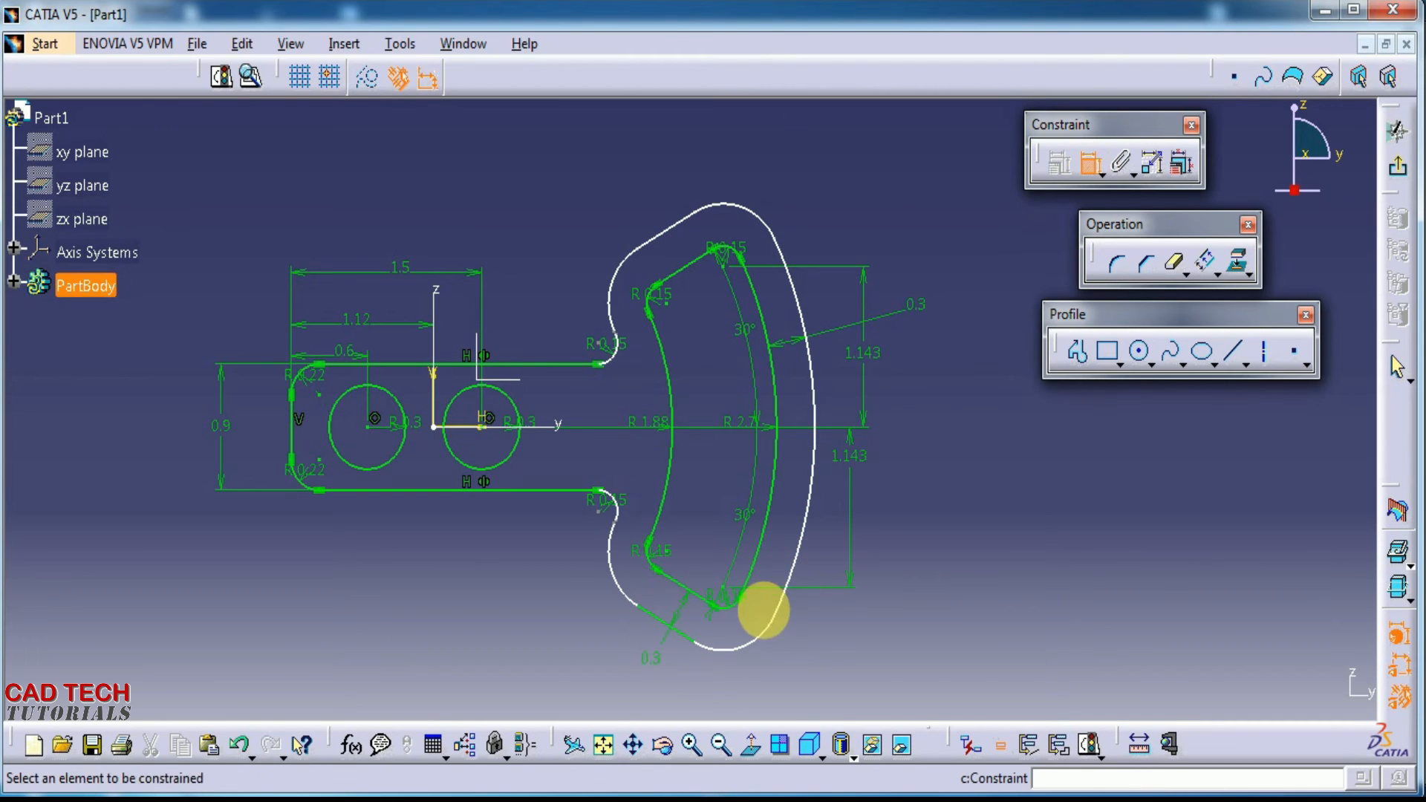
click(763, 648)
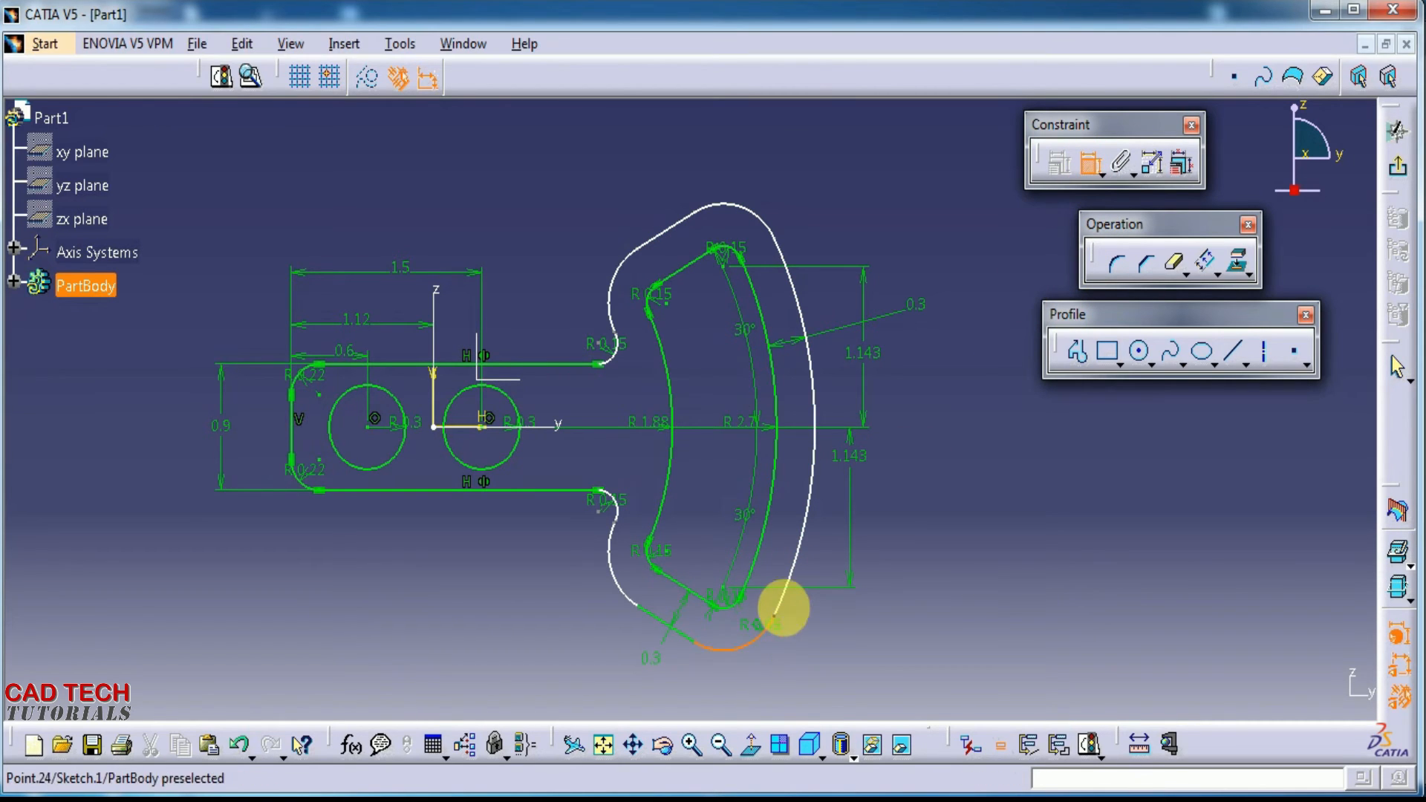
click(789, 599)
right_click(824, 618)
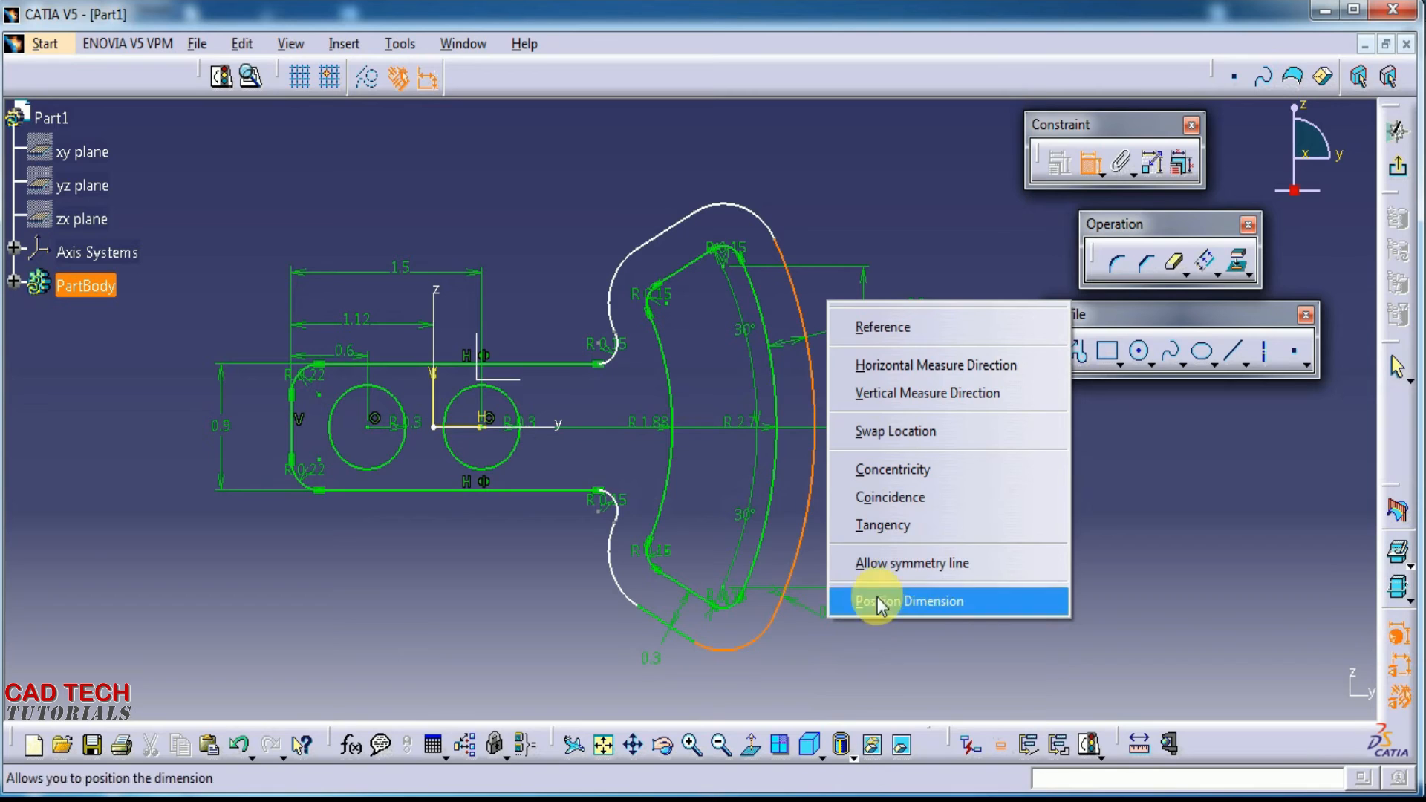
click(891, 526)
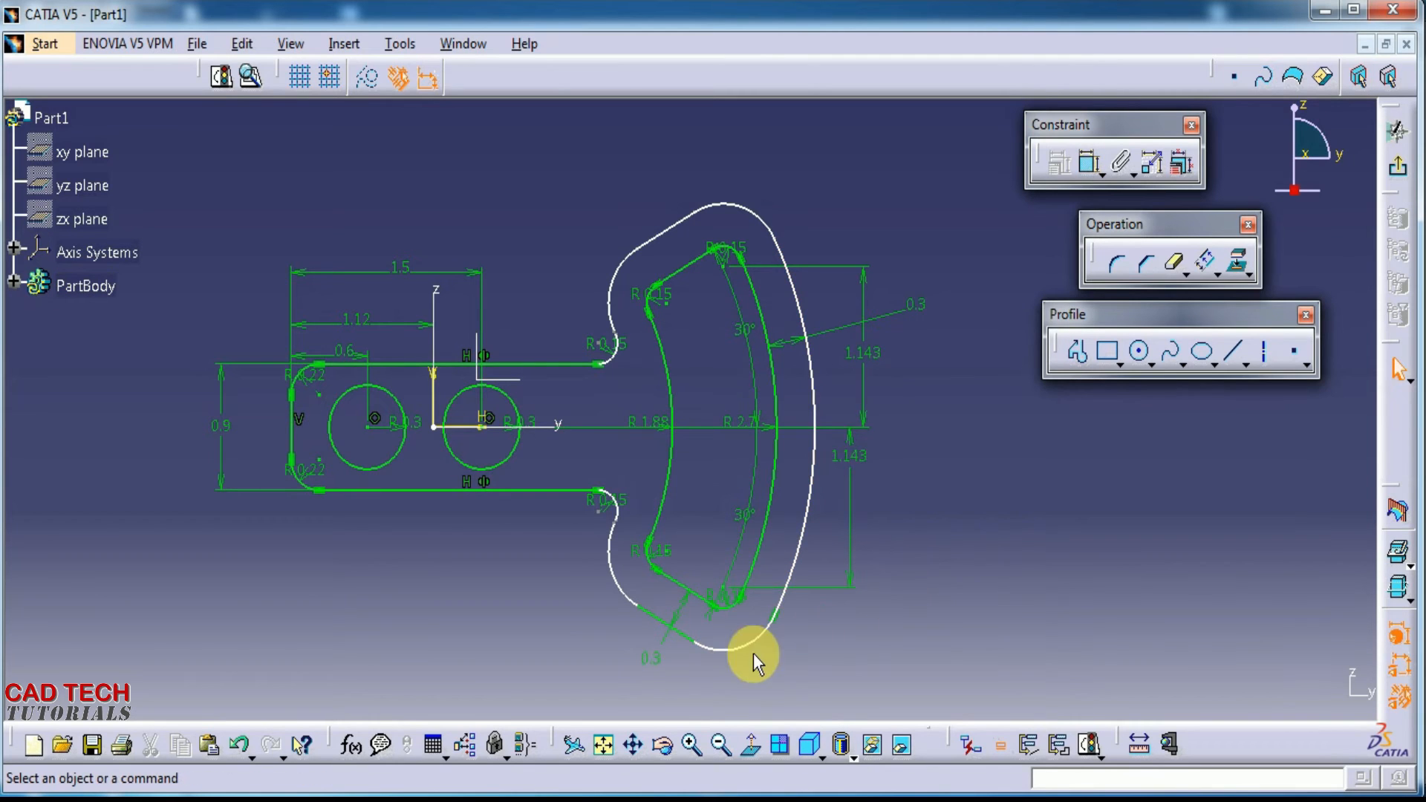
Try a tangency constraint between the lower outer corner arc and the lower slanted outer edge, selecting the arc first, and undo it
click(1090, 162)
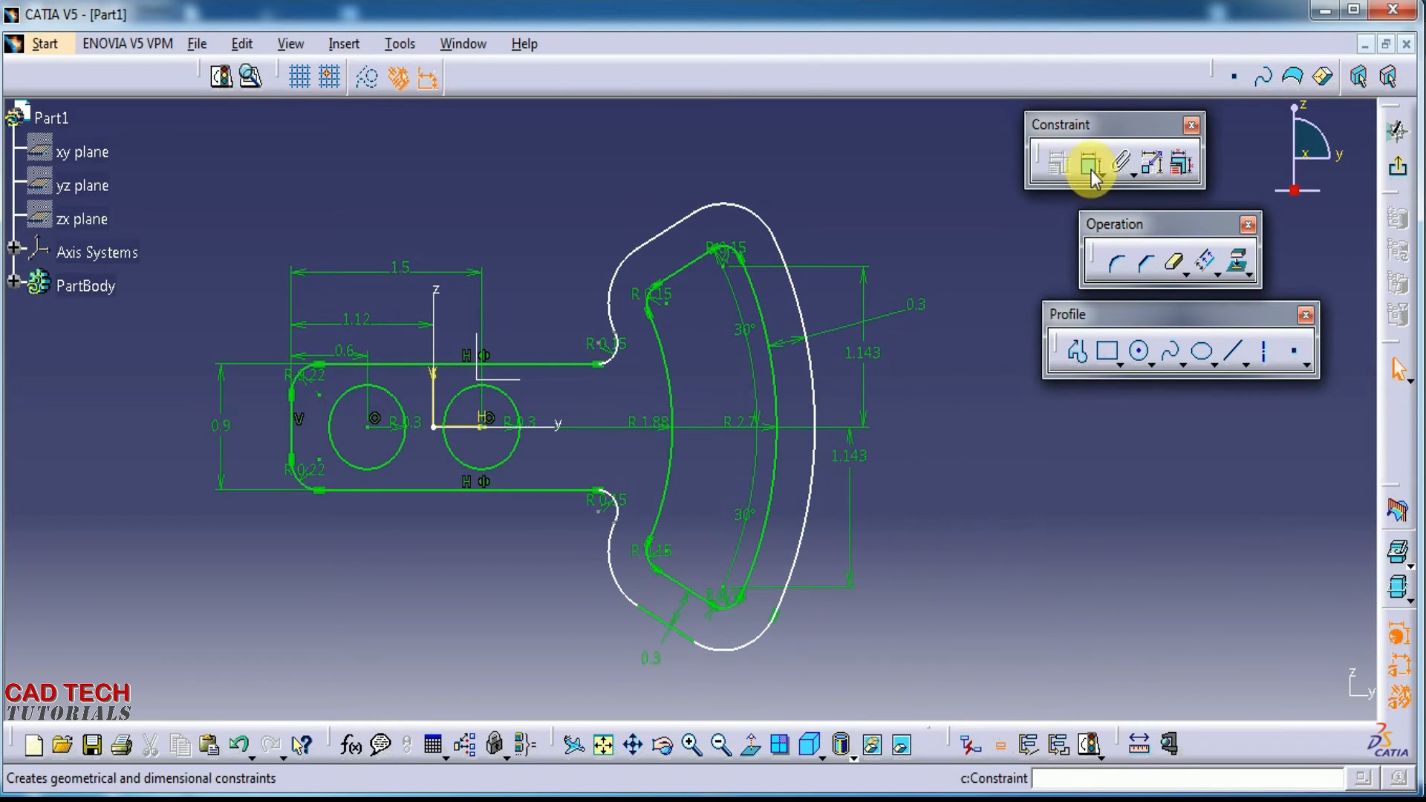
click(718, 649)
click(684, 636)
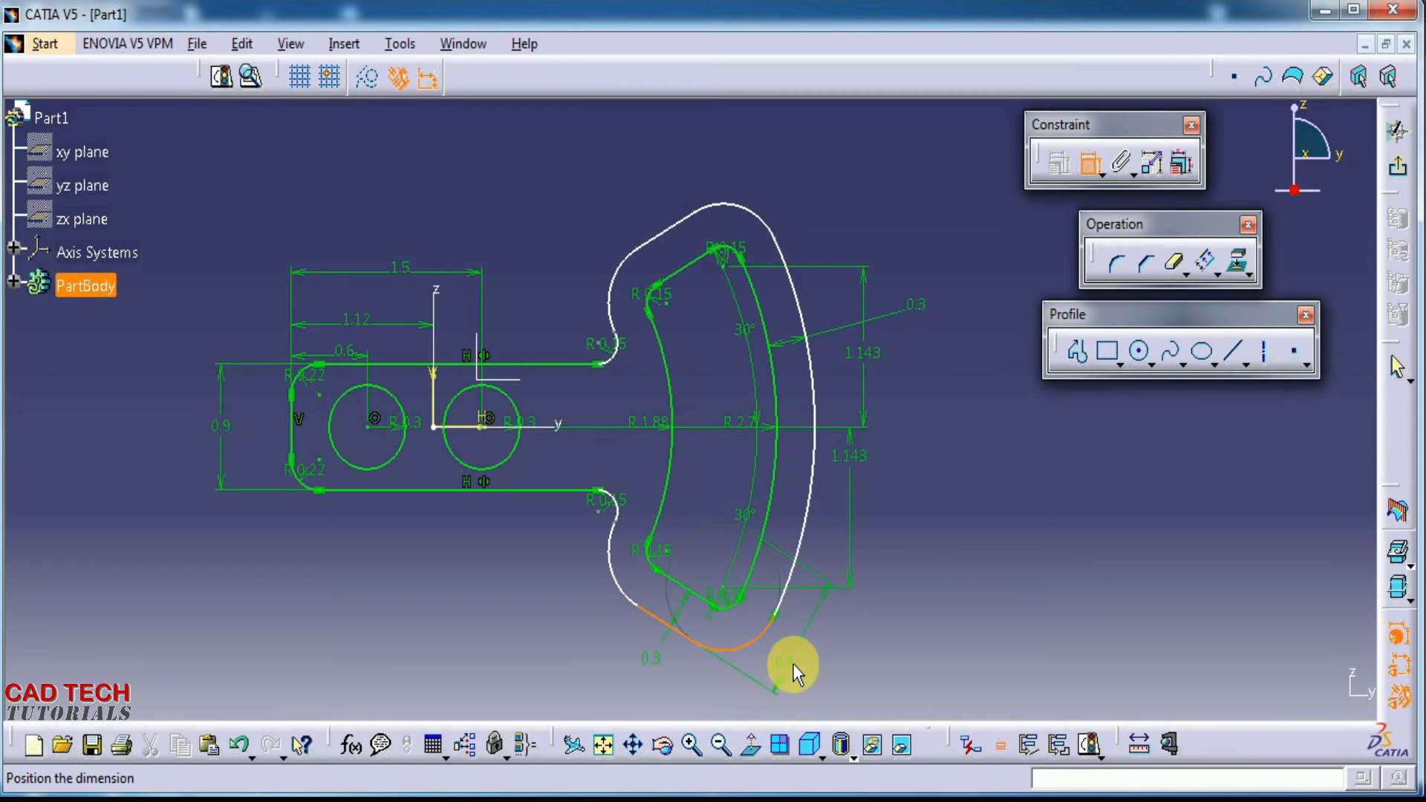
right_click(794, 665)
click(836, 762)
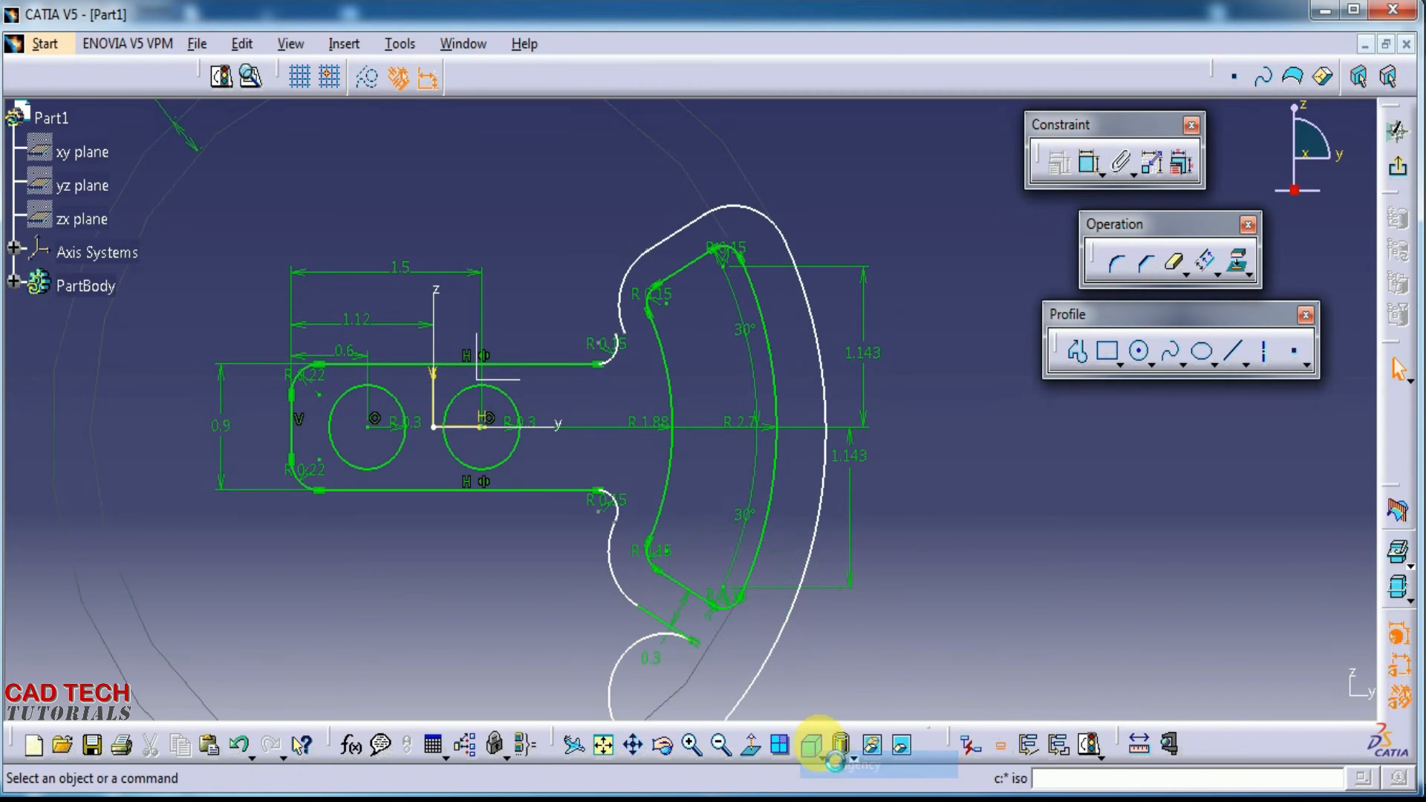
key(ctrl+z)
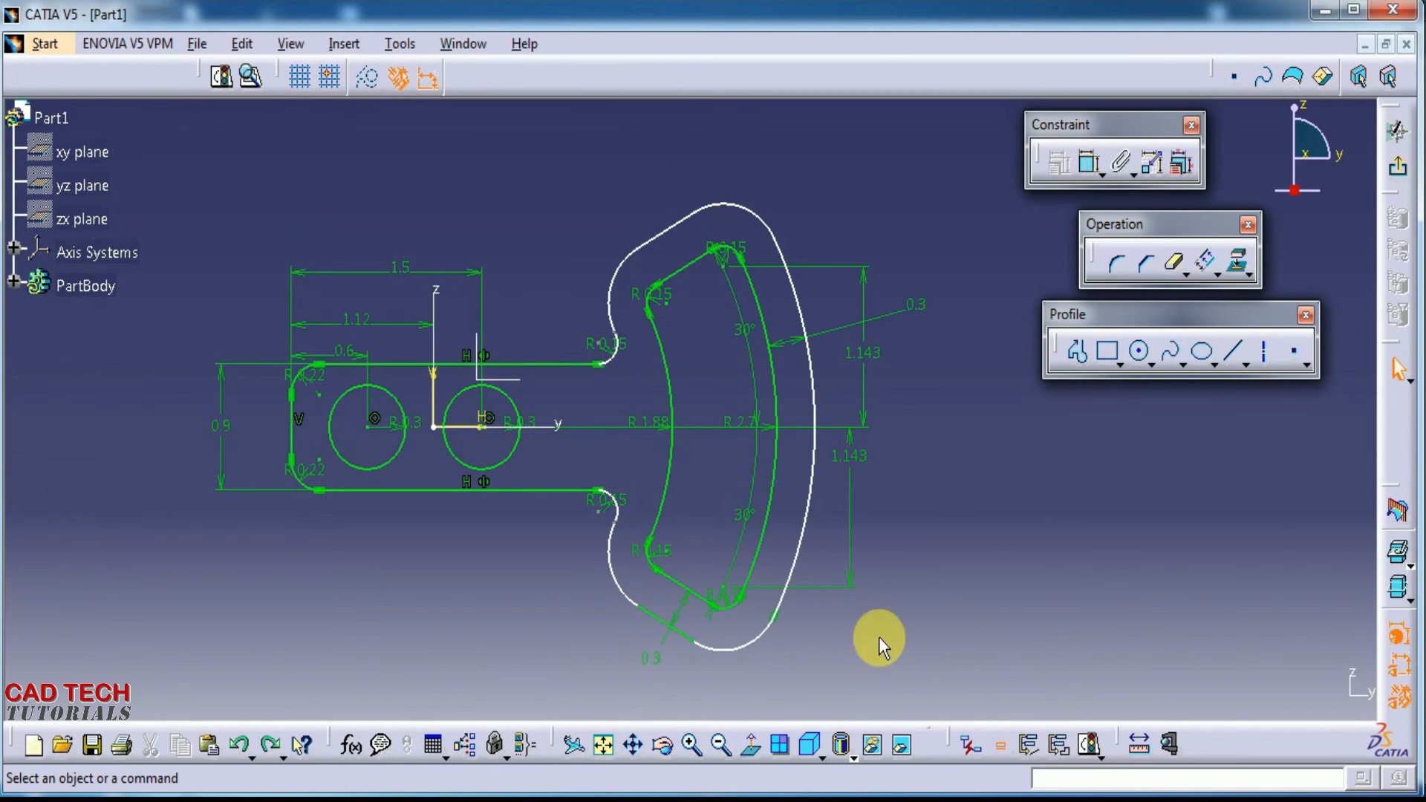
Make the lower slanted outer edge tangent to the lower outer corner arc, selecting the edge first
click(1089, 162)
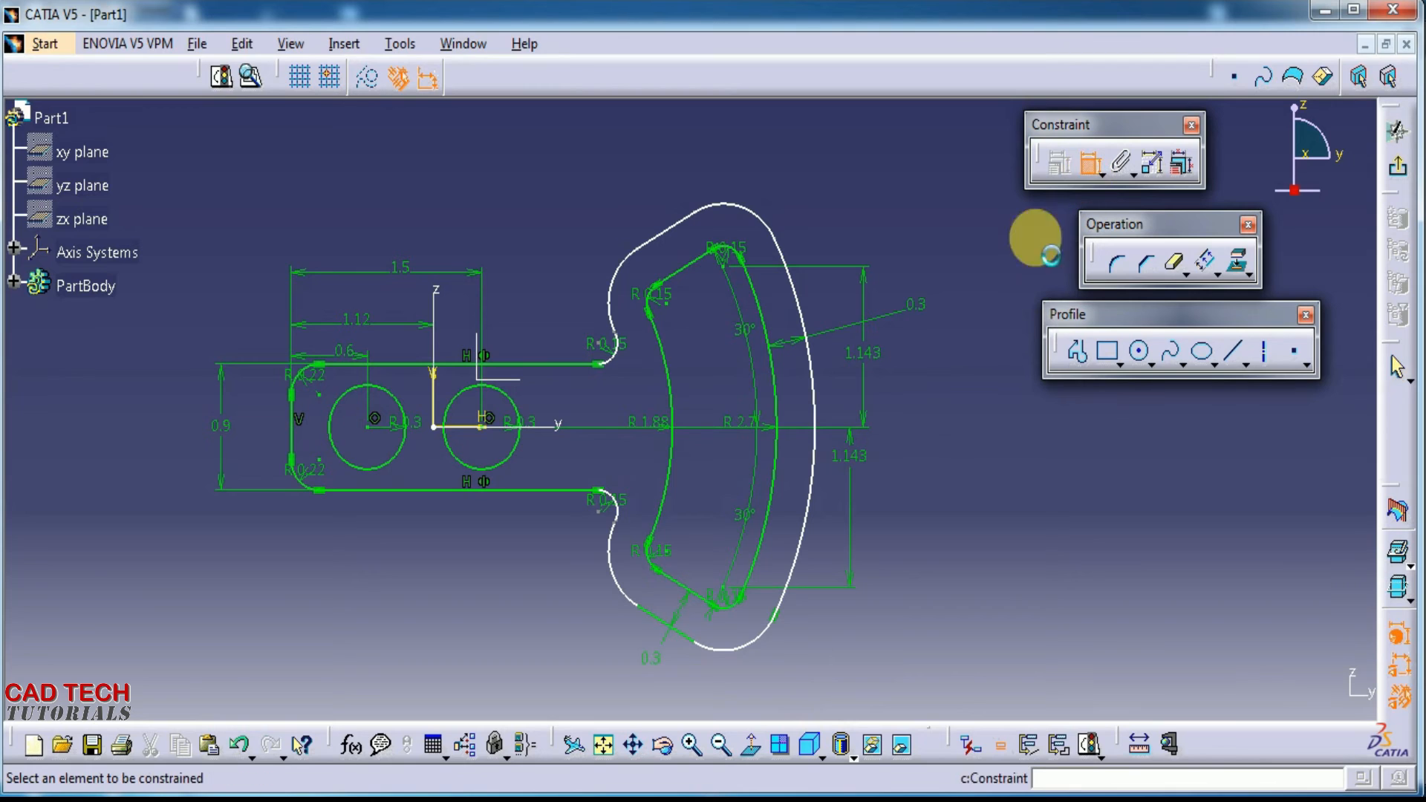
click(692, 647)
click(715, 651)
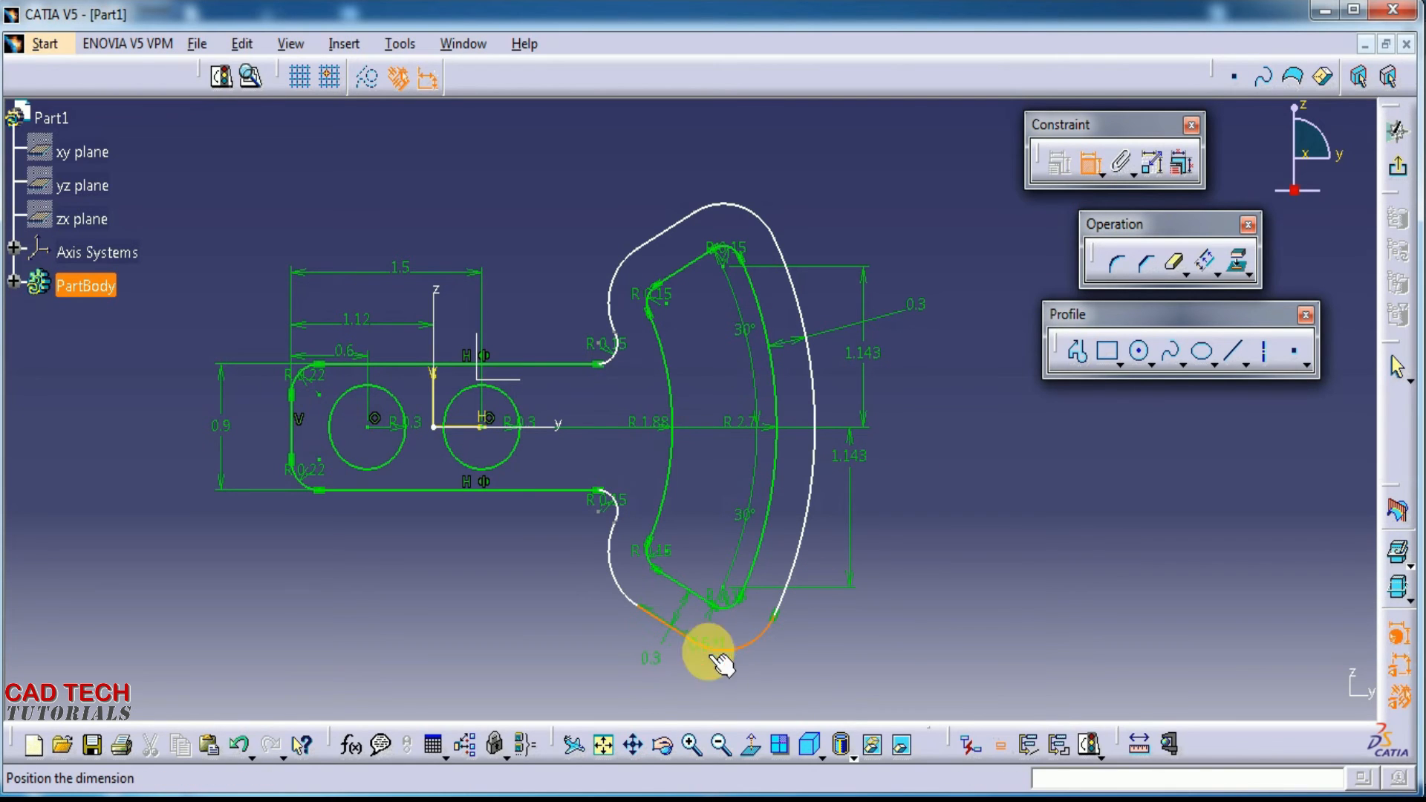
right_click(689, 673)
click(724, 779)
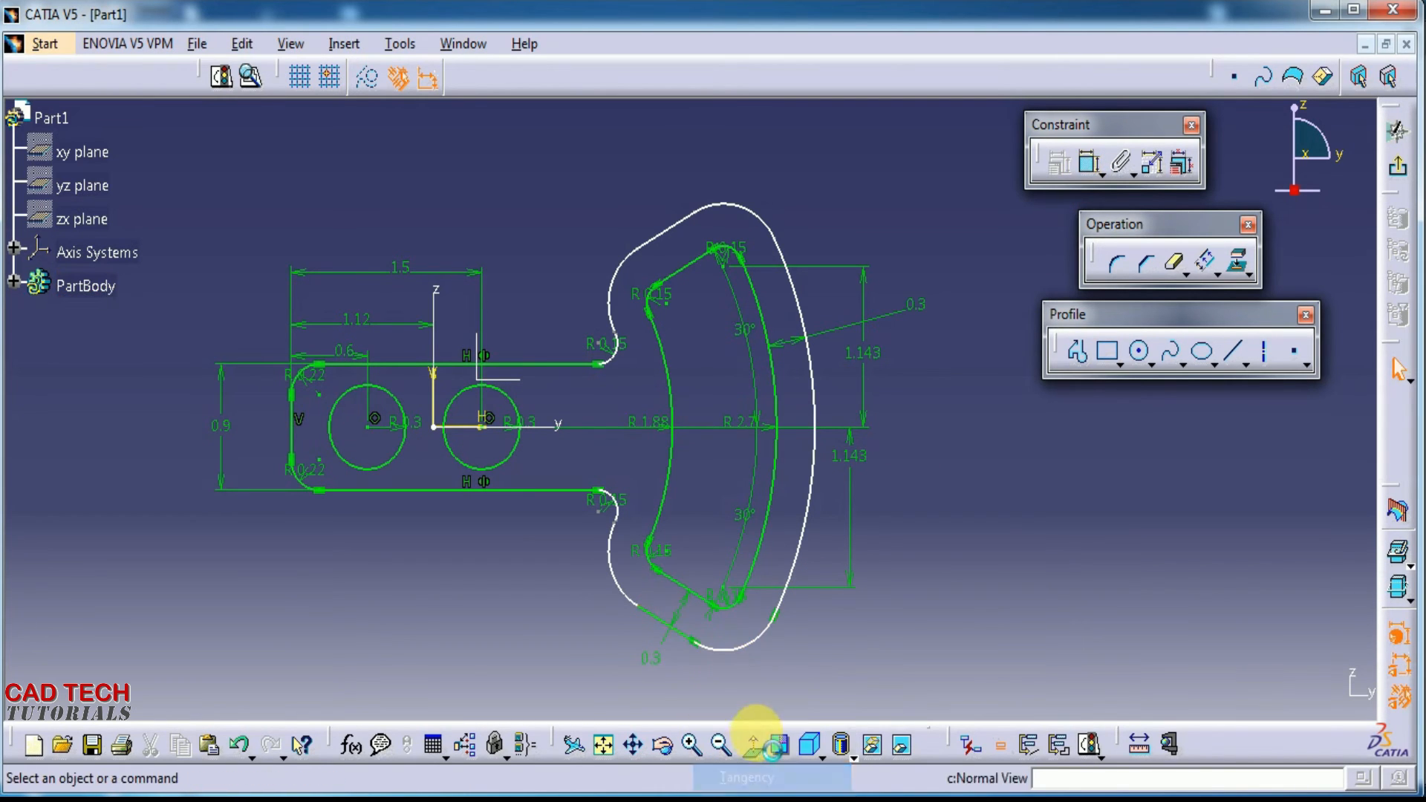
Test the constrained outline by moving its large outer arc slightly, undo the move and clear the selection
click(751, 645)
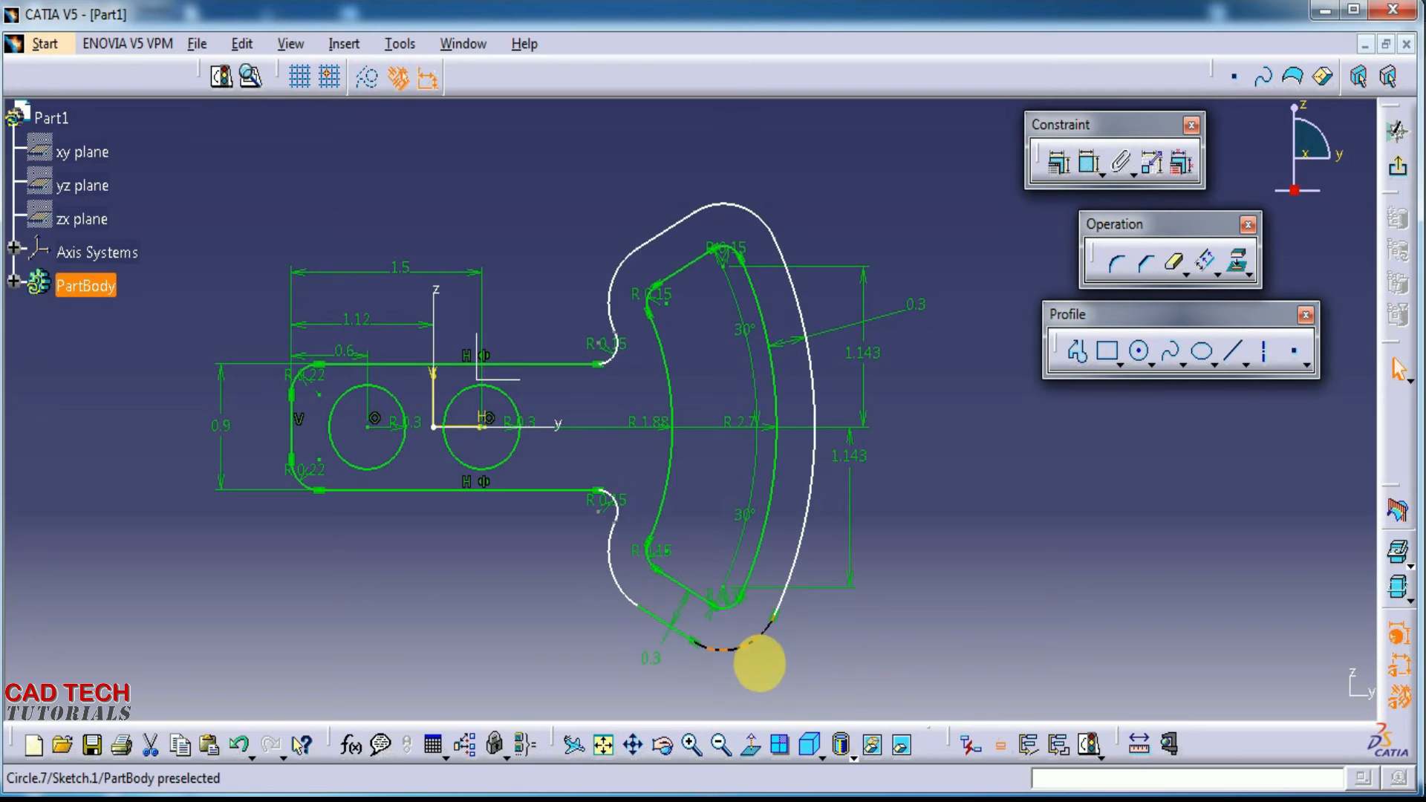
click(859, 630)
mouse_move(801, 553)
mouse_down()
mouse_move(823, 570)
mouse_move(809, 549)
mouse_up()
key(ctrl+z)
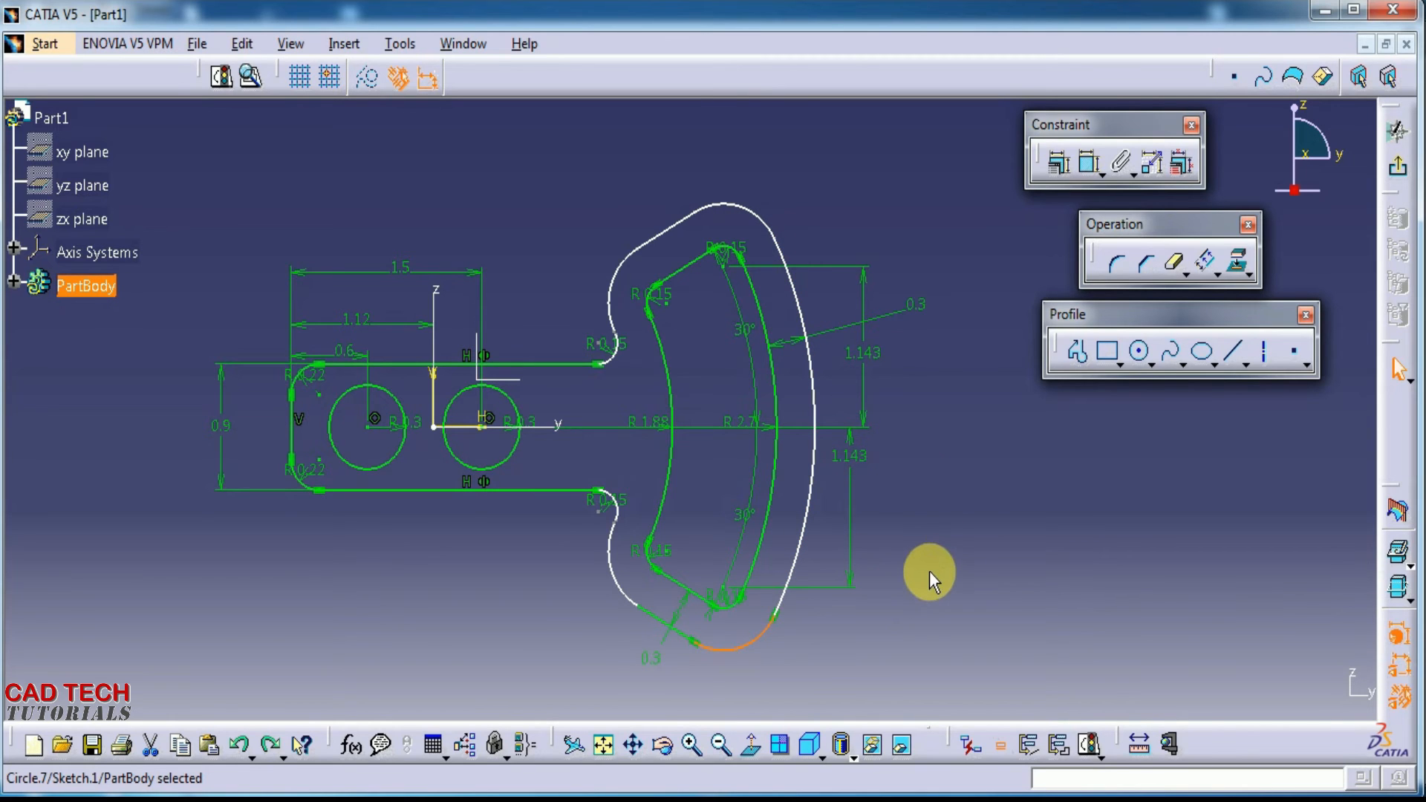
click(975, 519)
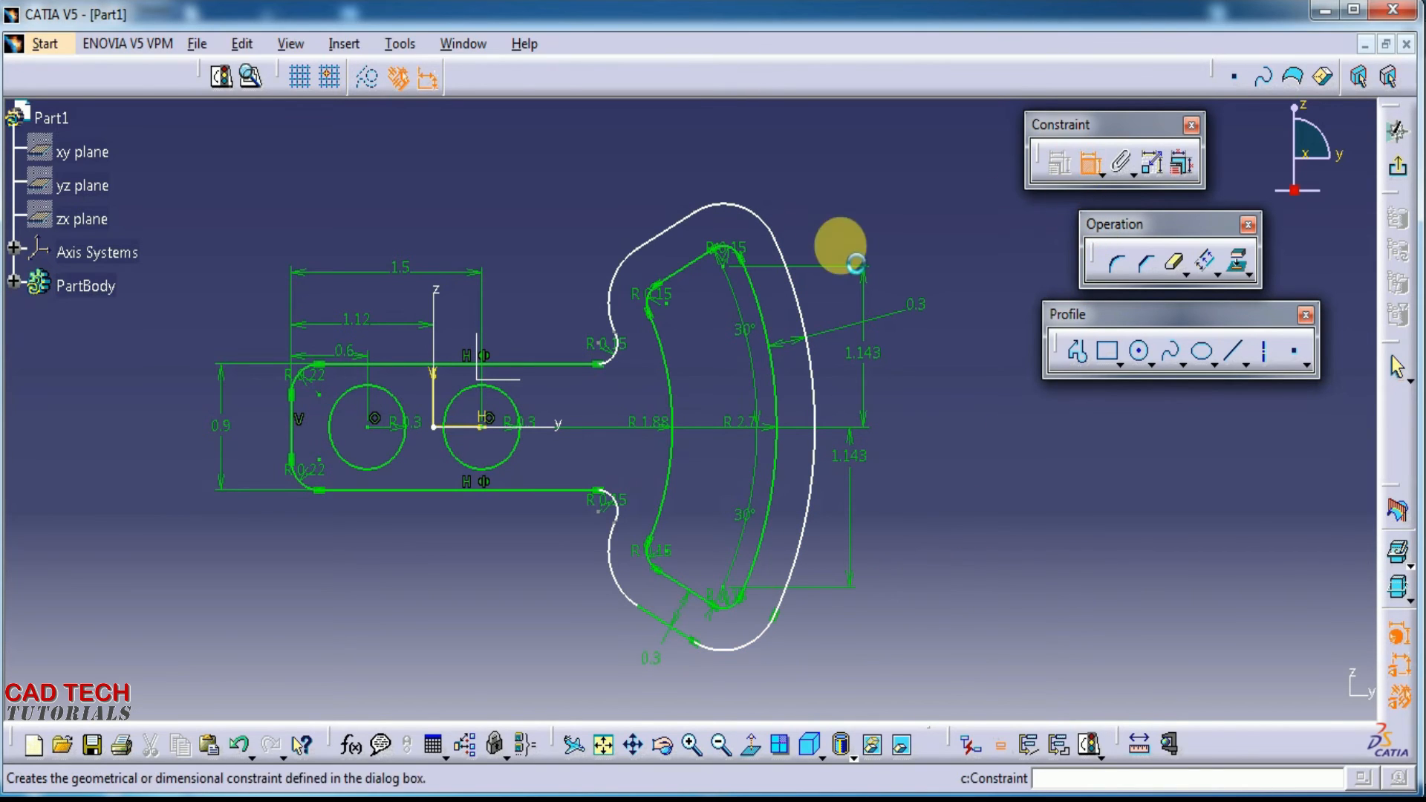
Add a tangency constraint between the outline's upper outer corner arc and its large outer arc
click(772, 245)
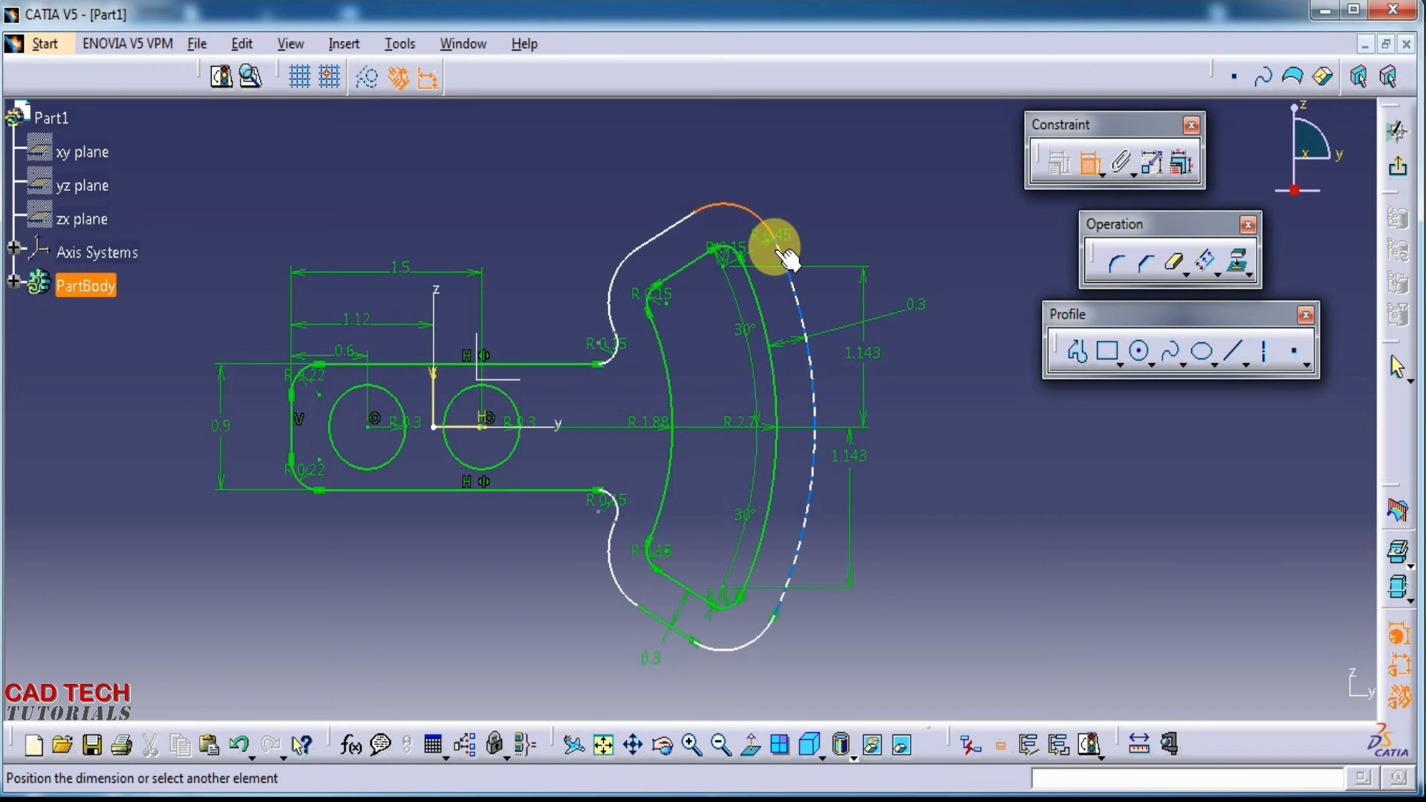
right_click(817, 203)
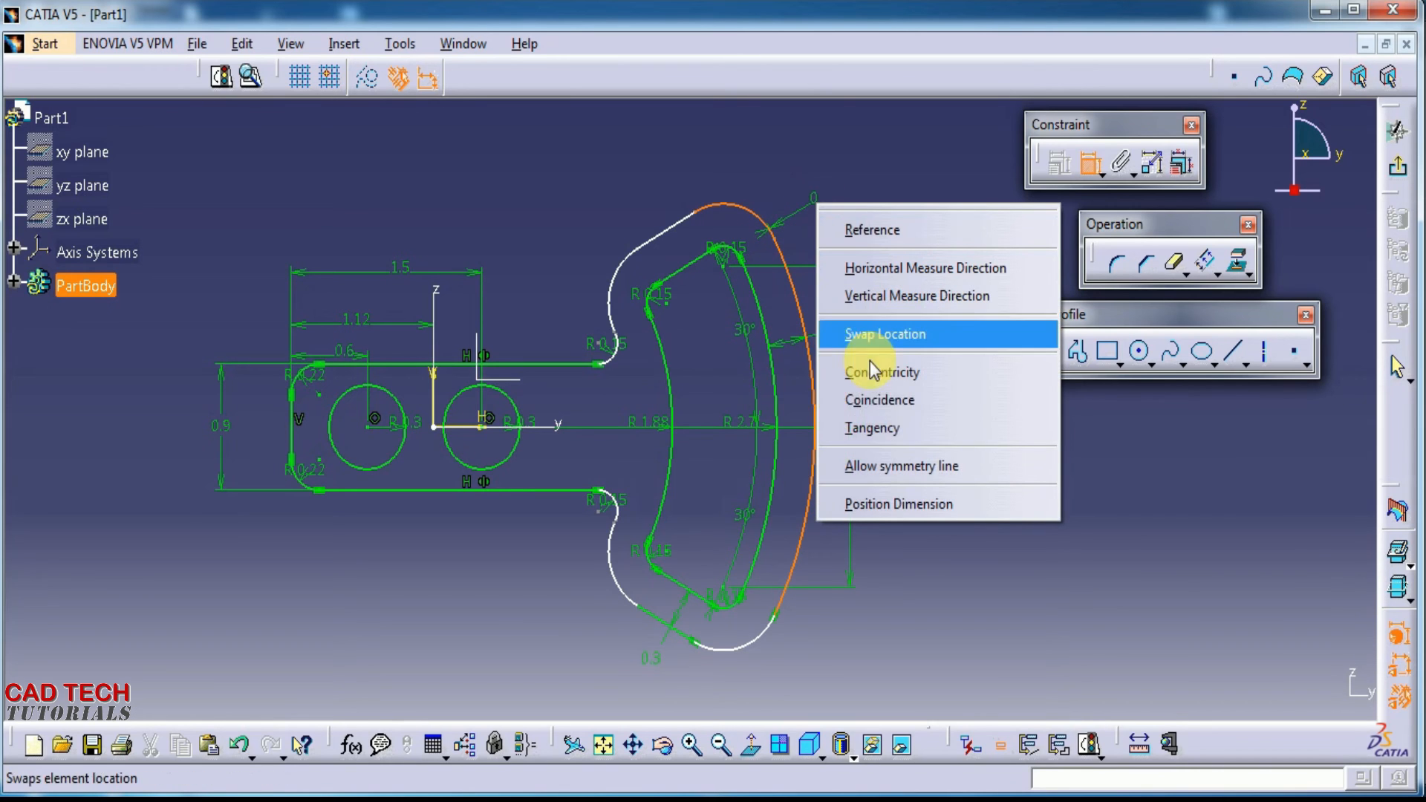
click(872, 427)
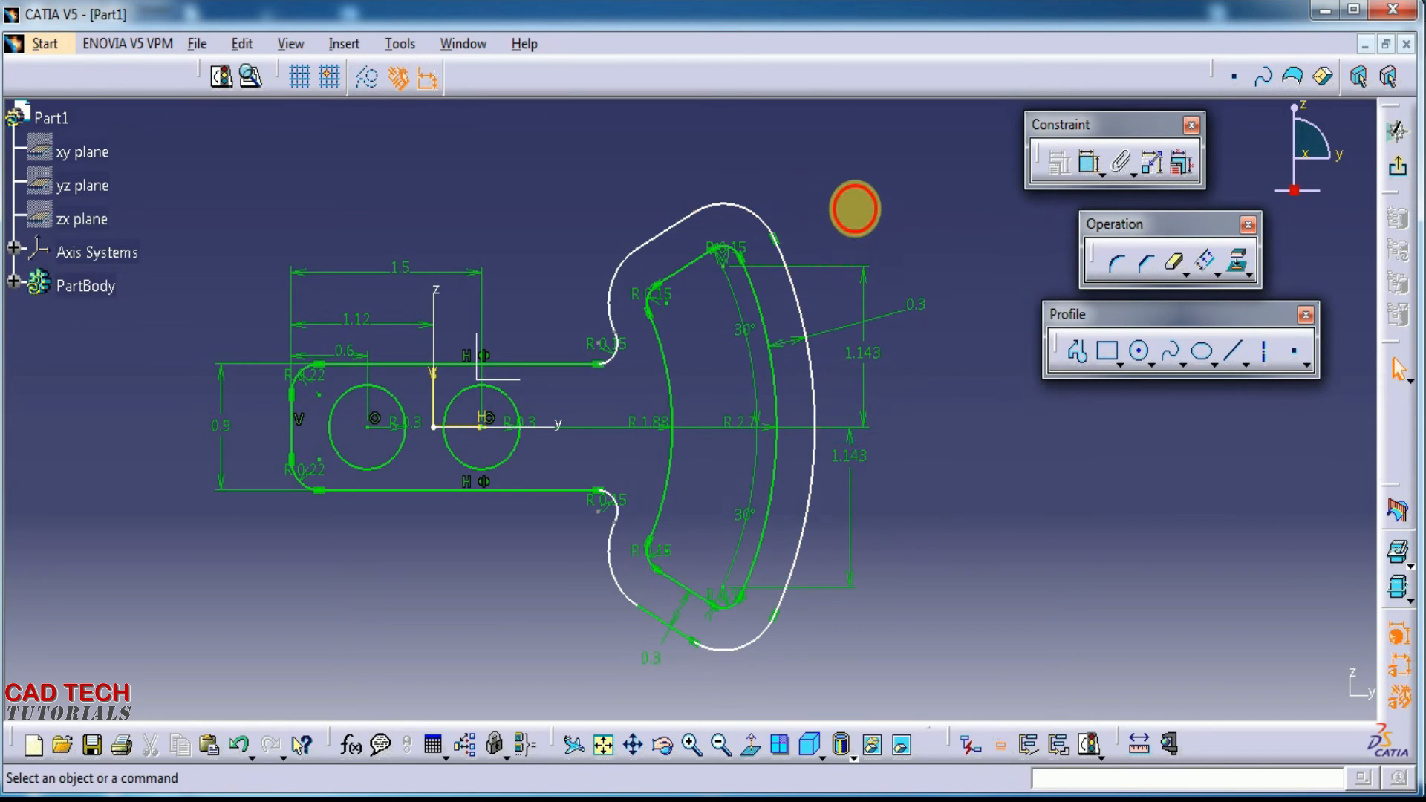
Try a tangency constraint between the upper slanted outer edge and the upper outer corner arc, selecting the edge first, and undo it
click(1089, 162)
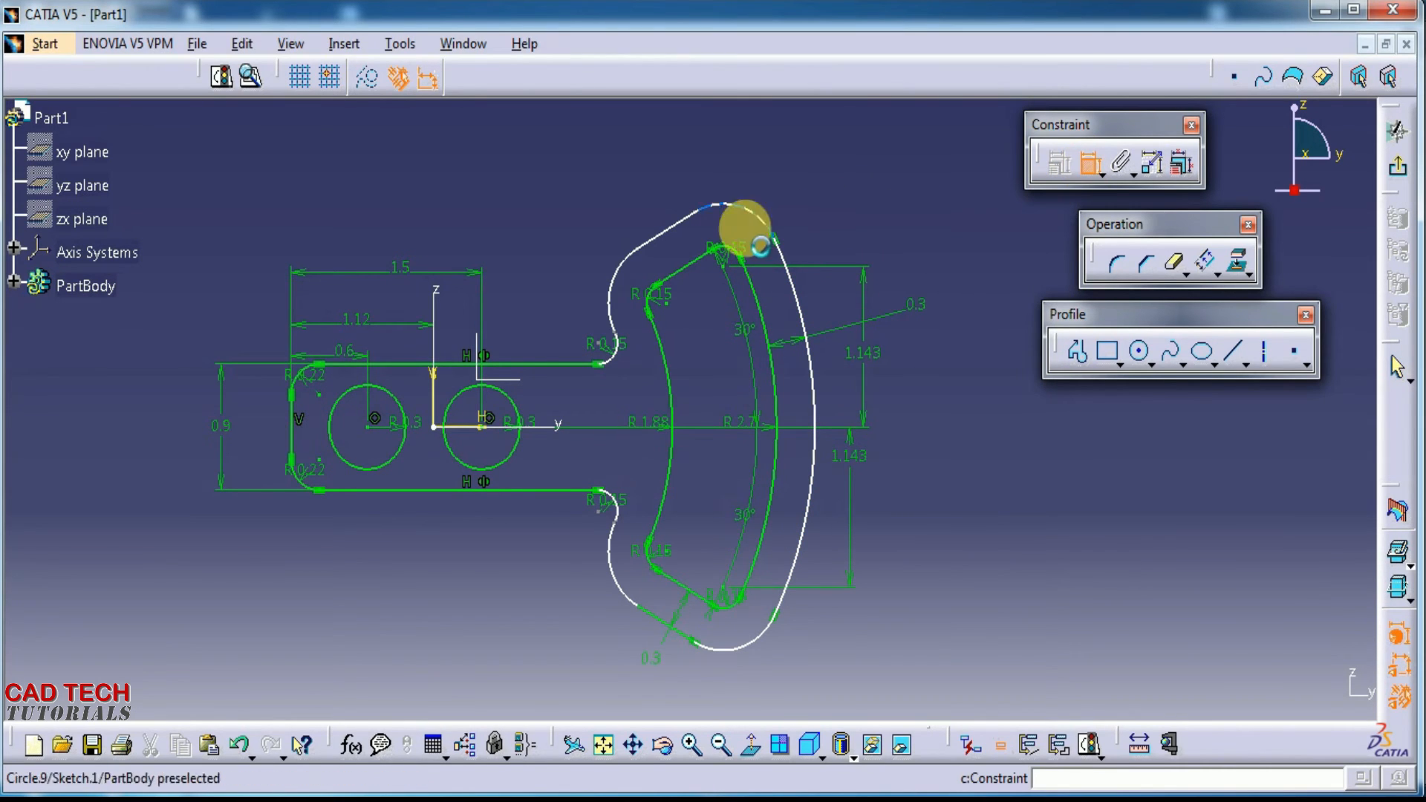
click(683, 218)
click(751, 212)
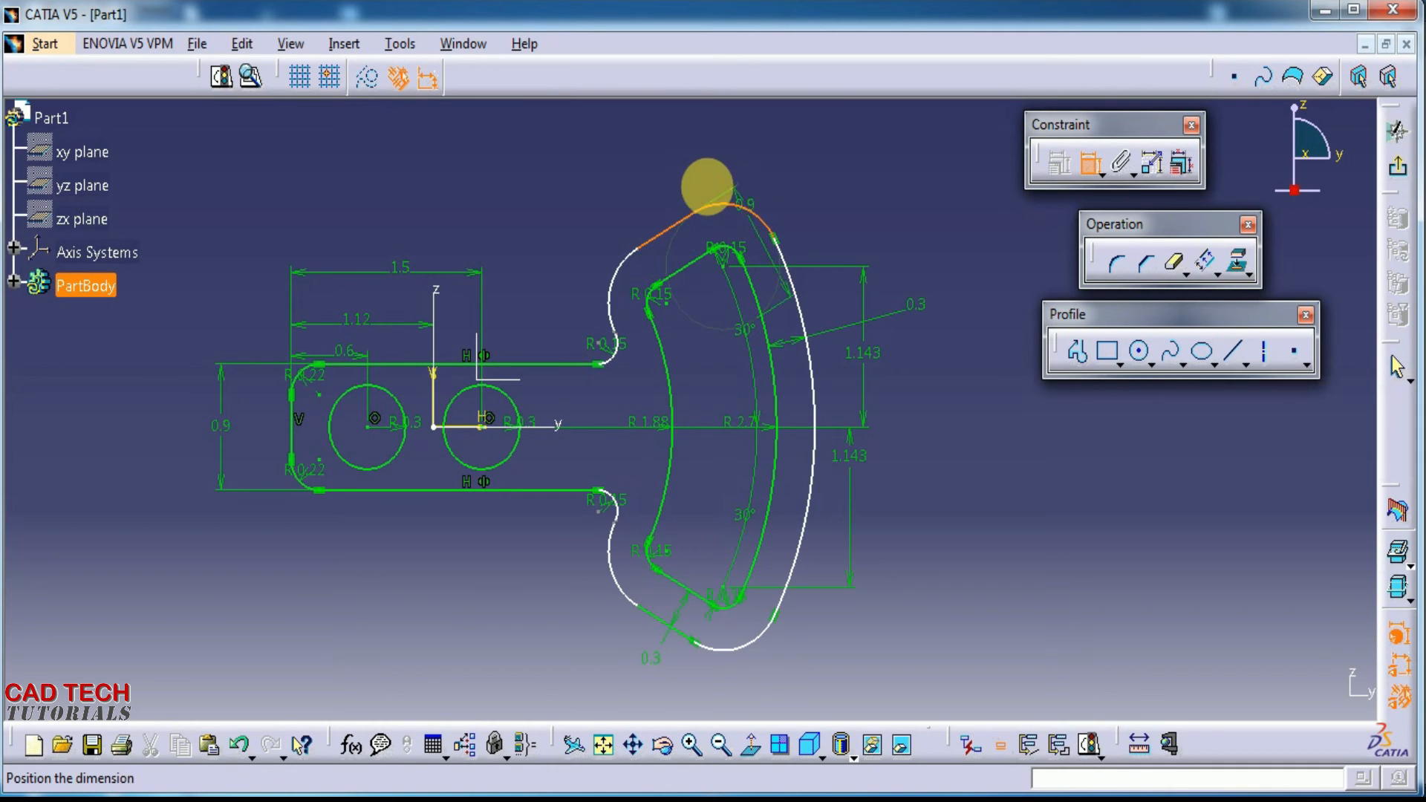
right_click(695, 150)
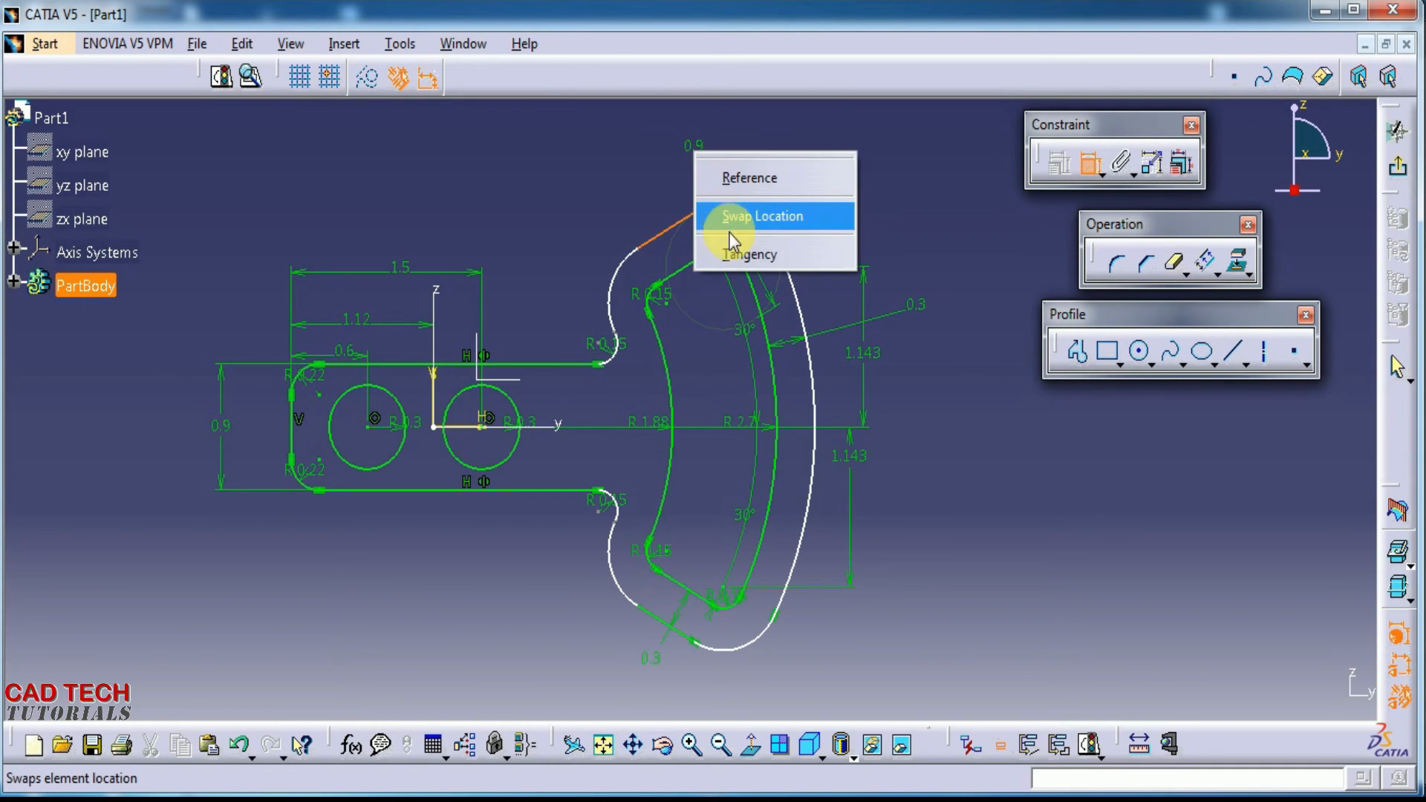
click(750, 251)
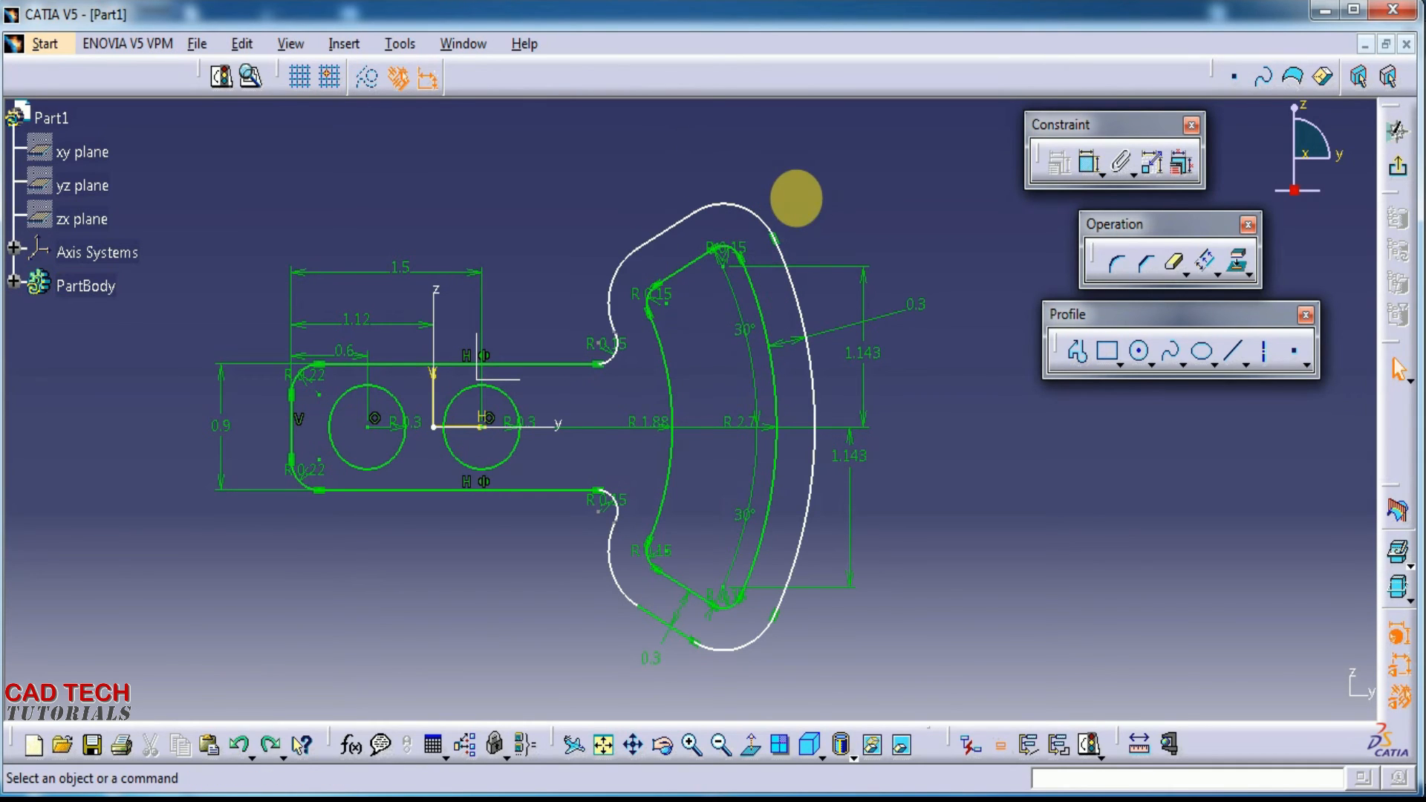
Make the upper outer corner arc tangent to the upper slanted outer edge, then test-move the large outer arc and undo the move
click(1089, 162)
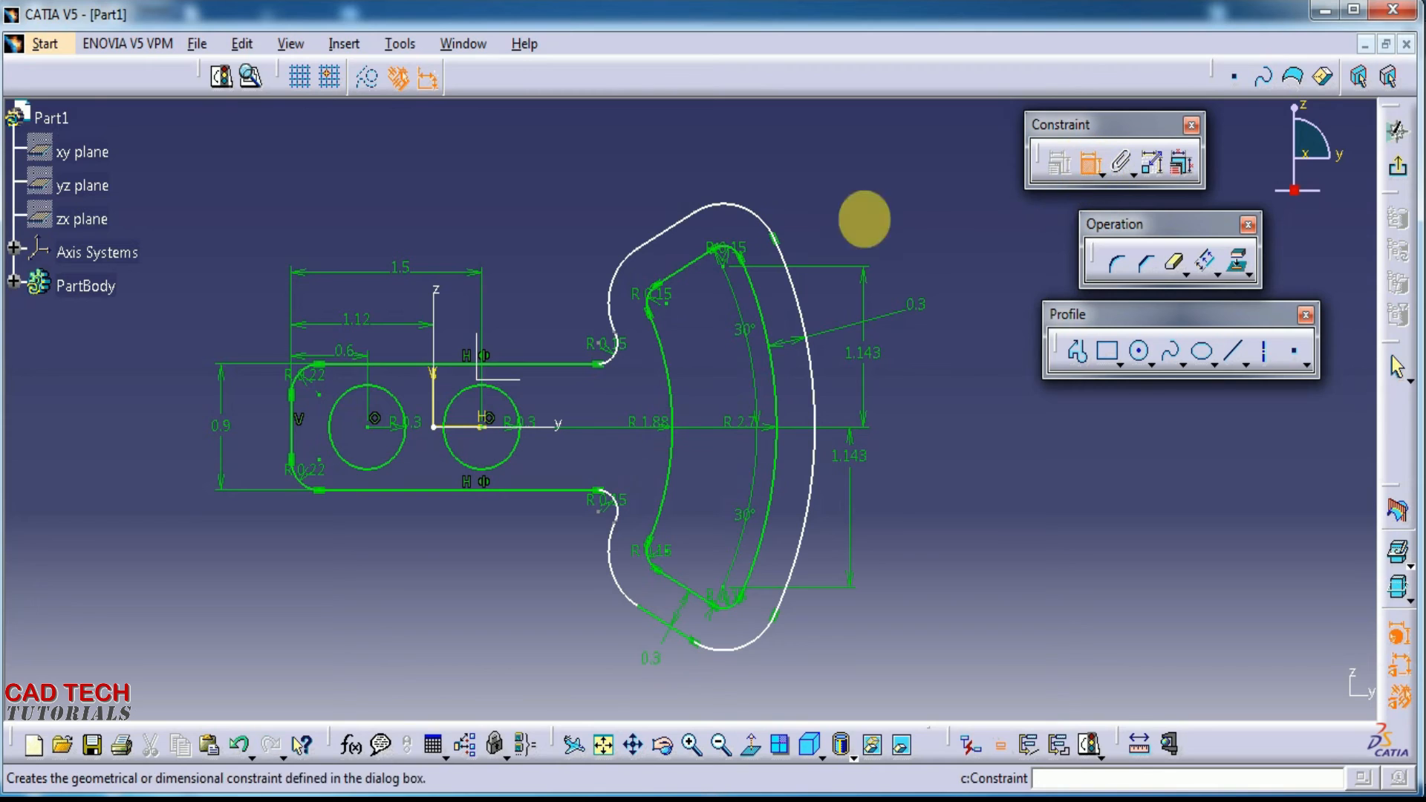
click(731, 213)
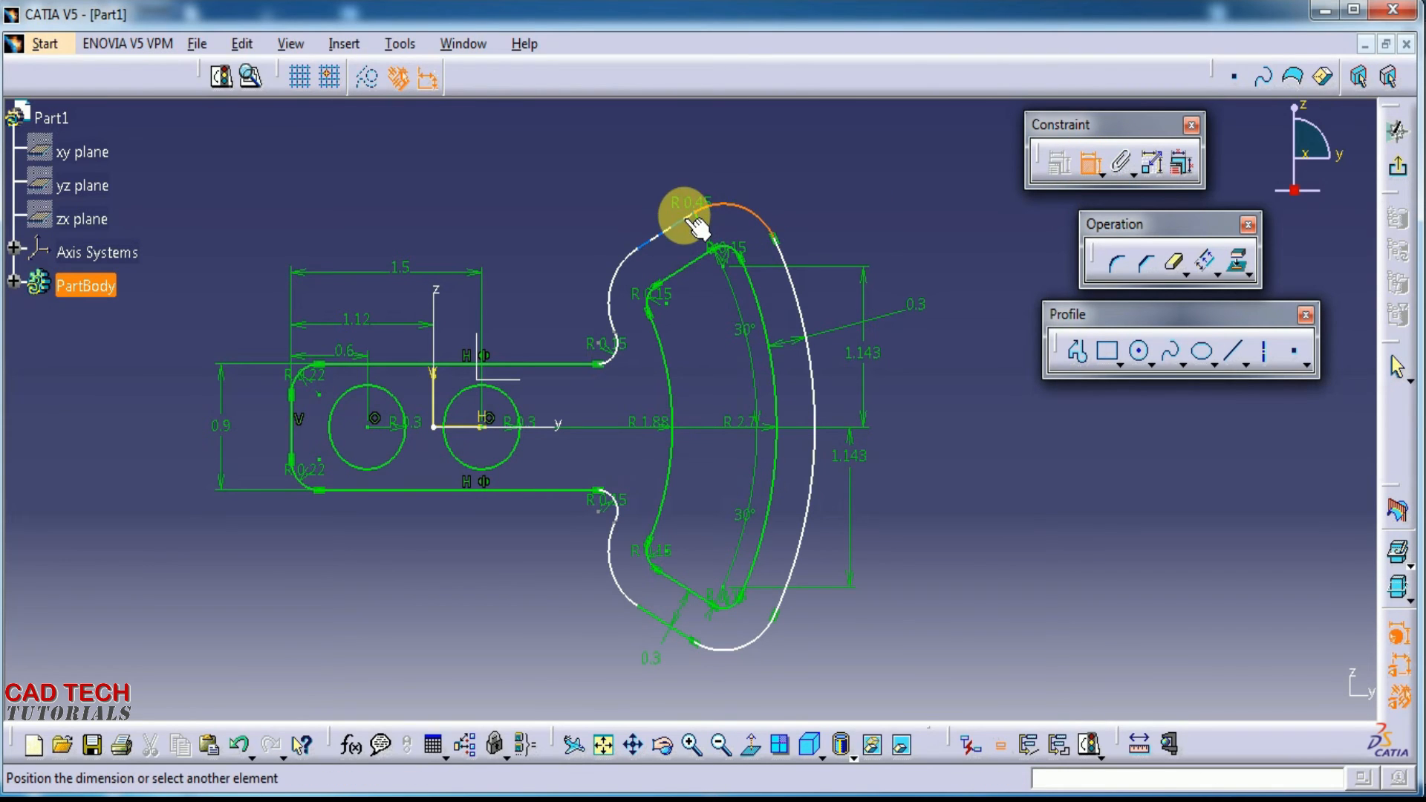
click(689, 220)
right_click(677, 165)
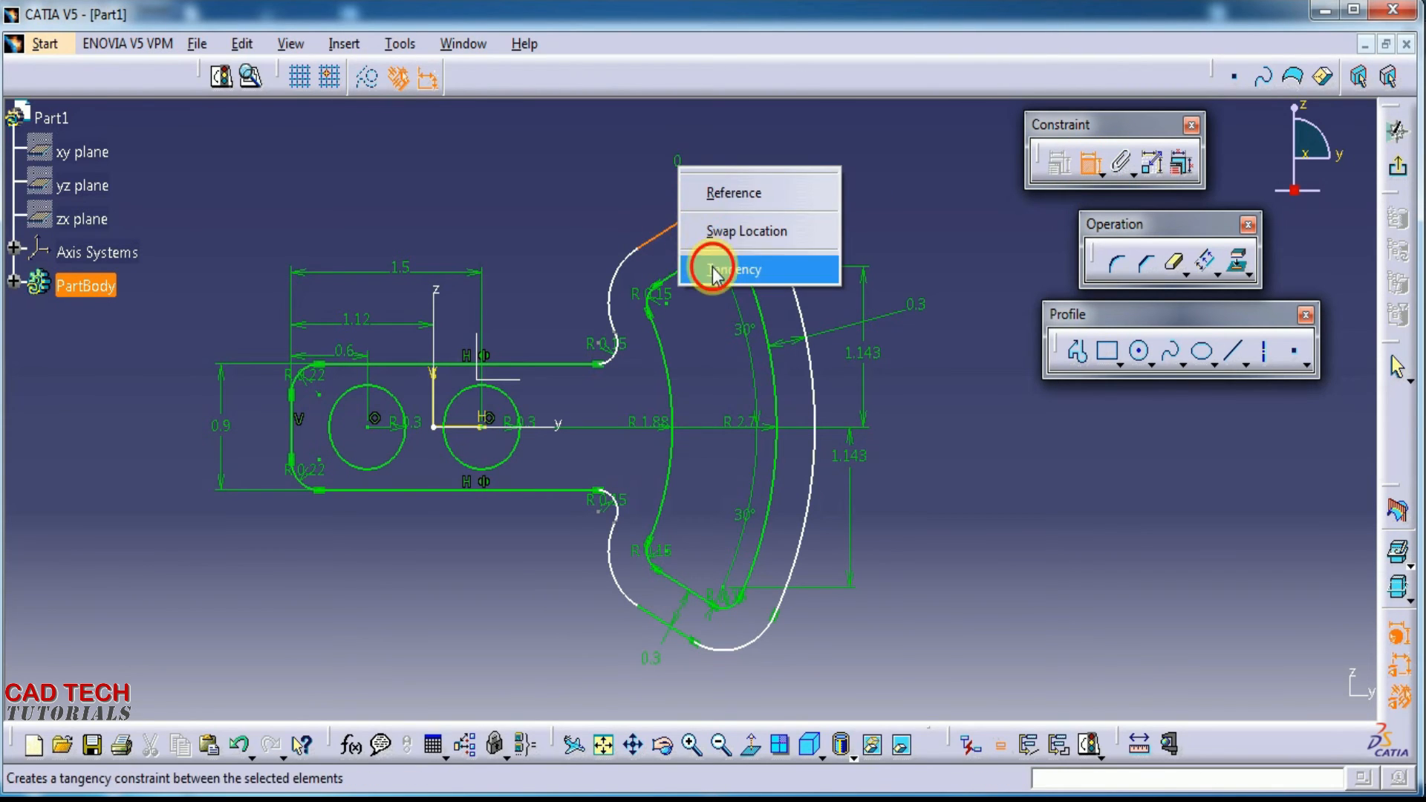
click(712, 271)
drag(830, 280, 822, 305)
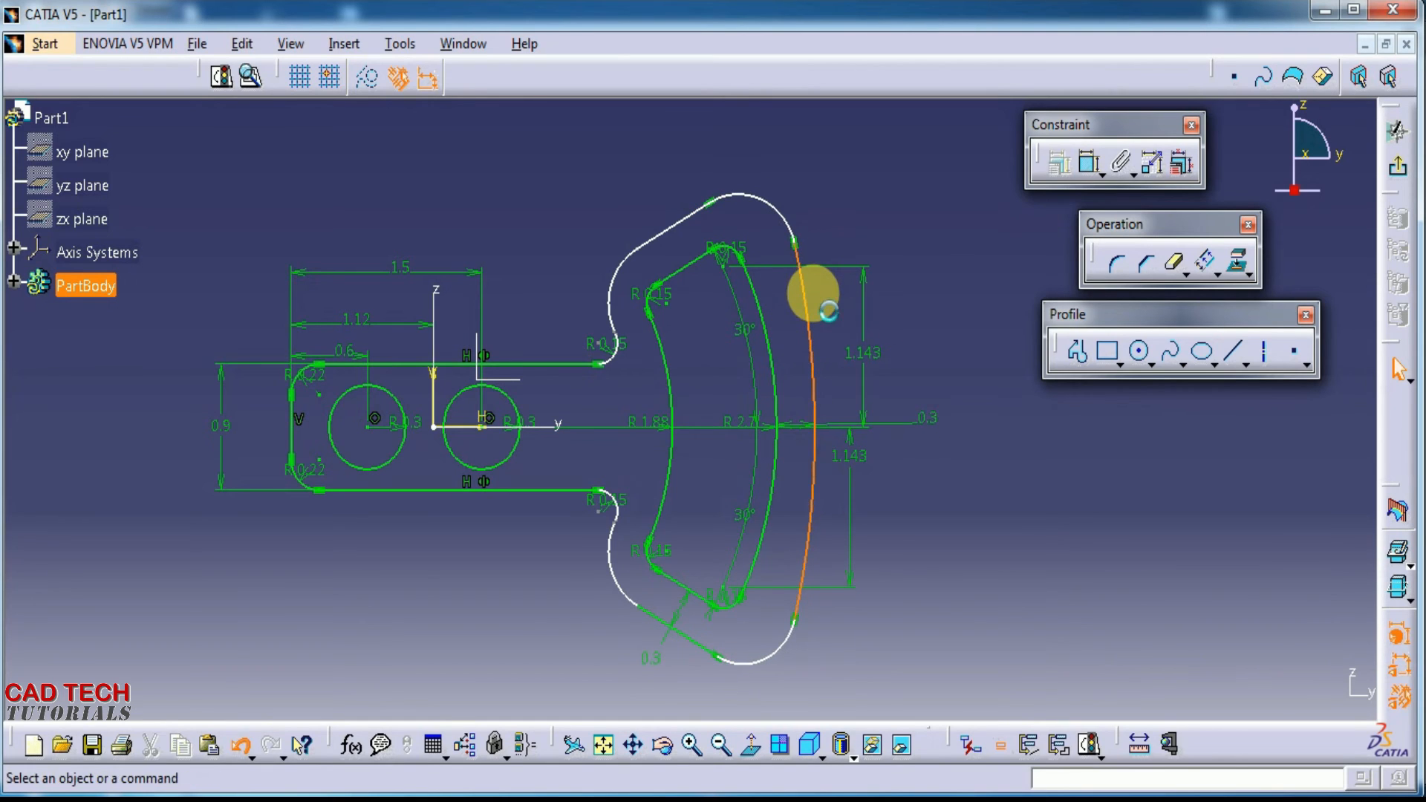
key(ctrl+z)
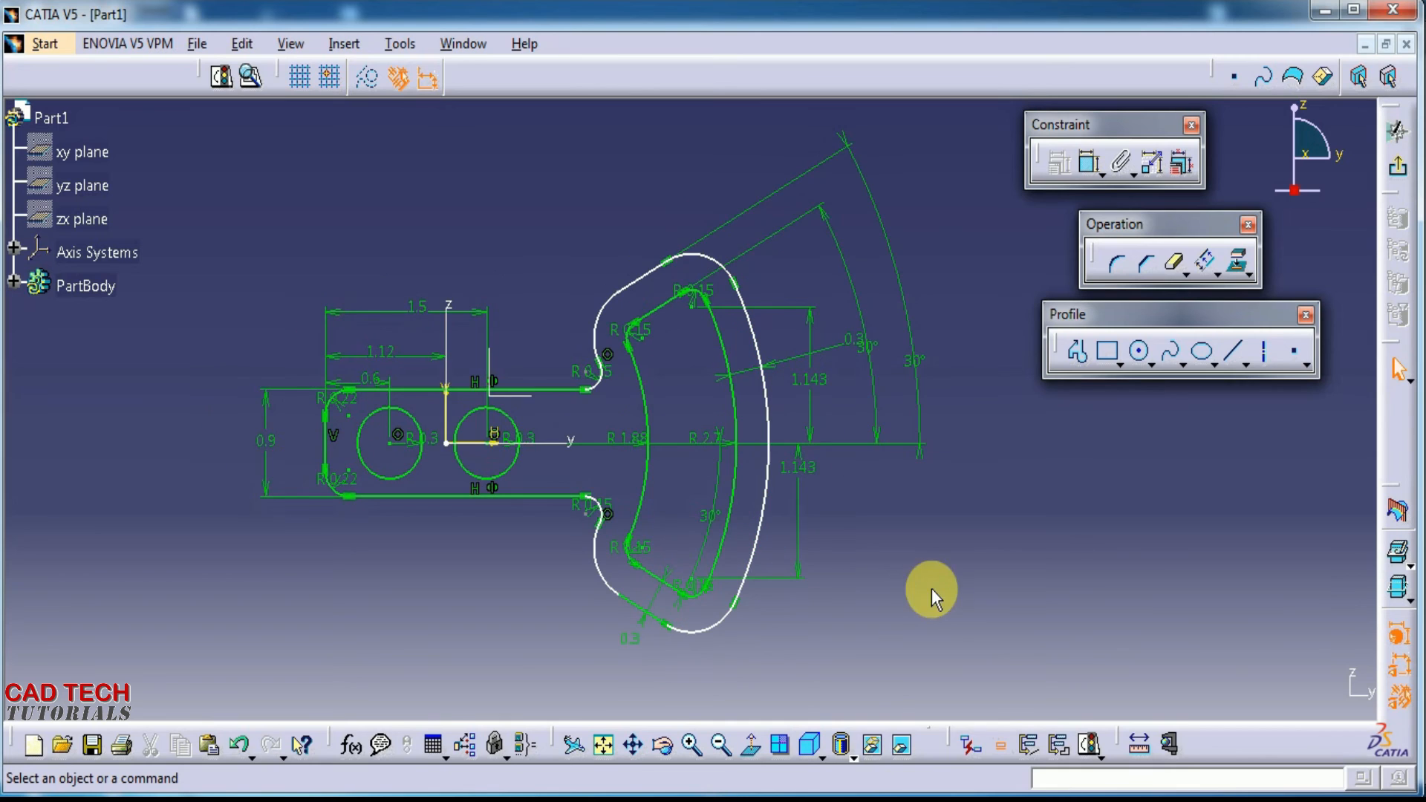
Dimension the horizontal distance from the sketch's vertical axis to the centre of the lower neck fillet
middle_drag(868, 610, 895, 621)
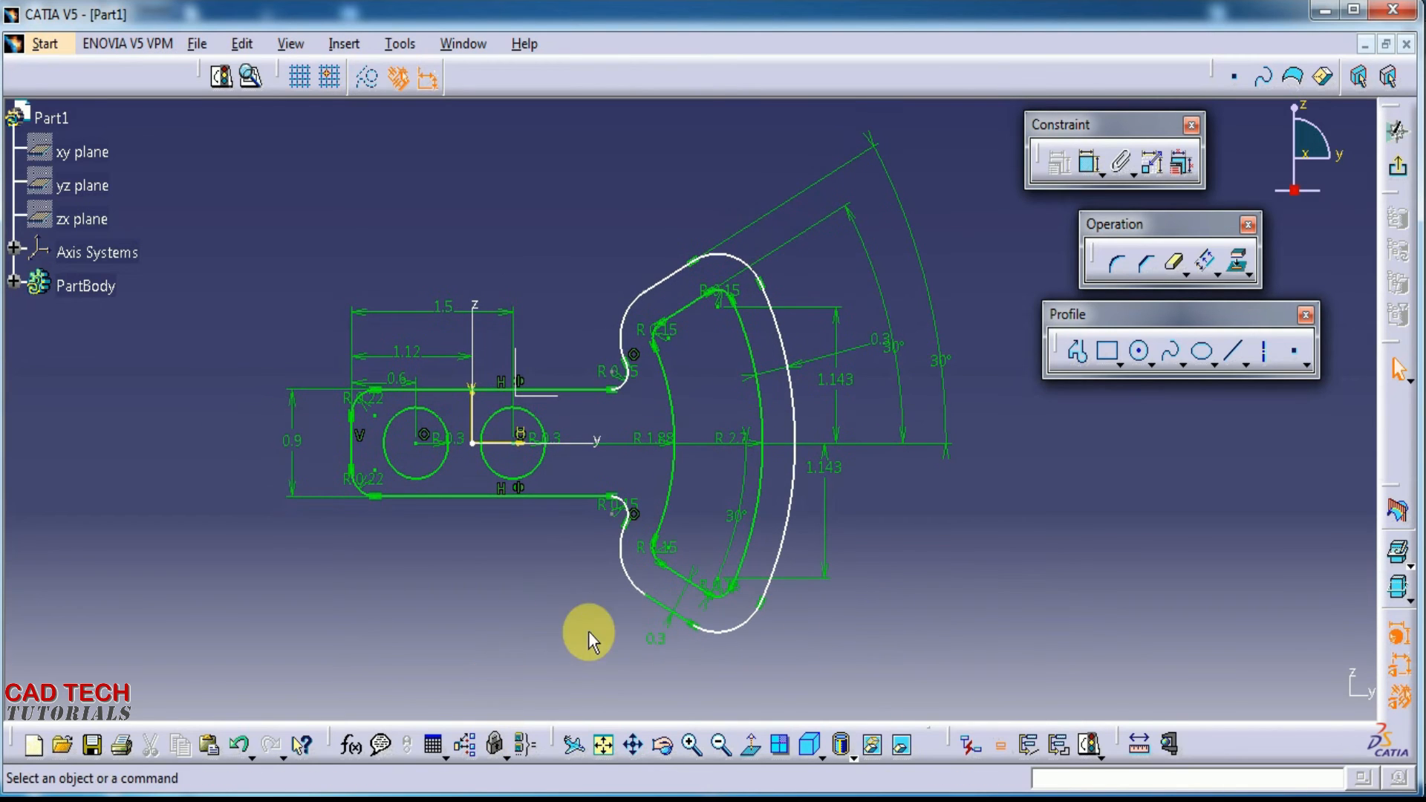
mouse_move(611, 632)
middle_down()
mouse_move(579, 542)
mouse_move(612, 547)
mouse_move(691, 439)
mouse_move(649, 482)
middle_up()
click(1089, 162)
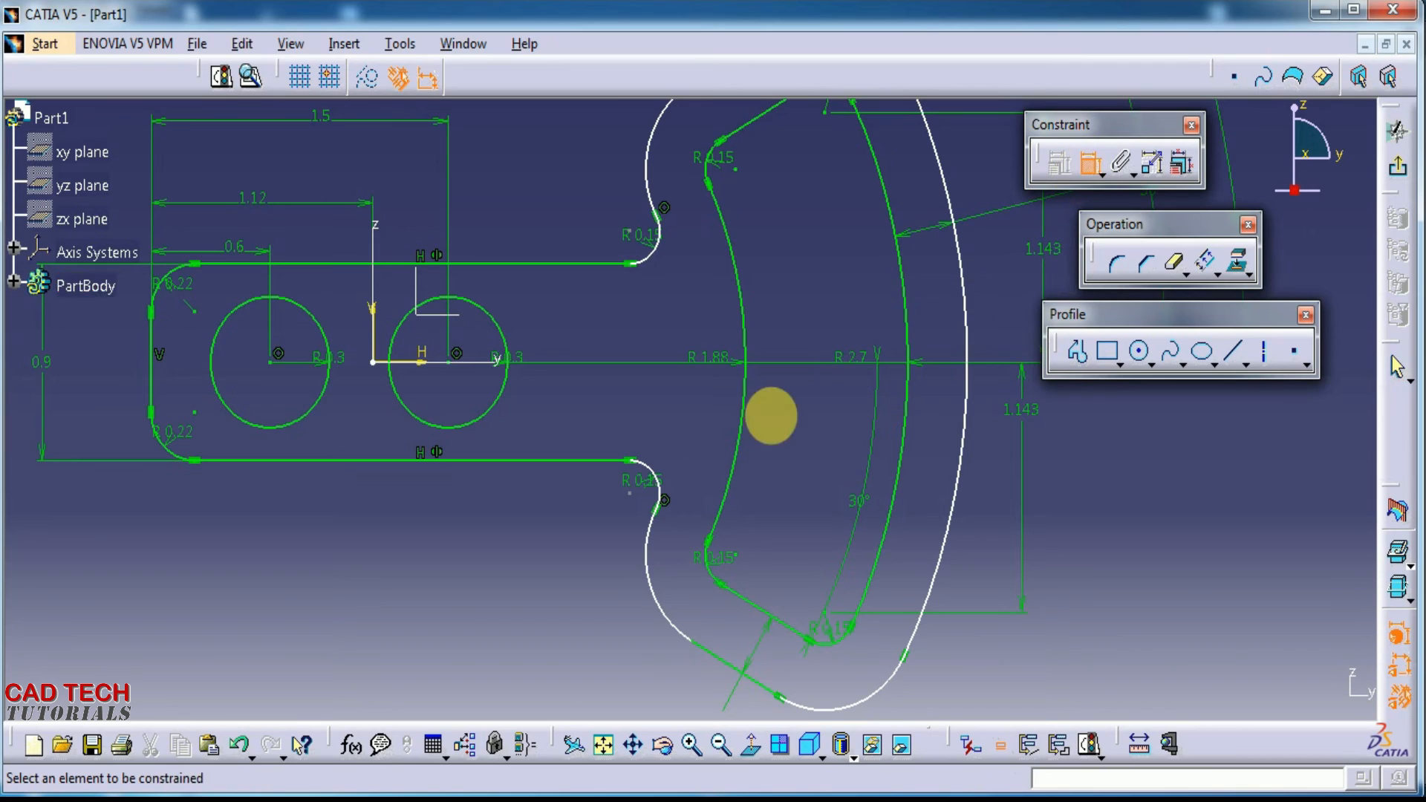
click(632, 491)
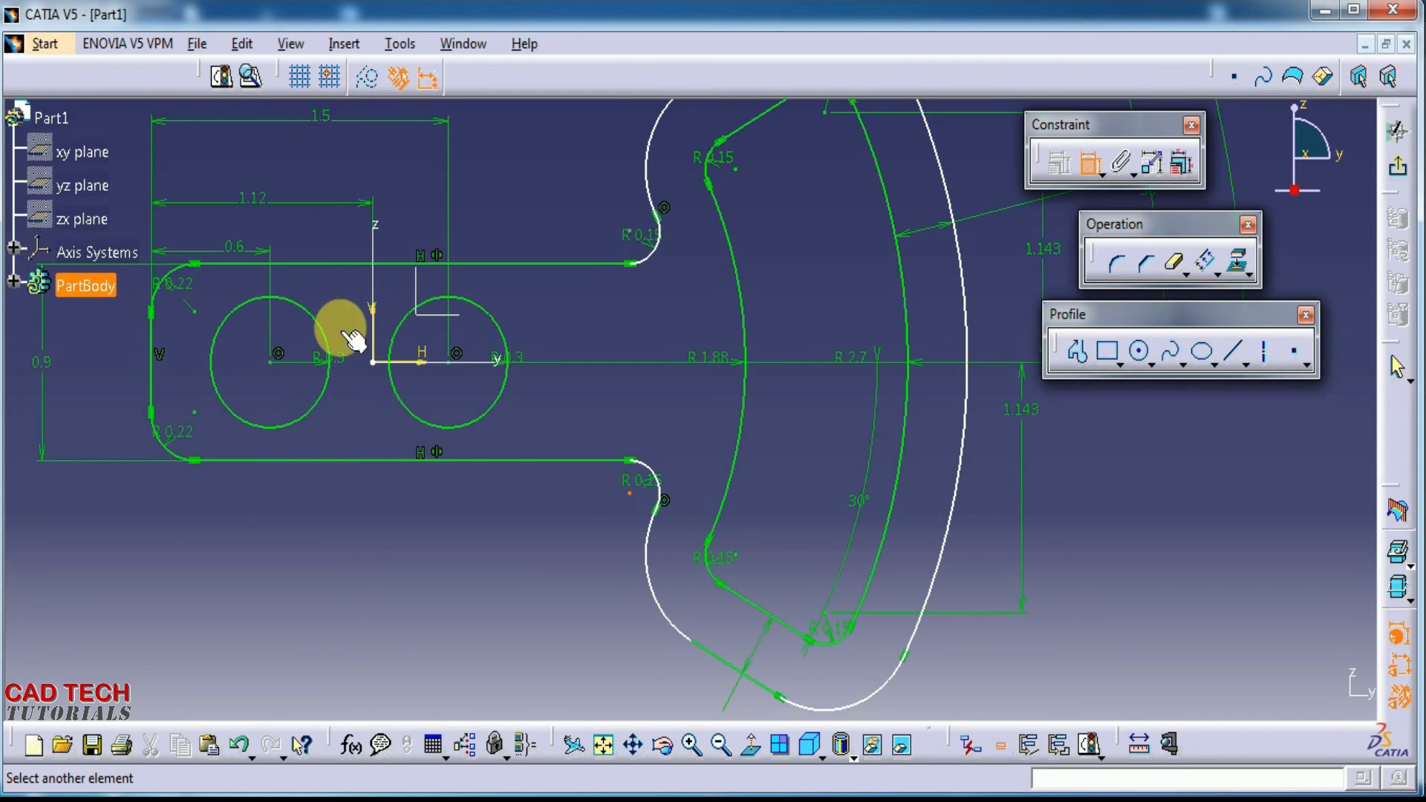
click(380, 325)
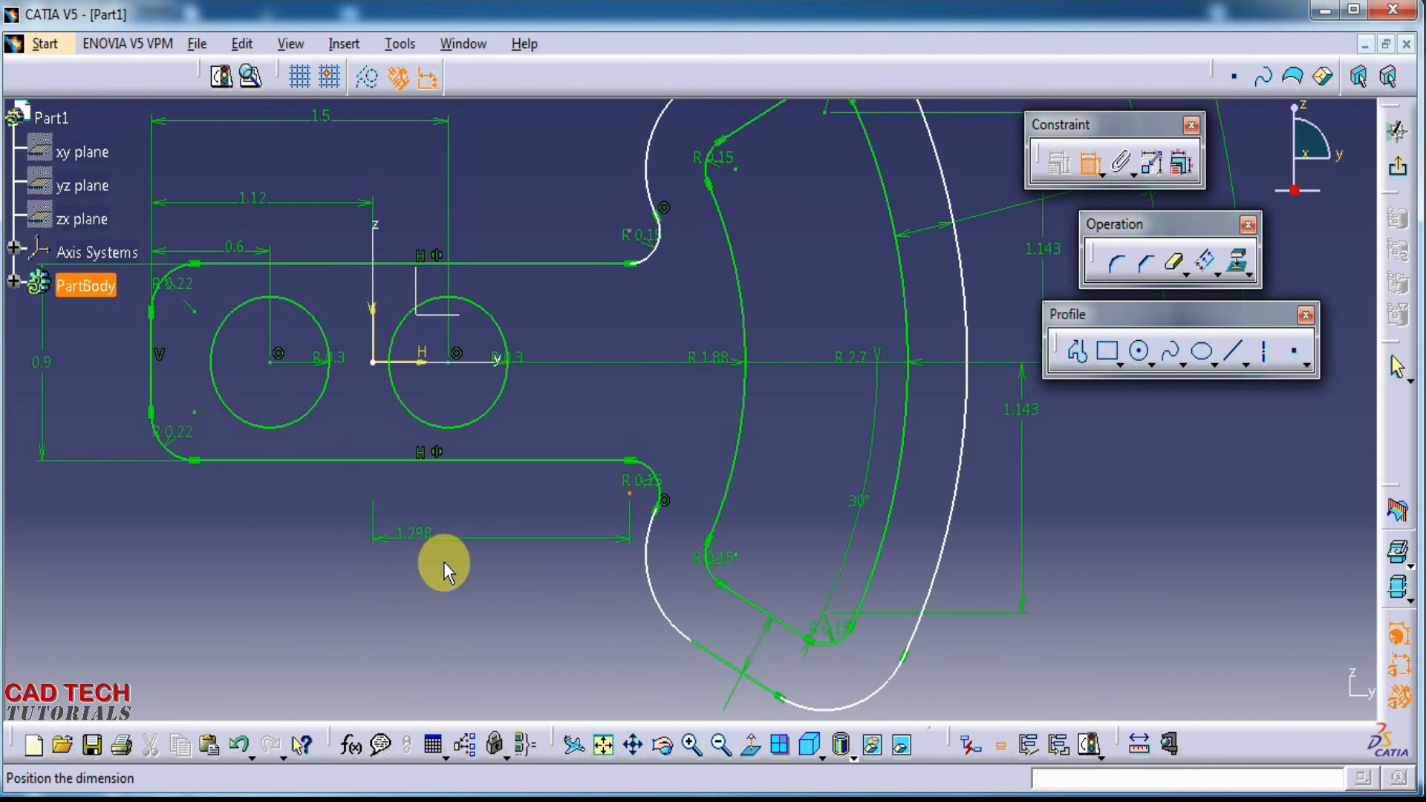
click(456, 587)
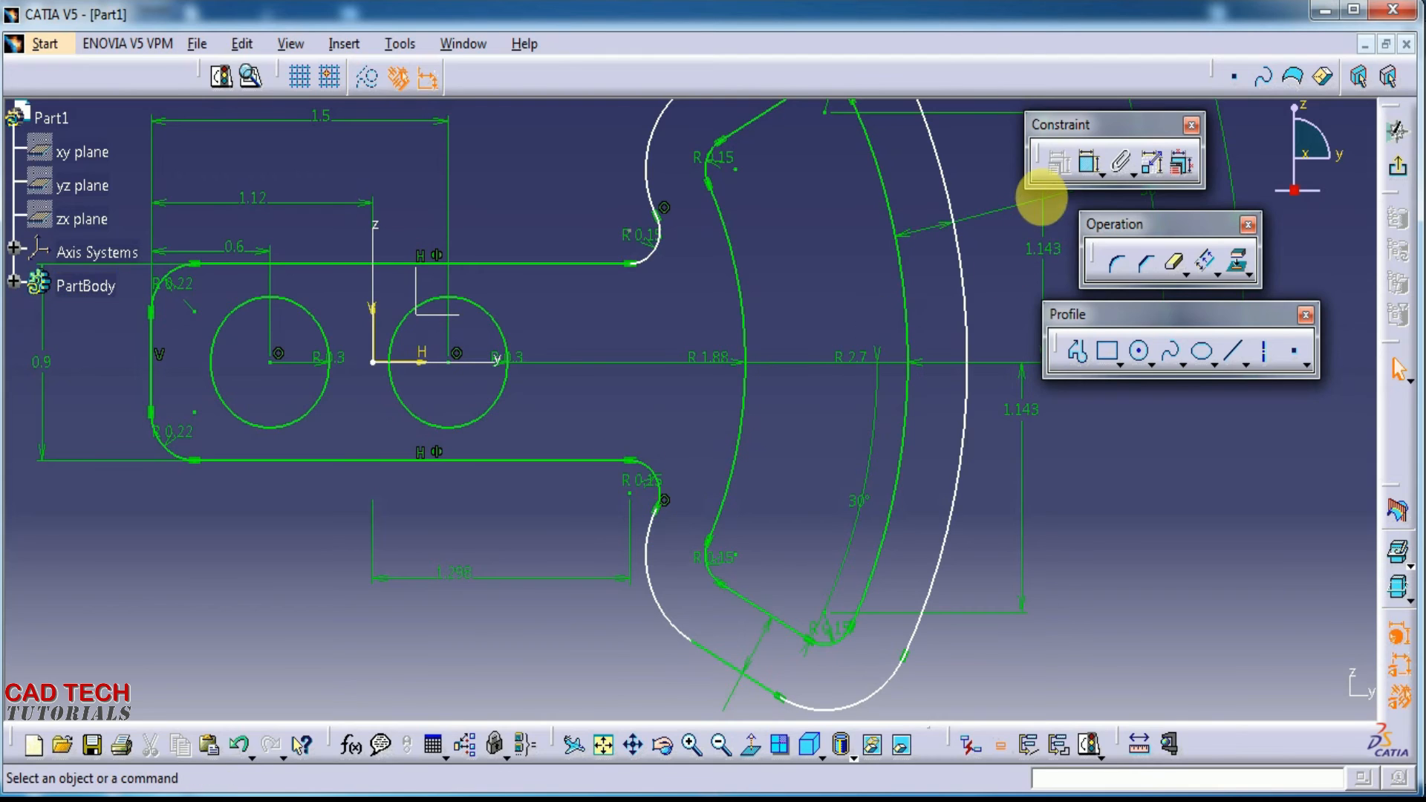
Dimension the horizontal distance from the sketch's vertical axis to the centre of the upper neck fillet
click(1086, 165)
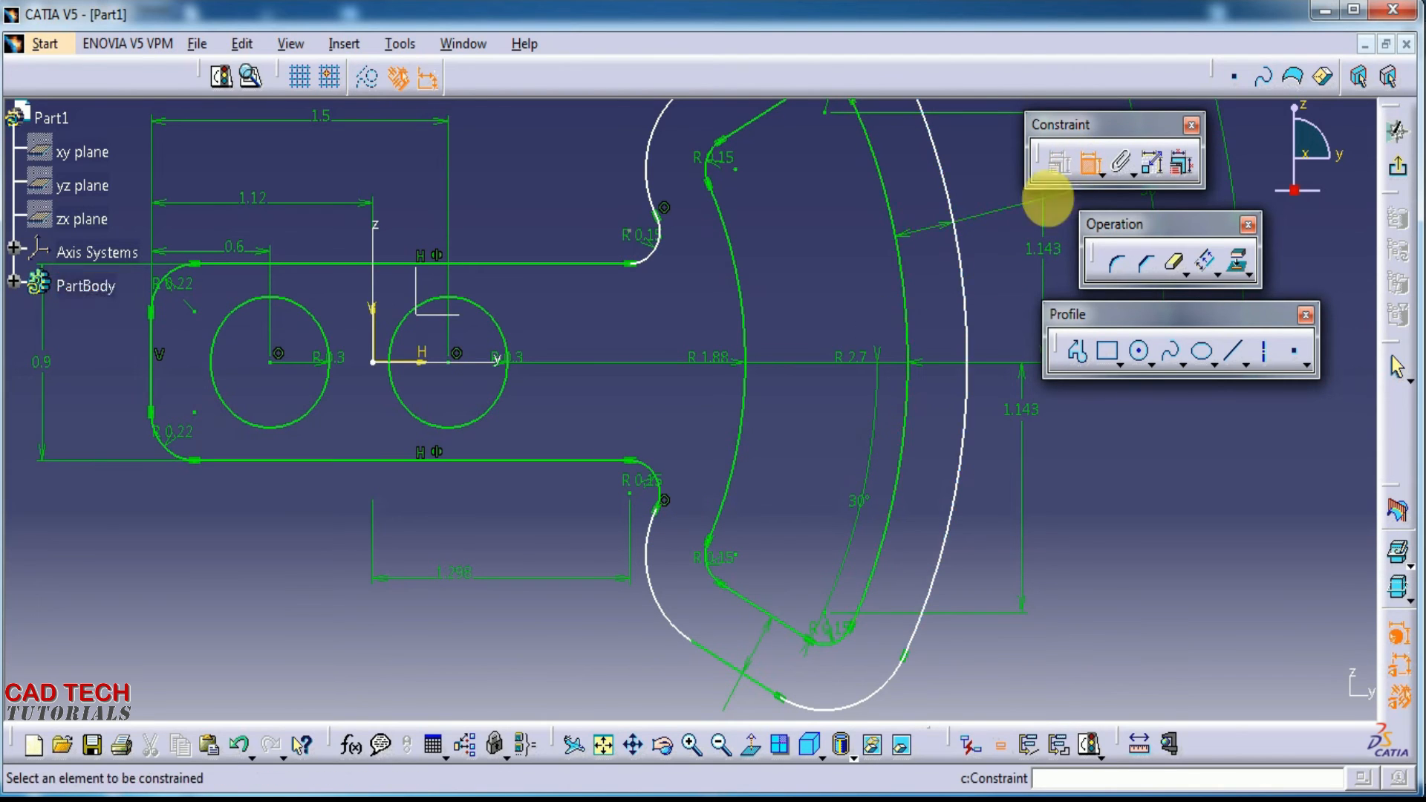
click(633, 233)
click(374, 310)
click(494, 175)
middle_drag(639, 329, 645, 394)
middle_drag(725, 365, 679, 406)
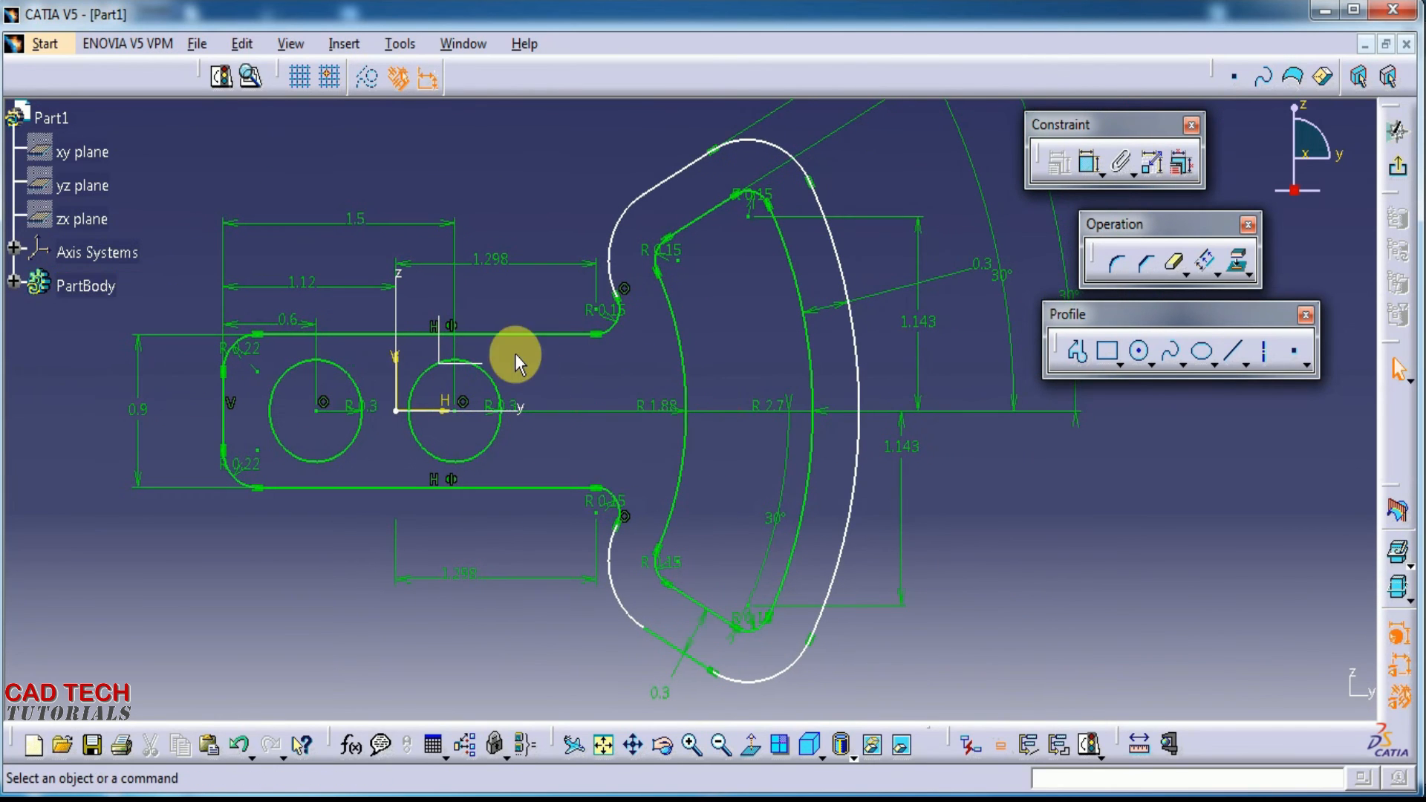
Make the lower outline arc beside the neck fillet concentric with the adjacent R 0.15 corner of the inner cutout
middle_drag(710, 357, 601, 285)
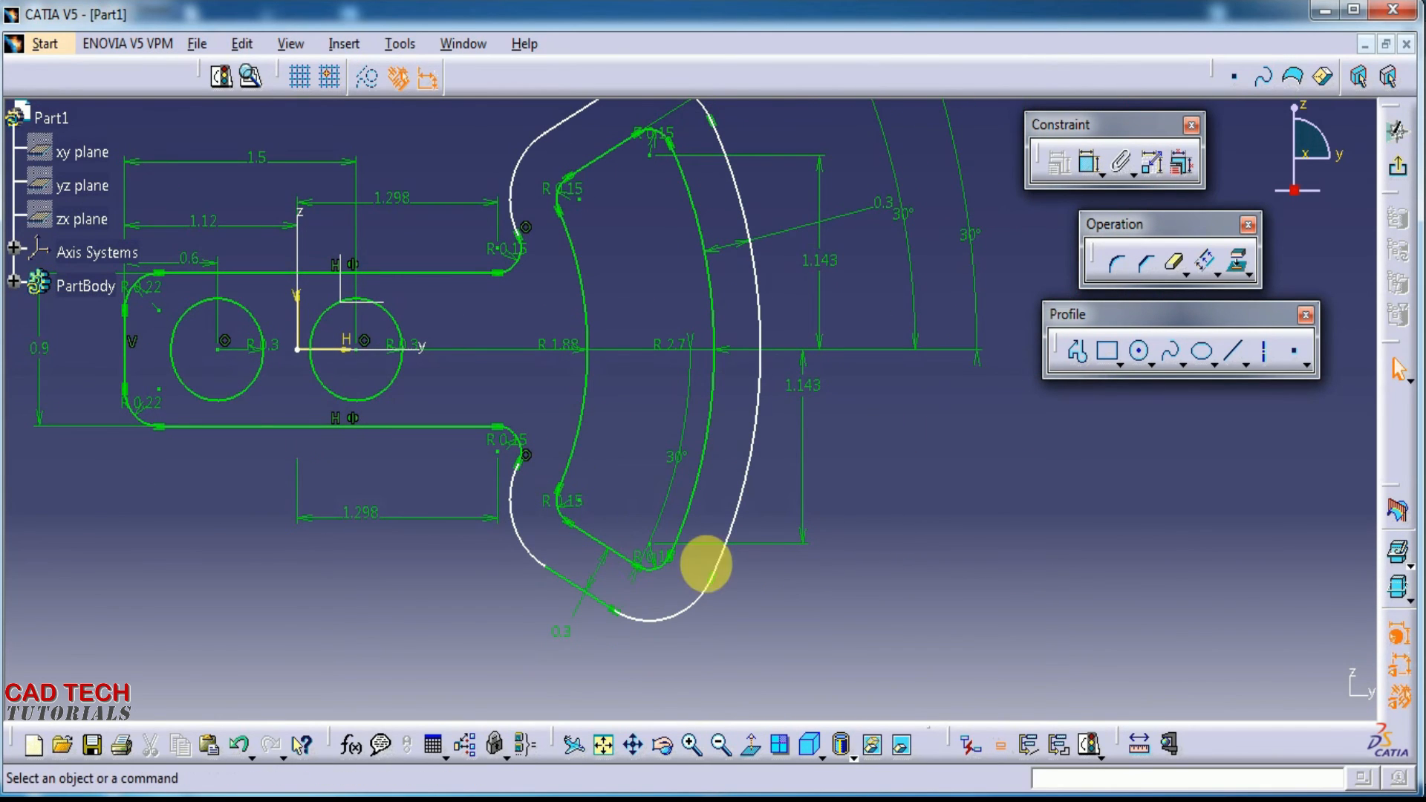
click(1089, 166)
click(520, 539)
mouse_move(494, 660)
middle_down()
mouse_move(505, 600)
mouse_move(488, 573)
middle_up()
middle_drag(586, 603, 704, 433)
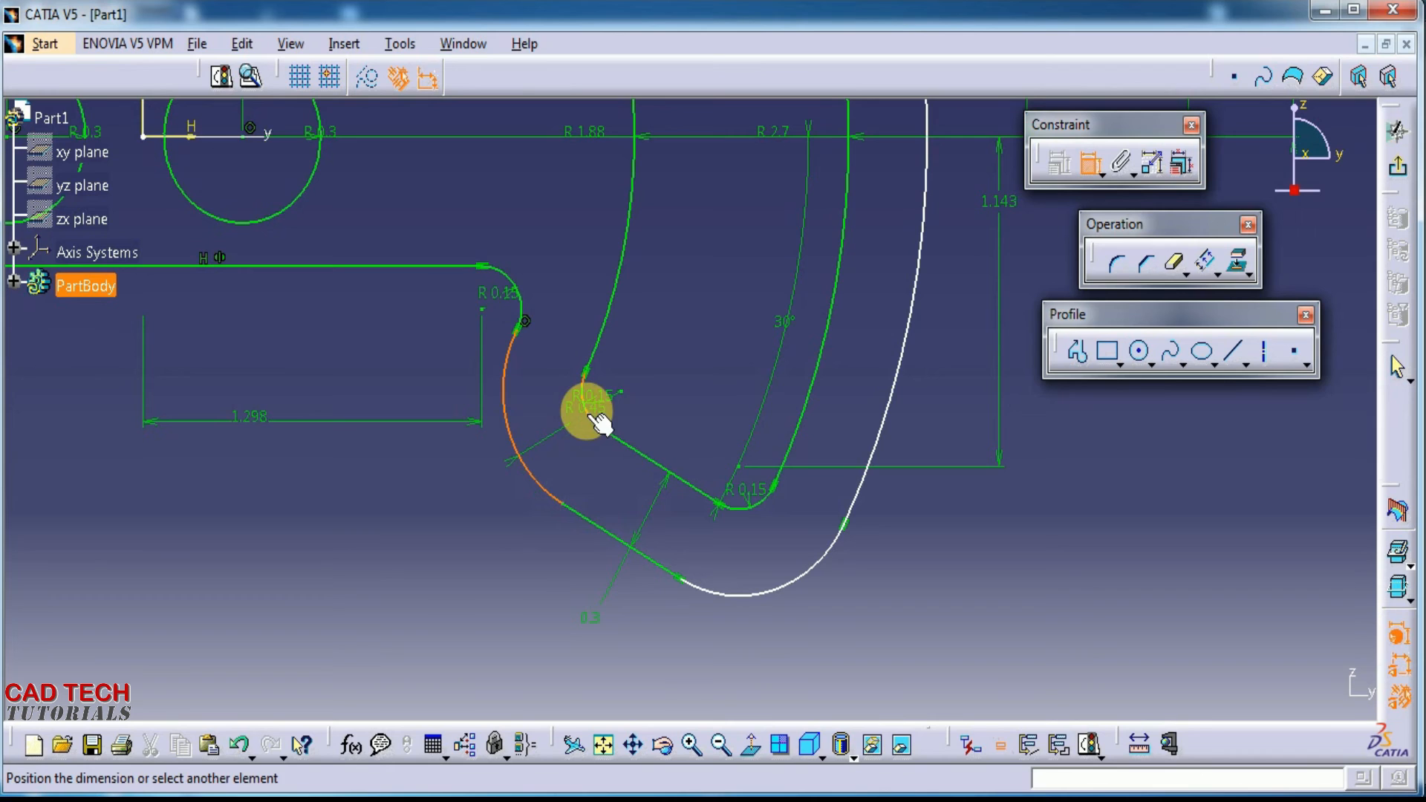
click(593, 417)
right_click(676, 364)
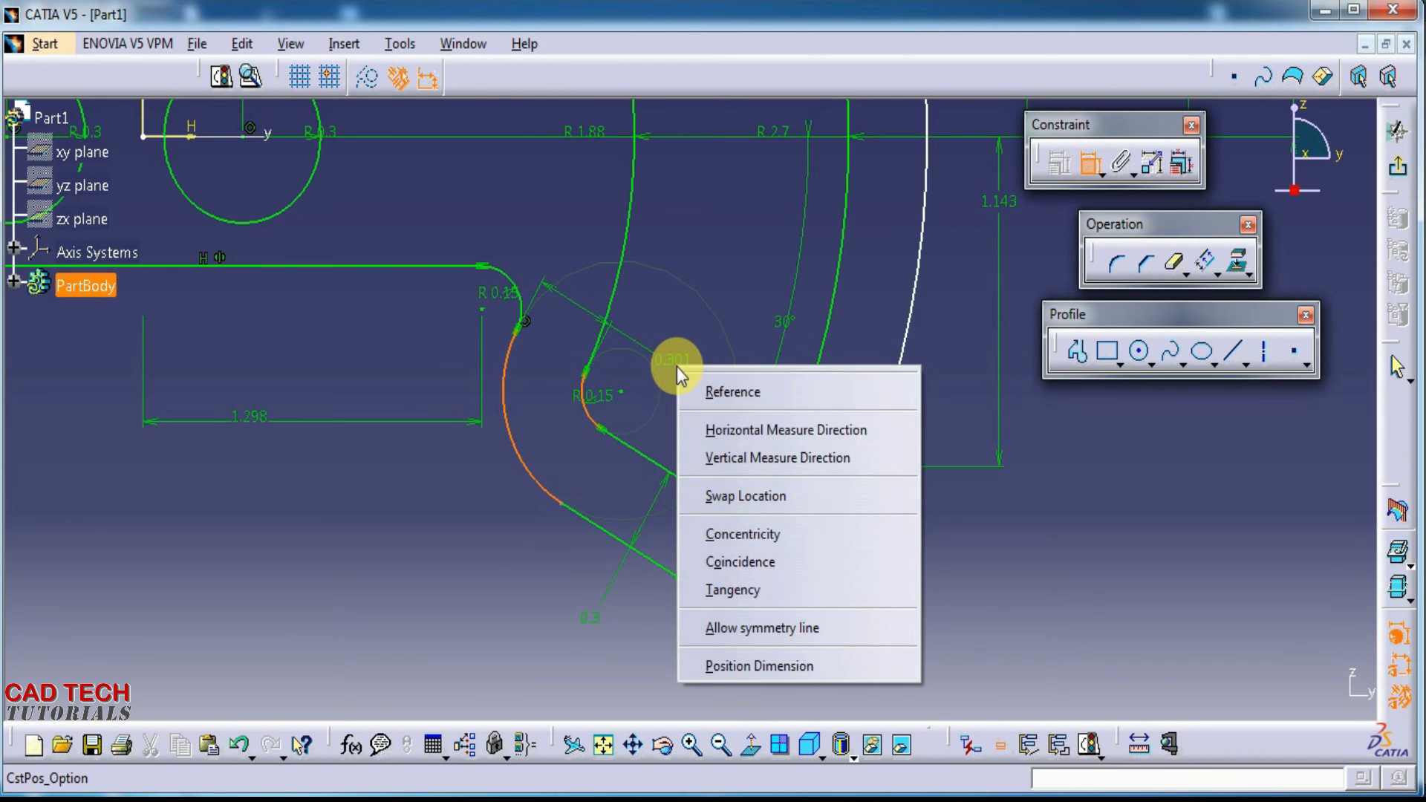
click(746, 534)
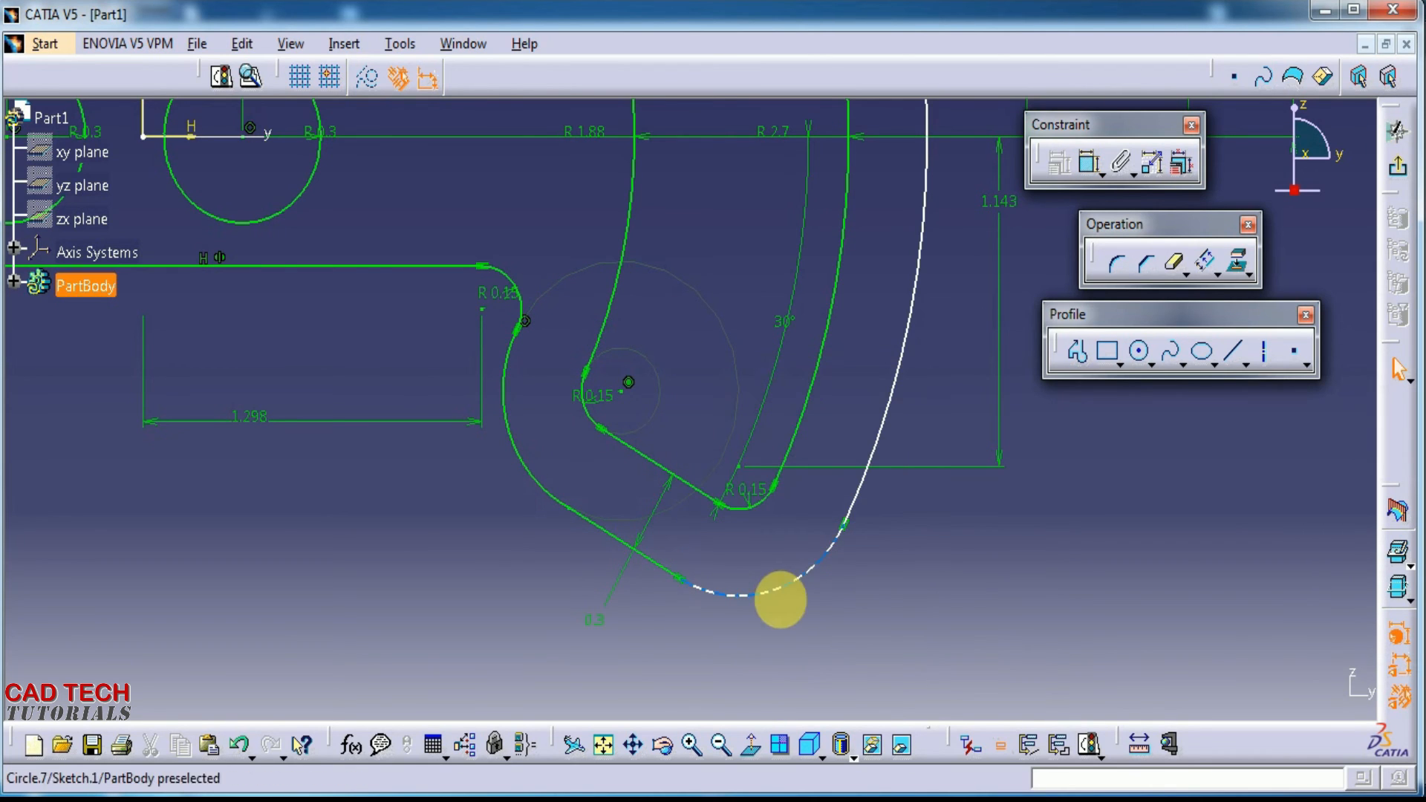
Make the lower outer corner arc concentric with the inner cutout's lower corner next to the R 2.7 arc
click(1086, 160)
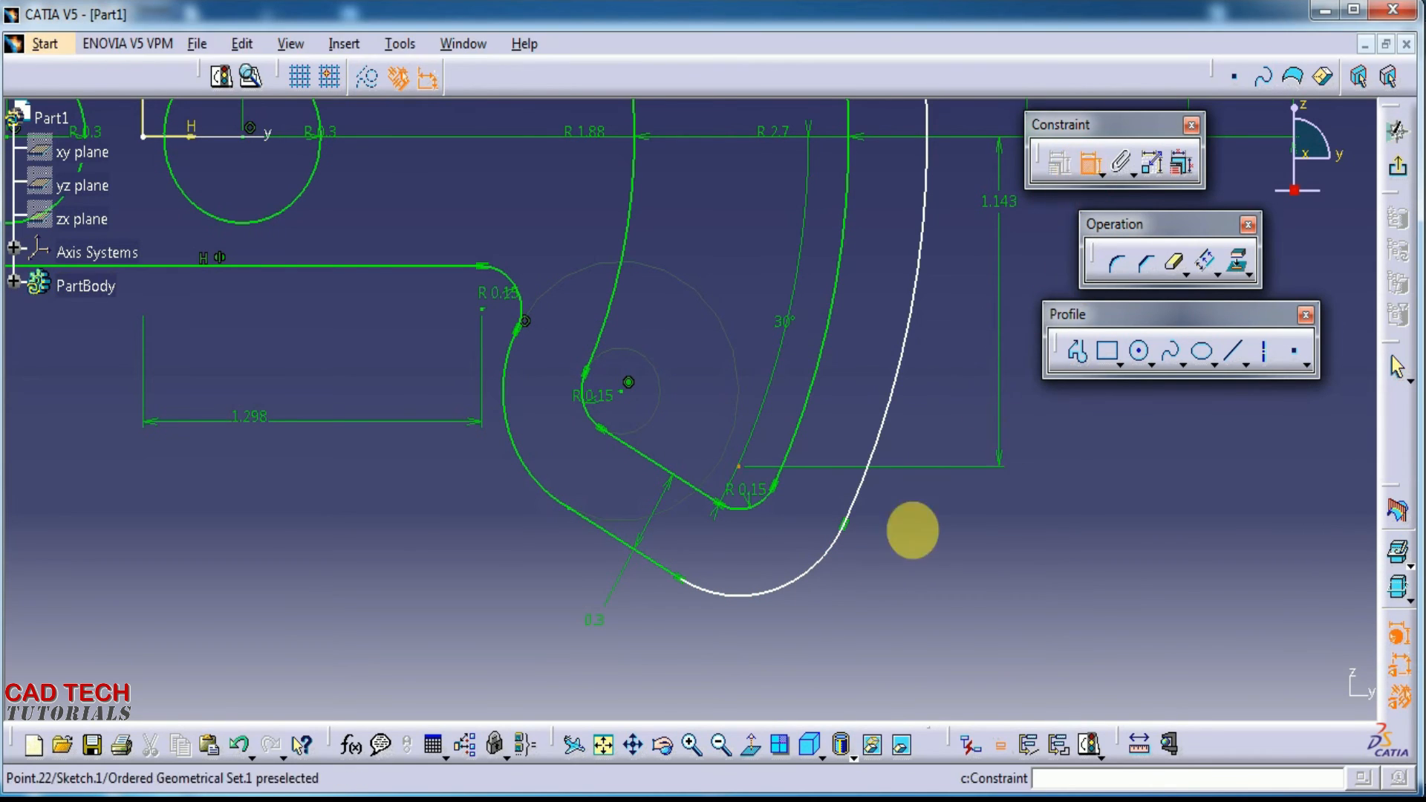
click(769, 594)
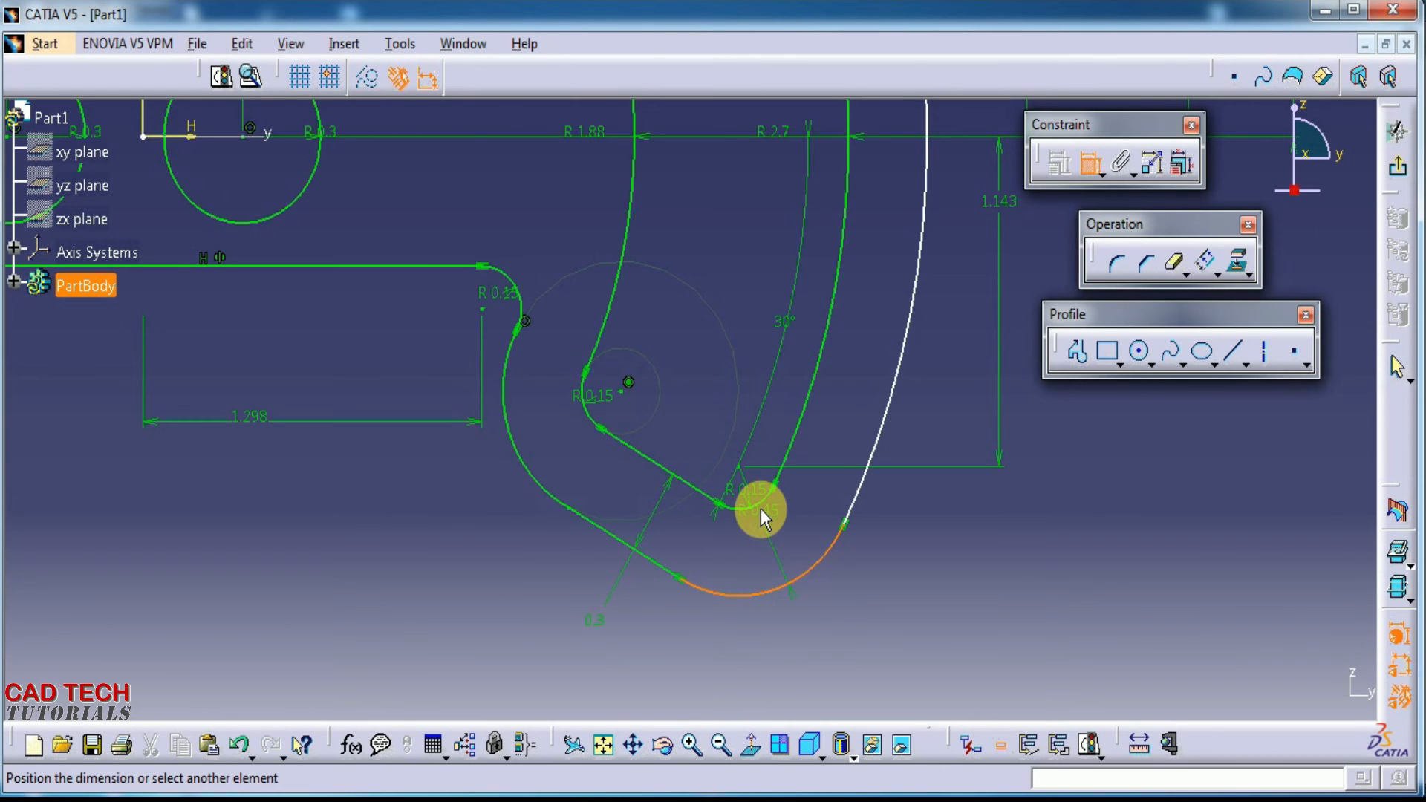
click(759, 507)
right_click(871, 573)
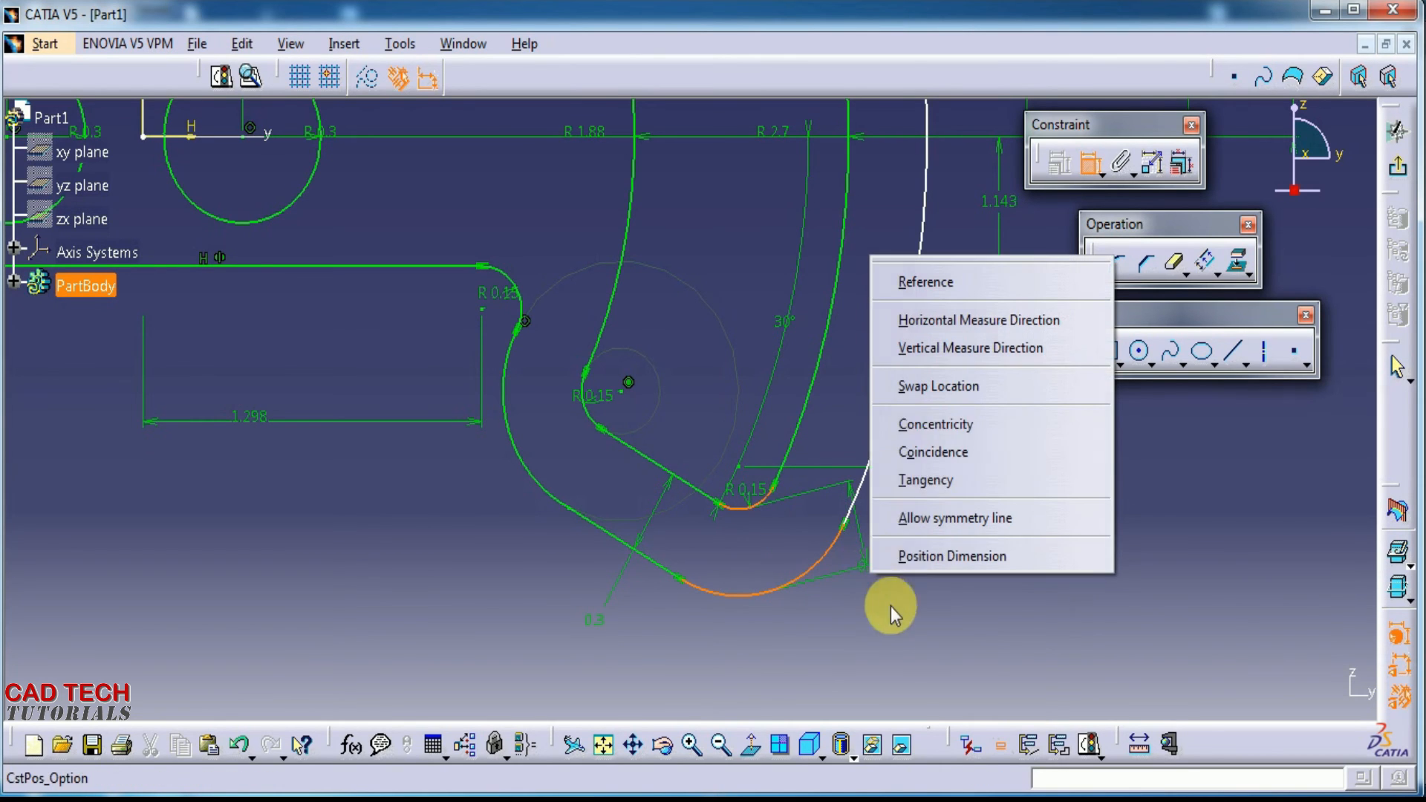
click(926, 419)
Make the upper outer corner arc concentric with the inner cutout's upper corner next to the R 2.7 arc
mouse_move(965, 535)
middle_down()
mouse_move(969, 575)
mouse_move(1020, 526)
mouse_move(956, 787)
middle_up()
middle_drag(866, 379, 879, 542)
middle_drag(840, 401, 832, 345)
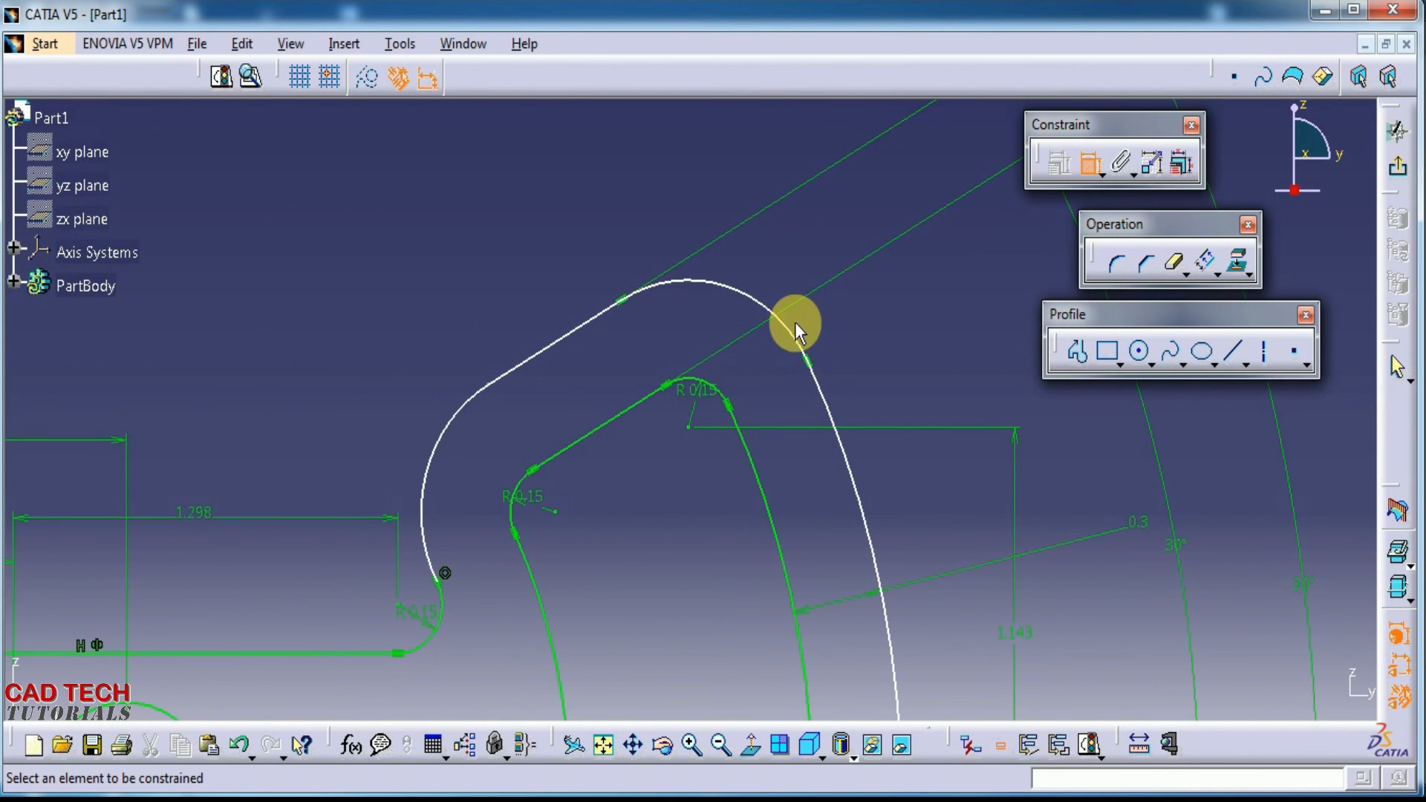
click(752, 297)
right_click(853, 318)
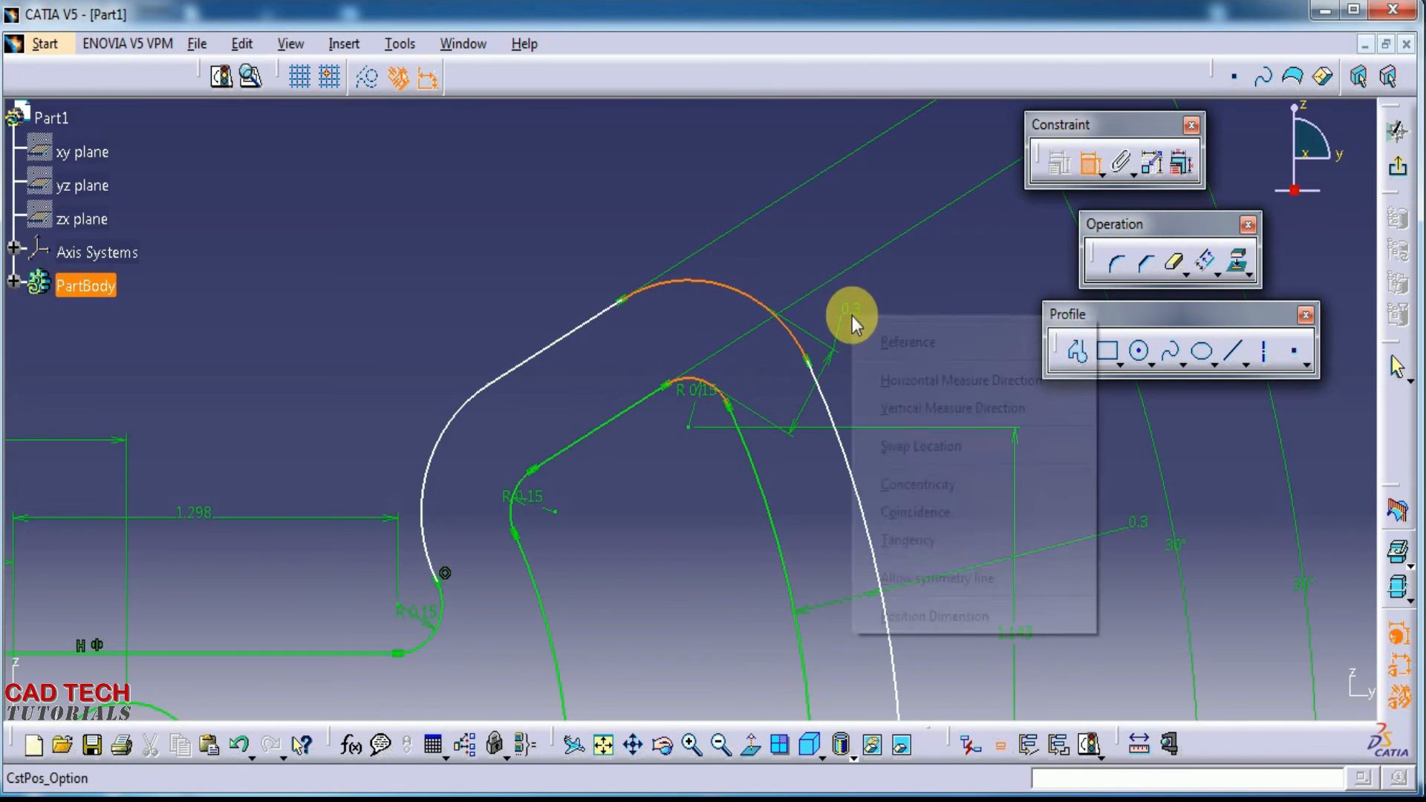
click(899, 486)
Make the upper outline arc beside the neck fillet concentric with the adjacent R 0.15 corner of the inner cutout
middle_drag(652, 529, 764, 462)
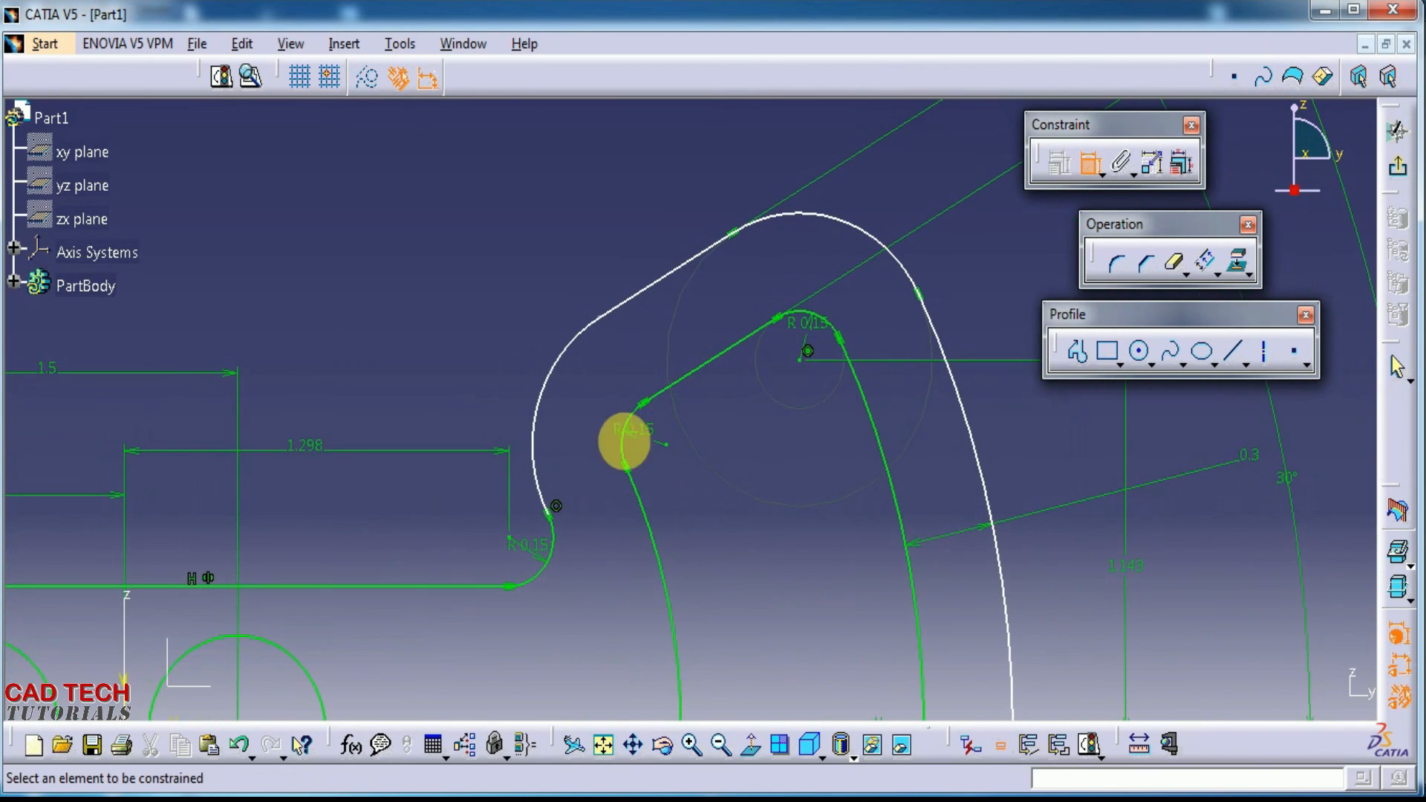
click(559, 373)
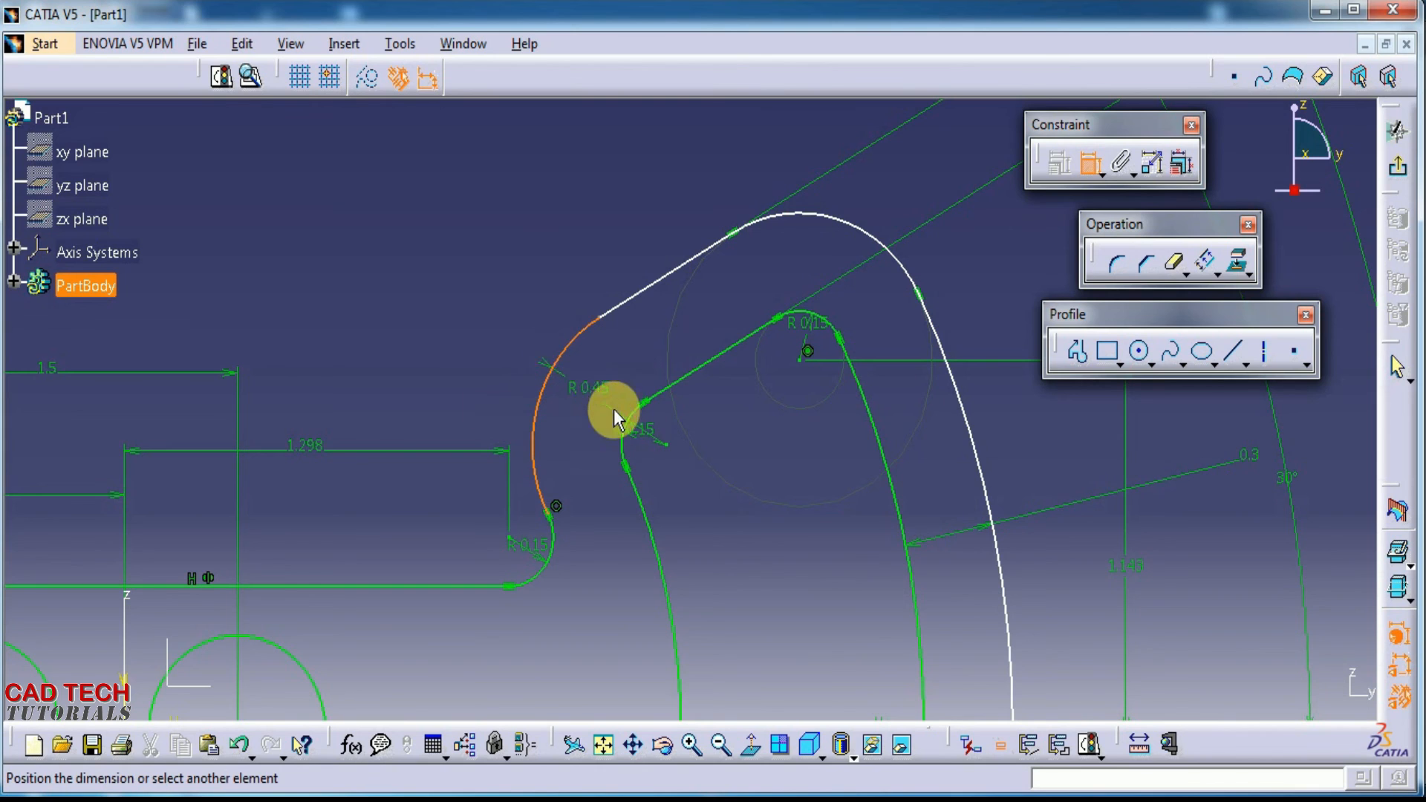
right_click(649, 350)
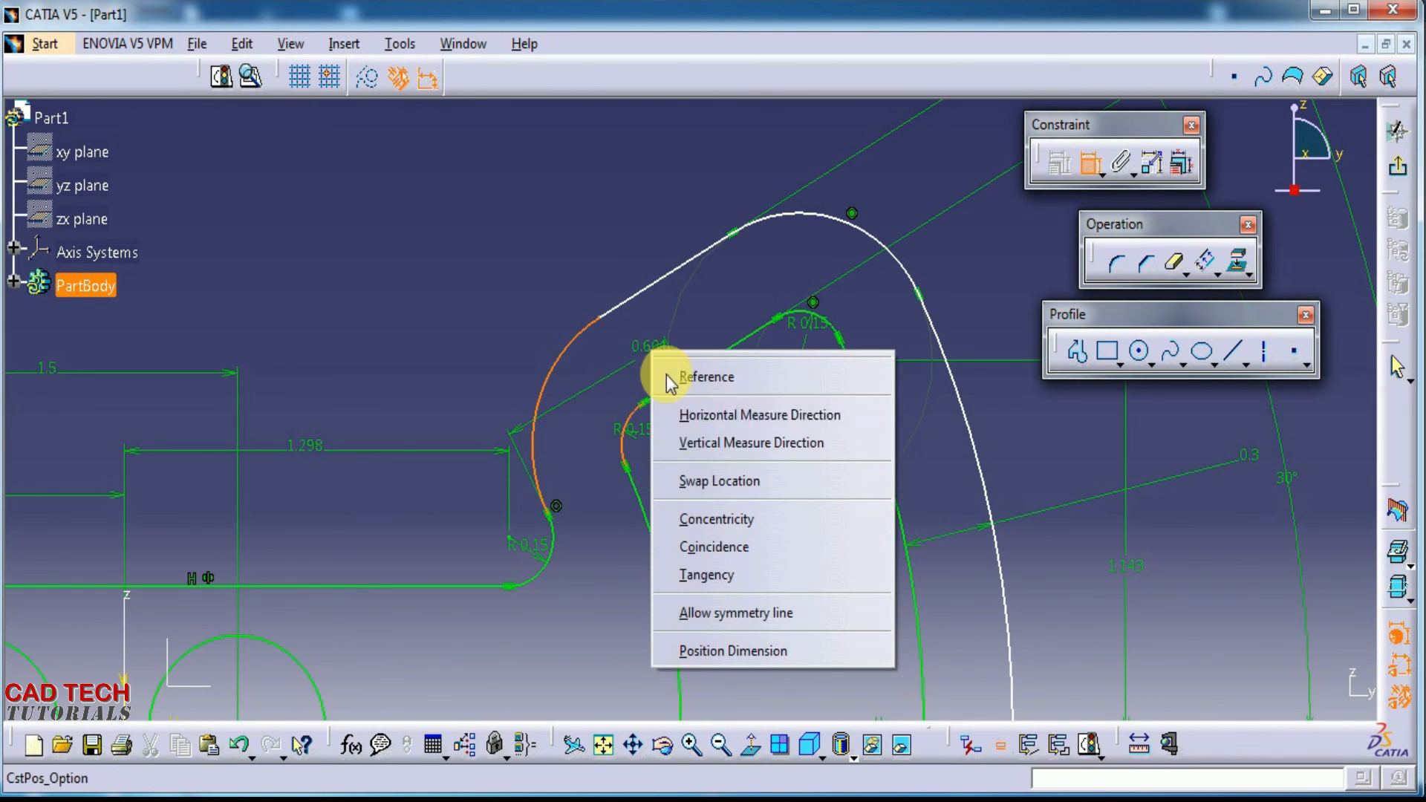
click(702, 519)
Add an offset dimension between the upper slanted inner and outer edges and set it to 0.3 mm
mouse_move(738, 466)
middle_down()
mouse_move(755, 614)
mouse_move(949, 606)
middle_up()
middle_drag(918, 496, 910, 480)
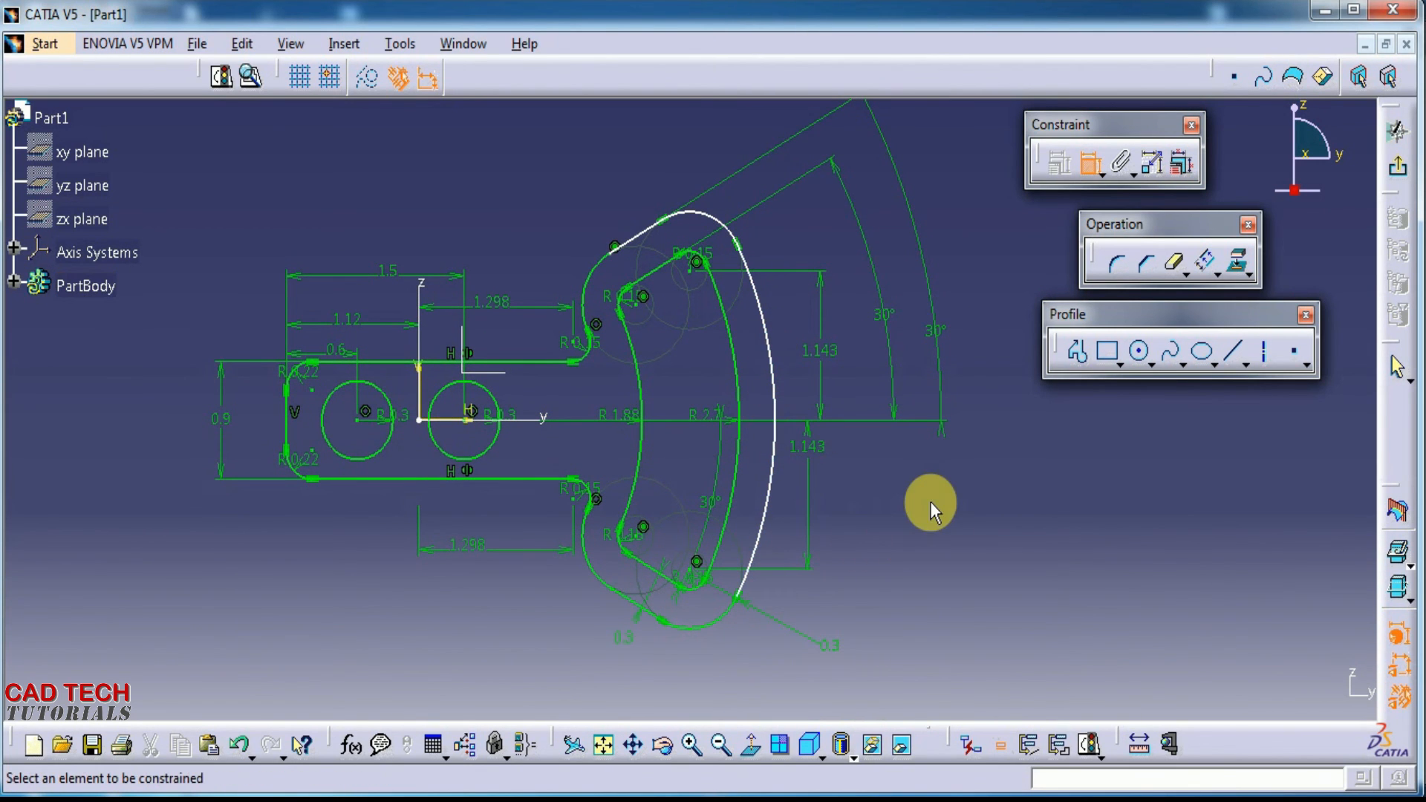
click(649, 268)
click(614, 206)
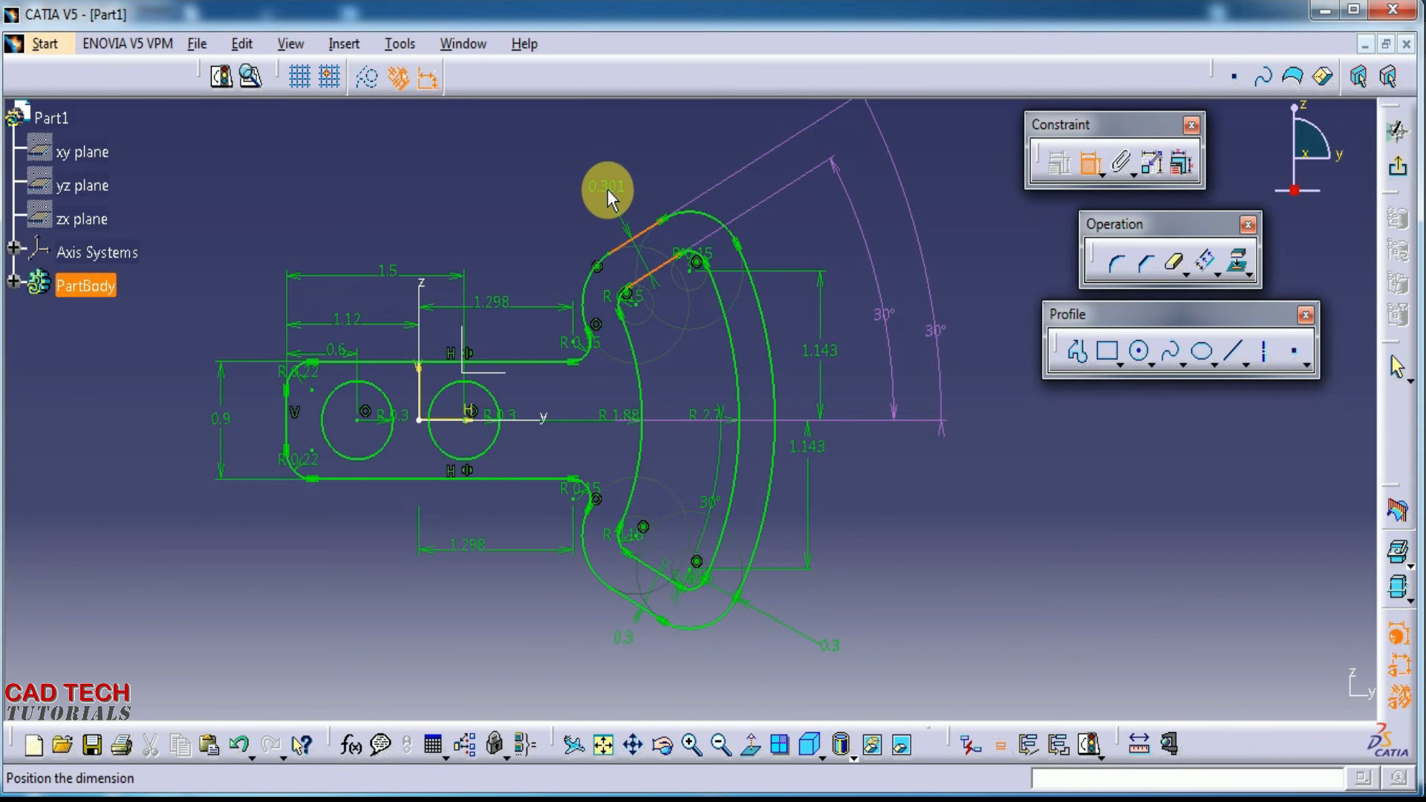
double_click(609, 190)
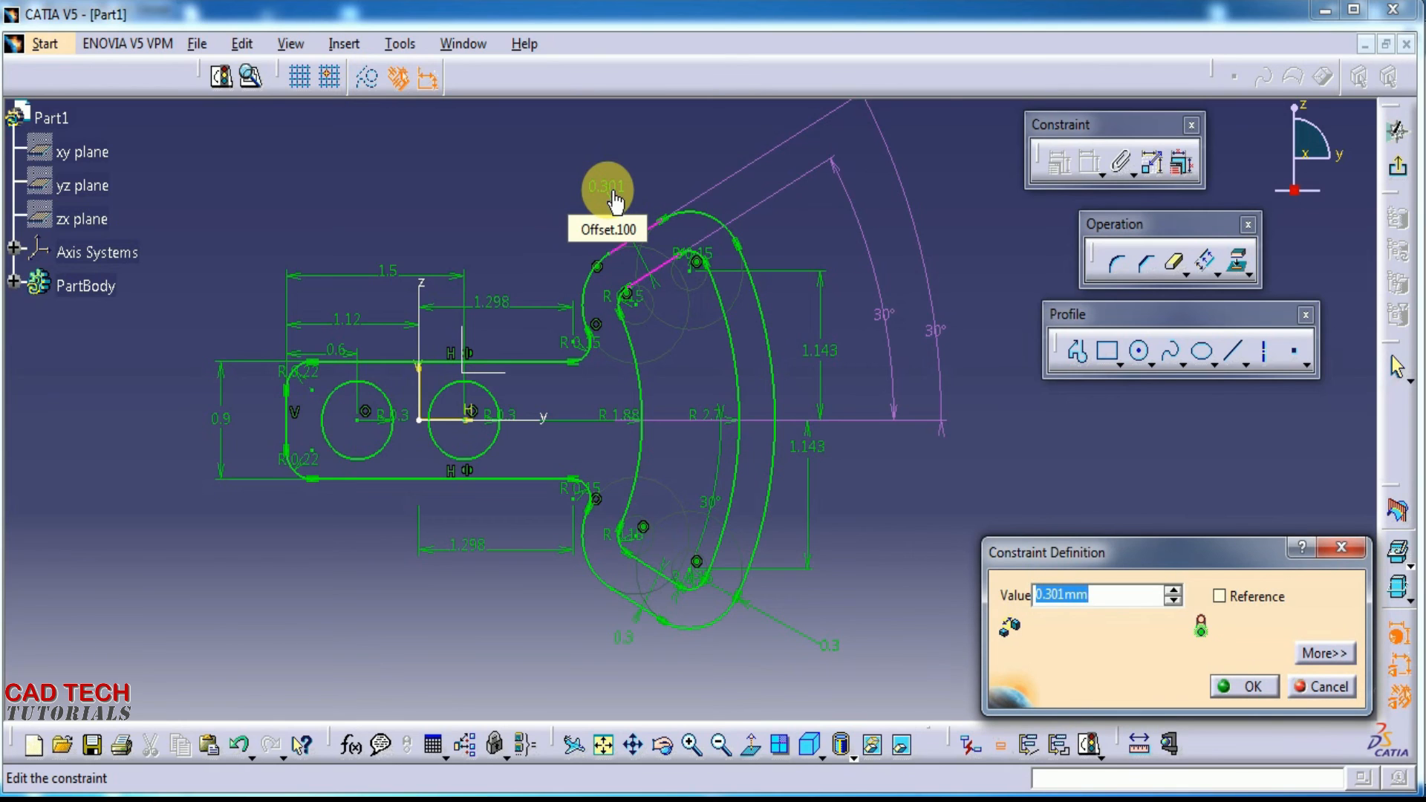
text(.3)
key(Return)
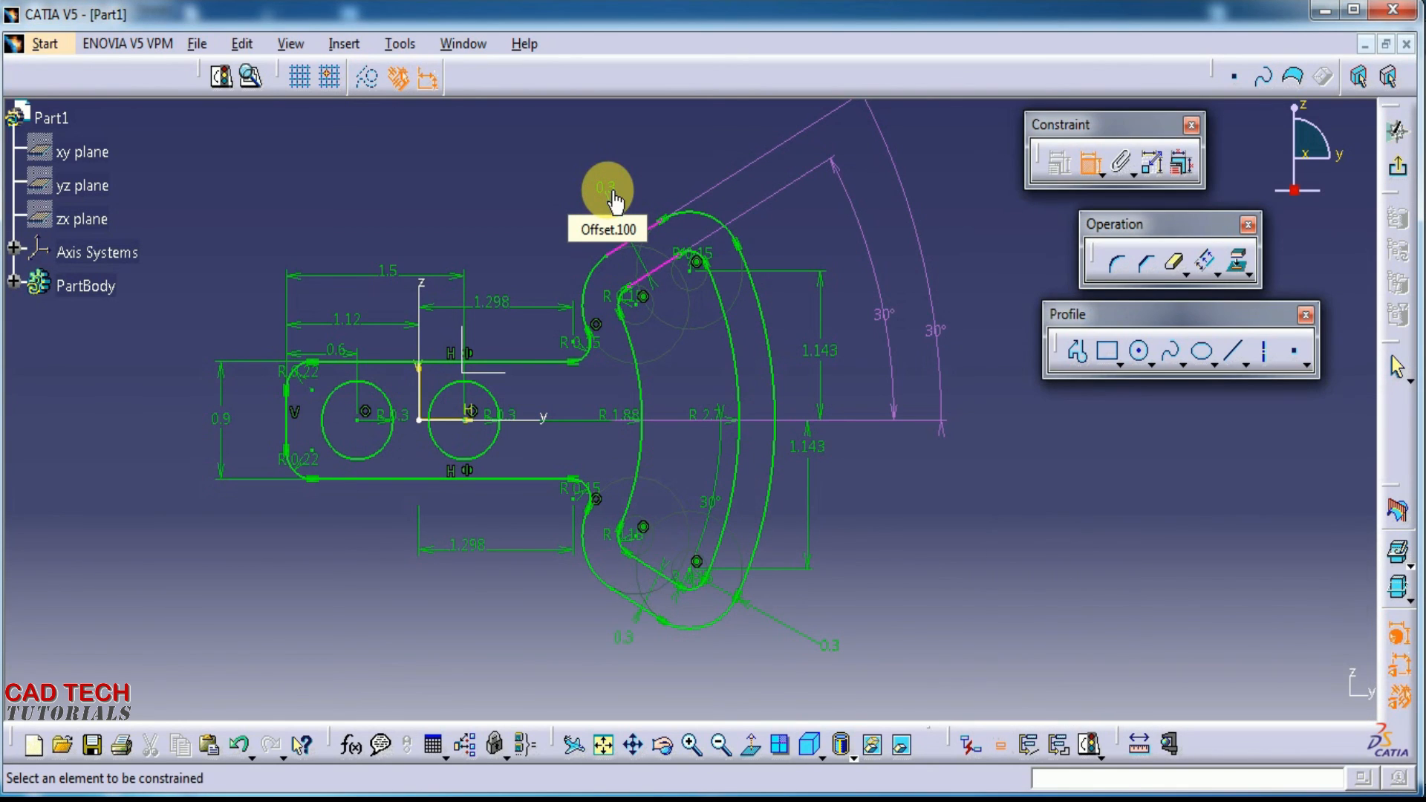
click(573, 222)
Delete the redundant outermost 30° angle dimension of the upper slanted outer edge and switch to the reference drawing in Windows Photo Viewer
mouse_move(747, 385)
middle_down()
mouse_move(762, 413)
mouse_move(924, 319)
mouse_move(909, 383)
mouse_move(956, 319)
middle_up()
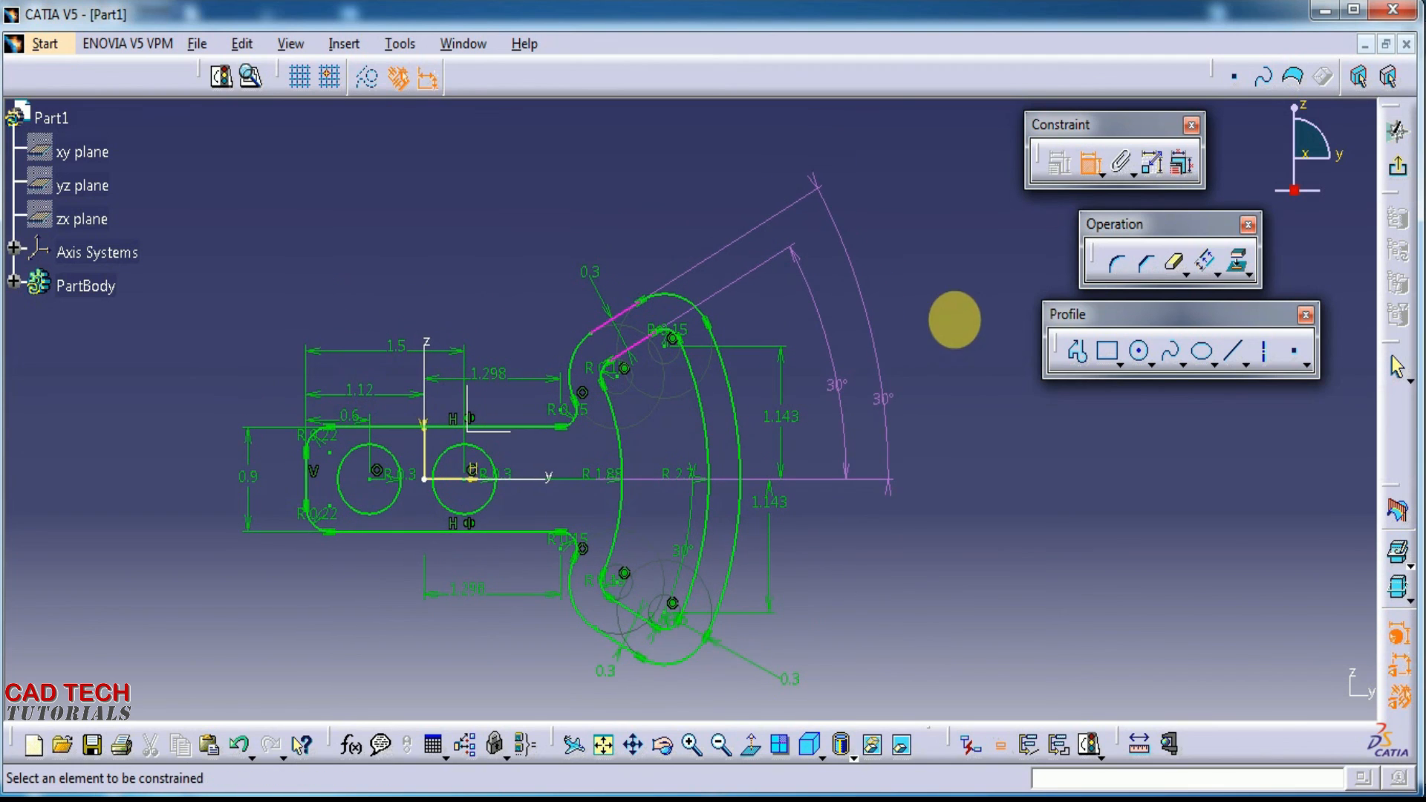
key(Escape)
click(892, 409)
key(Delete)
mouse_move(908, 488)
middle_down()
mouse_move(933, 417)
mouse_move(947, 500)
middle_up()
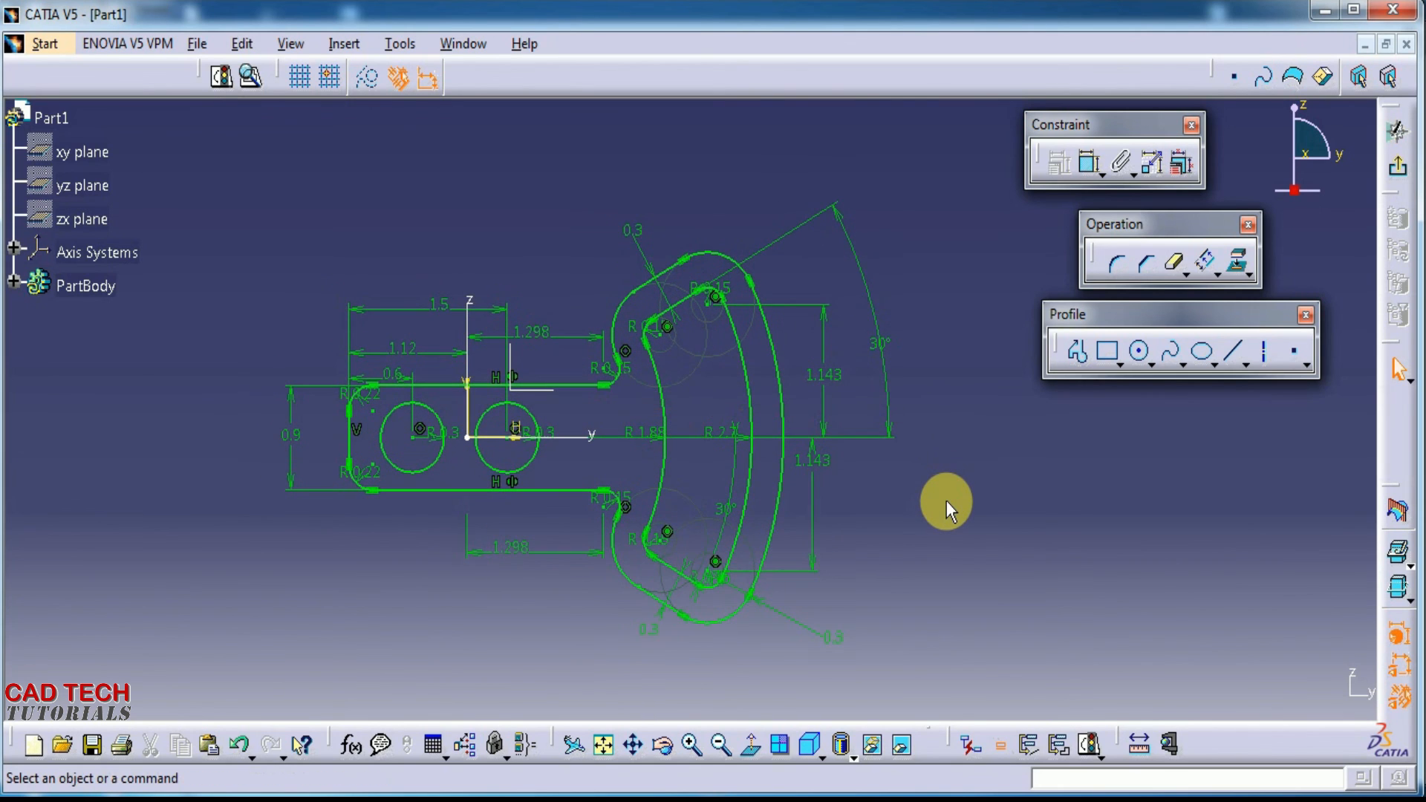
key(alt+Tab)
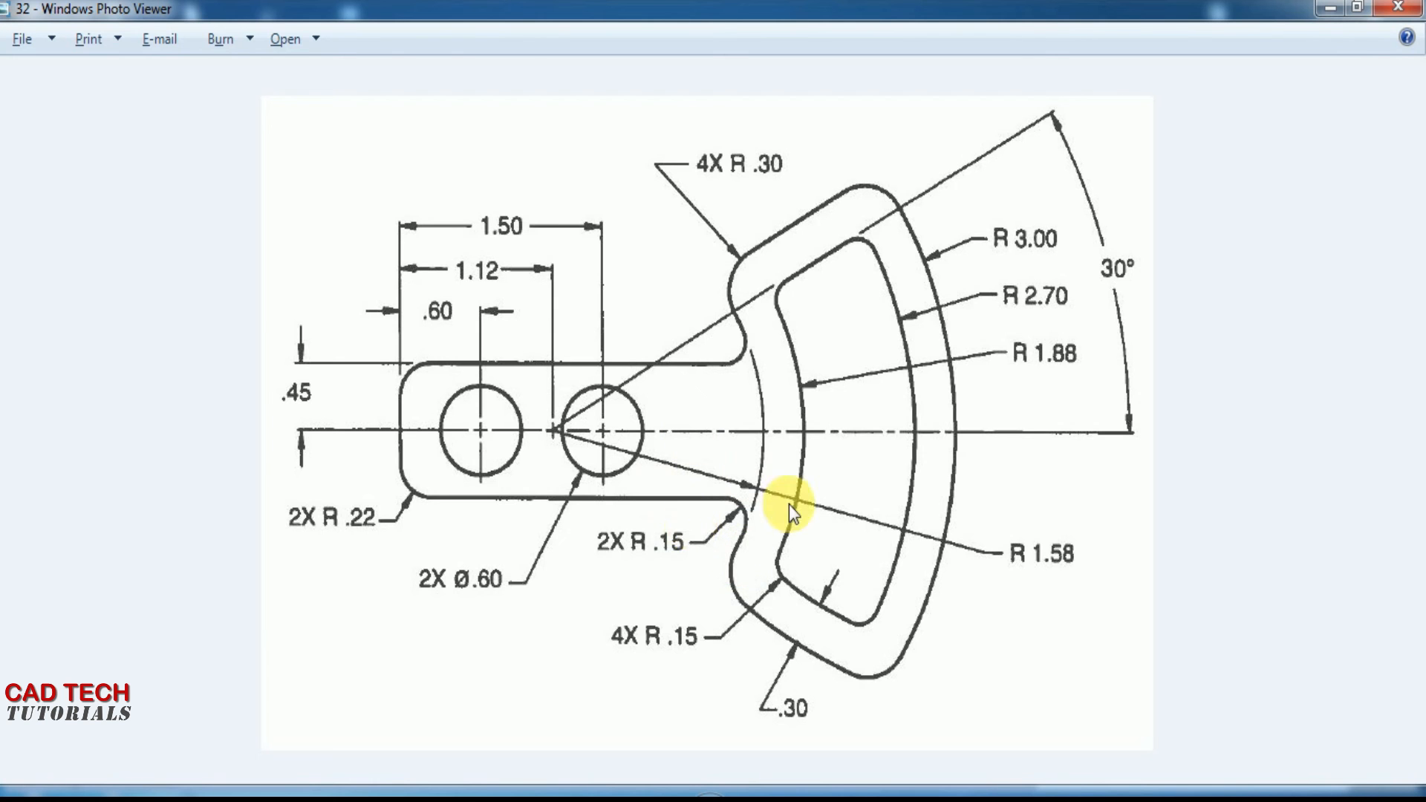
Switch back to CATIA and draw a 25 mm line from the sketch origin along the horizontal axis, past the sector
key(alt+Tab)
mouse_move(930, 434)
middle_down()
mouse_move(939, 426)
mouse_move(965, 583)
mouse_move(955, 668)
middle_up()
mouse_move(891, 406)
middle_down()
mouse_move(888, 386)
mouse_move(916, 566)
mouse_move(901, 577)
middle_up()
mouse_move(952, 463)
middle_down()
mouse_move(910, 507)
mouse_move(840, 436)
mouse_move(822, 272)
middle_up()
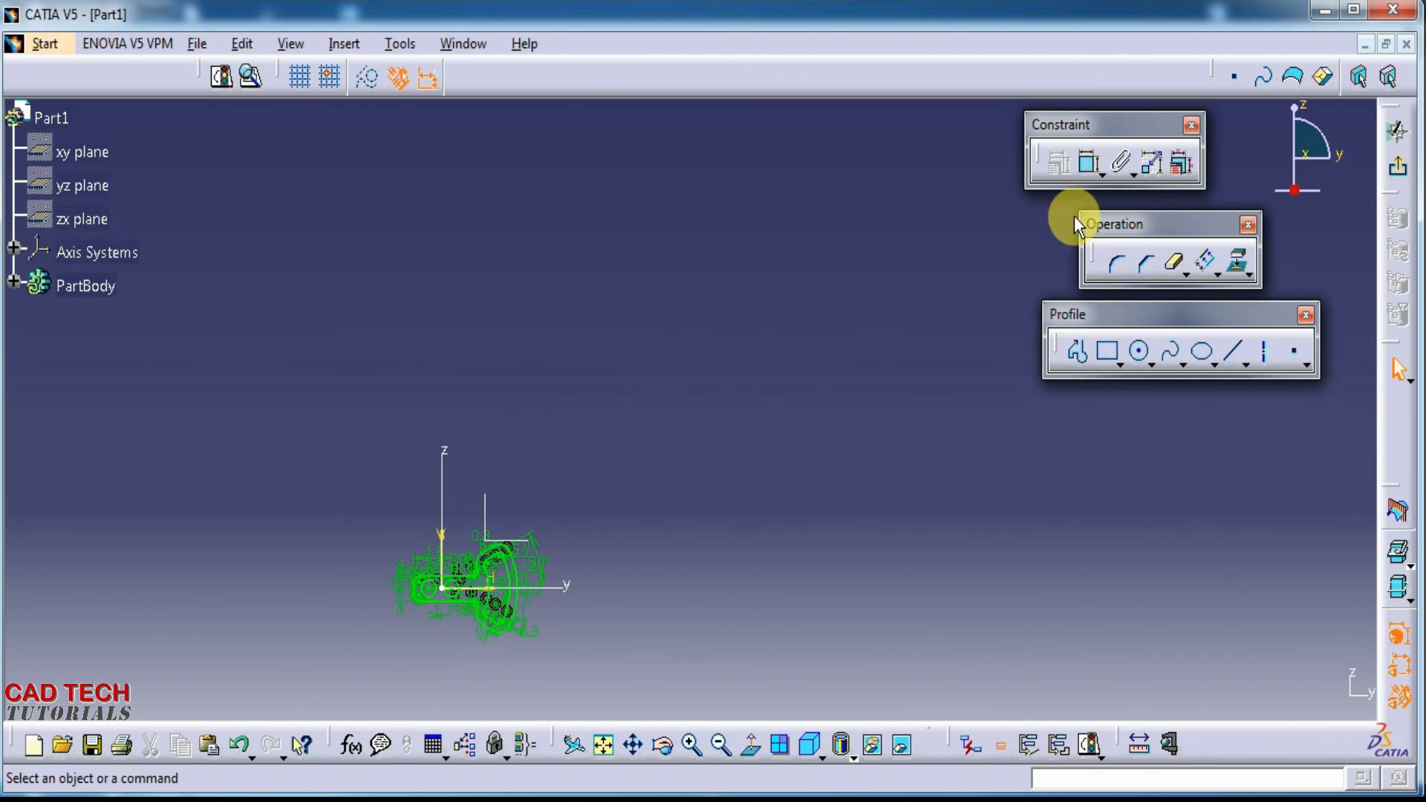
click(1233, 351)
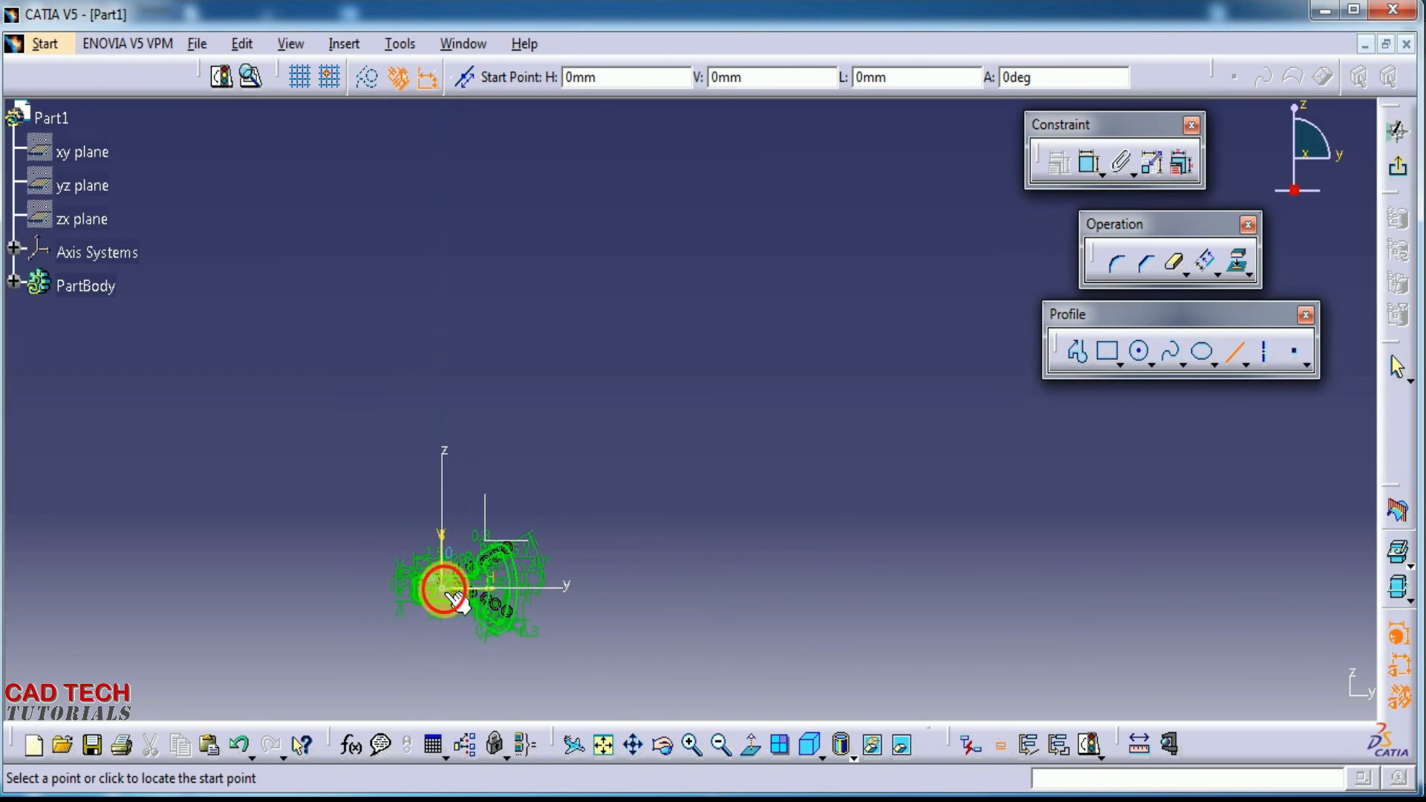
click(444, 589)
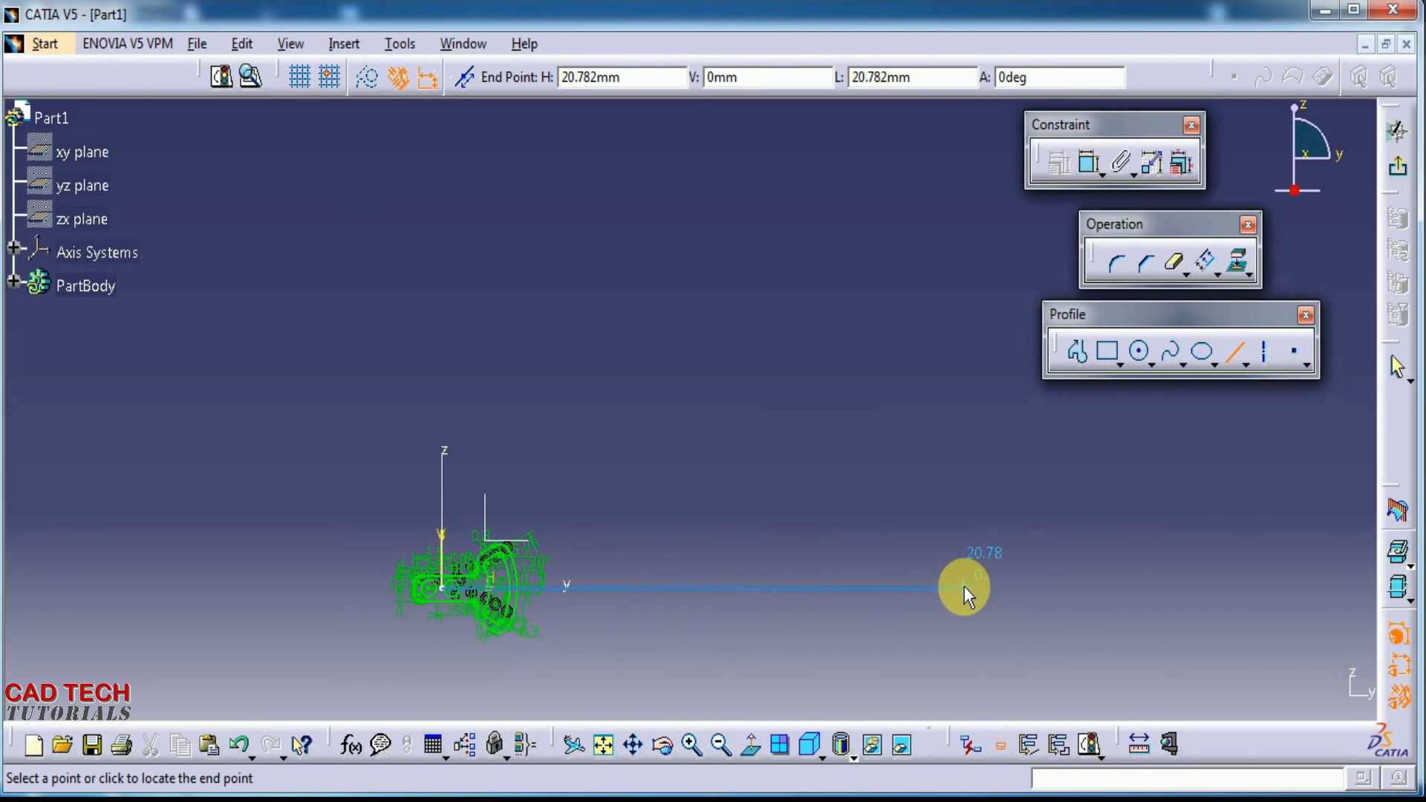
key(Tab)
key(Tab)
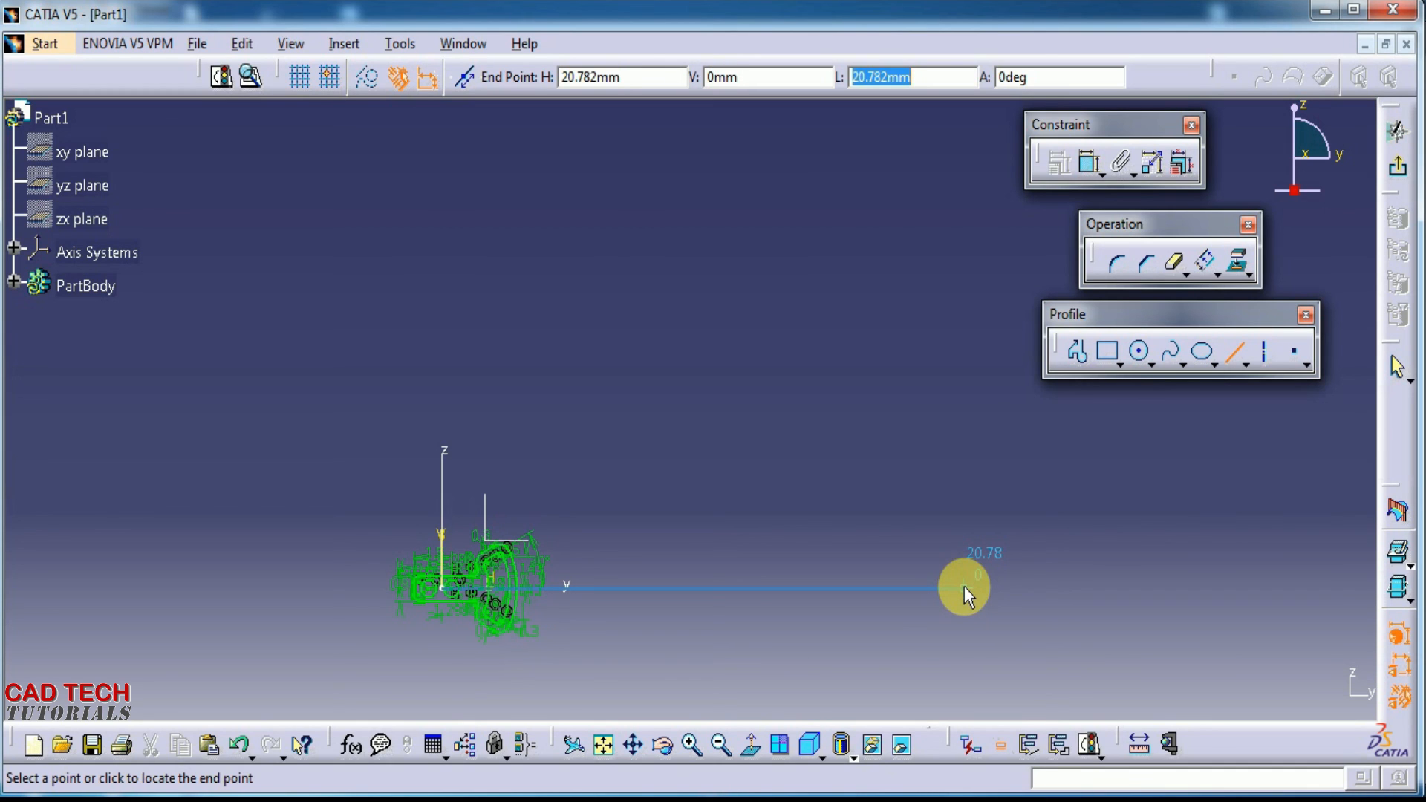
text(25)
key(Return)
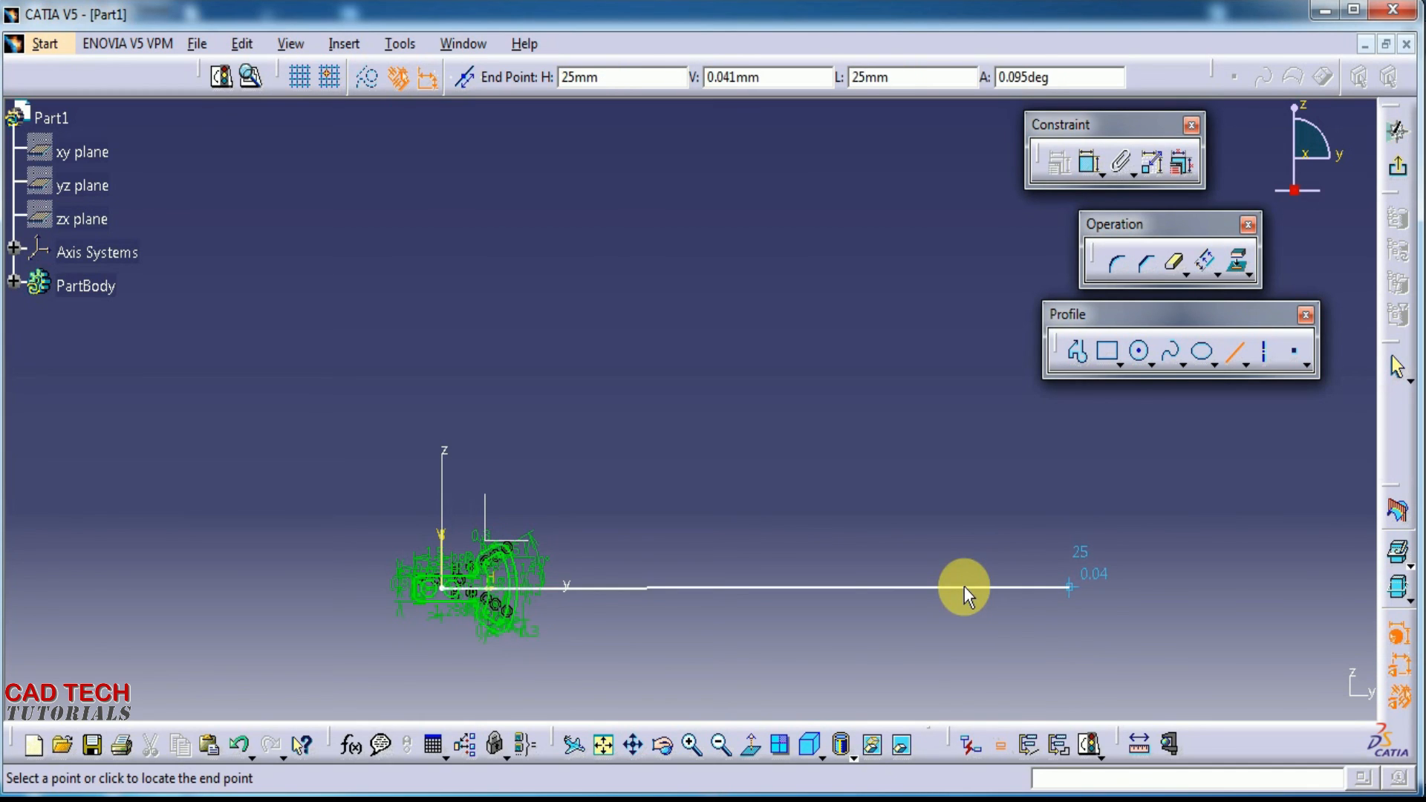
click(1055, 591)
Delete the long 25 mm line that starts at the sketch origin
mouse_move(1118, 594)
middle_down()
mouse_move(1089, 483)
mouse_move(1095, 519)
middle_up()
mouse_move(780, 579)
middle_down()
mouse_move(780, 692)
mouse_move(732, 563)
middle_up()
mouse_move(465, 631)
middle_down()
mouse_move(452, 535)
mouse_move(480, 627)
mouse_move(681, 559)
mouse_move(649, 608)
mouse_move(650, 561)
middle_up()
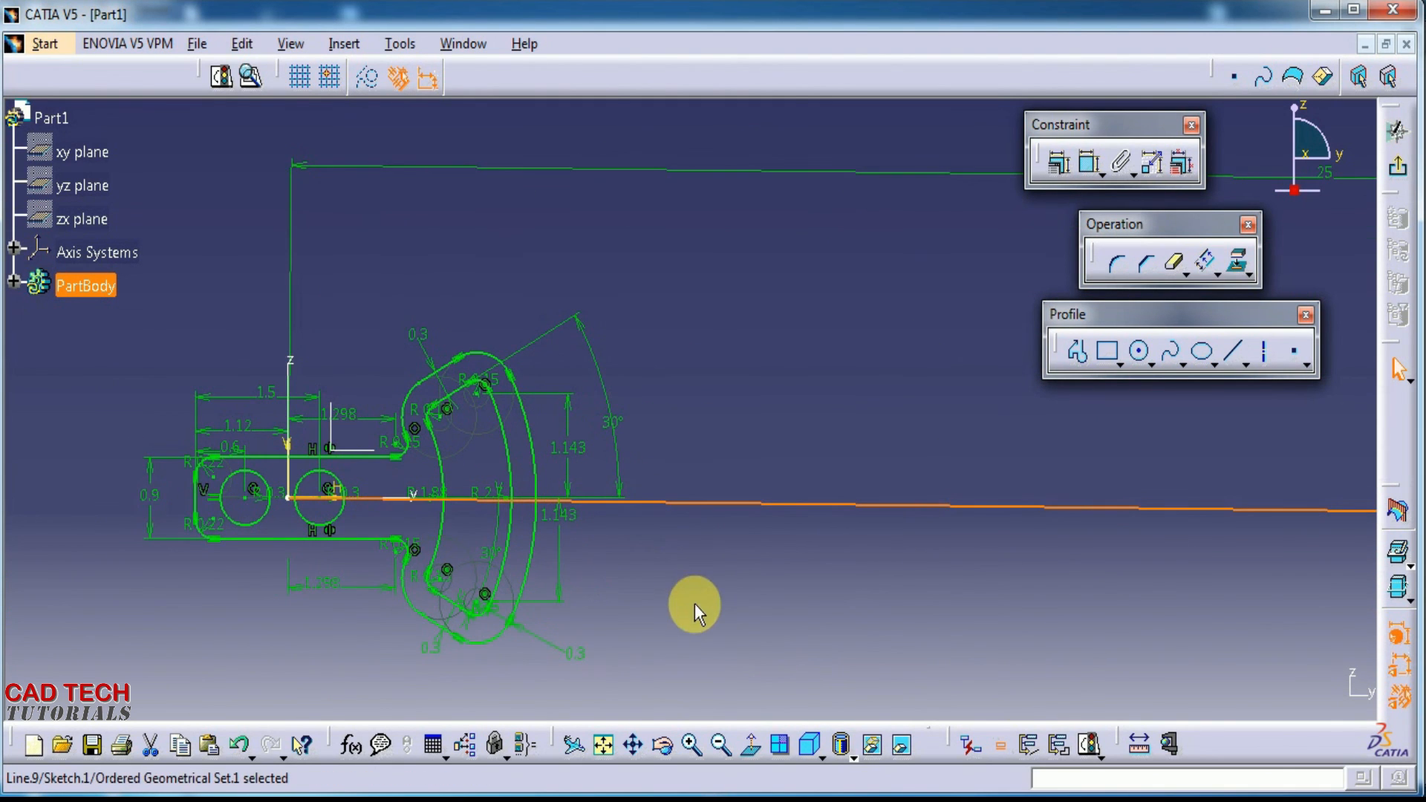
middle_drag(694, 604, 696, 576)
click(753, 580)
click(808, 492)
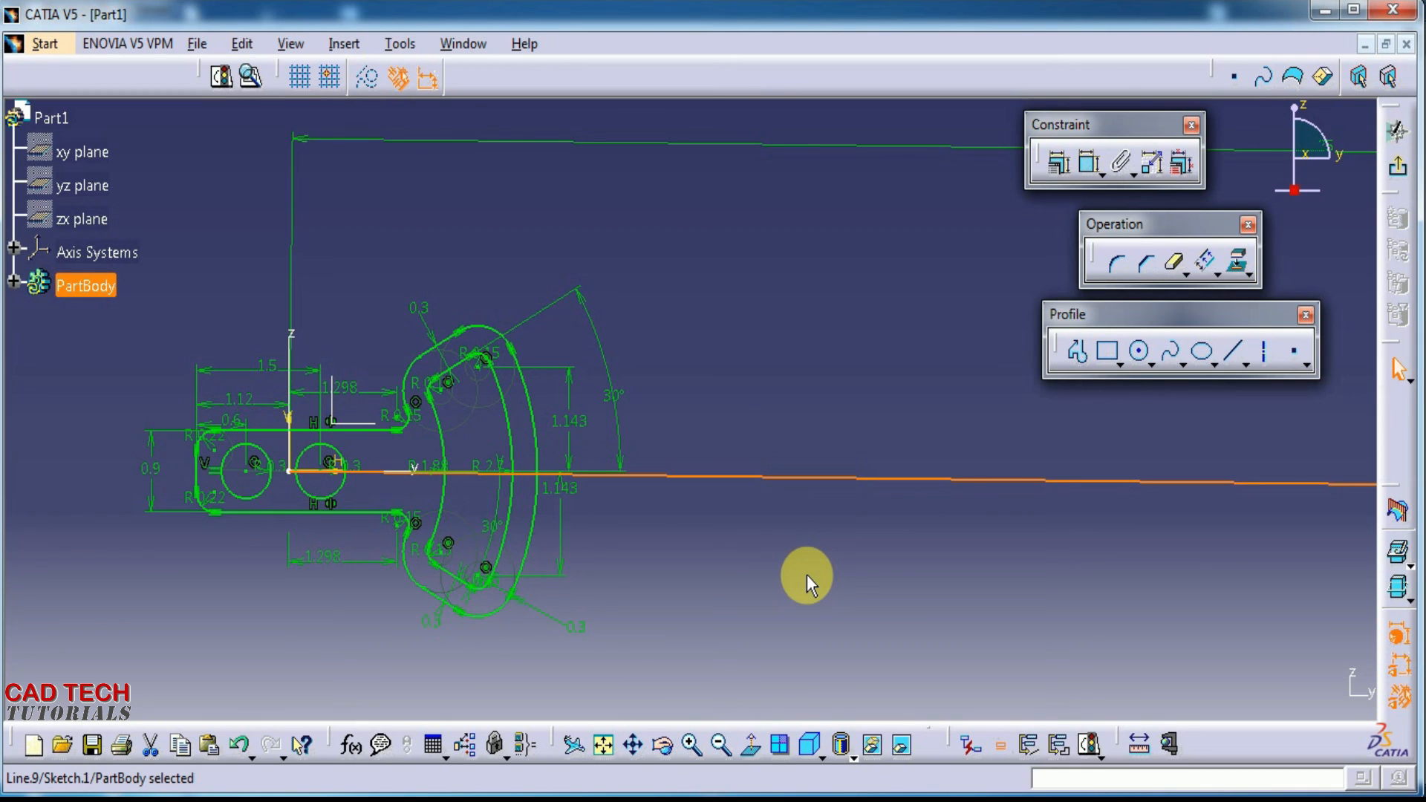
click(807, 573)
mouse_move(809, 566)
middle_down()
mouse_move(814, 595)
mouse_move(760, 545)
mouse_move(898, 510)
mouse_move(1020, 500)
middle_up()
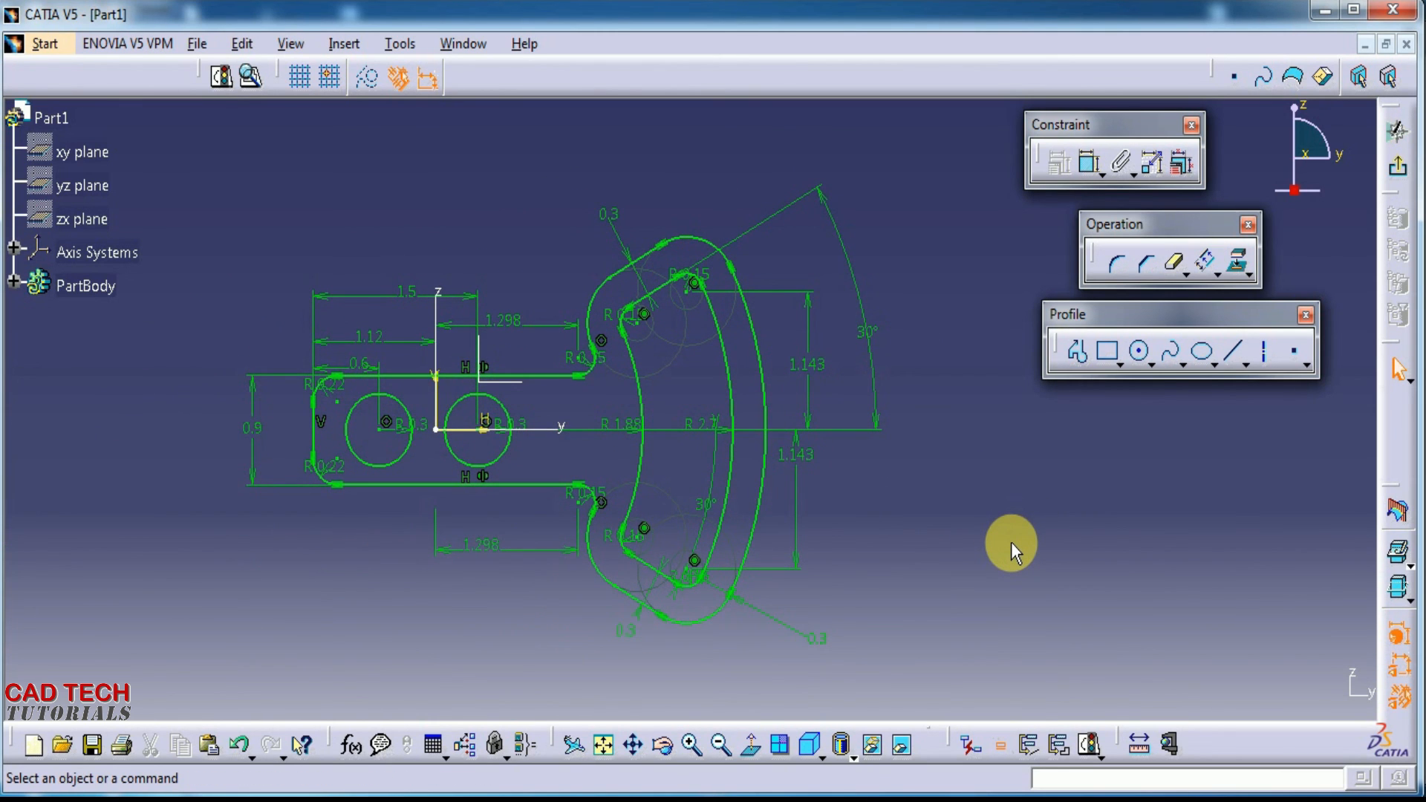